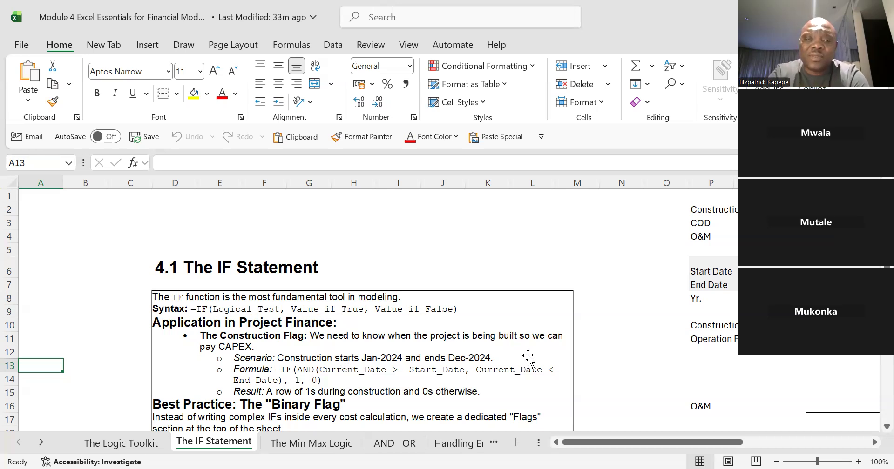
Read the IF statement notes covering syntax, the construction flag scenario and the binary flag best practice.
{"action": "left_click", "coordinate": [577, 267]}
{"action": "key", "text": "Down"}
{"action": "key", "text": "Down"}
{"action": "key", "text": "Down"}
{"action": "key", "text": "Down"}
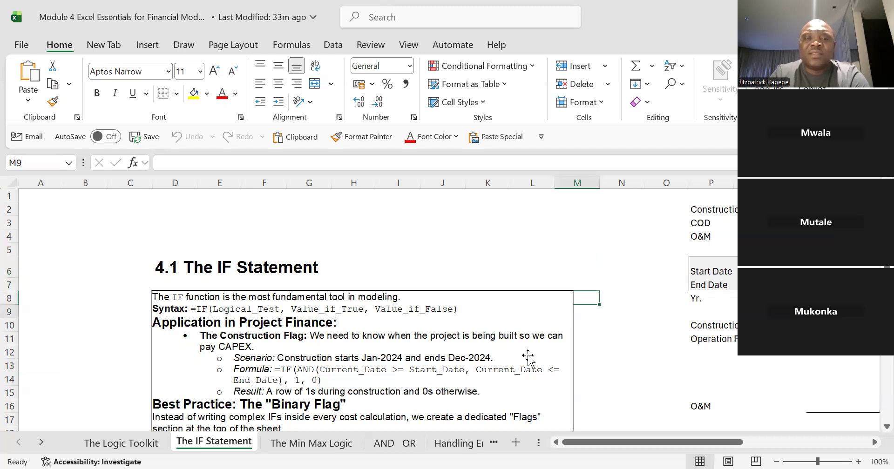
{"action": "key", "text": "Down"}
{"action": "key", "text": "Down"}
{"action": "key", "text": "Down"}
{"action": "key", "text": "Down"}
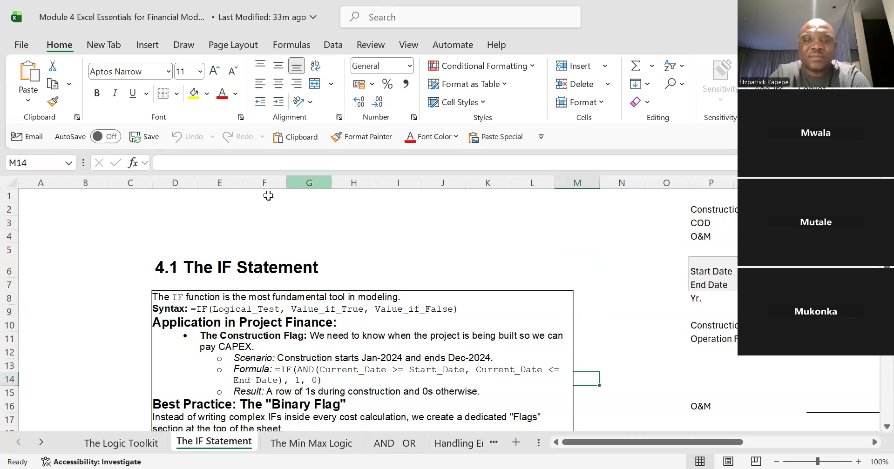
{"action": "key", "text": "alt+Tab"}
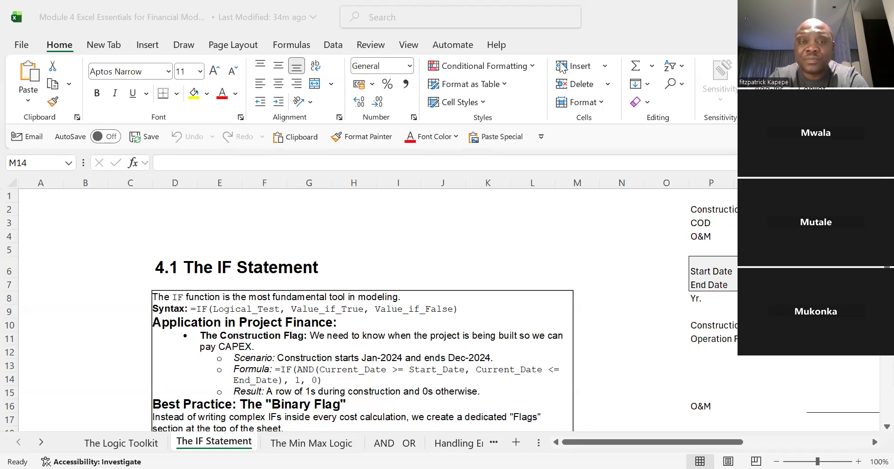
{"action": "left_click", "coordinate": [565, 315]}
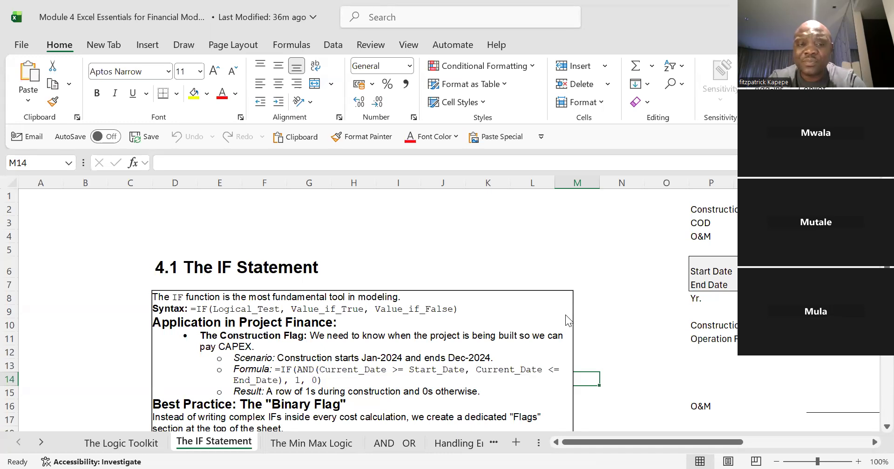
{"action": "key", "text": "Down"}
{"action": "key", "text": "Down"}
{"action": "key", "text": "Down"}
{"action": "key", "text": "Down"}
{"action": "key", "text": "Down"}
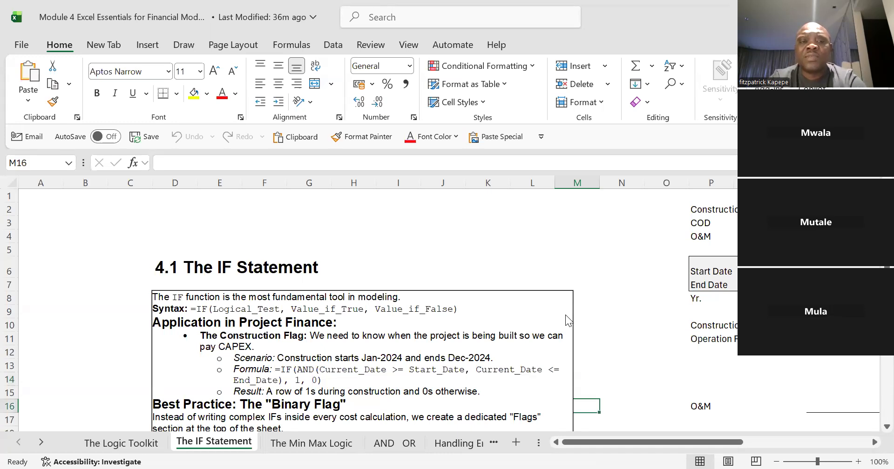
{"action": "key", "text": "Down"}
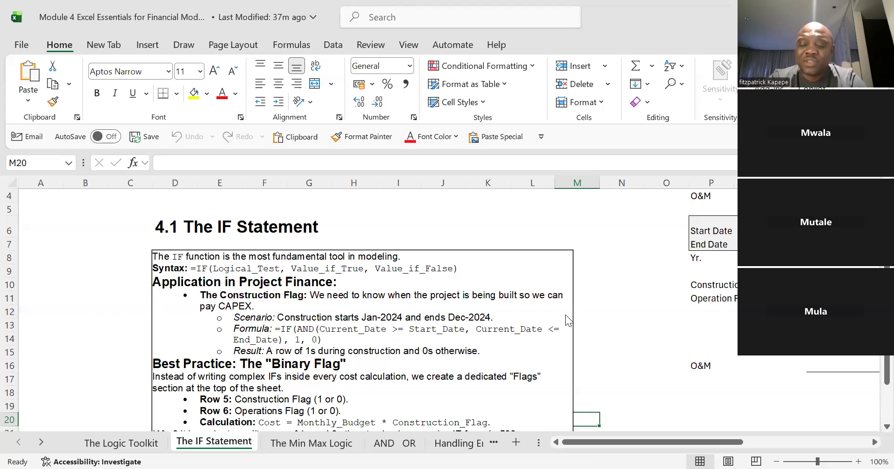
Clear the Construction Flag and Operation Flag formulas for all years in R10:AC11.
{"action": "key", "text": "Right"}
{"action": "key", "text": "Right"}
{"action": "key", "text": "Right"}
{"action": "key", "text": "Right"}
{"action": "key", "text": "Right"}
{"action": "key", "text": "Right"}
{"action": "key", "text": "Right"}
{"action": "key", "text": "Right"}
{"action": "key", "text": "Right"}
{"action": "key", "text": "Right"}
{"action": "key", "text": "Right"}
{"action": "key", "text": "Right"}
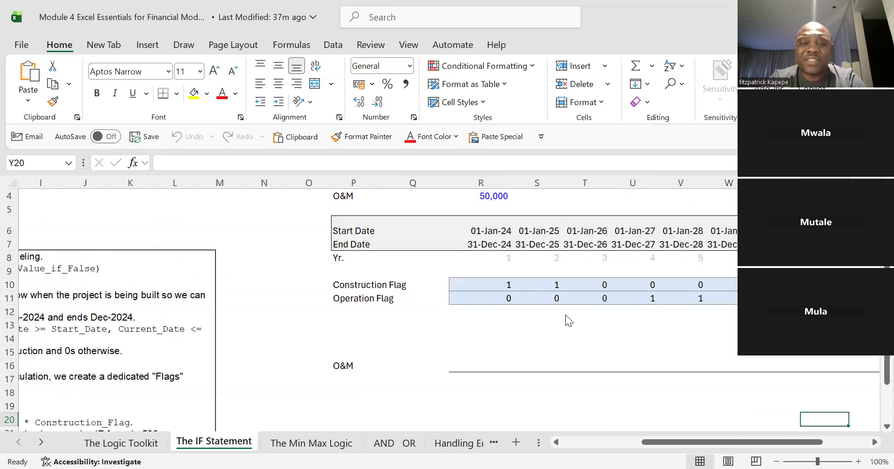
{"action": "left_click", "coordinate": [403, 342]}
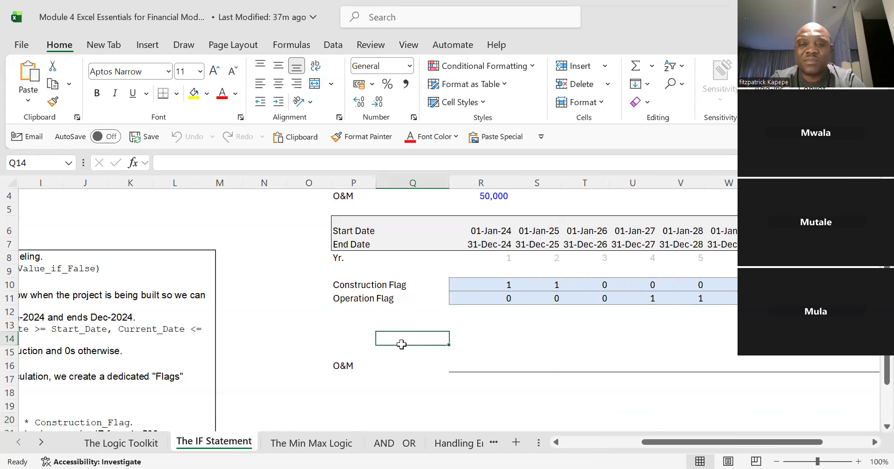
{"action": "key", "text": "Up"}
{"action": "key", "text": "Up"}
{"action": "key", "text": "Up"}
{"action": "key", "text": "Up"}
{"action": "key", "text": "Right"}
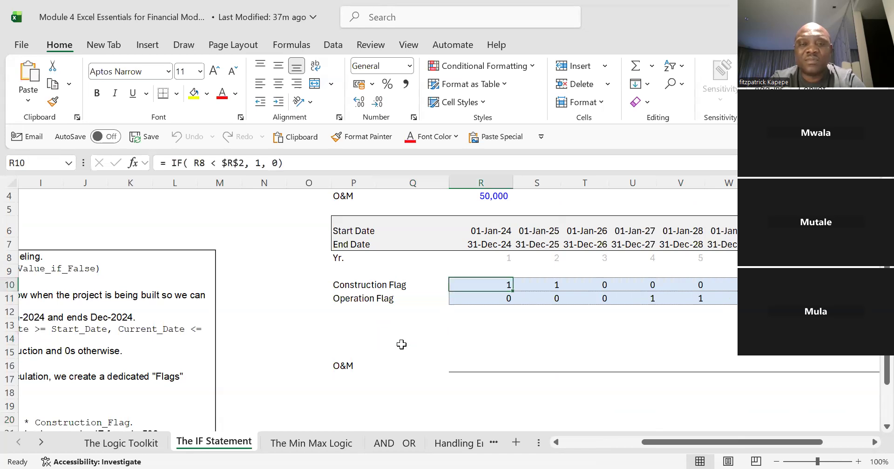
{"action": "key", "text": "shift+Down"}
{"action": "key", "text": "ctrl+v"}
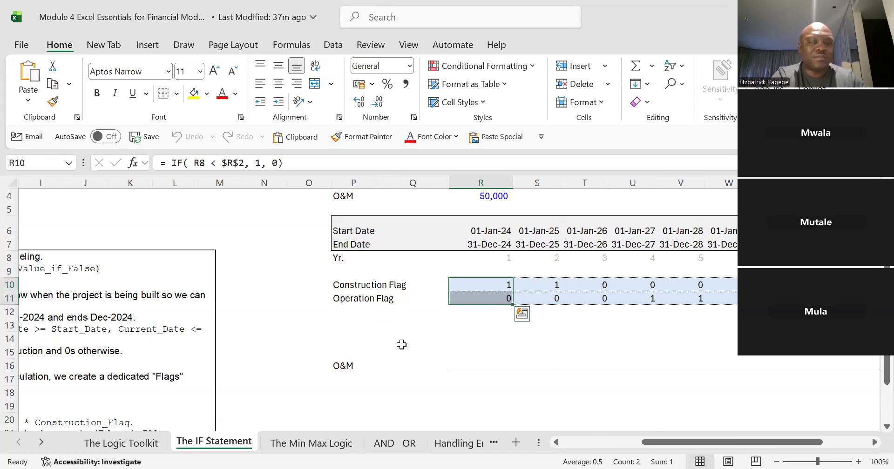
{"action": "key", "text": "shift+Right"}
{"action": "key", "text": "shift+Right"}
{"action": "key", "text": "shift+Right"}
{"action": "key", "text": "shift+Right"}
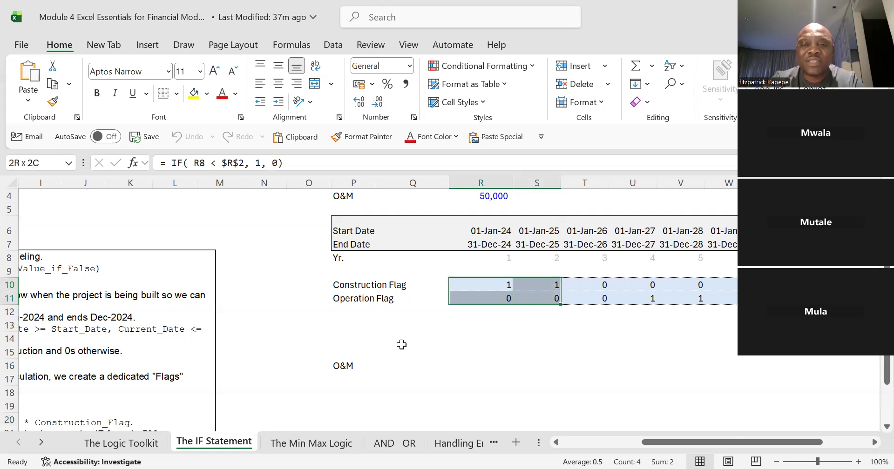
{"action": "key", "text": "shift+Right"}
{"action": "key", "text": "shift+Right"}
{"action": "key", "text": "shift+Right"}
{"action": "key", "text": "shift+Right"}
{"action": "key", "text": "shift+Right"}
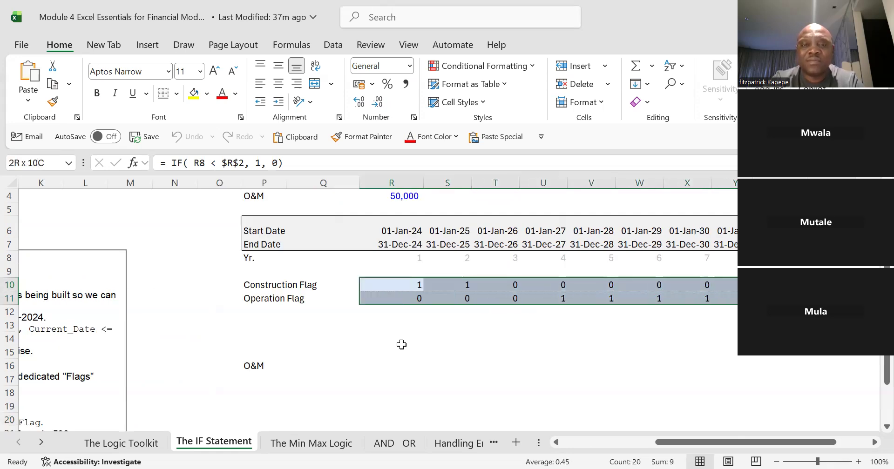
{"action": "key", "text": "shift+Right"}
{"action": "key", "text": "shift+Right"}
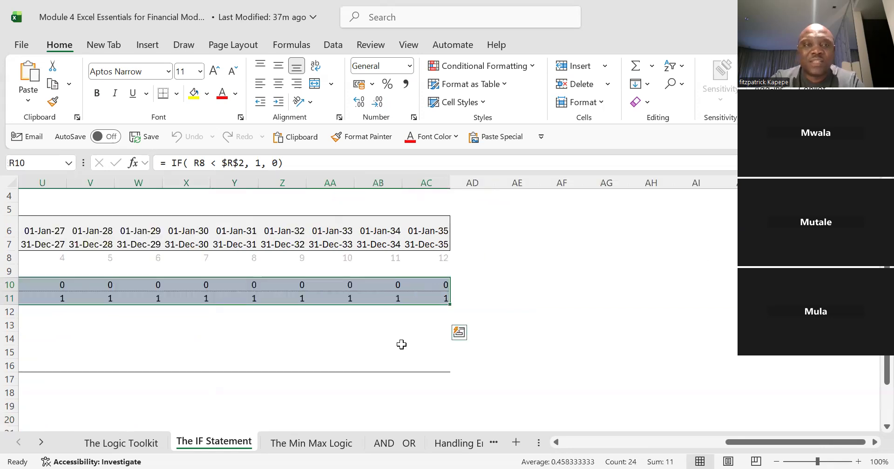
{"action": "key", "text": "Delete"}
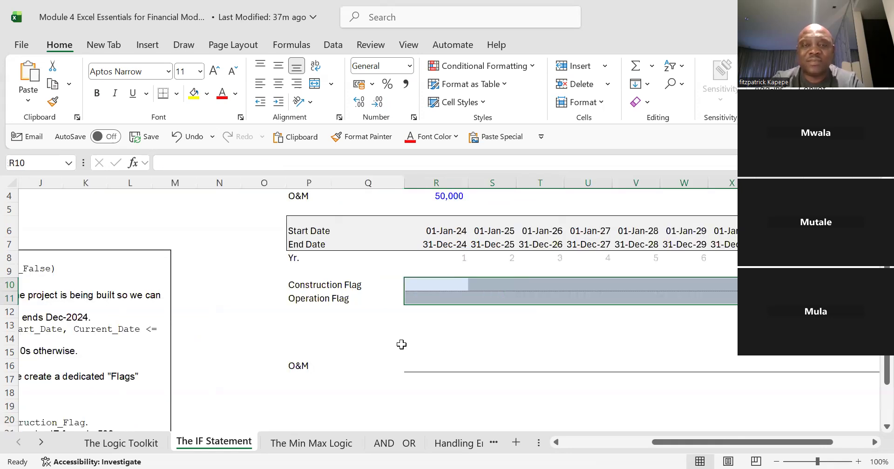
Review the timeline, the empty flag rows and the construction period, COD and O&M assumptions above them.
{"action": "left_click", "coordinate": [402, 344]}
{"action": "key", "text": "Down"}
{"action": "key", "text": "Down"}
{"action": "key", "text": "Down"}
{"action": "key", "text": "Down"}
{"action": "key", "text": "Down"}
{"action": "key", "text": "Down"}
{"action": "key", "text": "Down"}
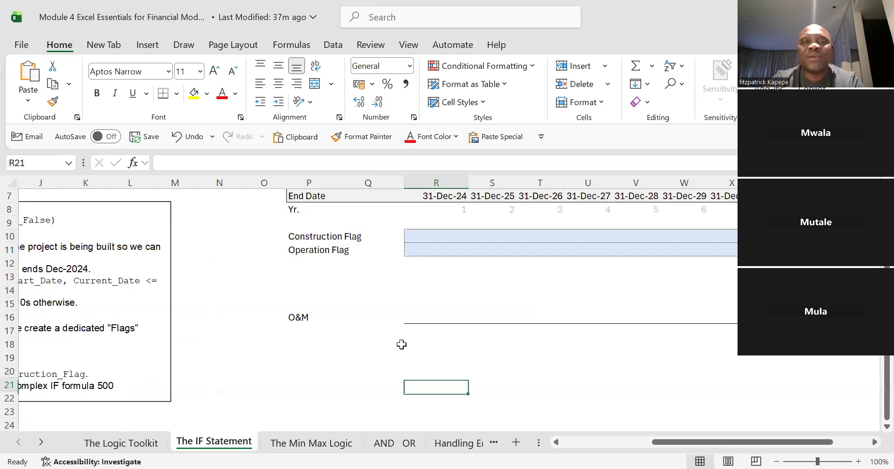
{"action": "key", "text": "Up"}
{"action": "key", "text": "Up"}
{"action": "key", "text": "Up"}
{"action": "key", "text": "Up"}
{"action": "key", "text": "Up"}
{"action": "key", "text": "Up"}
{"action": "key", "text": "Up"}
{"action": "key", "text": "Up"}
{"action": "key", "text": "Up"}
{"action": "key", "text": "Up"}
{"action": "key", "text": "Up"}
{"action": "key", "text": "Up"}
{"action": "key", "text": "Up"}
{"action": "key", "text": "Up"}
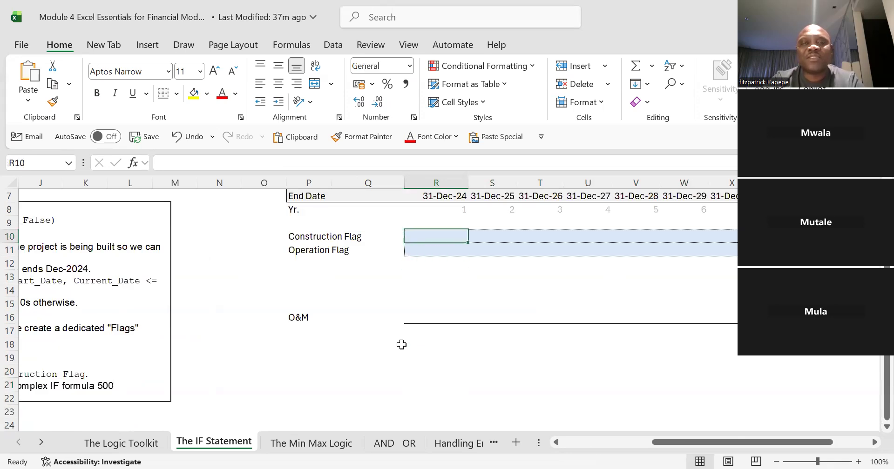
{"action": "key", "text": "Up"}
{"action": "key", "text": "Up"}
{"action": "key", "text": "Up"}
{"action": "key", "text": "Up"}
{"action": "key", "text": "Up"}
{"action": "key", "text": "Up"}
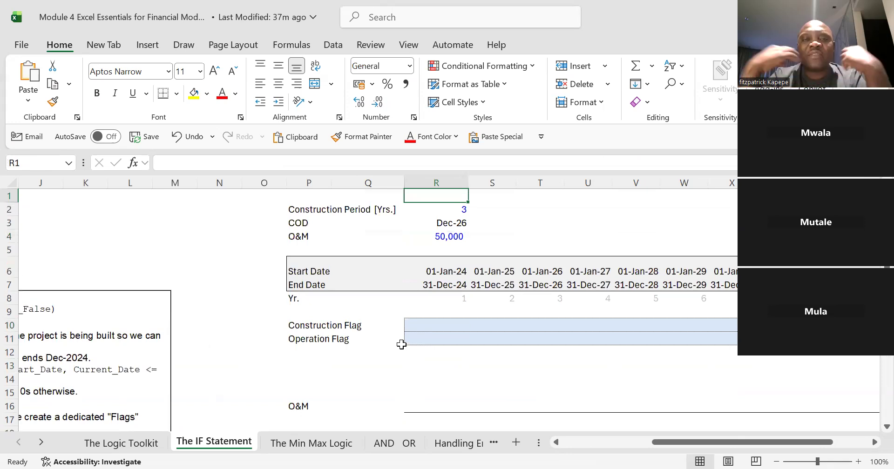
{"action": "key", "text": "Down"}
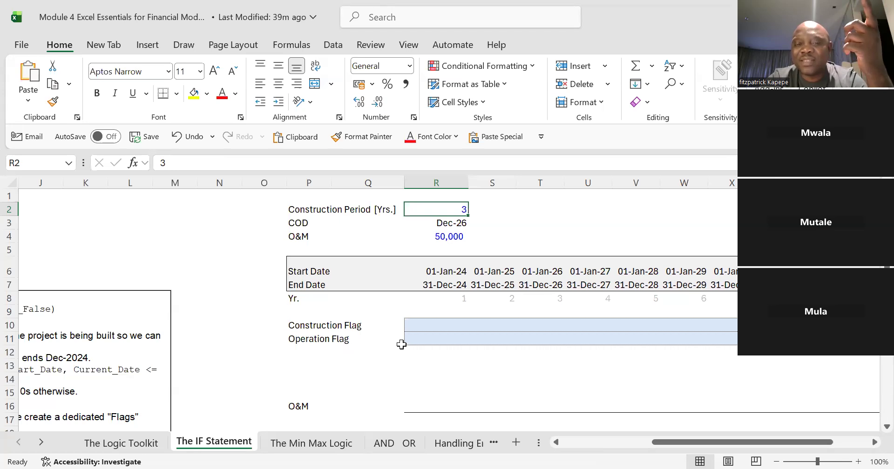
{"action": "key", "text": "Down"}
{"action": "key", "text": "Down"}
{"action": "key", "text": "Down"}
{"action": "key", "text": "Down"}
{"action": "key", "text": "Down"}
{"action": "key", "text": "Down"}
{"action": "key", "text": "Down"}
{"action": "key", "text": "Down"}
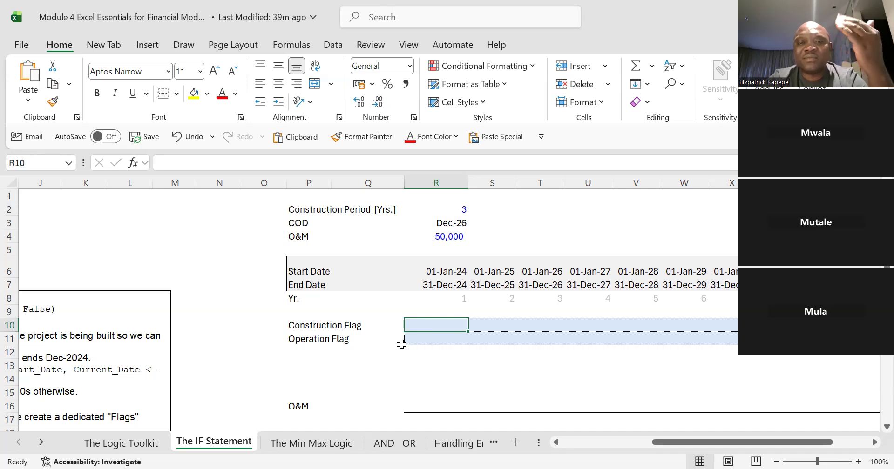
Add + 1 to the end of the COD formula in R3 so it returns the day after construction ends.
{"action": "key", "text": "Up"}
{"action": "key", "text": "Up"}
{"action": "key", "text": "Up"}
{"action": "key", "text": "Up"}
{"action": "key", "text": "Up"}
{"action": "key", "text": "Up"}
{"action": "key", "text": "Up"}
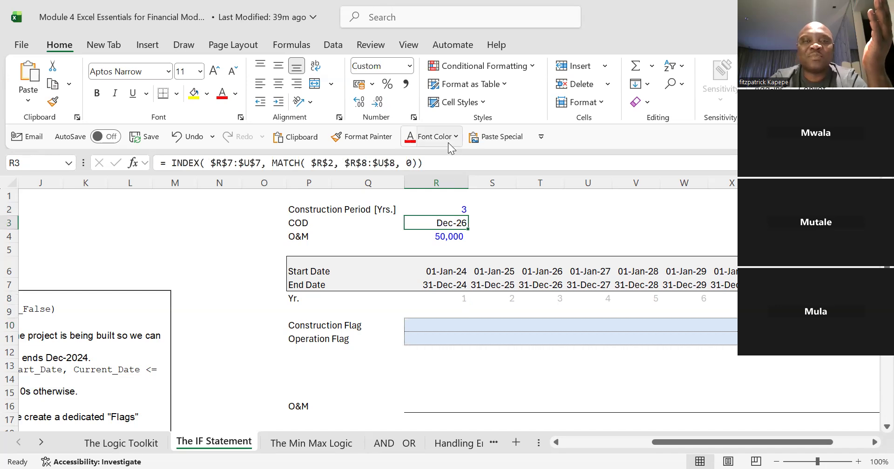
{"action": "left_click", "coordinate": [431, 161]}
{"action": "type", "text": "+ 1"}
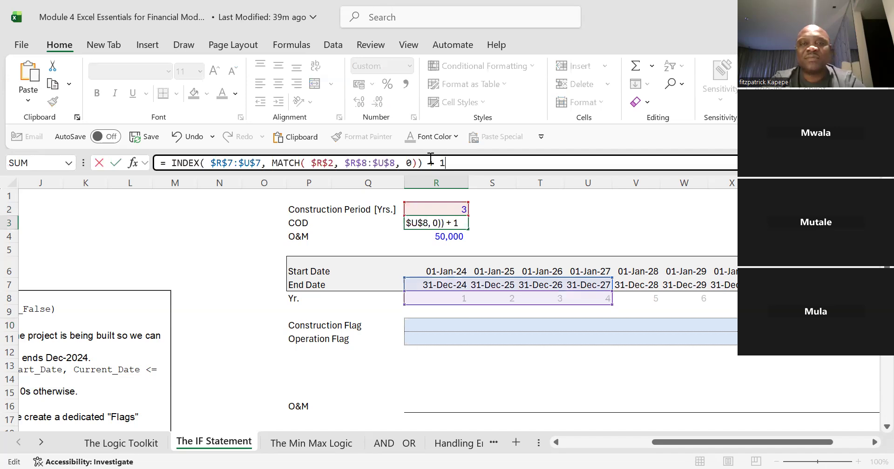
{"action": "key", "text": "Return"}
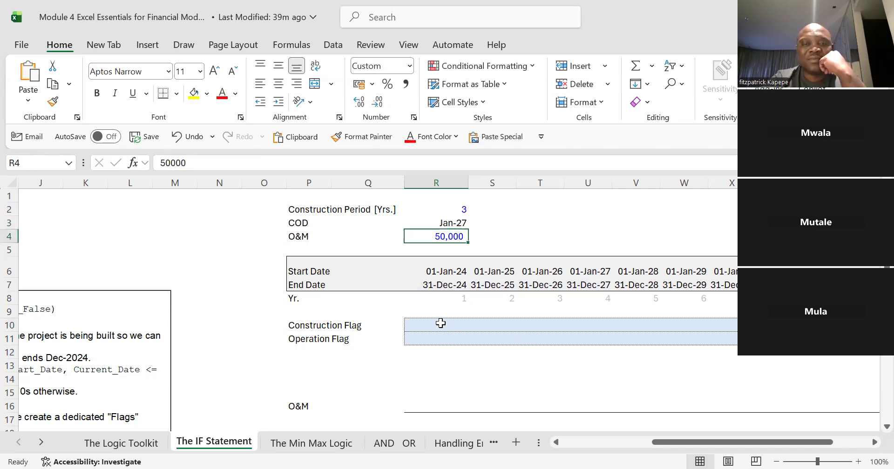
{"action": "left_click", "coordinate": [439, 323]}
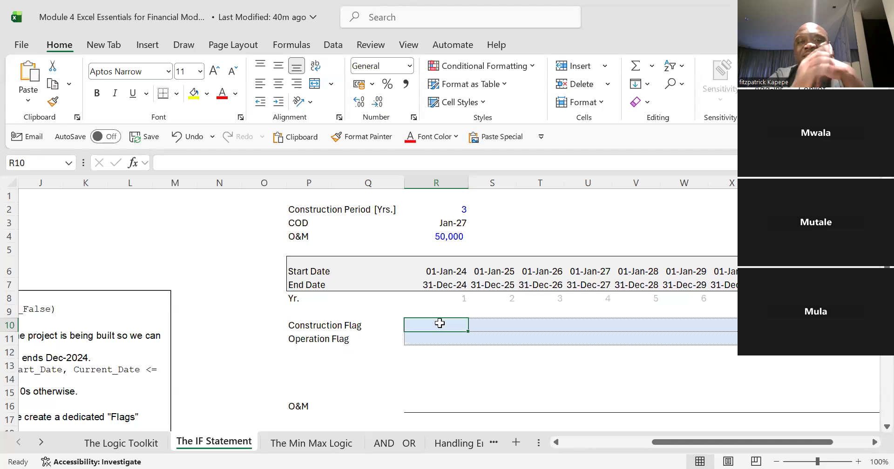
{"action": "left_click", "coordinate": [454, 227]}
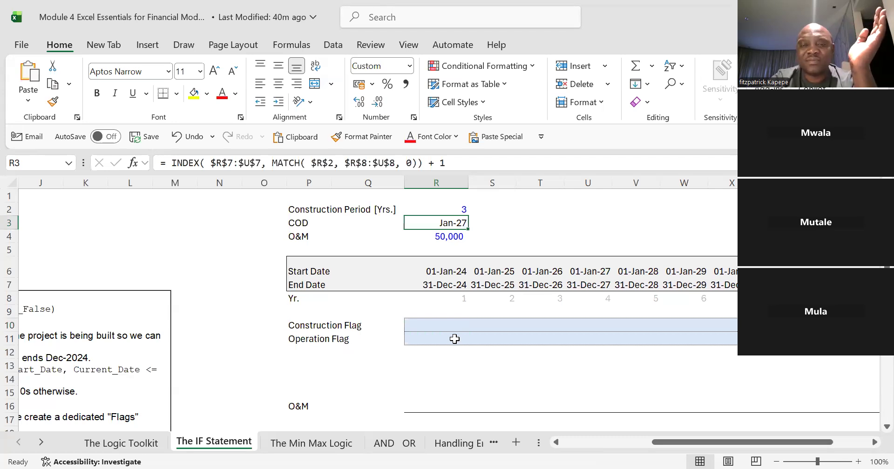
{"action": "left_click", "coordinate": [430, 325]}
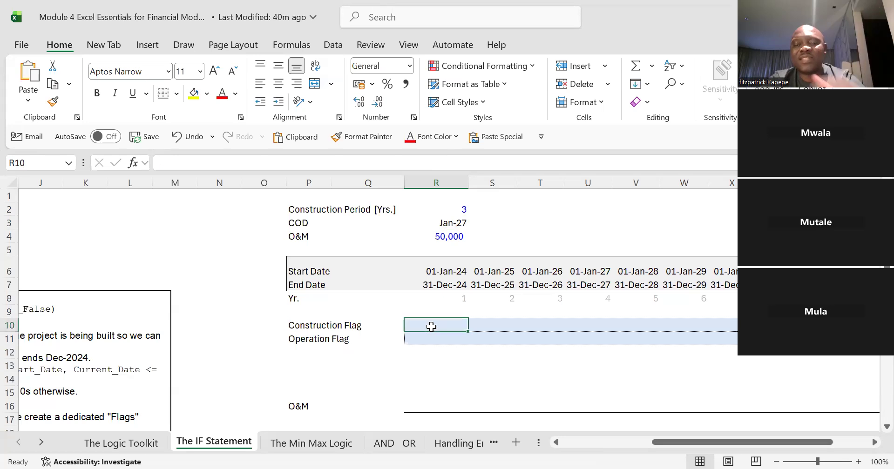
{"action": "type", "text": "="}
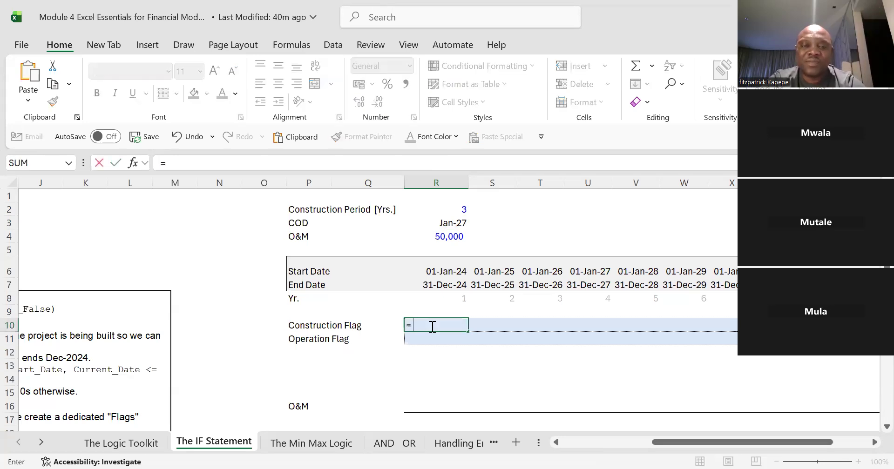
{"action": "type", "text": " if"}
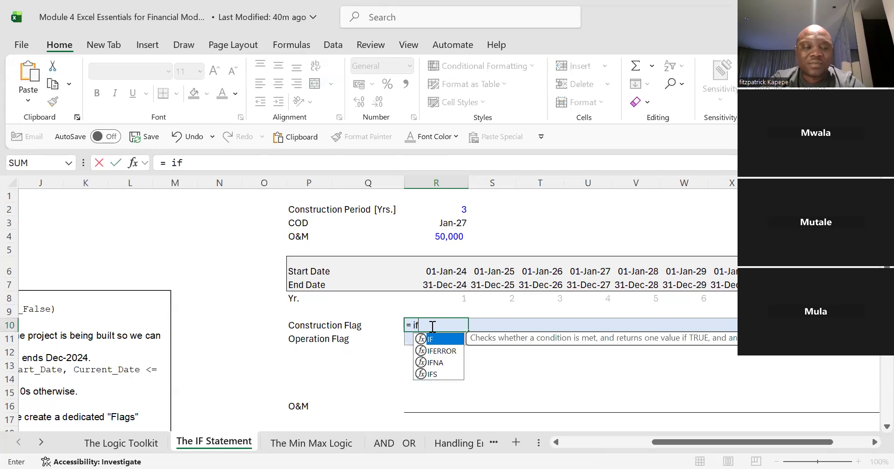
{"action": "double_click", "coordinate": [450, 343]}
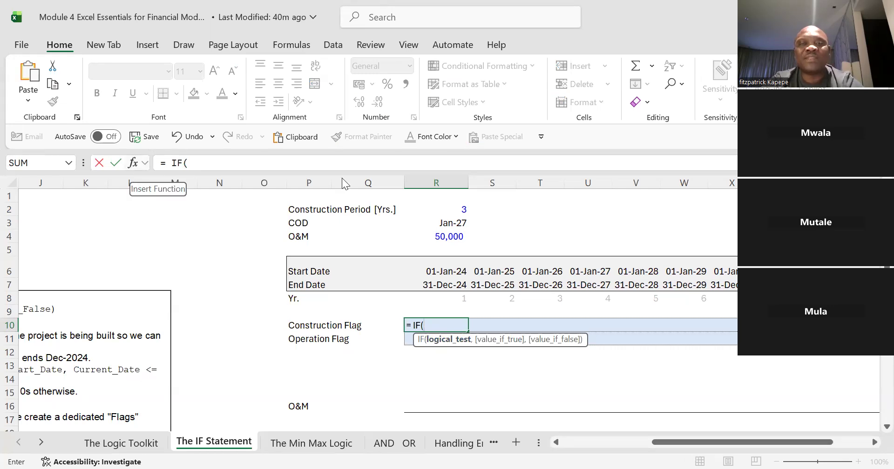
{"action": "left_click", "coordinate": [134, 163]}
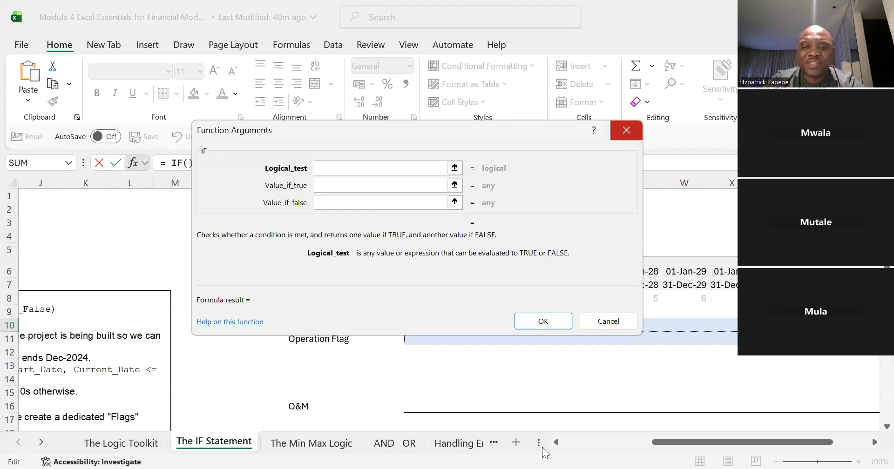
{"action": "key", "text": "Escape"}
{"action": "type", "text": "="}
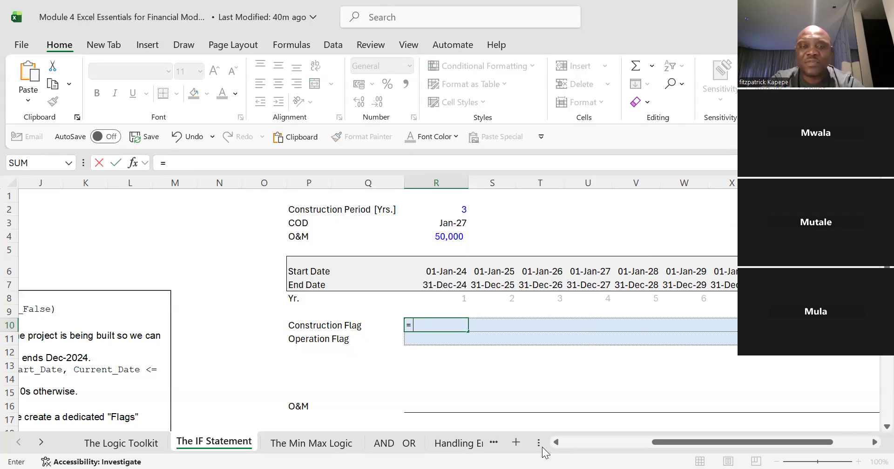
{"action": "type", "text": " if"}
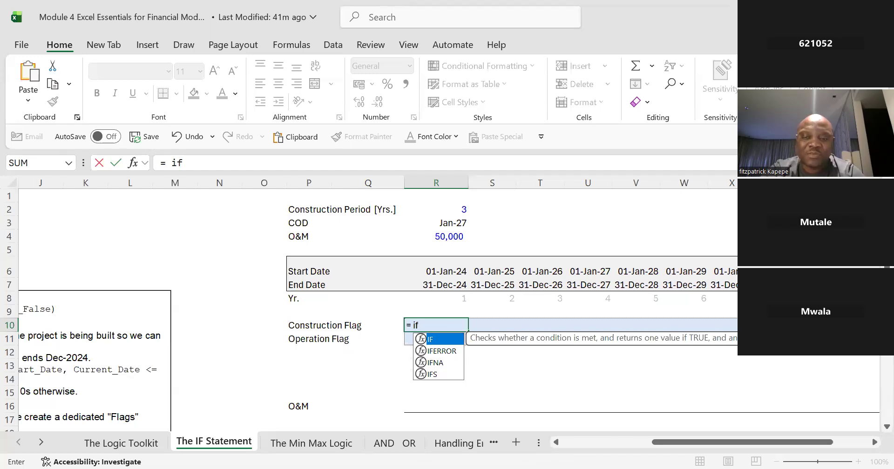
{"action": "key", "text": "Escape"}
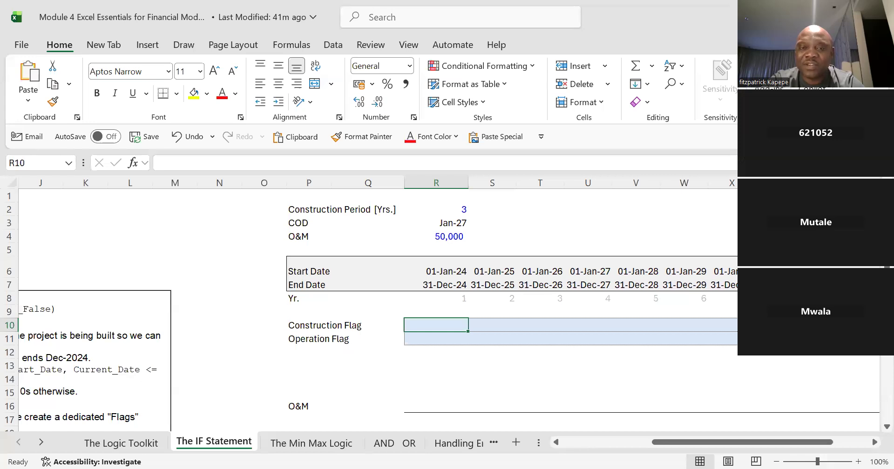
{"action": "type", "text": "="}
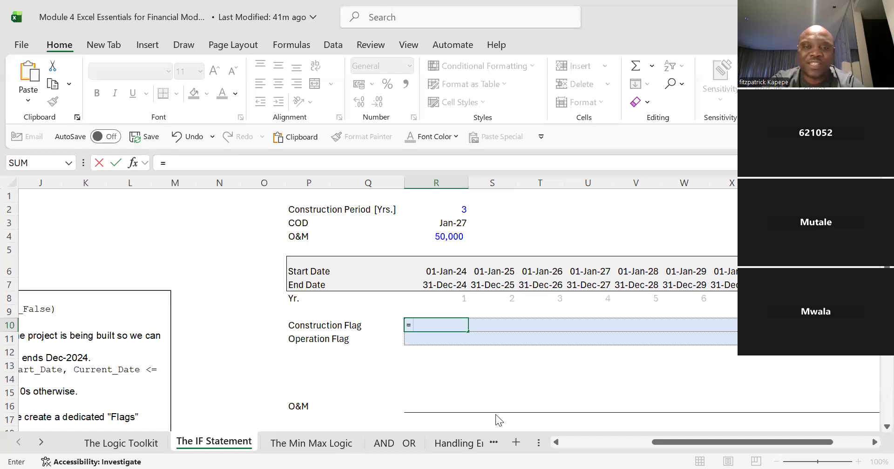
{"action": "type", "text": " if"}
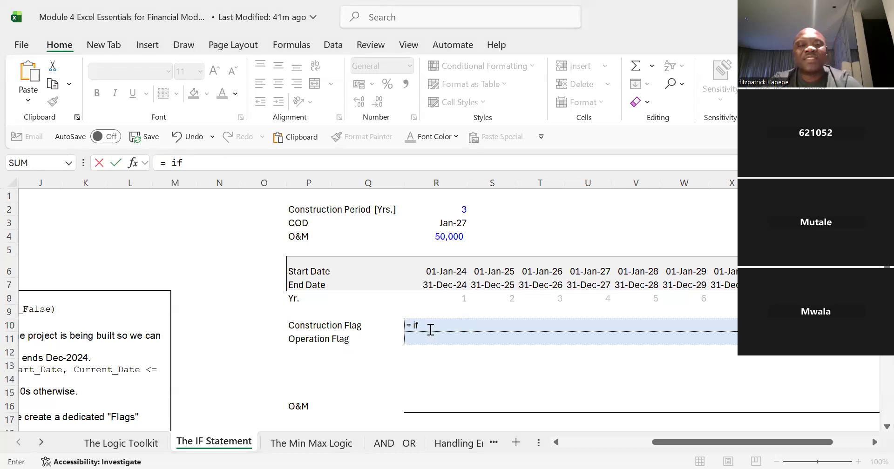
{"action": "key", "text": "BackSpace"}
{"action": "key", "text": "BackSpace"}
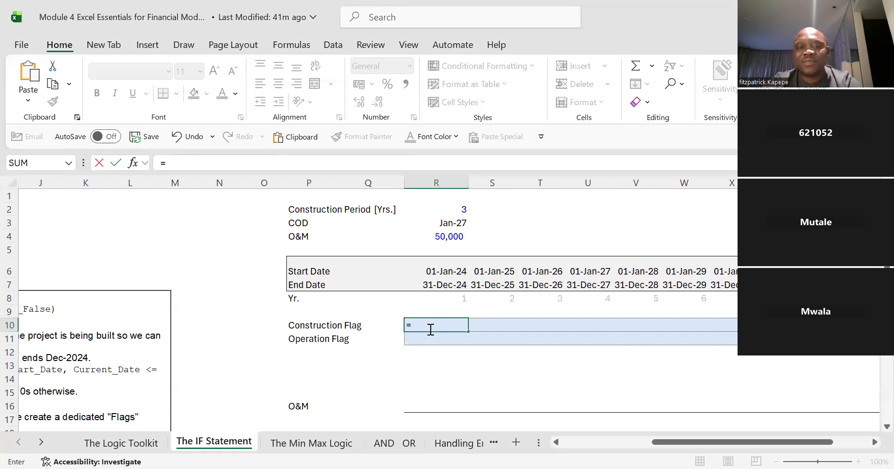
{"action": "type", "text": "if"}
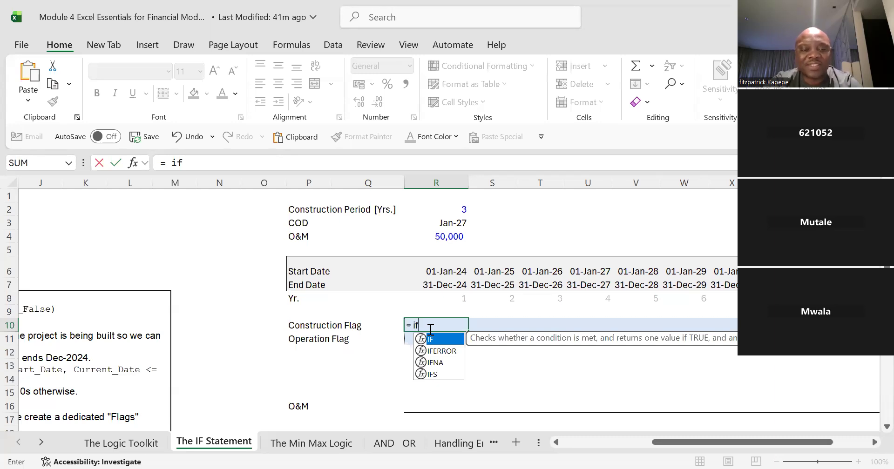
{"action": "type", "text": "e"}
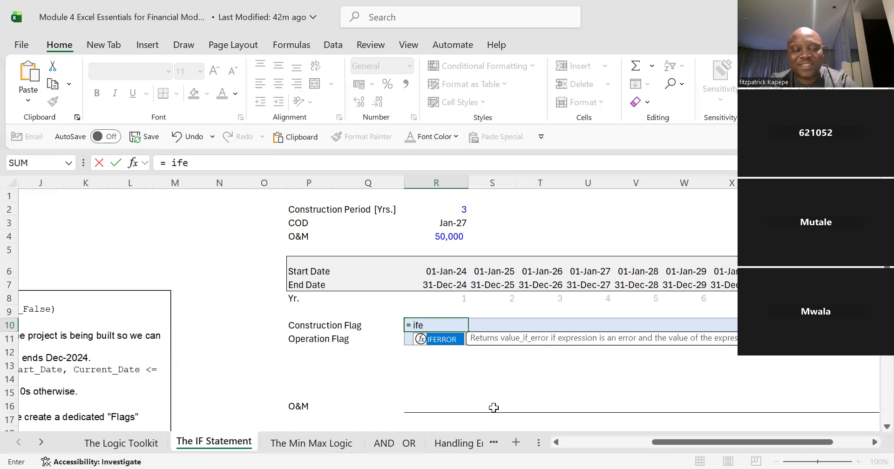
{"action": "key", "text": "Tab"}
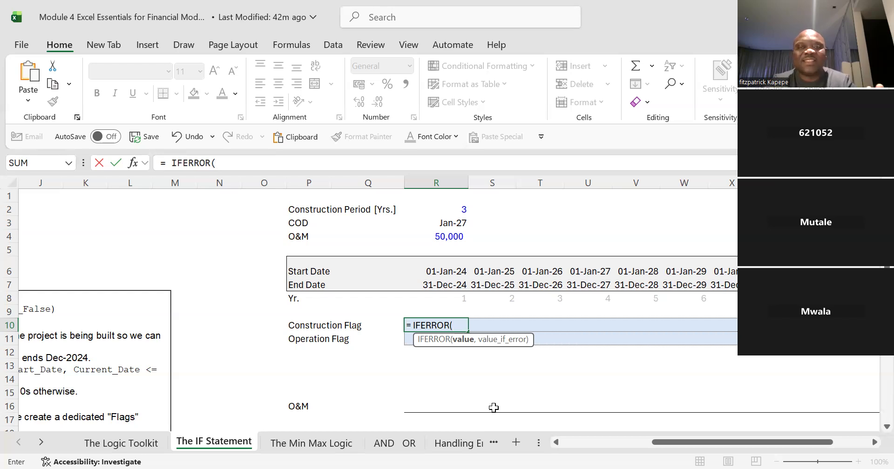
{"action": "key", "text": "ctrl+a"}
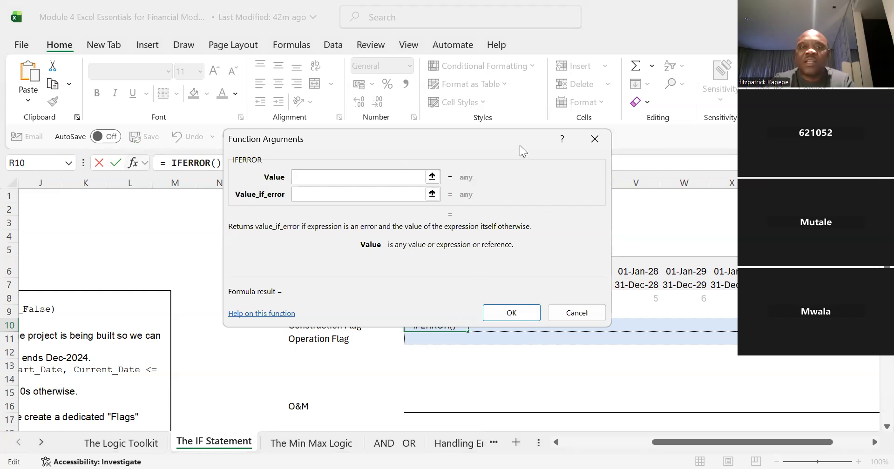
{"action": "left_click_drag", "start_coordinate": [520, 146], "coordinate": [434, 267]}
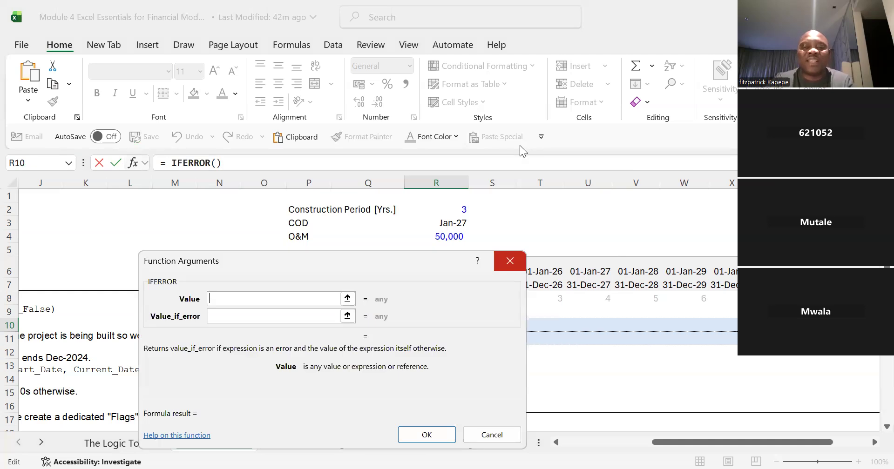
{"action": "left_click", "coordinate": [481, 428]}
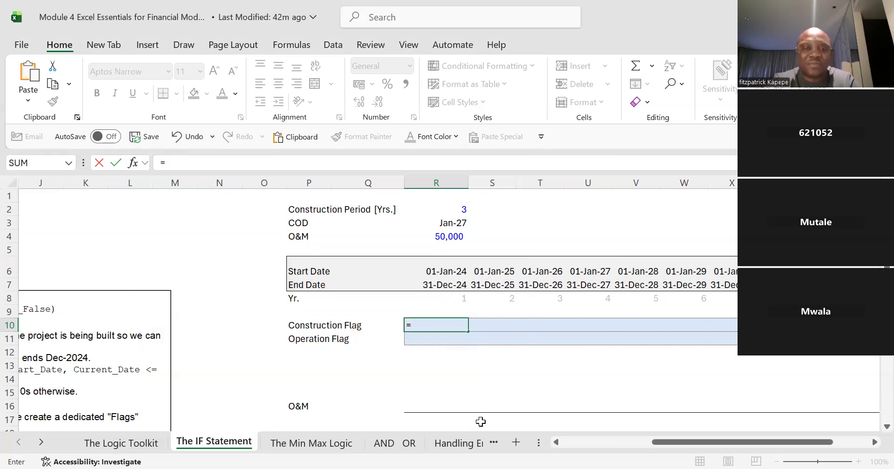
{"action": "type", "text": "if"}
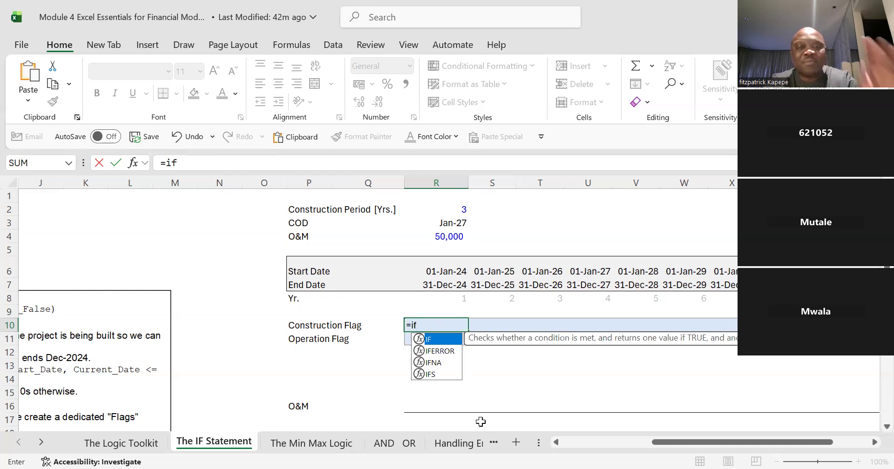
{"action": "key", "text": "Tab"}
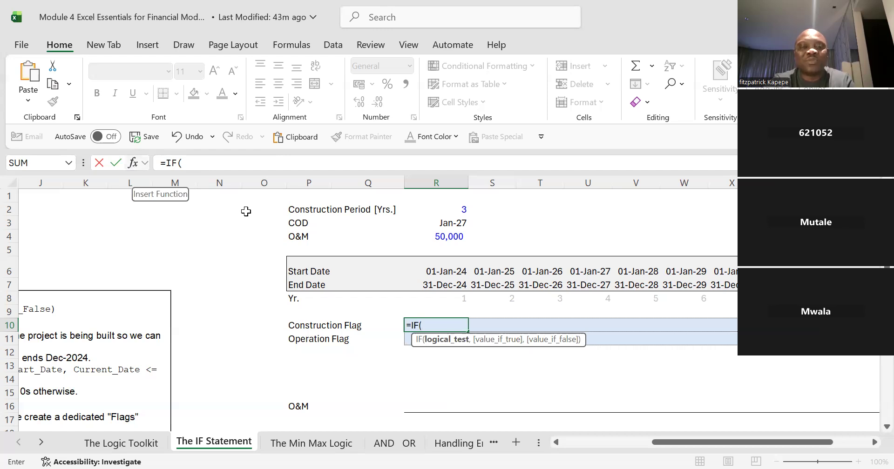
{"action": "key", "text": "shift+F3"}
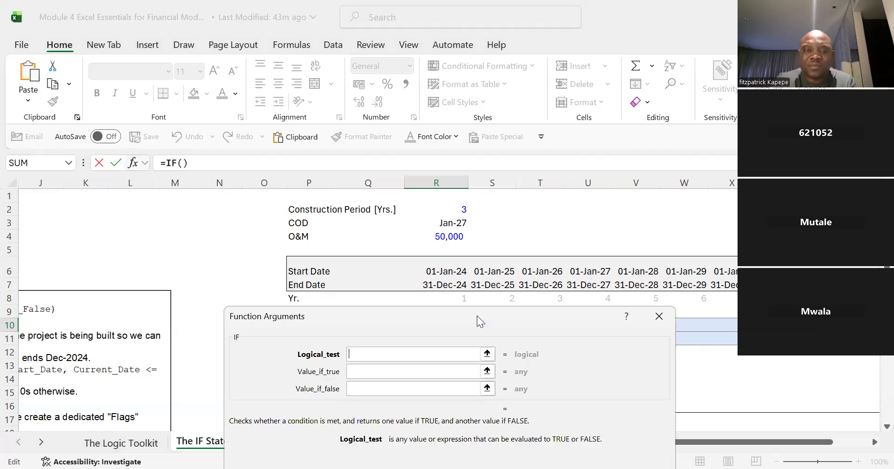
{"action": "left_click", "coordinate": [370, 370]}
{"action": "left_click", "coordinate": [370, 357]}
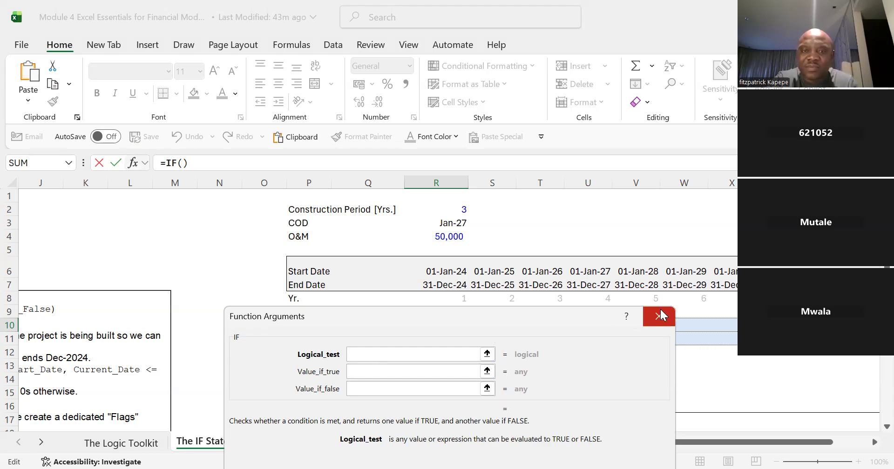
{"action": "key", "text": "Escape"}
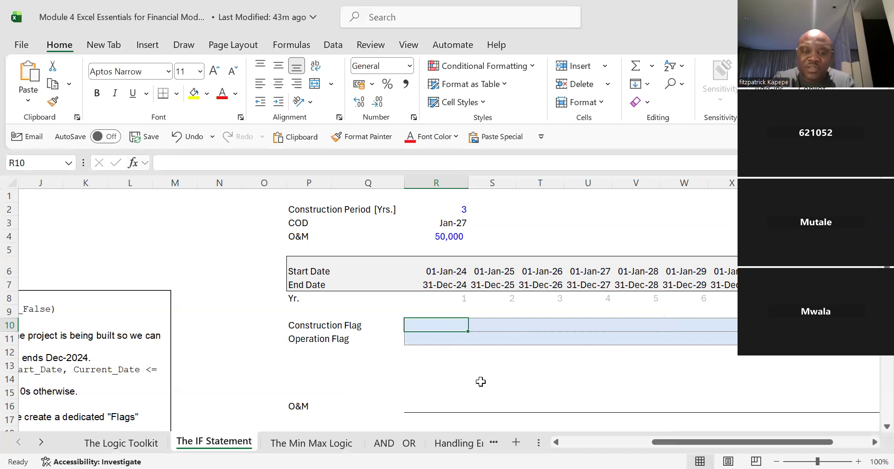
{"action": "type", "text": "="}
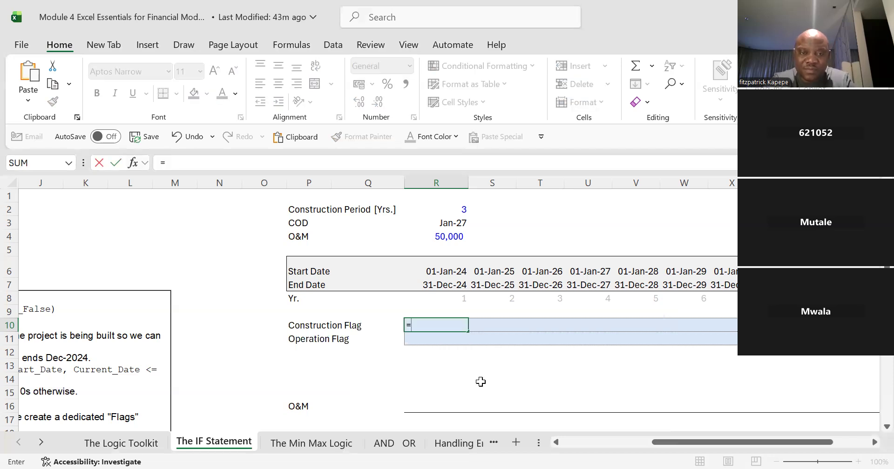
{"action": "type", "text": "if"}
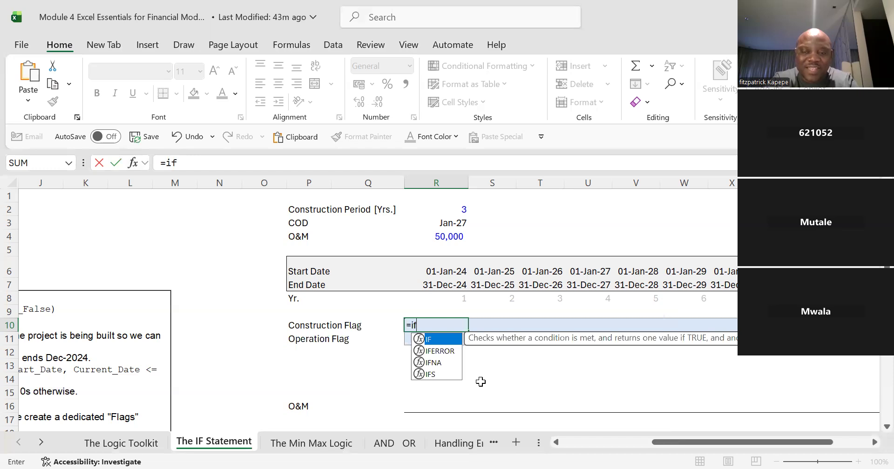
{"action": "key", "text": "Escape"}
{"action": "key", "text": "Escape"}
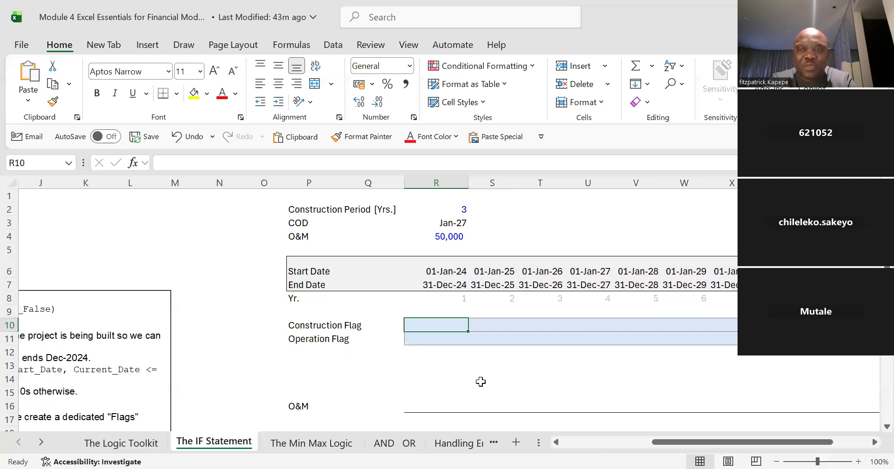
Start an IF formula for the first-year Construction Flag in R10 with the logical test R8<=$R$2.
{"action": "type", "text": "="}
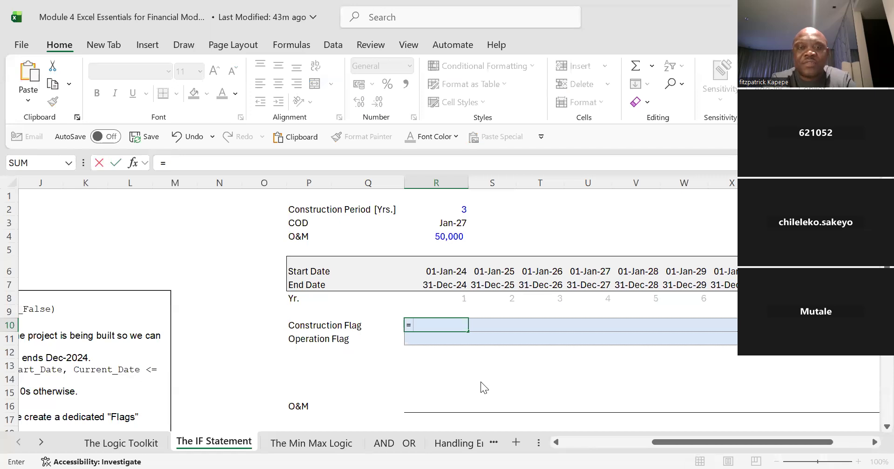
{"action": "type", "text": " if"}
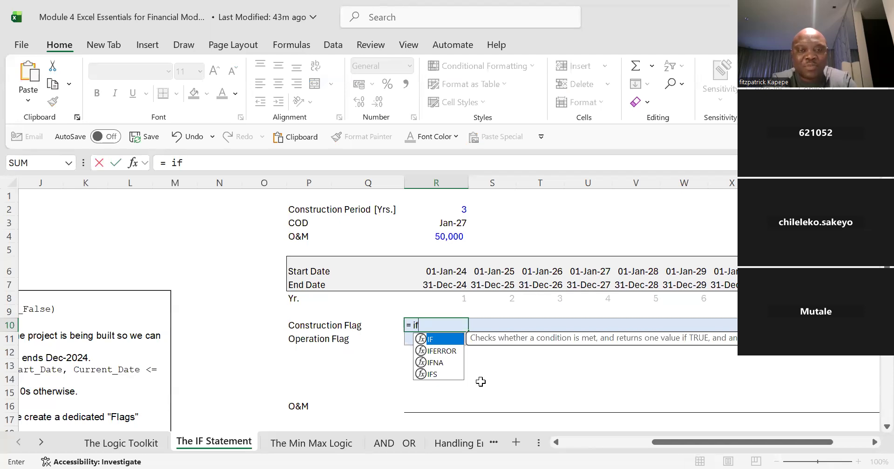
{"action": "key", "text": "Tab"}
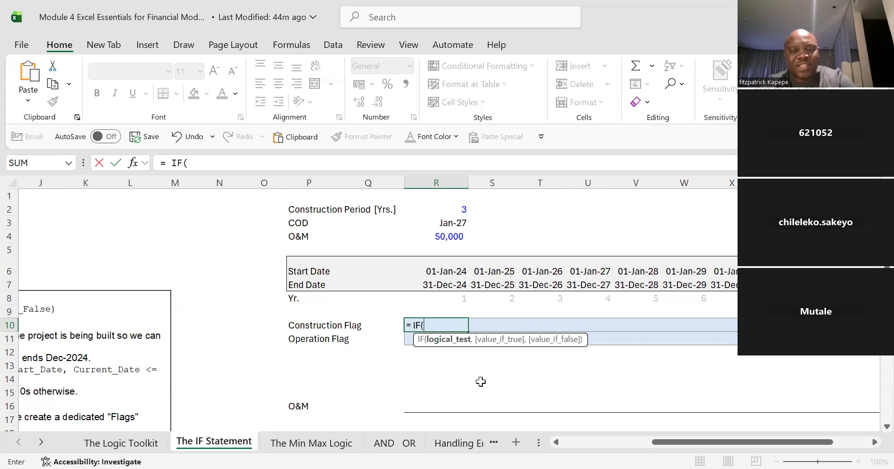
{"action": "key", "text": "ctrl+a"}
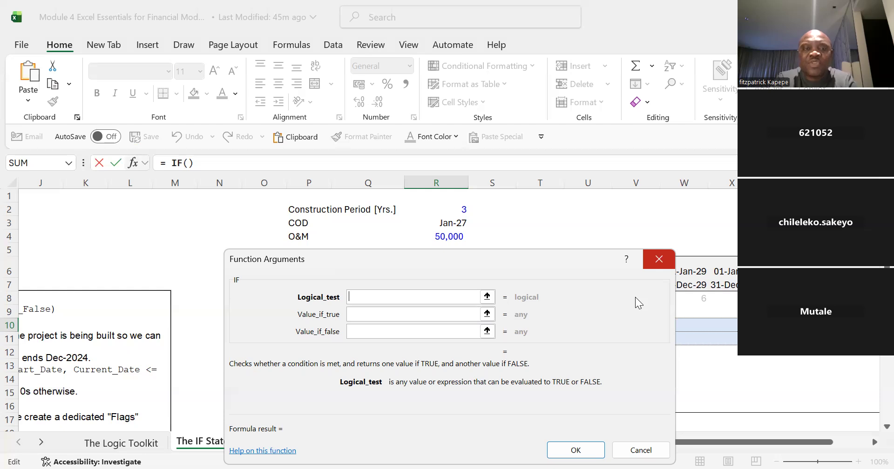
{"action": "left_click_drag", "start_coordinate": [536, 259], "coordinate": [570, 344]}
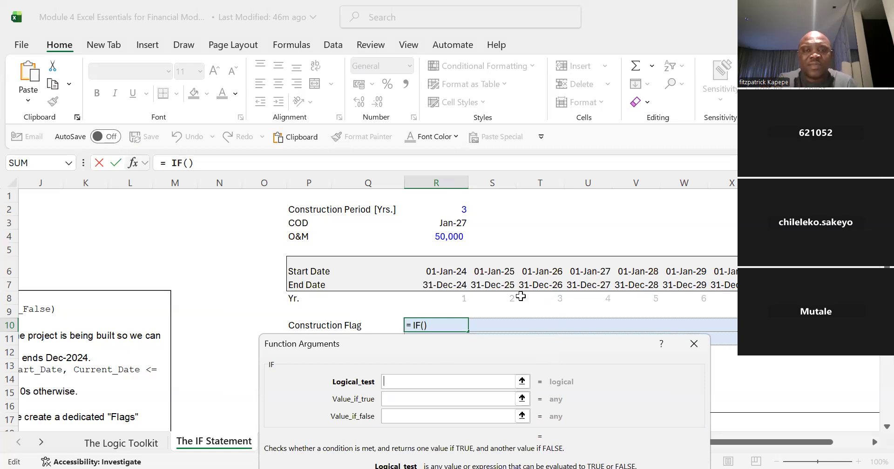
{"action": "left_click", "coordinate": [456, 300]}
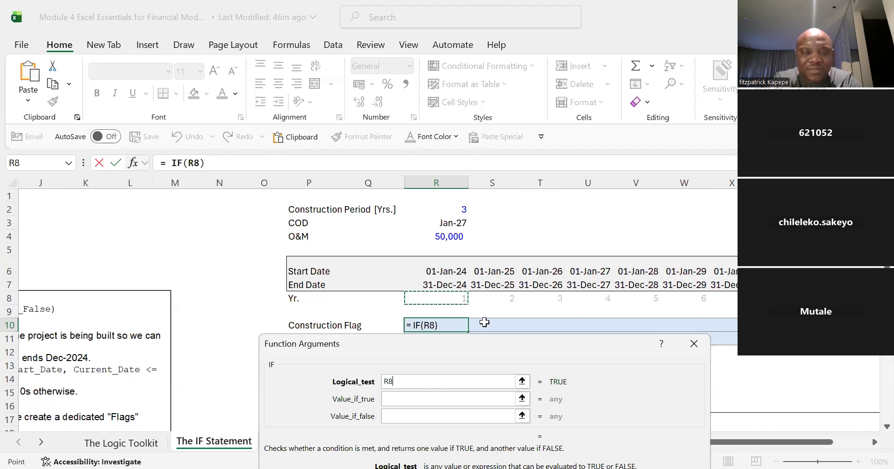
{"action": "type", "text": "<"}
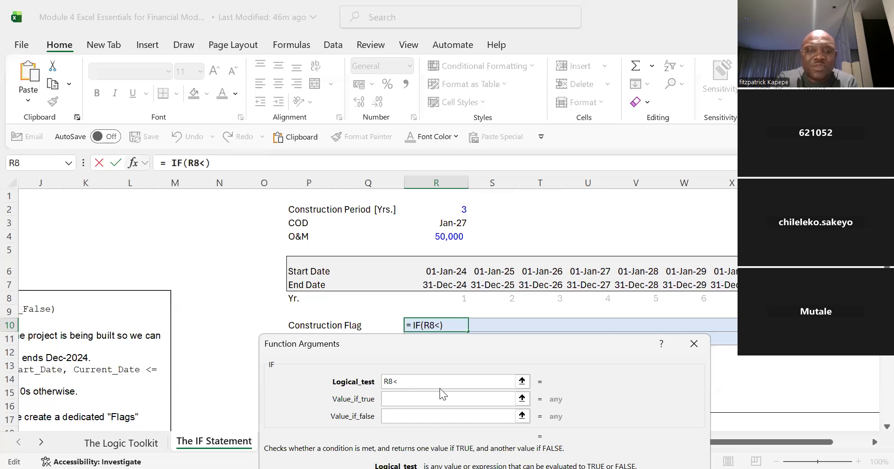
{"action": "type", "text": "="}
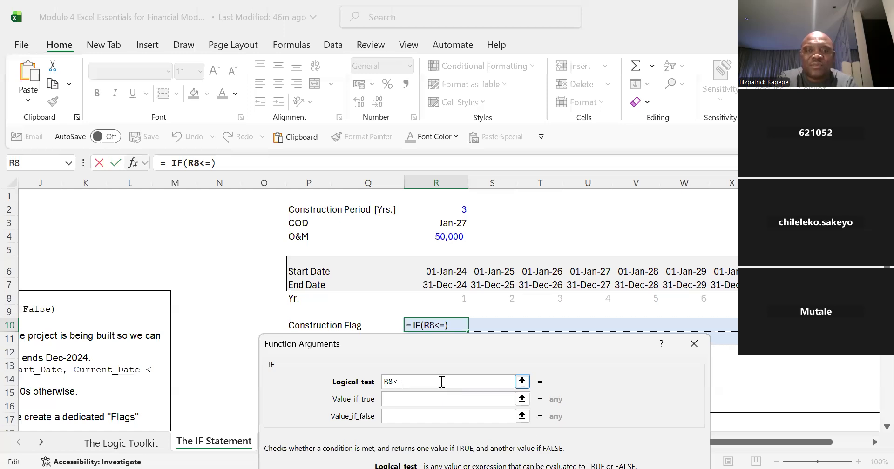
{"action": "left_click", "coordinate": [451, 208]}
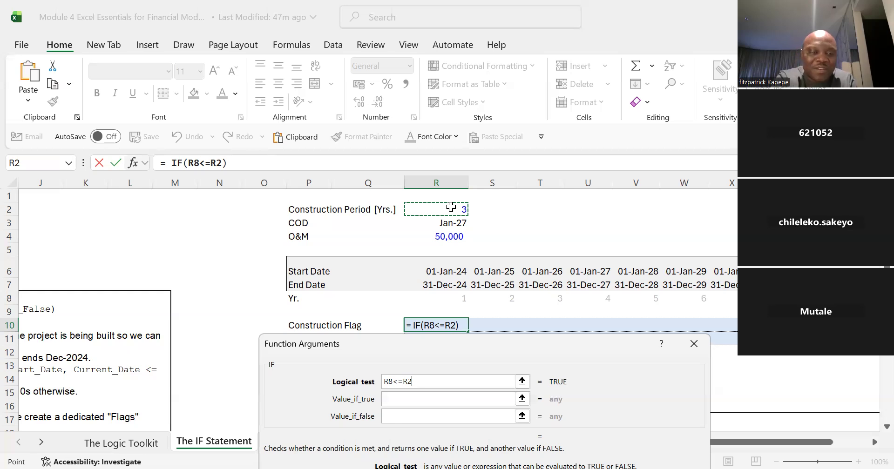
{"action": "key", "text": "F4"}
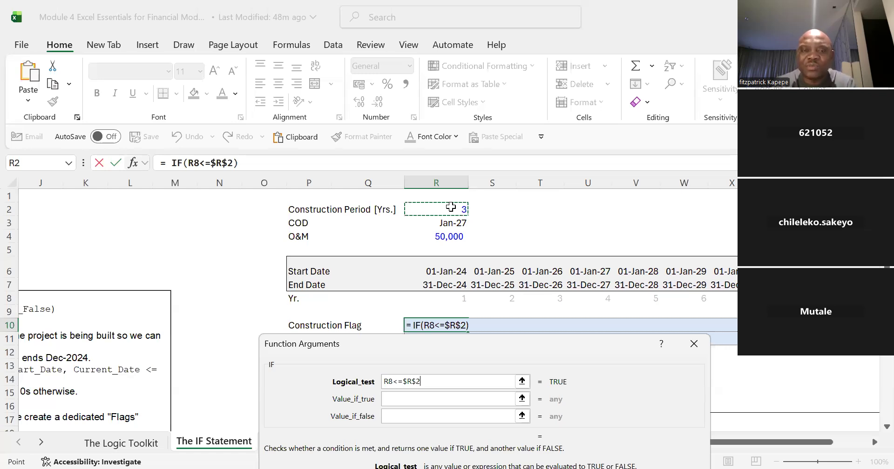
Complete the Construction Flag formula in R10 to return 1 if true and 0 if false.
{"action": "left_click", "coordinate": [403, 398]}
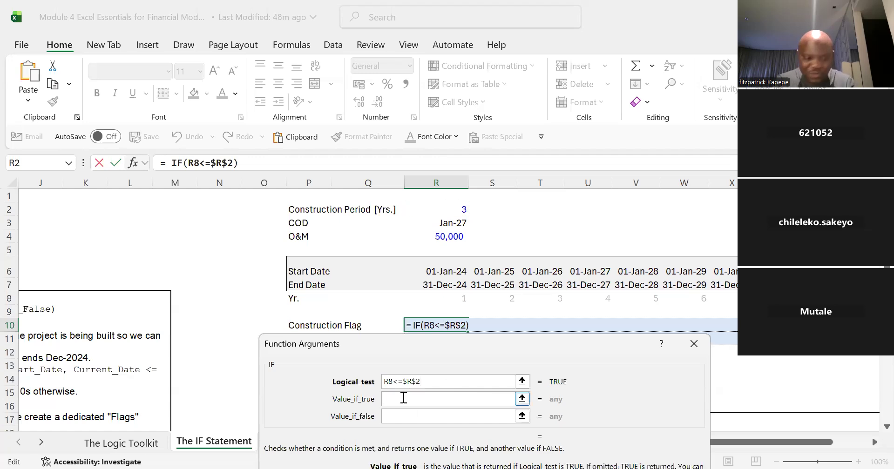
{"action": "type", "text": "1"}
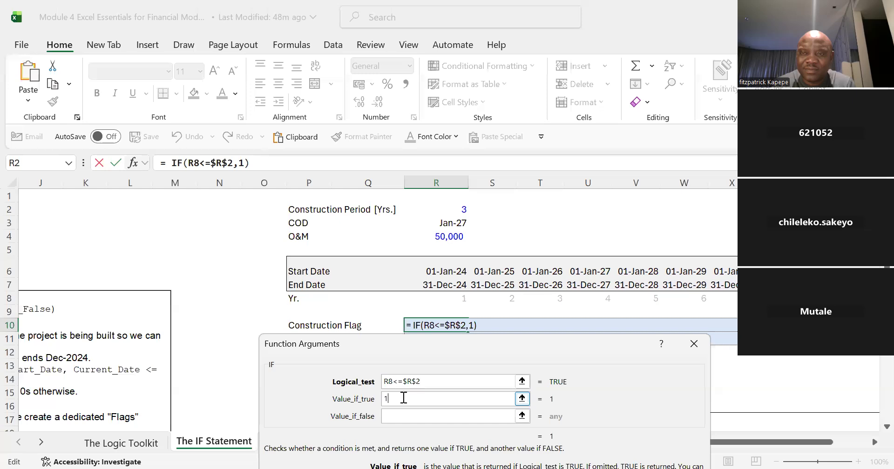
{"action": "left_click", "coordinate": [390, 419]}
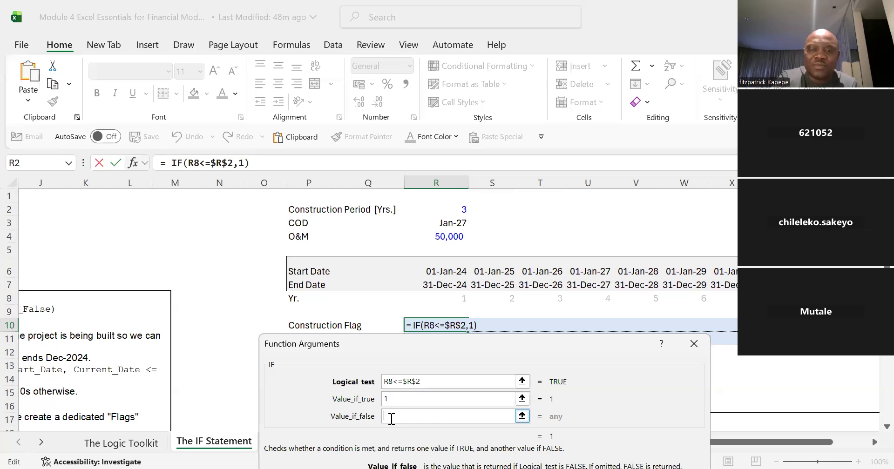
{"action": "type", "text": "0"}
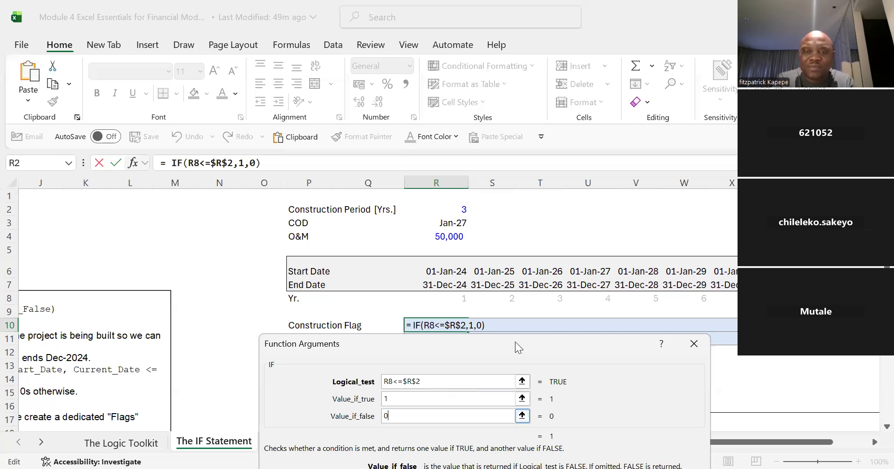
{"action": "left_click", "coordinate": [595, 442]}
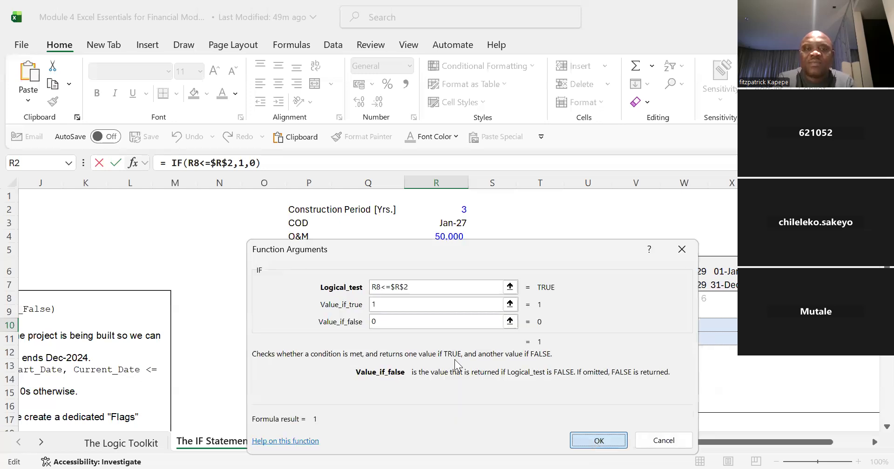
{"action": "key", "text": "Return"}
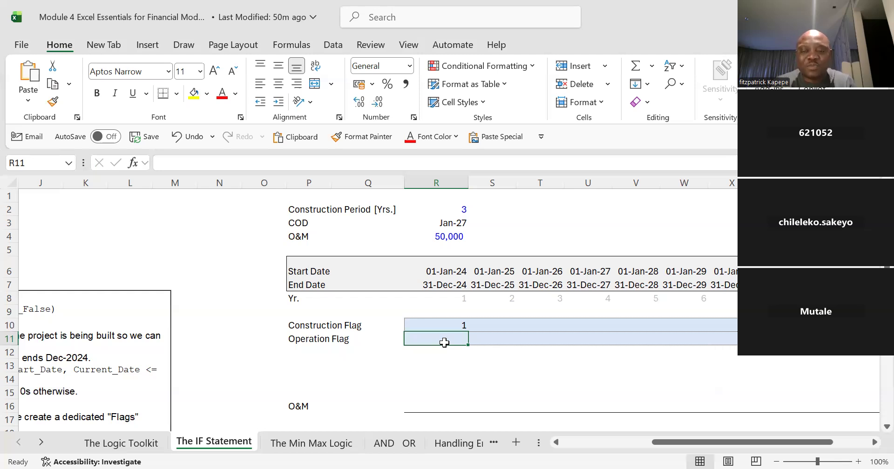
Start an IF formula for the first-year Operation Flag in R11 with the logical test $R$2<R8.
{"action": "type", "text": "="}
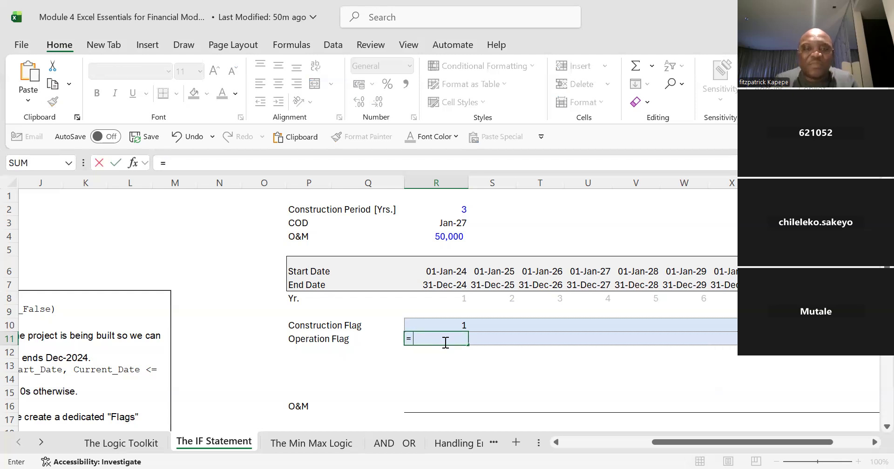
{"action": "type", "text": " if"}
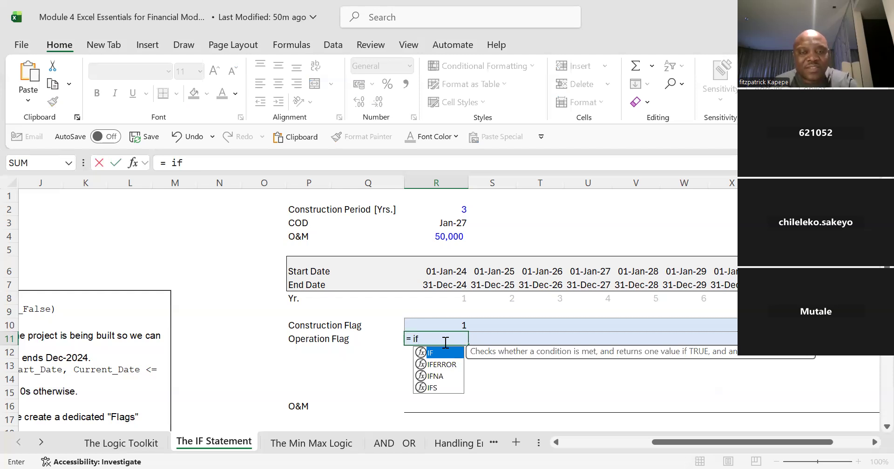
{"action": "key", "text": "Tab"}
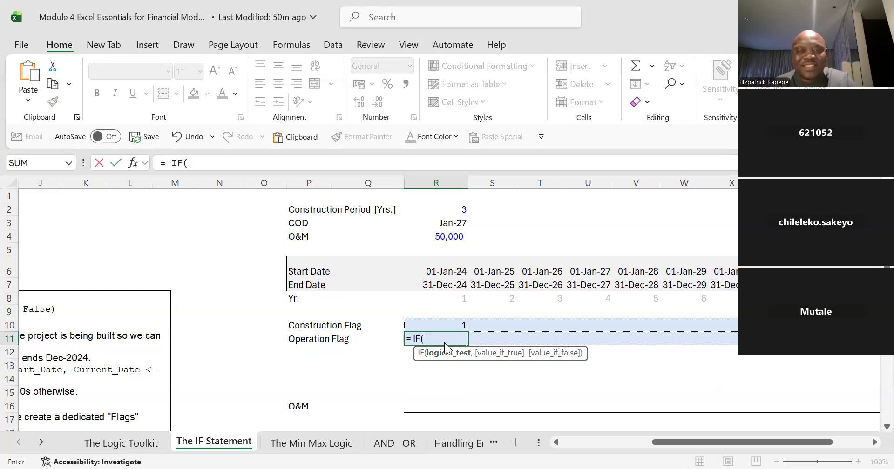
{"action": "key", "text": "ctrl+a"}
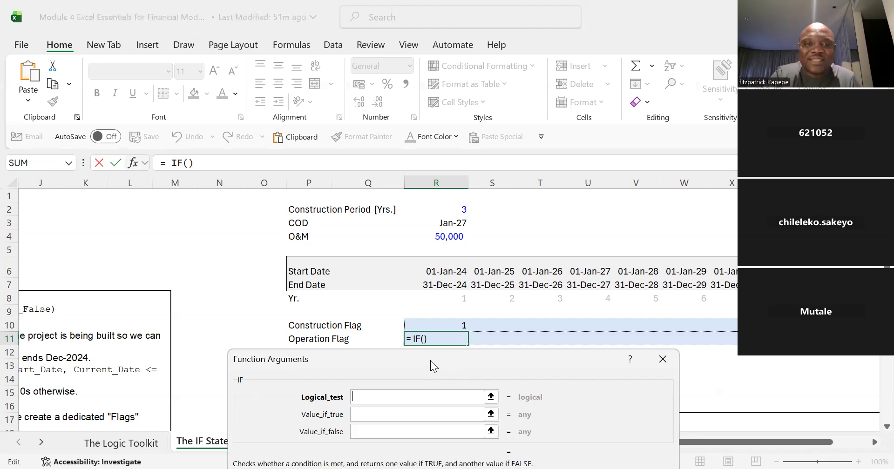
{"action": "left_click", "coordinate": [448, 208]}
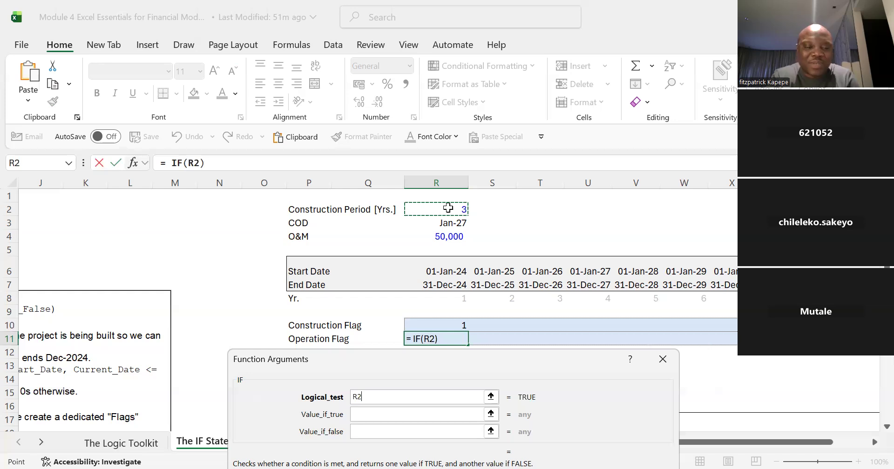
{"action": "key", "text": "F4"}
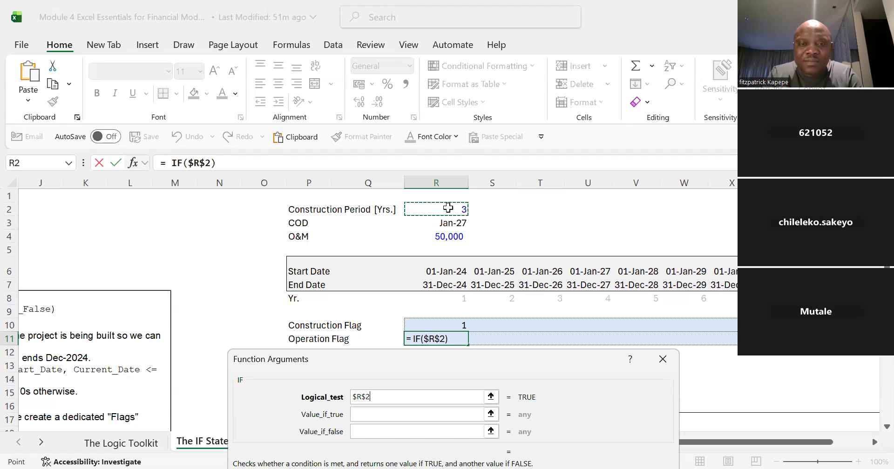
{"action": "type", "text": "<"}
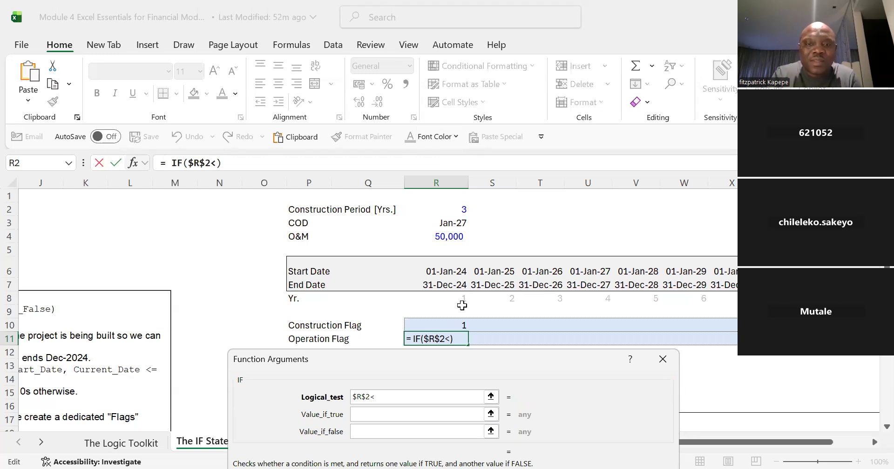
{"action": "left_click", "coordinate": [458, 302]}
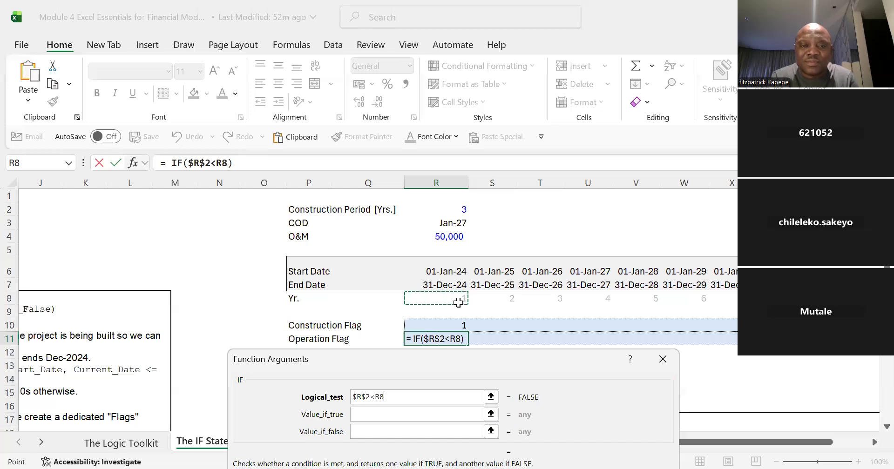
Complete the Operation Flag formula in R11 to return 1 if true and 0 if false.
{"action": "left_click", "coordinate": [388, 415]}
{"action": "type", "text": "1"}
{"action": "left_click", "coordinate": [375, 433]}
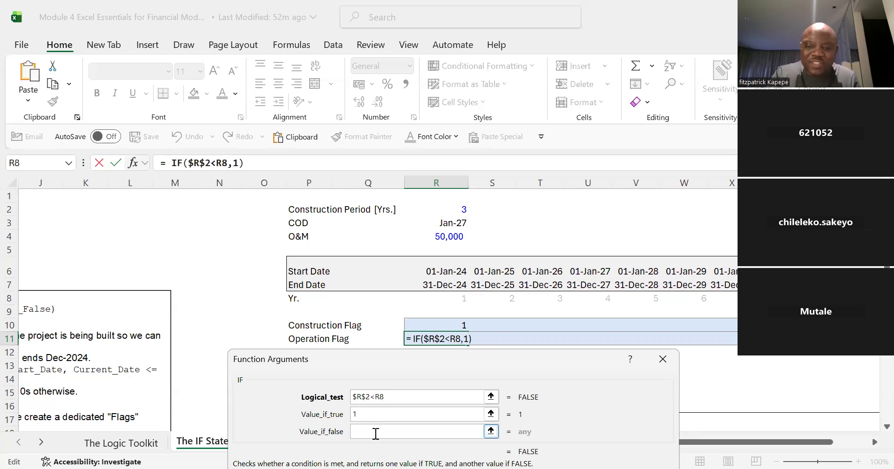
{"action": "type", "text": "0"}
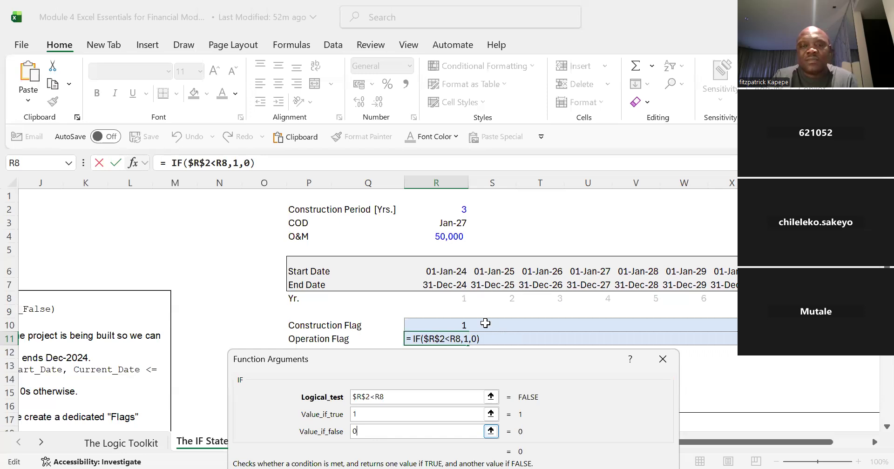
{"action": "key", "text": "Return"}
Try filling the first-year Construction and Operation Flag formulas across the timeline to column AC, and undo the fill.
{"action": "left_click", "coordinate": [449, 328]}
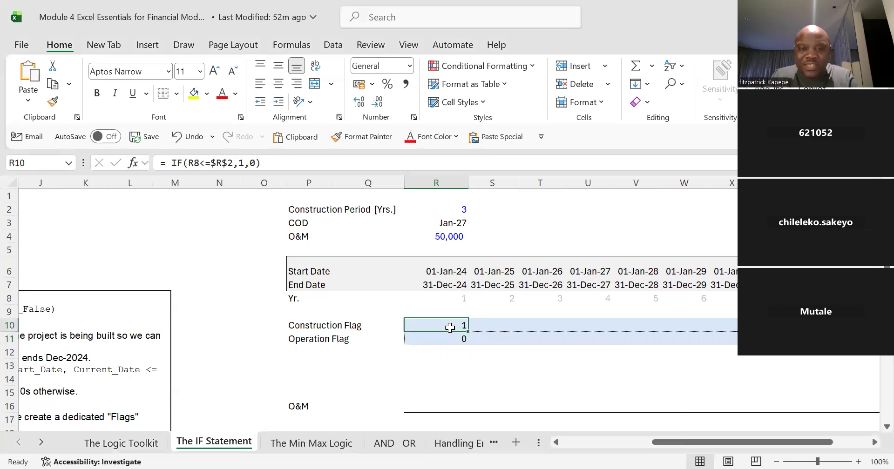
{"action": "key", "text": "shift+Down"}
{"action": "key", "text": "shift+Right"}
{"action": "key", "text": "shift+Right"}
{"action": "key", "text": "shift+Right"}
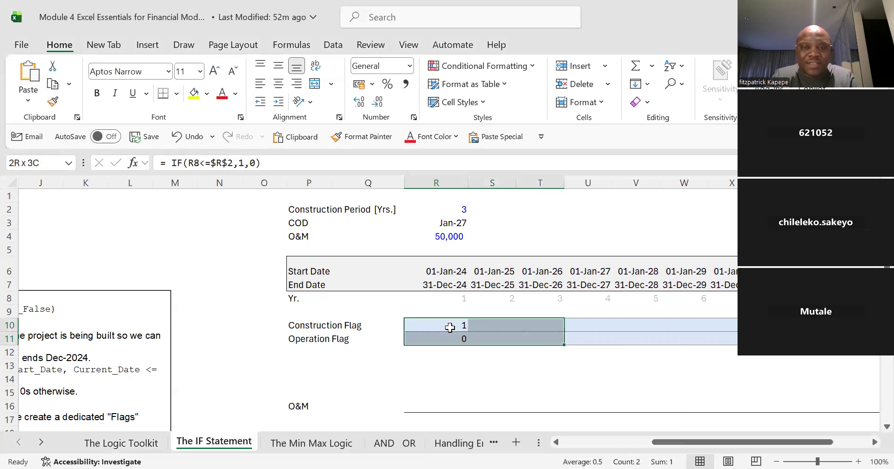
{"action": "key", "text": "shift+Right"}
{"action": "key", "text": "shift+Right"}
{"action": "key", "text": "shift+Right"}
{"action": "key", "text": "shift+Right"}
{"action": "key", "text": "shift+Right"}
{"action": "key", "text": "shift+Right"}
{"action": "key", "text": "shift+Right"}
{"action": "key", "text": "shift+Right"}
{"action": "key", "text": "shift+Right"}
{"action": "key", "text": "shift+Right"}
{"action": "key", "text": "shift+Right"}
{"action": "key", "text": "shift+Right"}
{"action": "key", "text": "shift+Right"}
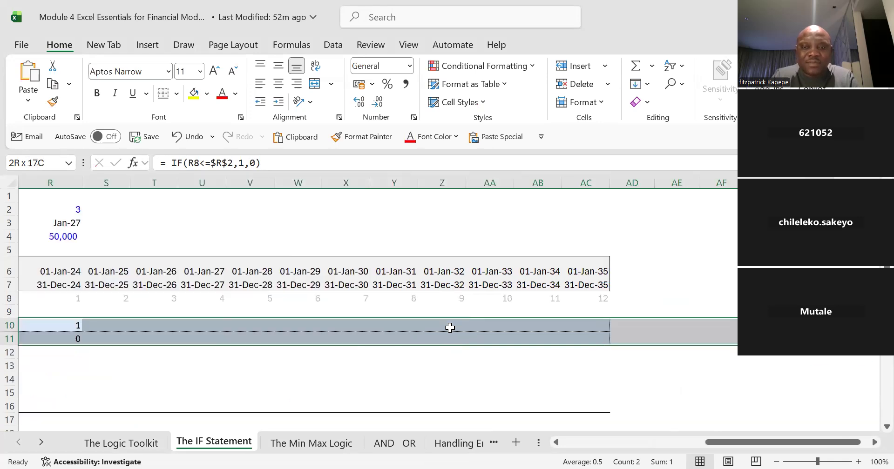
{"action": "key", "text": "shift+Left"}
{"action": "key", "text": "shift+Left"}
{"action": "key", "text": "shift+Left"}
{"action": "key", "text": "shift+Left"}
{"action": "key", "text": "shift+Left"}
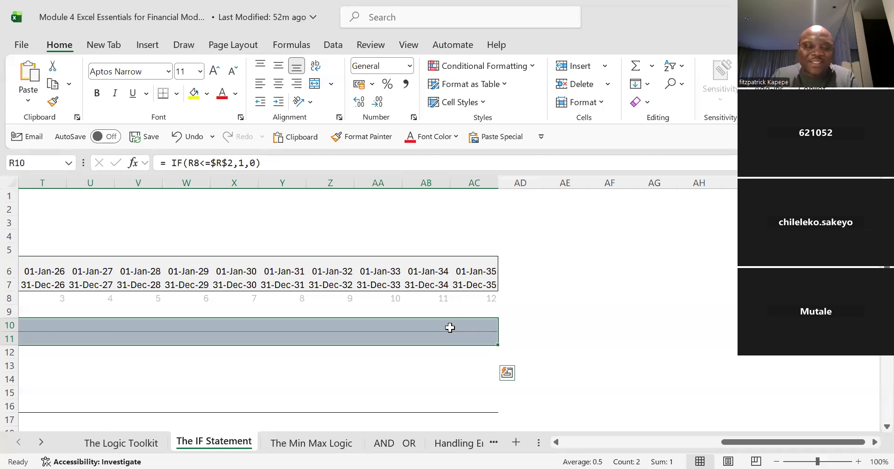
{"action": "key", "text": "ctrl+r"}
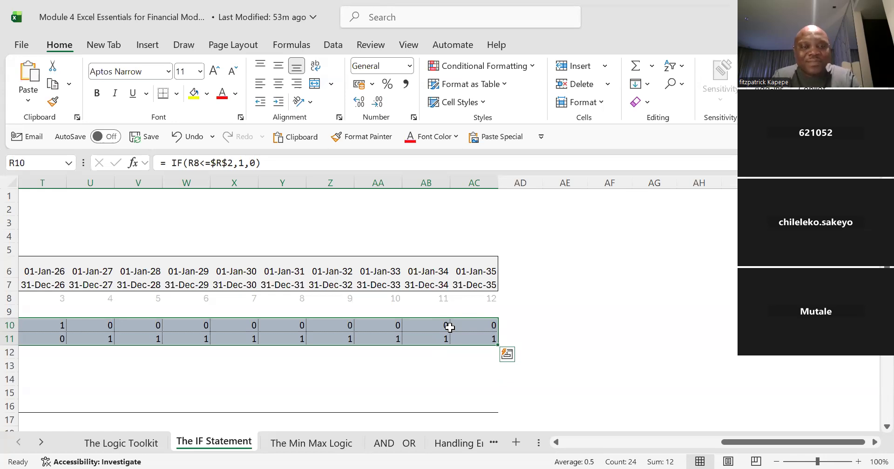
{"action": "key", "text": "ctrl+z"}
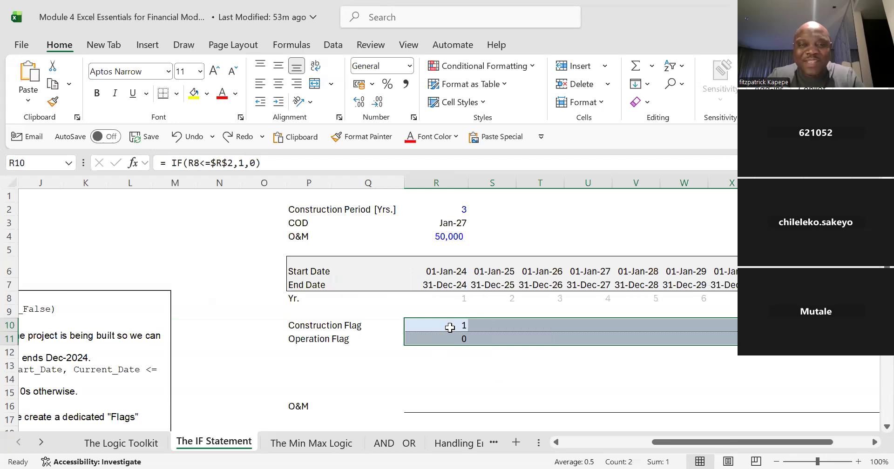
Fill the flag formulas in R10:R11 rightward through AC11, covering every timeline year.
{"action": "key", "text": "ctrl+shift+Left"}
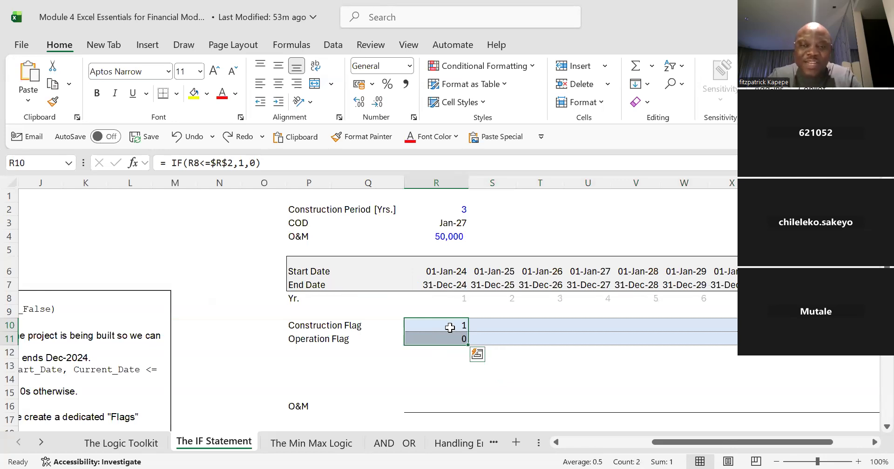
{"action": "key", "text": "ctrl+shift+Right"}
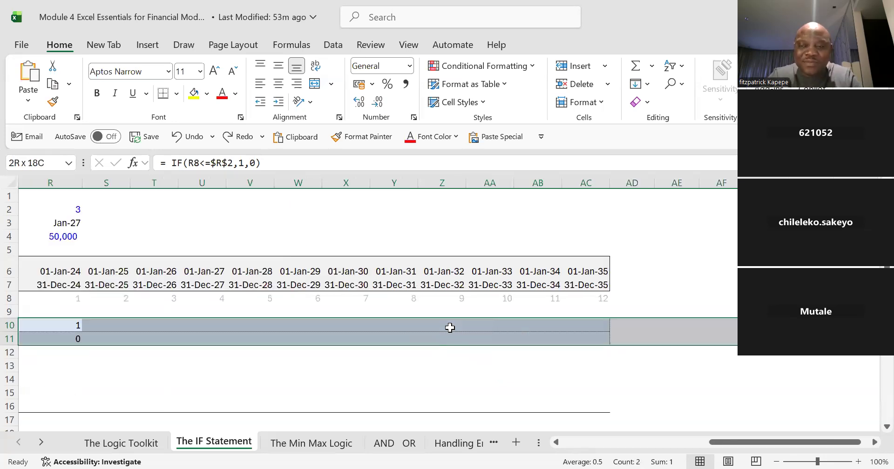
{"action": "key", "text": "shift+Left"}
{"action": "key", "text": "shift+Left"}
{"action": "key", "text": "shift+Left"}
{"action": "key", "text": "shift+Left"}
{"action": "key", "text": "shift+Left"}
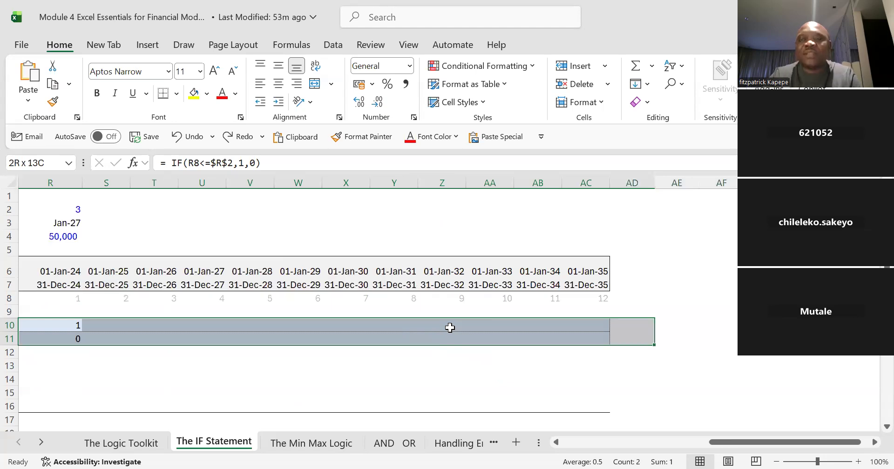
{"action": "key", "text": "shift+Left"}
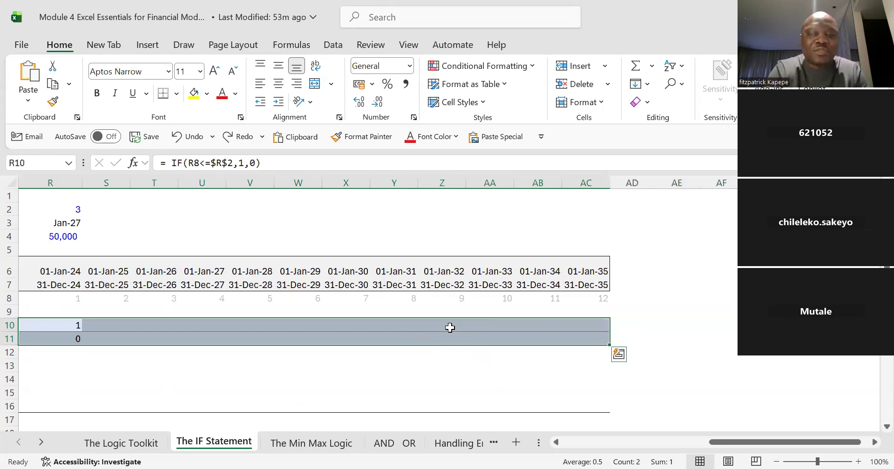
{"action": "key", "text": "ctrl+r"}
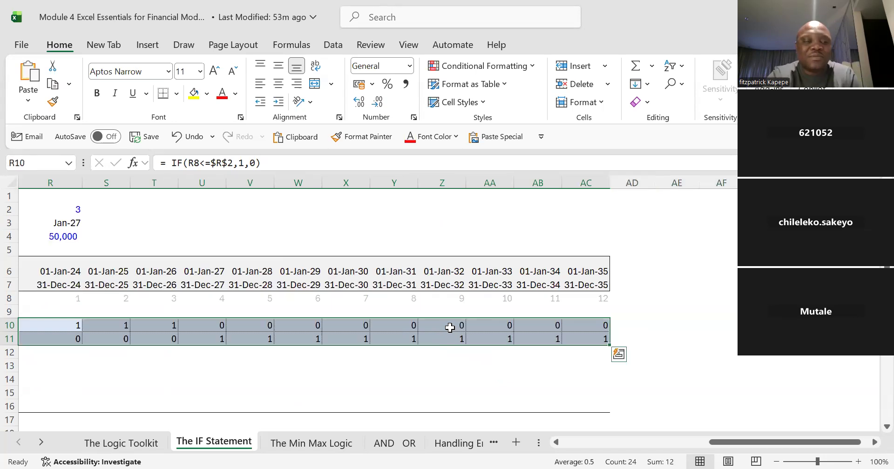
Remove the inner vertical borders from the filled flag range R10:AC11.
{"action": "key", "text": "ctrl+1"}
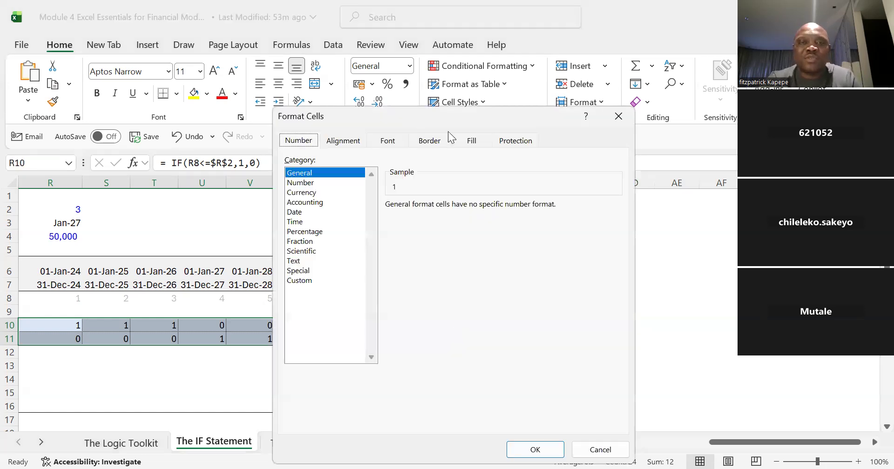
{"action": "left_click", "coordinate": [441, 141]}
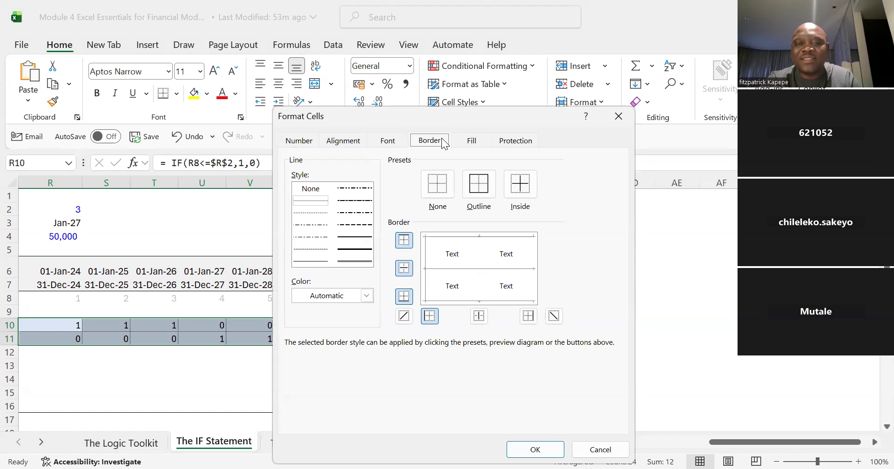
{"action": "key", "text": "alt+t"}
{"action": "key", "text": "alt+t"}
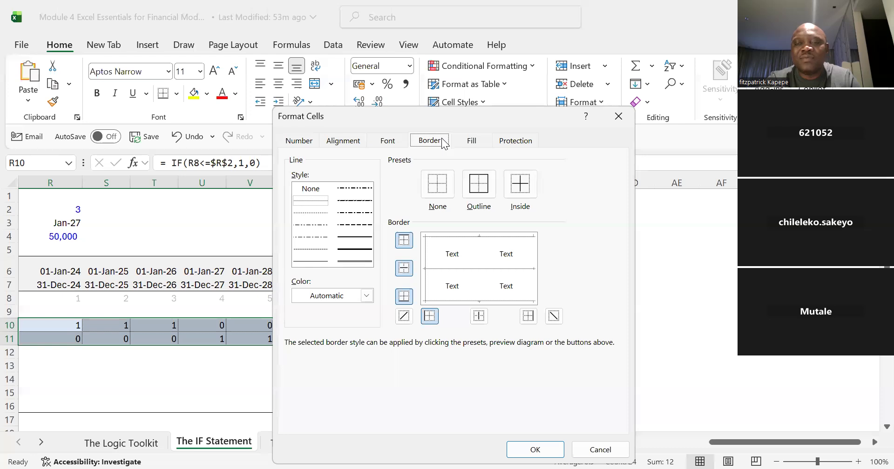
{"action": "left_click", "coordinate": [535, 450]}
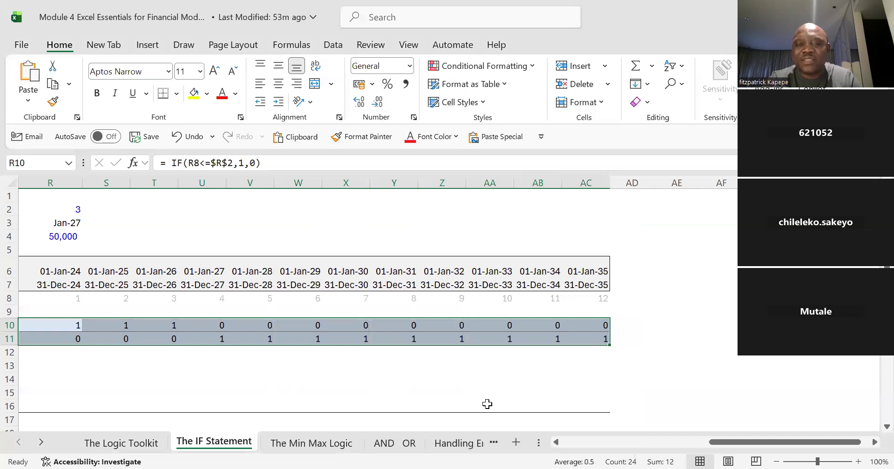
Examine the Construction Flag row and its formulas across the timeline, returning to the first year in R10.
{"action": "left_click", "coordinate": [487, 404]}
{"action": "key", "text": "ctrl+Up"}
{"action": "key", "text": "Up"}
{"action": "key", "text": "Right"}
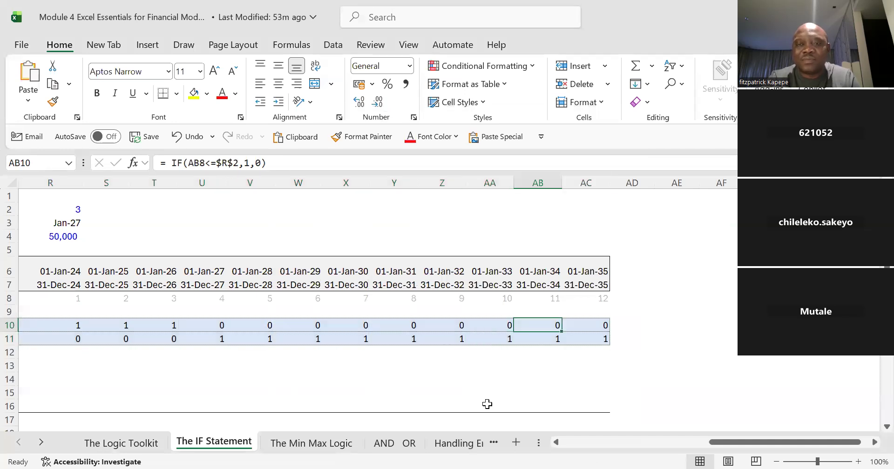
{"action": "key", "text": "Left"}
{"action": "key", "text": "Left"}
{"action": "key", "text": "Left"}
{"action": "key", "text": "Left"}
{"action": "key", "text": "Left"}
{"action": "key", "text": "Left"}
{"action": "key", "text": "Left"}
{"action": "key", "text": "Left"}
{"action": "key", "text": "Left"}
{"action": "key", "text": "Left"}
{"action": "key", "text": "Left"}
{"action": "key", "text": "Left"}
{"action": "key", "text": "Left"}
{"action": "key", "text": "Left"}
{"action": "key", "text": "Left"}
{"action": "key", "text": "Left"}
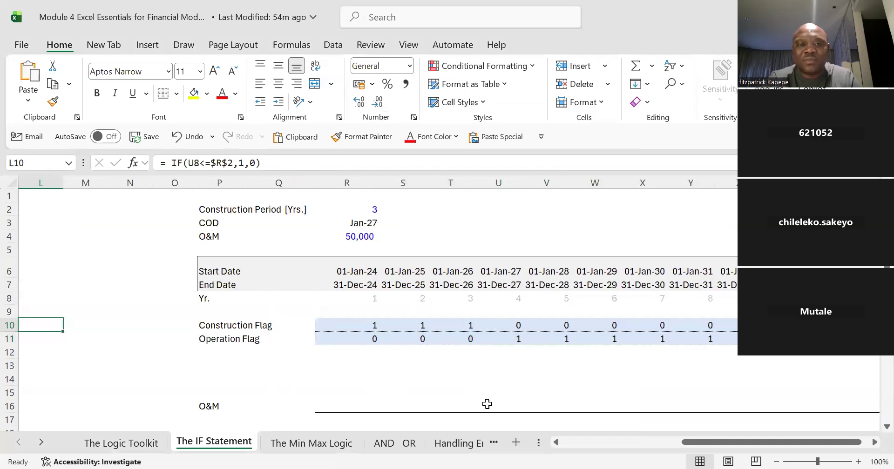
{"action": "key", "text": "Left"}
{"action": "key", "text": "Left"}
{"action": "key", "text": "Left"}
{"action": "key", "text": "Right"}
{"action": "key", "text": "Right"}
{"action": "key", "text": "Right"}
{"action": "key", "text": "Right"}
{"action": "key", "text": "Right"}
{"action": "key", "text": "Right"}
{"action": "key", "text": "Right"}
{"action": "key", "text": "Right"}
{"action": "key", "text": "Right"}
{"action": "key", "text": "Right"}
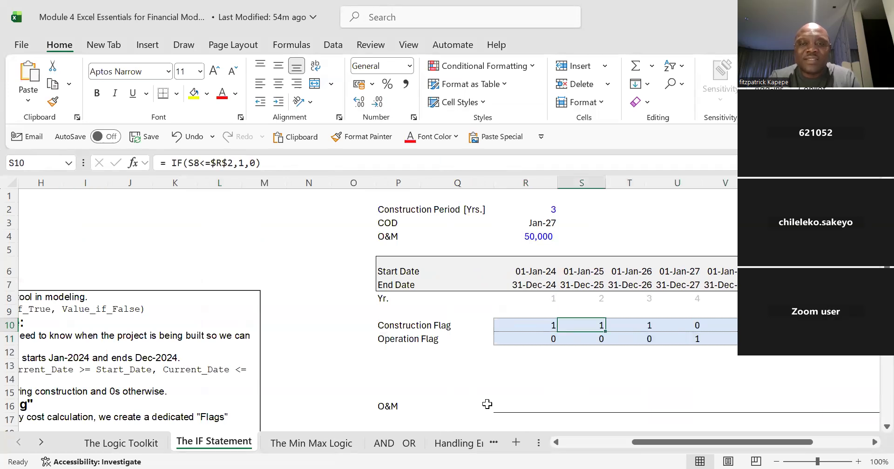
{"action": "key", "text": "Right"}
{"action": "key", "text": "Right"}
{"action": "key", "text": "Right"}
{"action": "key", "text": "Right"}
{"action": "key", "text": "Left"}
{"action": "key", "text": "Left"}
{"action": "key", "text": "Left"}
{"action": "key", "text": "Left"}
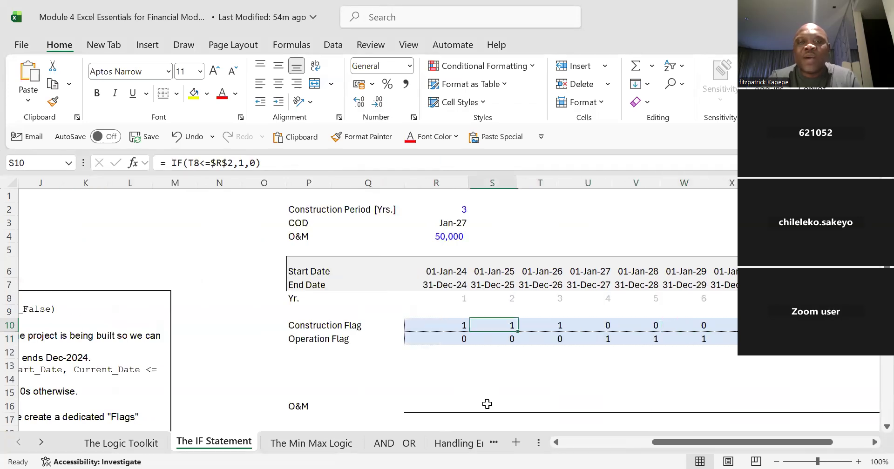
{"action": "key", "text": "Left"}
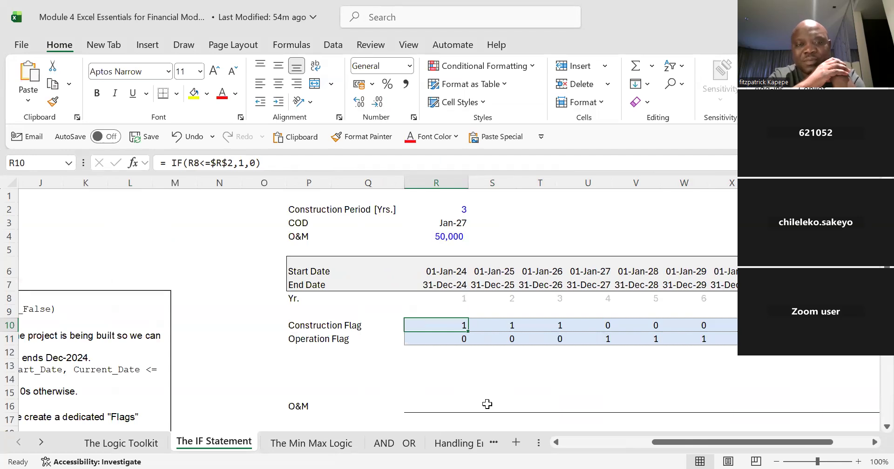
Examine the assumption, timeline and flag labels in column P down to the O&M row.
{"action": "key", "text": "Down"}
{"action": "key", "text": "Down"}
{"action": "key", "text": "Down"}
{"action": "key", "text": "Down"}
{"action": "key", "text": "Down"}
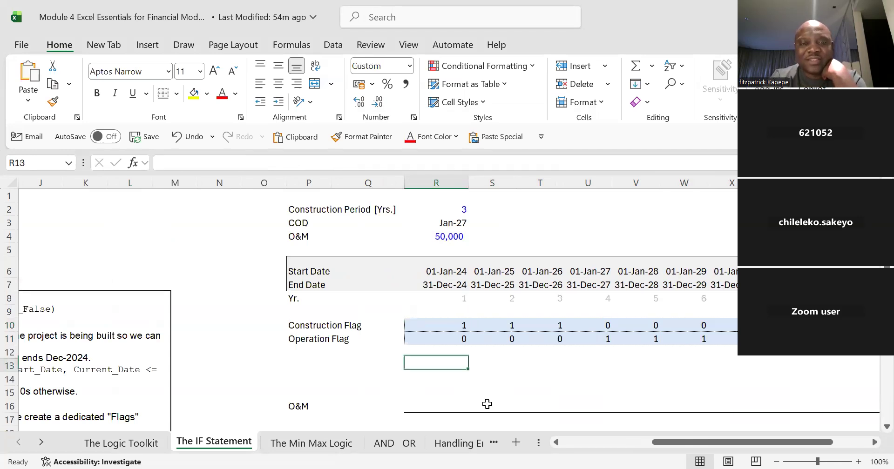
{"action": "key", "text": "Down"}
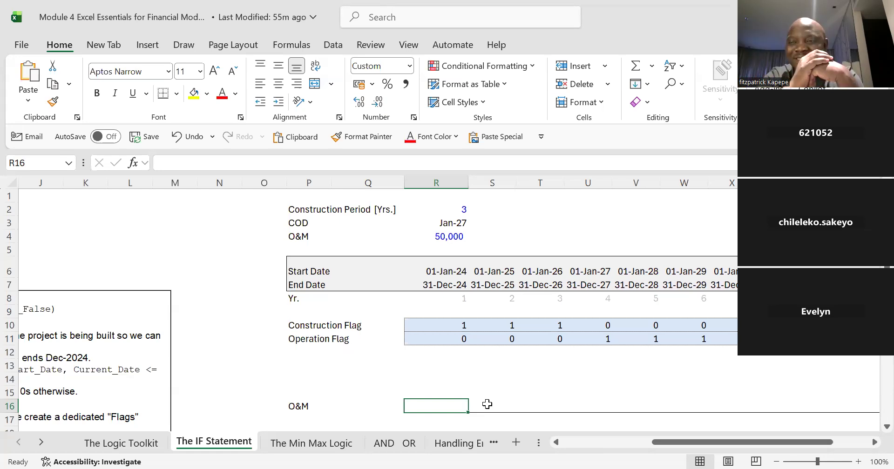
{"action": "left_click", "coordinate": [313, 219]}
{"action": "key", "text": "Down"}
{"action": "key", "text": "Down"}
{"action": "key", "text": "Down"}
{"action": "key", "text": "Down"}
{"action": "key", "text": "Down"}
{"action": "key", "text": "Down"}
{"action": "key", "text": "Down"}
{"action": "key", "text": "Down"}
{"action": "key", "text": "Down"}
{"action": "key", "text": "Down"}
{"action": "key", "text": "Down"}
{"action": "key", "text": "Down"}
{"action": "key", "text": "Down"}
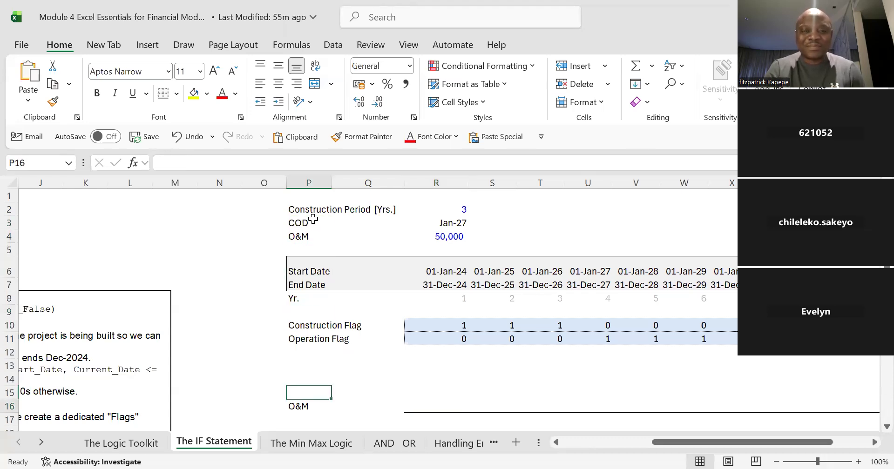
Enter the formula = $R$4 * R11 in R16 to calculate the first-year O&M cost from the Operation Flag.
{"action": "key", "text": "Right"}
{"action": "key", "text": "Right"}
{"action": "key", "text": "Right"}
{"action": "key", "text": "Left"}
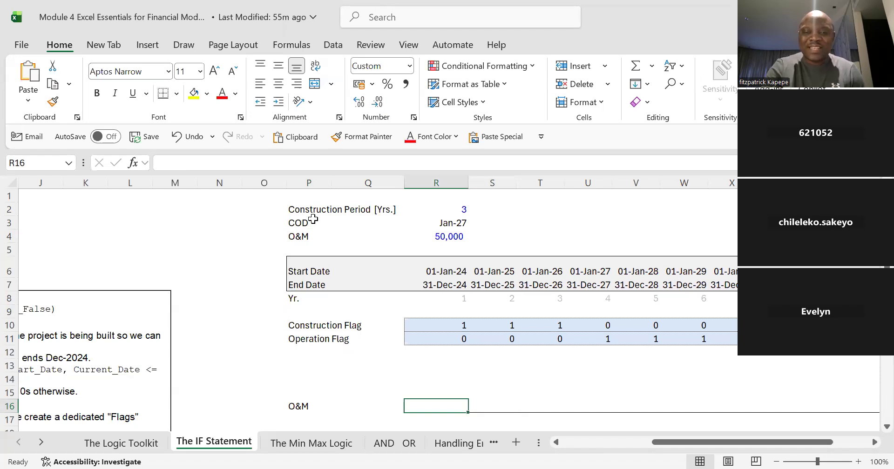
{"action": "type", "text": "="}
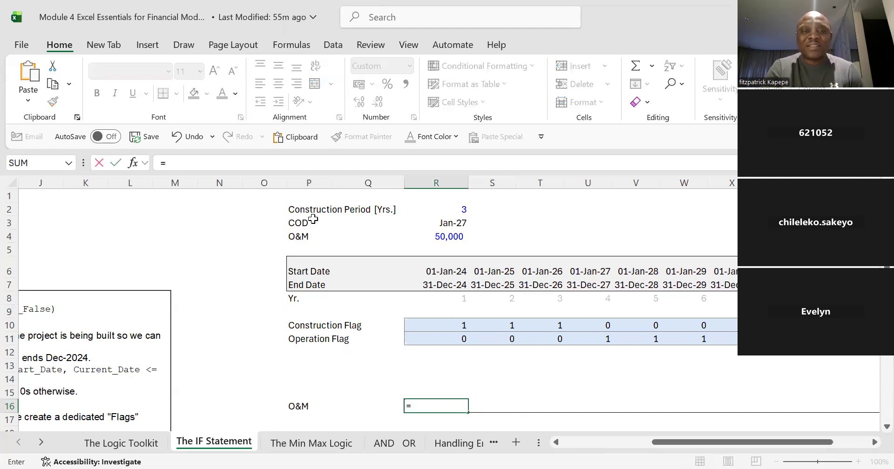
{"action": "left_click", "coordinate": [424, 226]}
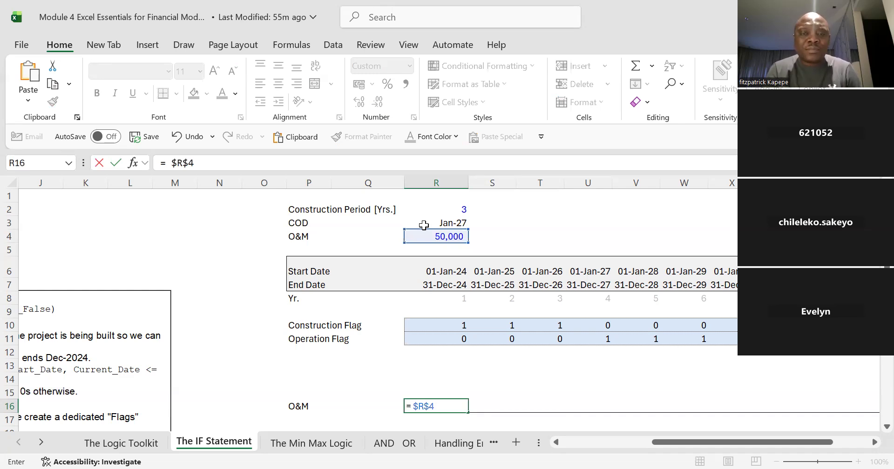
{"action": "type", "text": "*"}
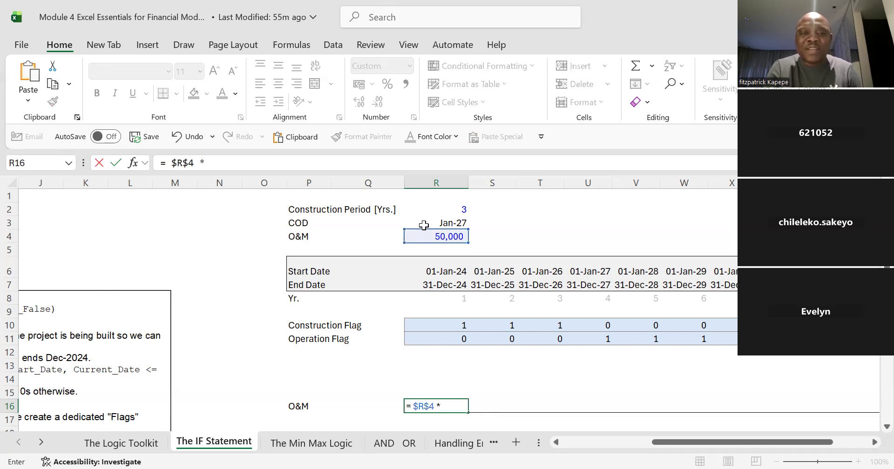
{"action": "left_click", "coordinate": [454, 340]}
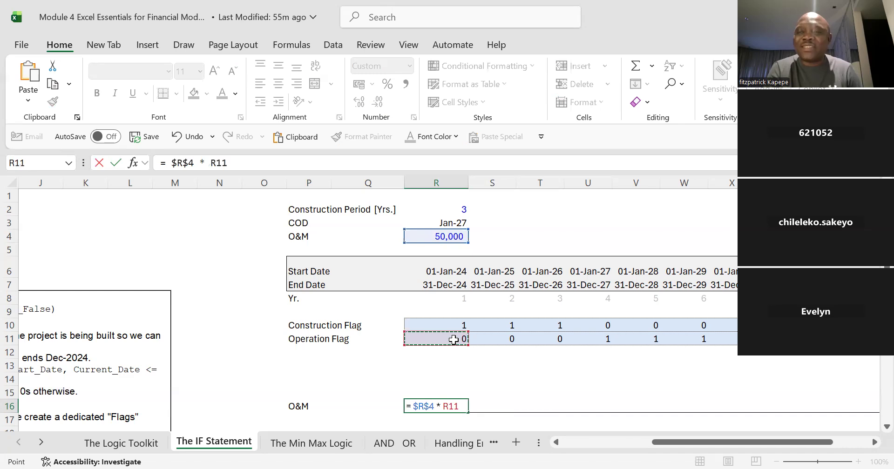
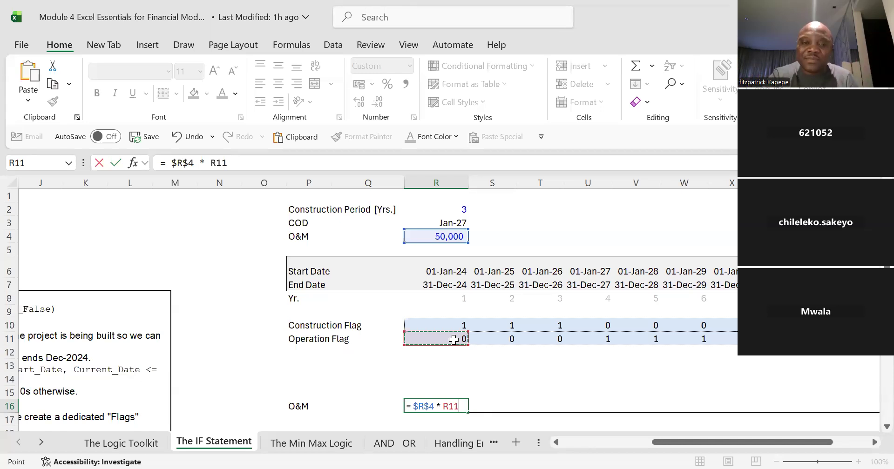
{"action": "key", "text": "ctrl+Return"}
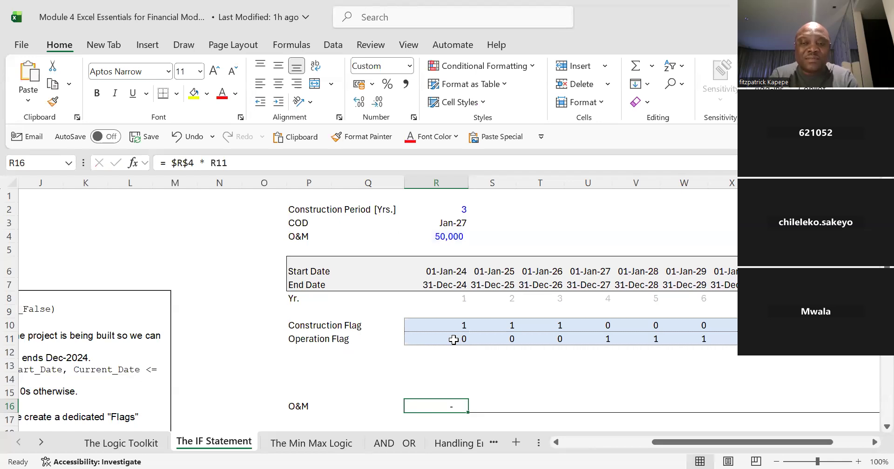
Fill the O&M formula from R16 rightward through AC16, covering every timeline year.
{"action": "key", "text": "shift+Right"}
{"action": "key", "text": "shift+Right"}
{"action": "key", "text": "shift+Right"}
{"action": "key", "text": "shift+Right"}
{"action": "key", "text": "shift+Right"}
{"action": "key", "text": "shift+Right"}
{"action": "key", "text": "shift+Right"}
{"action": "key", "text": "shift+Right"}
{"action": "key", "text": "shift+Right"}
{"action": "key", "text": "shift+Right"}
{"action": "key", "text": "shift+Right"}
{"action": "key", "text": "shift+Right"}
{"action": "key", "text": "shift+Right"}
{"action": "key", "text": "shift+Right"}
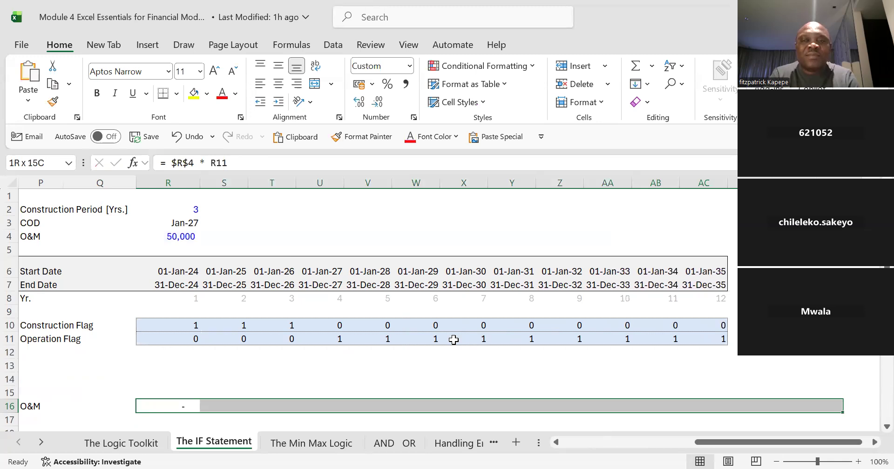
{"action": "key", "text": "shift+Right"}
{"action": "key", "text": "shift+Right"}
{"action": "key", "text": "shift+Right"}
{"action": "key", "text": "shift+Right"}
{"action": "key", "text": "shift+Right"}
{"action": "key", "text": "shift+Right"}
{"action": "key", "text": "shift+Right"}
{"action": "key", "text": "shift+Right"}
{"action": "key", "text": "shift+Right"}
{"action": "key", "text": "shift+Right"}
{"action": "key", "text": "shift+Left"}
{"action": "key", "text": "shift+Left"}
{"action": "key", "text": "shift+Left"}
{"action": "key", "text": "shift+Left"}
{"action": "key", "text": "shift+Left"}
{"action": "key", "text": "shift+Left"}
{"action": "key", "text": "shift+Left"}
{"action": "key", "text": "shift+Left"}
{"action": "key", "text": "shift+Left"}
{"action": "key", "text": "shift+Left"}
{"action": "key", "text": "shift+Left"}
{"action": "key", "text": "shift+Left"}
{"action": "key", "text": "shift+Left"}
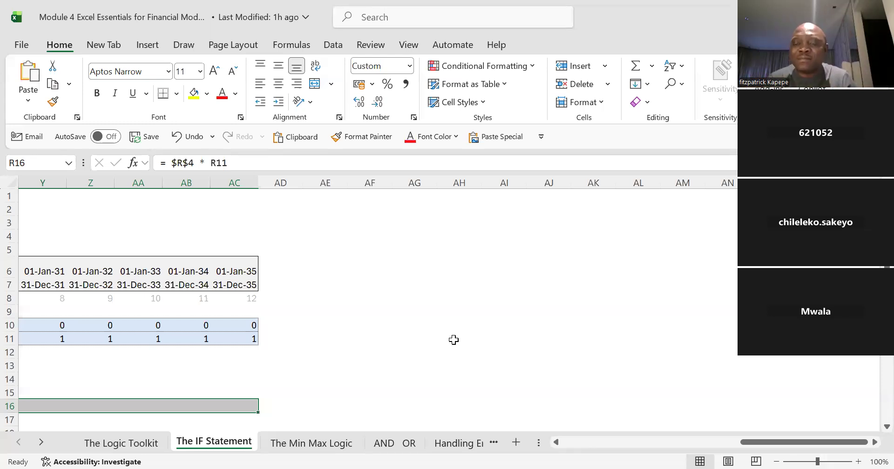
{"action": "key", "text": "Tab"}
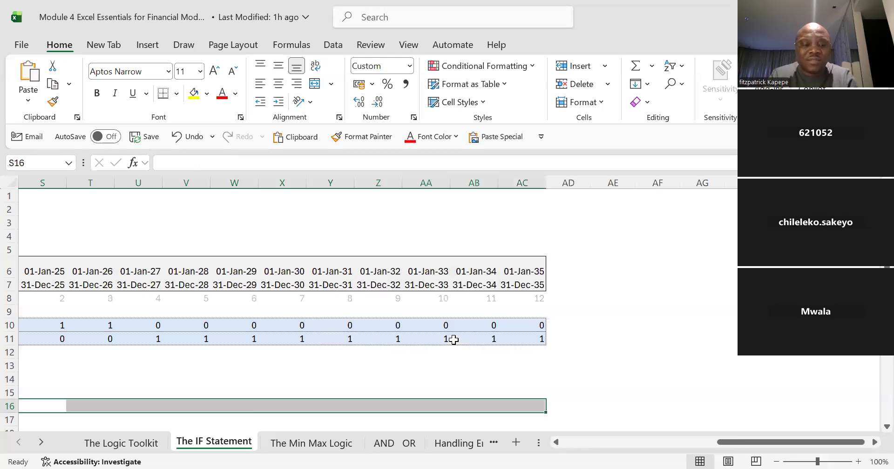
{"action": "key", "text": "ctrl+r"}
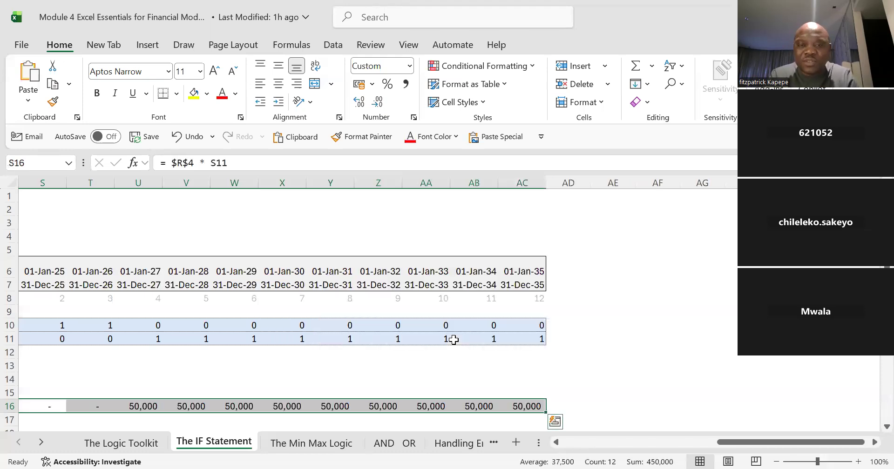
Enter a surname as sample text in S19, below the O&M row.
{"action": "key", "text": "Left"}
{"action": "key", "text": "Left"}
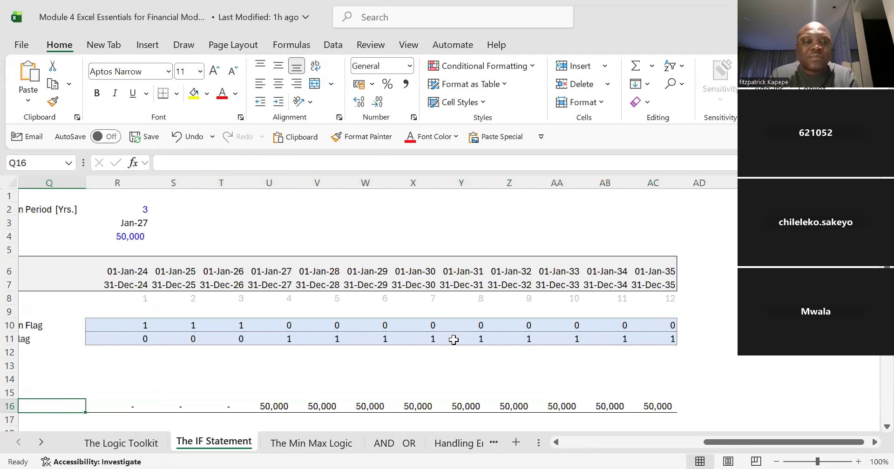
{"action": "key", "text": "Down"}
{"action": "key", "text": "Down"}
{"action": "key", "text": "Down"}
{"action": "key", "text": "Down"}
{"action": "key", "text": "Up"}
{"action": "key", "text": "Right"}
{"action": "key", "text": "Right"}
{"action": "type", "text": "K"}
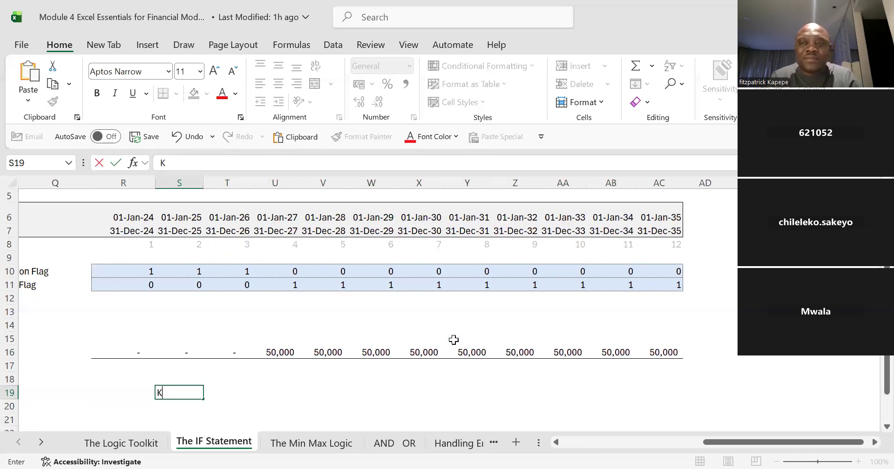
{"action": "type", "text": "apepe"}
{"action": "key", "text": "Return"}
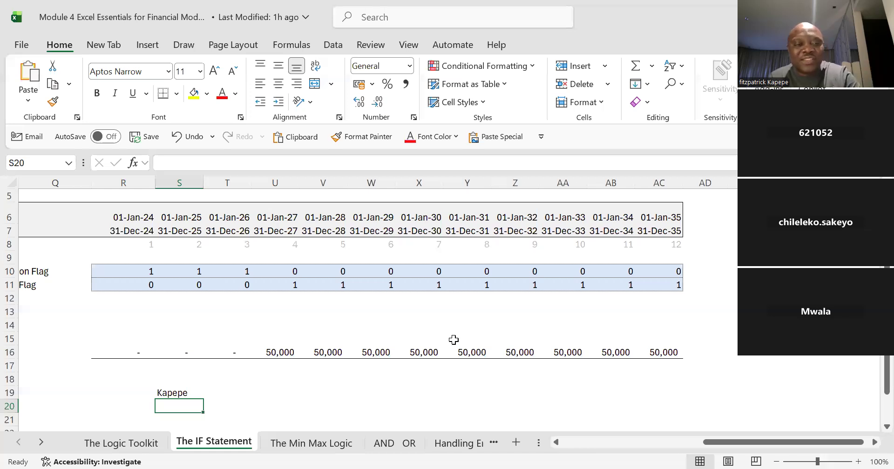
Duplicate the sample surname from S19 into S20, first by filling down and again by copy and paste.
{"action": "key", "text": "ctrl+d"}
{"action": "key", "text": "Up"}
{"action": "key", "text": "ctrl+c"}
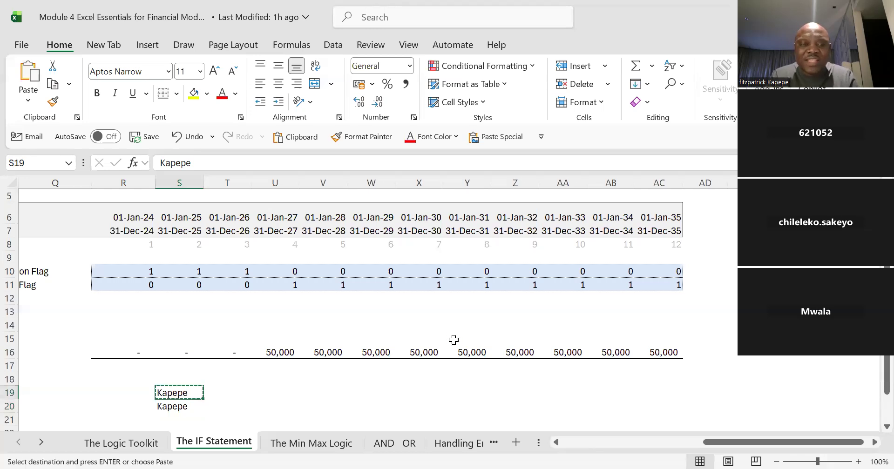
{"action": "key", "text": "Down"}
{"action": "key", "text": "ctrl+v"}
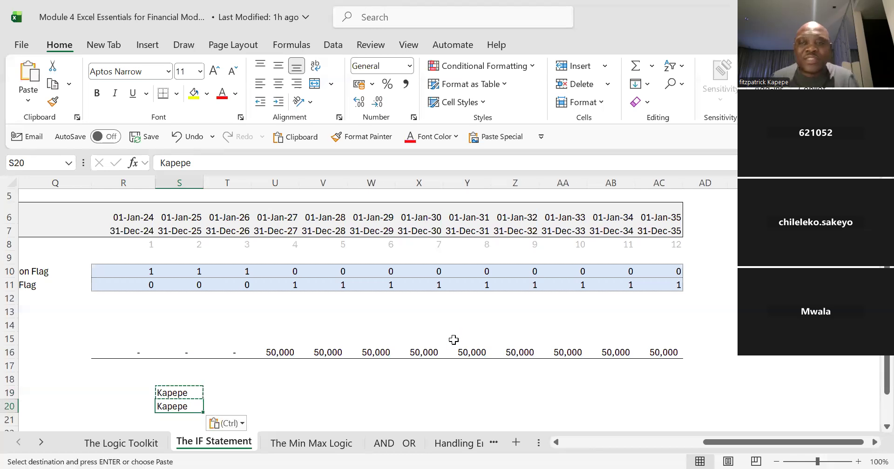
Clear S20 and paste a fresh copy of the surname from S19 into it.
{"action": "key", "text": "Up"}
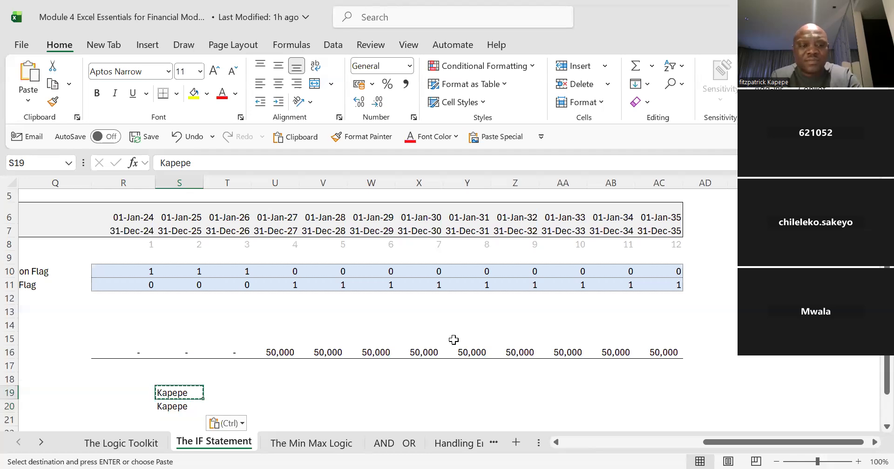
{"action": "key", "text": "Escape"}
{"action": "key", "text": "ctrl+c"}
{"action": "key", "text": "Down"}
{"action": "key", "text": "Delete"}
{"action": "key", "text": "Up"}
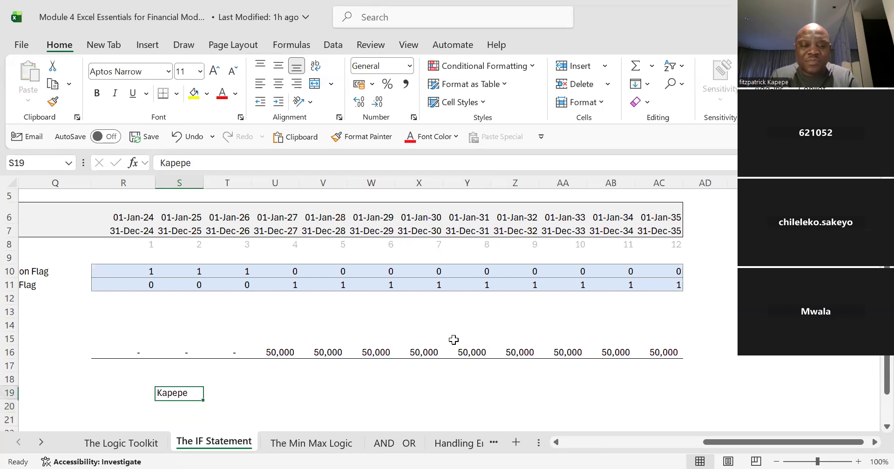
{"action": "key", "text": "ctrl+c"}
{"action": "key", "text": "Down"}
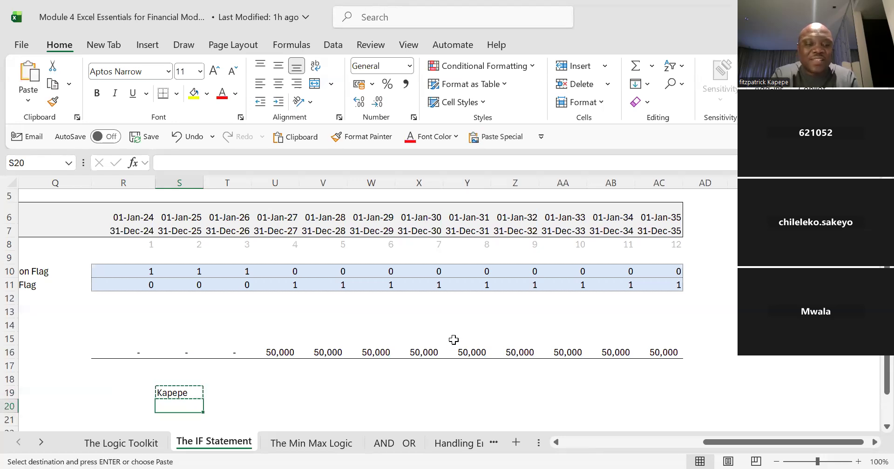
{"action": "key", "text": "ctrl+v"}
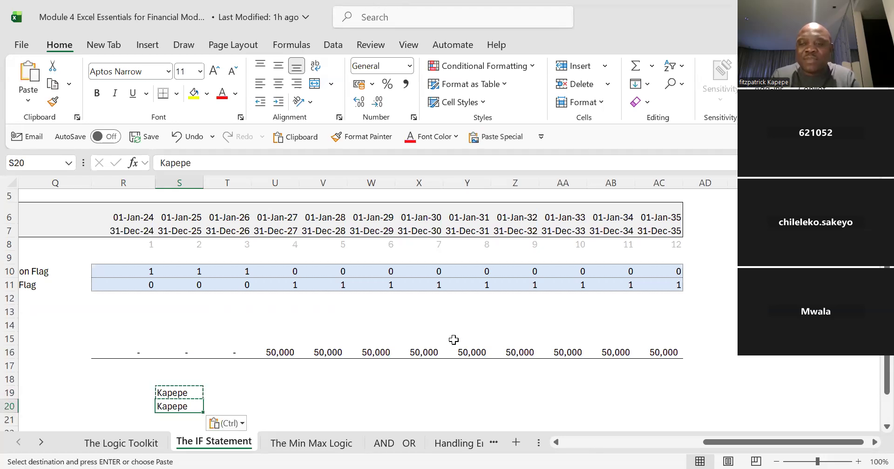
Clear the pasted surname in S20 and fill it down from S19 instead.
{"action": "key", "text": "Delete"}
{"action": "key", "text": "Up"}
{"action": "key", "text": "Down"}
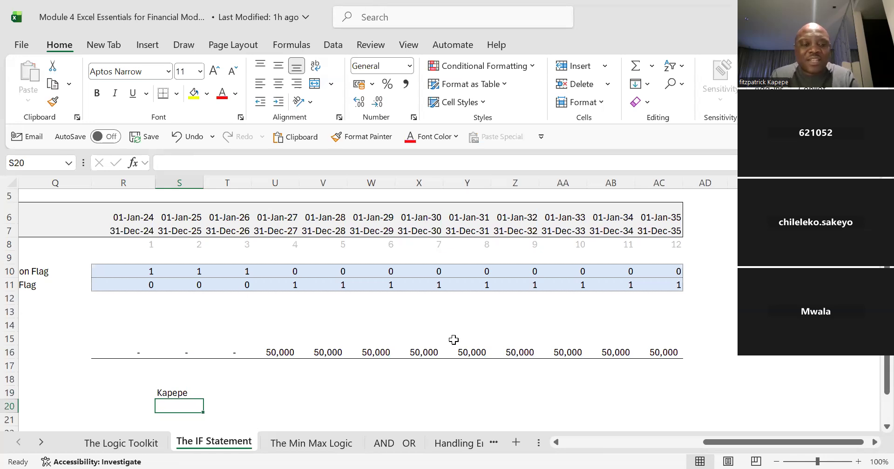
{"action": "key", "text": "ctrl+d"}
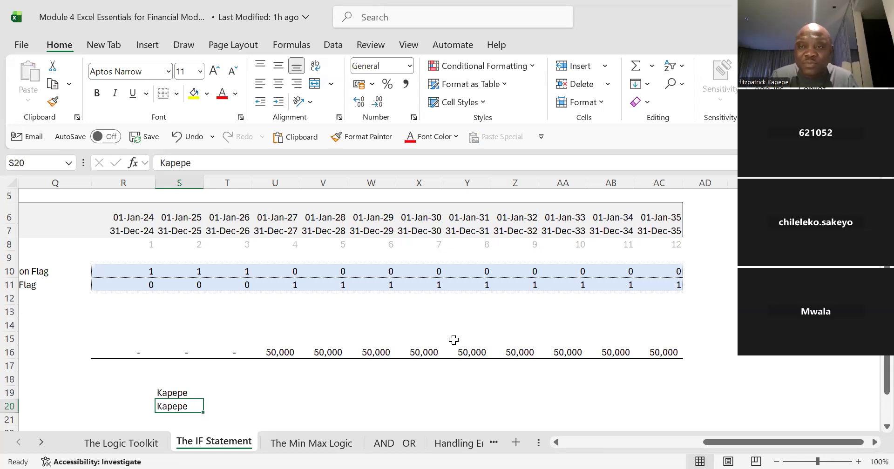
Fill the sample surname in S19 rightward across S19:T19.
{"action": "key", "text": "Up"}
{"action": "key", "text": "shift+Right"}
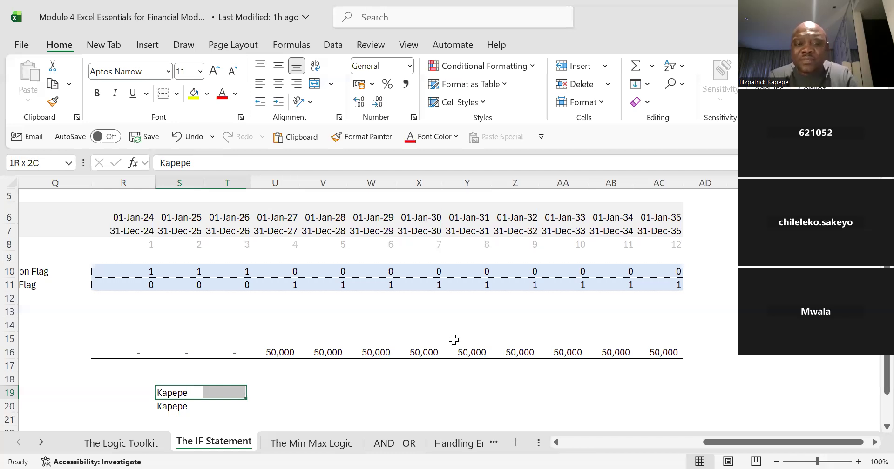
{"action": "key", "text": "ctrl+r"}
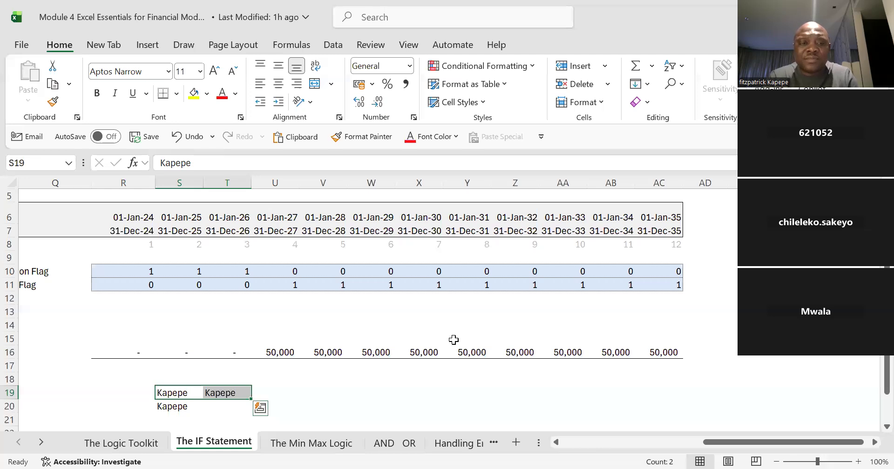
Clear T19 and refill it from S19 with only T19 selected, repeating the clear and fill once more.
{"action": "key", "text": "Right"}
{"action": "key", "text": "Delete"}
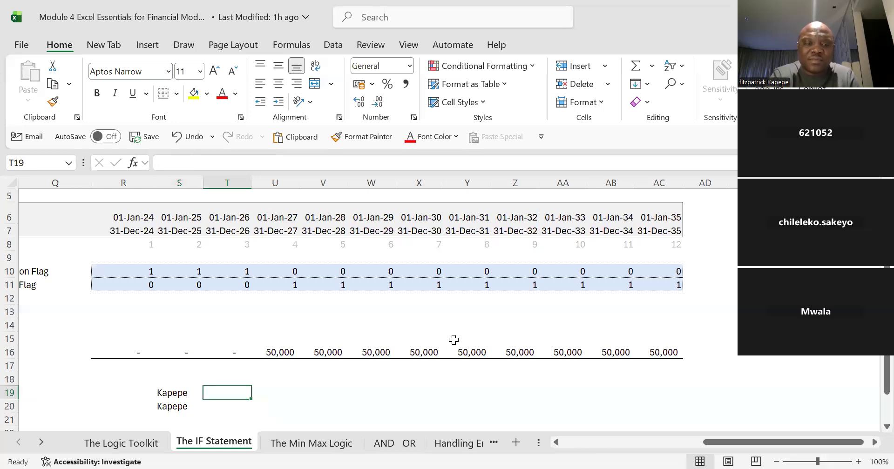
{"action": "key", "text": "ctrl+r"}
{"action": "key", "text": "Down"}
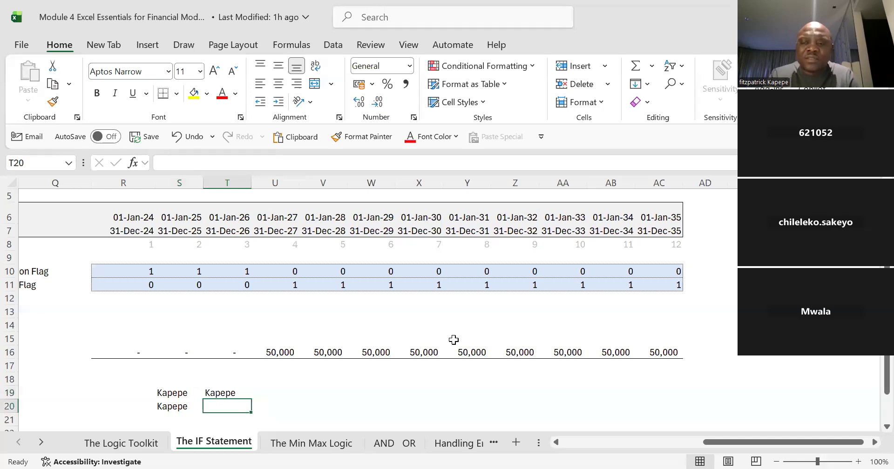
{"action": "key", "text": "Up"}
{"action": "key", "text": "Delete"}
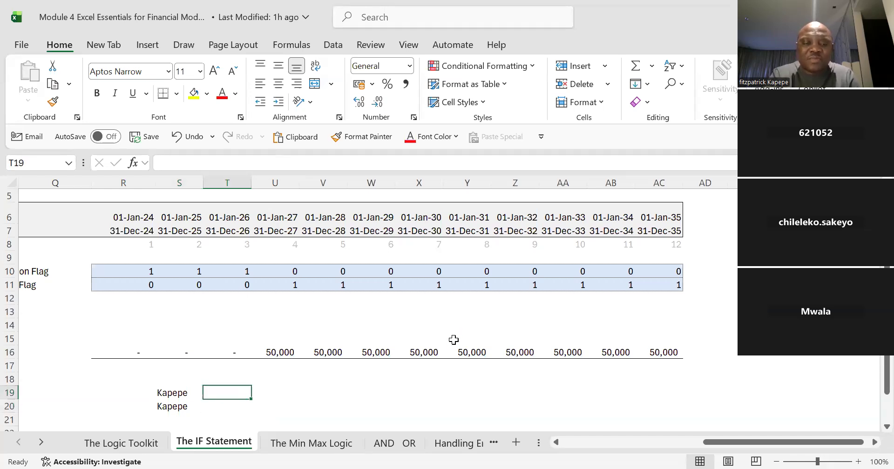
{"action": "key", "text": "ctrl+r"}
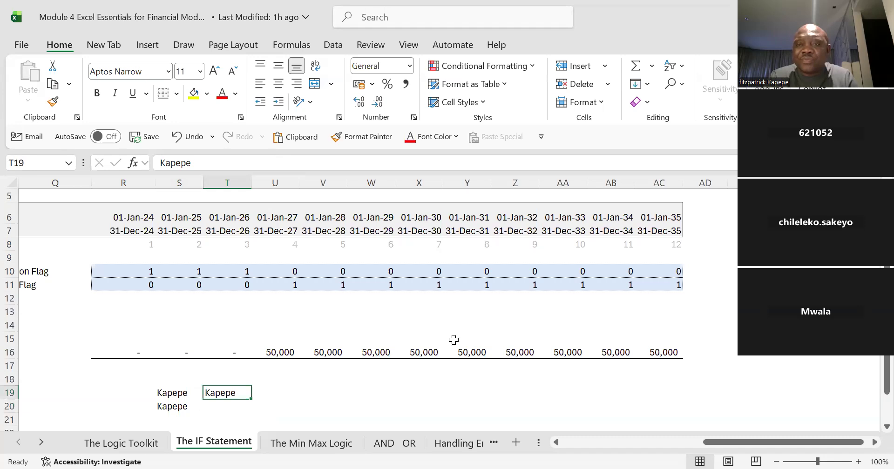
Clear the sample surnames from S19:T20.
{"action": "key", "text": "Left"}
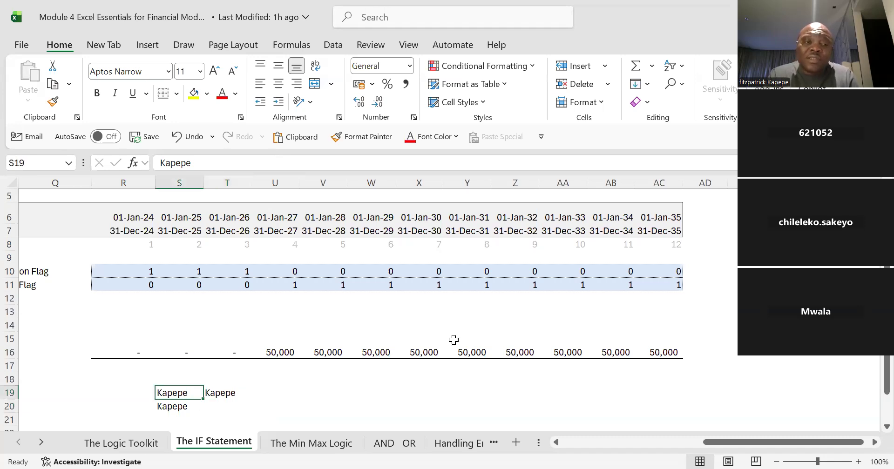
{"action": "key", "text": "shift+Right"}
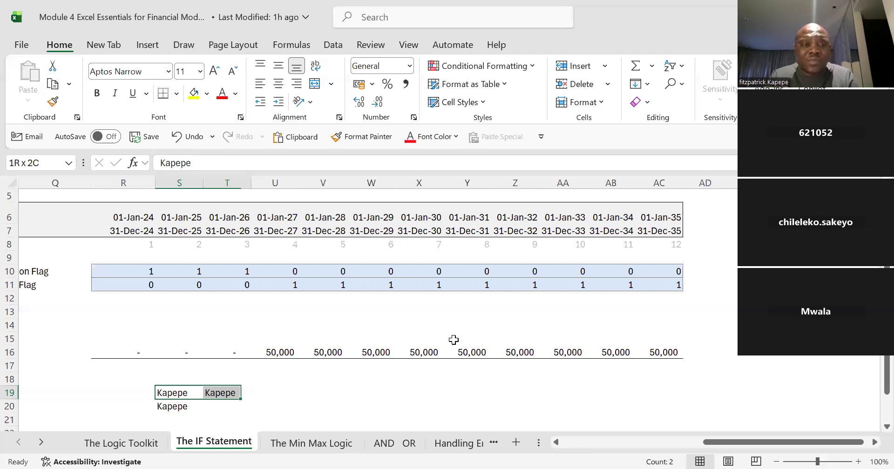
{"action": "key", "text": "shift+Down"}
{"action": "key", "text": "Delete"}
Examine the 4.1 The IF Statement notes on the Construction Flag and the "Binary Flag" best practice.
{"action": "key", "text": "Left"}
{"action": "key", "text": "Left"}
{"action": "key", "text": "Left"}
{"action": "key", "text": "Left"}
{"action": "key", "text": "Left"}
{"action": "key", "text": "Left"}
{"action": "key", "text": "Left"}
{"action": "key", "text": "Left"}
{"action": "key", "text": "Left"}
{"action": "key", "text": "Left"}
{"action": "key", "text": "Left"}
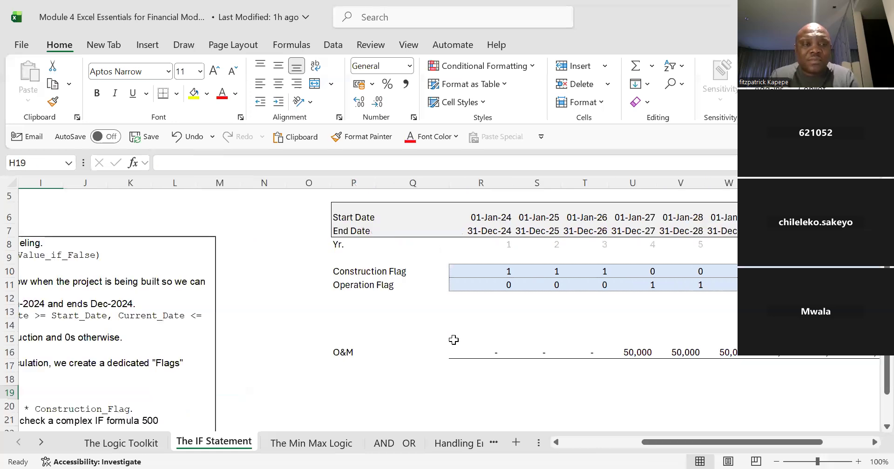
{"action": "key", "text": "Left"}
{"action": "key", "text": "Left"}
{"action": "key", "text": "Left"}
{"action": "key", "text": "Left"}
{"action": "key", "text": "Down"}
{"action": "key", "text": "Down"}
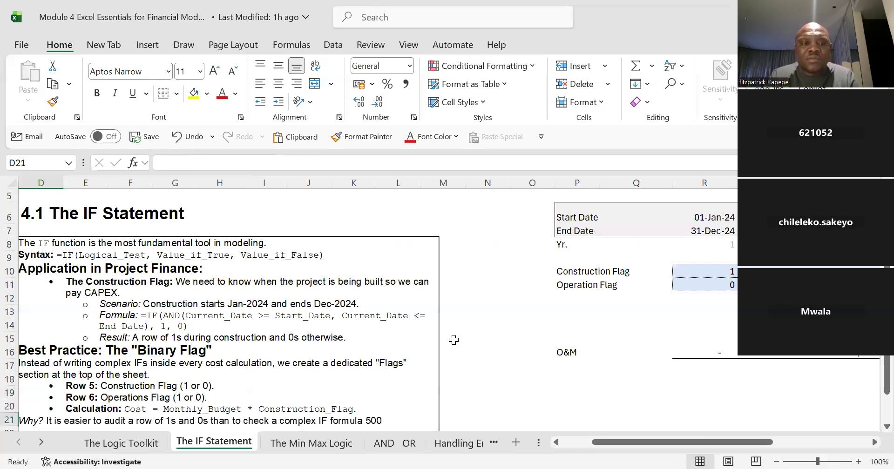
{"action": "key", "text": "ctrl+End"}
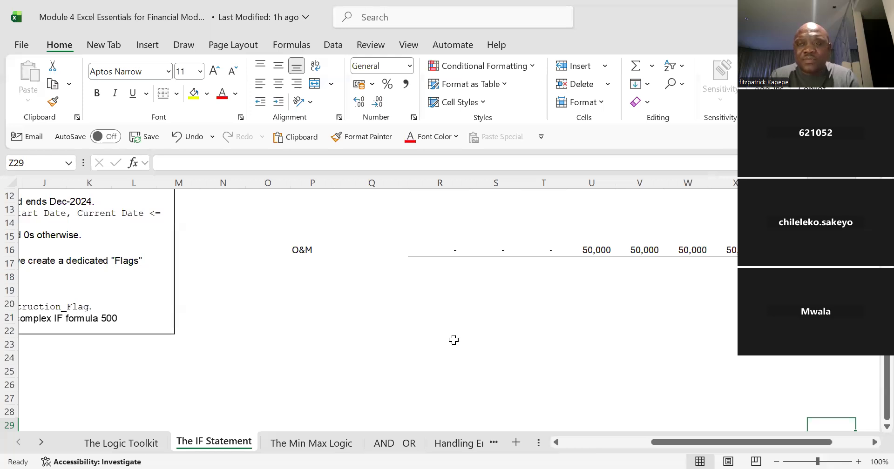
{"action": "left_click", "coordinate": [264, 357]}
{"action": "key", "text": "ctrl+Up"}
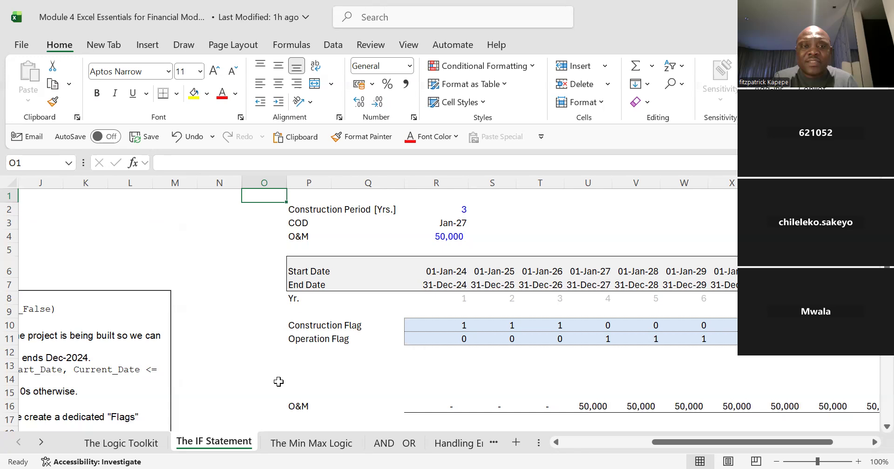
{"action": "key", "text": "alt+Tab"}
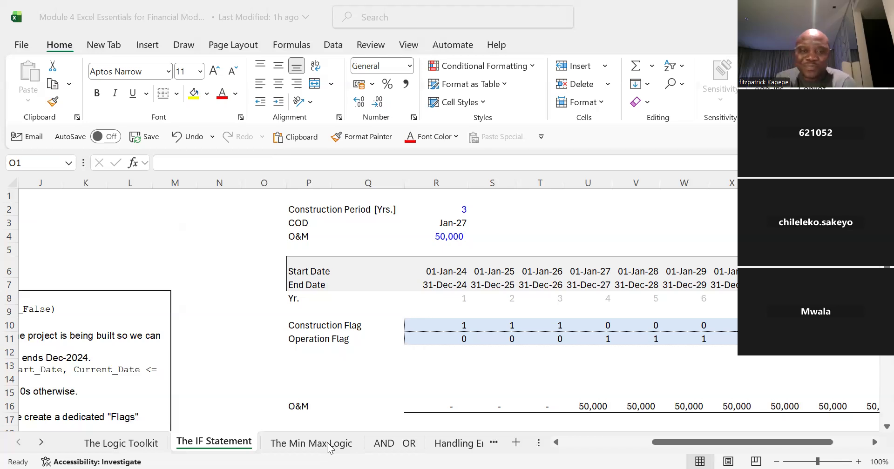
{"action": "left_click", "coordinate": [421, 385]}
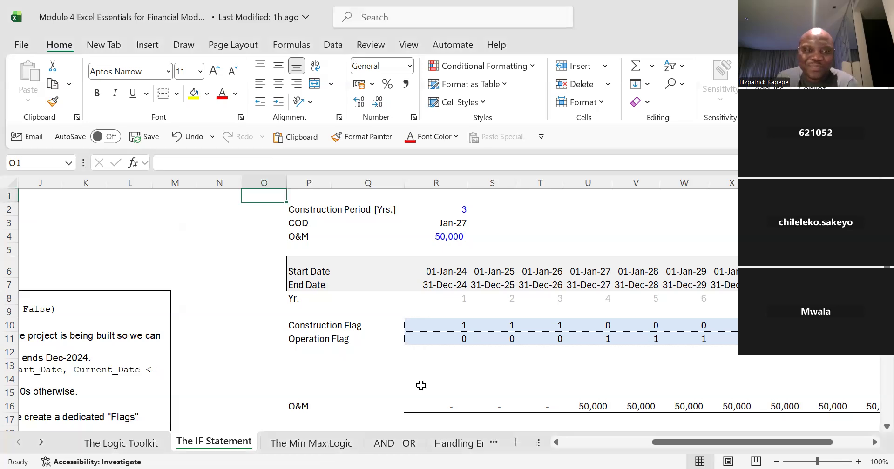
{"action": "left_click", "coordinate": [351, 386]}
{"action": "key", "text": "Down"}
{"action": "key", "text": "Right"}
{"action": "key", "text": "Left"}
{"action": "key", "text": "Left"}
{"action": "key", "text": "Left"}
{"action": "key", "text": "Left"}
{"action": "key", "text": "Left"}
{"action": "key", "text": "Right"}
{"action": "key", "text": "Right"}
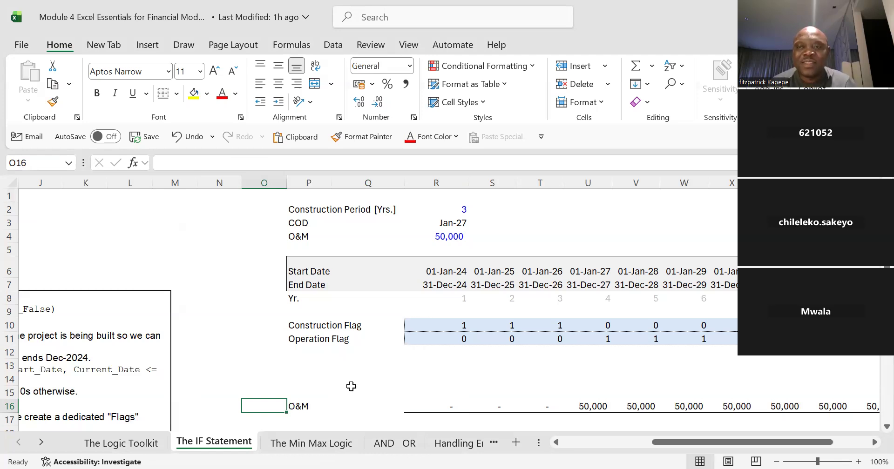
Reread the notes on IF syntax, the Construction Flag formula and the dedicated "Flags" section beside the model.
{"action": "key", "text": "Left"}
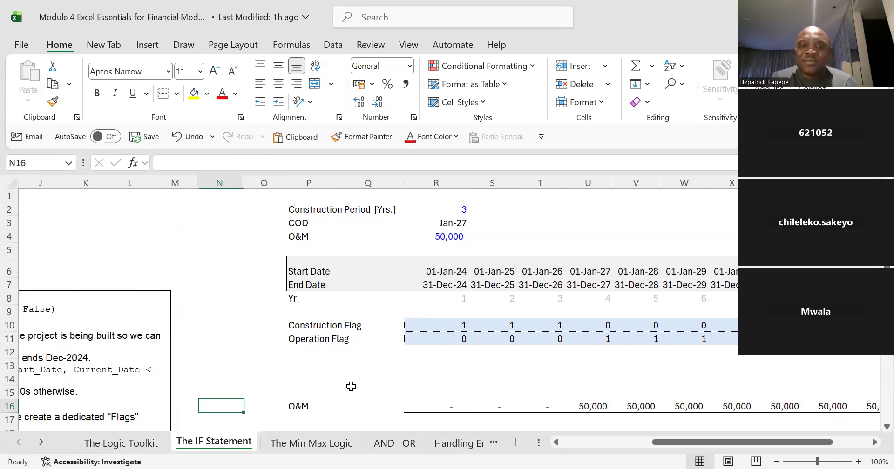
{"action": "key", "text": "Left"}
{"action": "key", "text": "Left"}
{"action": "key", "text": "Left"}
{"action": "key", "text": "Left"}
{"action": "key", "text": "Left"}
{"action": "key", "text": "Left"}
{"action": "key", "text": "Left"}
{"action": "key", "text": "Left"}
{"action": "key", "text": "Left"}
{"action": "key", "text": "Left"}
{"action": "key", "text": "Left"}
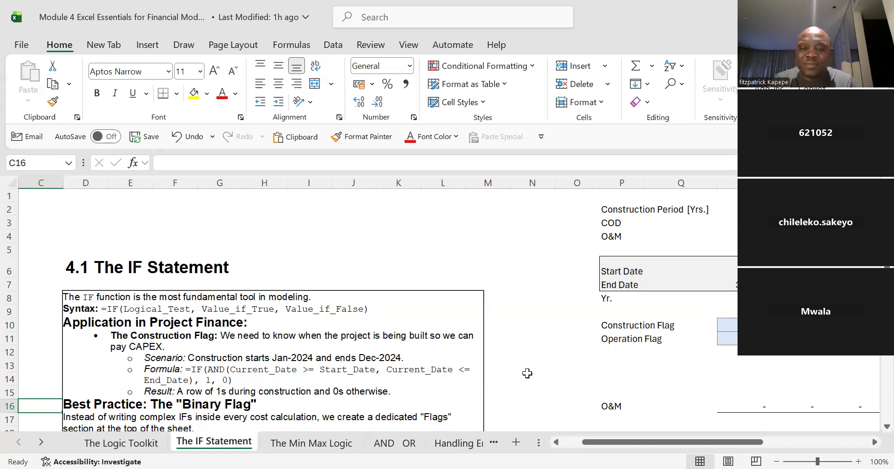
{"action": "right_click", "coordinate": [527, 374]}
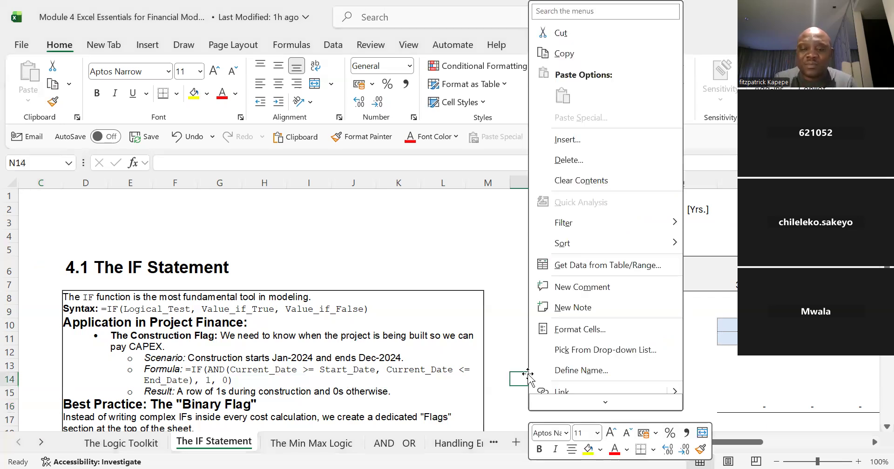
{"action": "key", "text": "Escape"}
{"action": "key", "text": "Down"}
{"action": "key", "text": "Down"}
{"action": "key", "text": "Down"}
{"action": "key", "text": "Down"}
{"action": "key", "text": "Down"}
{"action": "key", "text": "Down"}
{"action": "key", "text": "Down"}
{"action": "key", "text": "Down"}
{"action": "key", "text": "Down"}
{"action": "key", "text": "Down"}
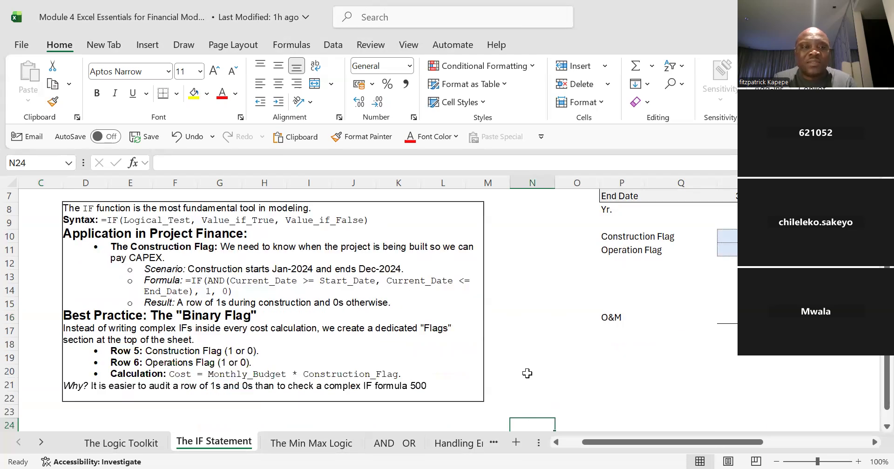
{"action": "key", "text": "Down"}
{"action": "key", "text": "Down"}
{"action": "key", "text": "Down"}
{"action": "key", "text": "Down"}
{"action": "key", "text": "Down"}
{"action": "key", "text": "Up"}
{"action": "key", "text": "Up"}
{"action": "key", "text": "Up"}
{"action": "key", "text": "Up"}
{"action": "key", "text": "Up"}
{"action": "key", "text": "Up"}
{"action": "key", "text": "Up"}
{"action": "key", "text": "Up"}
{"action": "key", "text": "Up"}
{"action": "key", "text": "Up"}
{"action": "key", "text": "Up"}
{"action": "key", "text": "Up"}
{"action": "key", "text": "Up"}
{"action": "key", "text": "Up"}
{"action": "key", "text": "Up"}
{"action": "key", "text": "Up"}
{"action": "key", "text": "Up"}
{"action": "key", "text": "Up"}
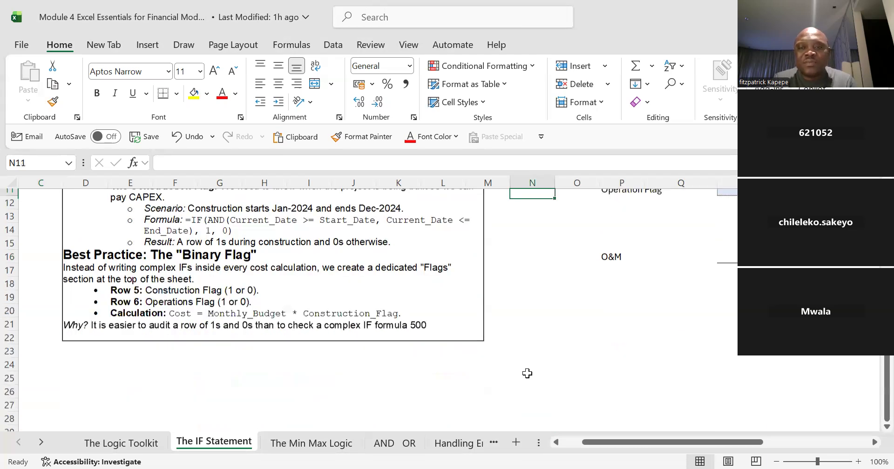
{"action": "key", "text": "Up"}
{"action": "key", "text": "Up"}
{"action": "key", "text": "Up"}
{"action": "key", "text": "Up"}
{"action": "key", "text": "Up"}
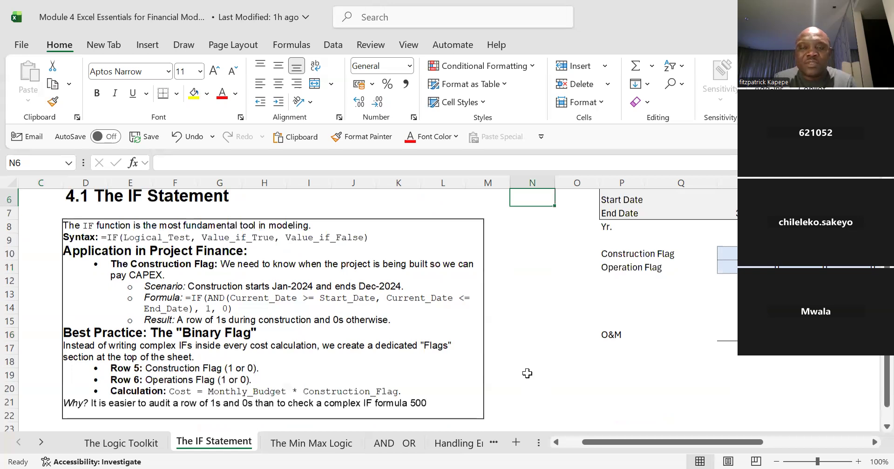
{"action": "key", "text": "Up"}
{"action": "key", "text": "Right"}
{"action": "key", "text": "Right"}
{"action": "key", "text": "Right"}
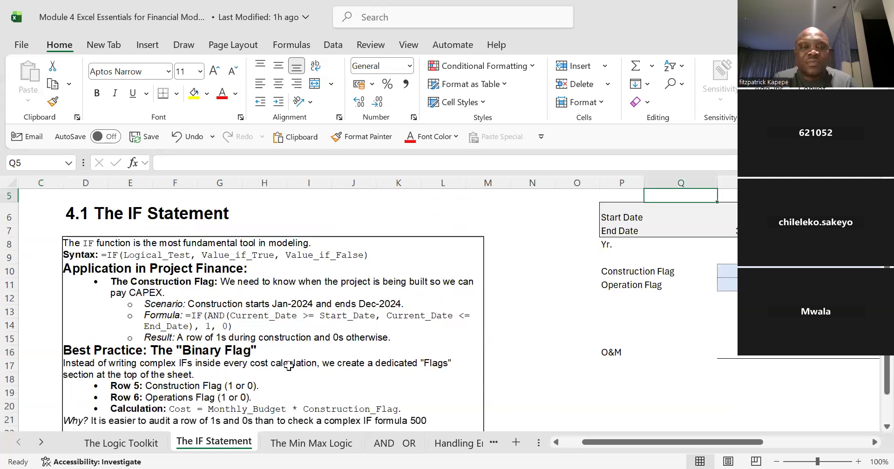
{"action": "scroll", "coordinate": [279, 335], "scroll_direction": "right", "scroll_amount": 3}
{"action": "left_click", "coordinate": [280, 336]}
{"action": "key", "text": "Down"}
{"action": "key", "text": "Down"}
{"action": "key", "text": "Down"}
{"action": "key", "text": "Down"}
{"action": "key", "text": "Down"}
{"action": "key", "text": "Down"}
{"action": "key", "text": "Down"}
{"action": "key", "text": "Down"}
{"action": "key", "text": "Down"}
{"action": "key", "text": "Down"}
{"action": "key", "text": "Down"}
{"action": "key", "text": "Down"}
{"action": "key", "text": "Down"}
{"action": "key", "text": "Down"}
{"action": "key", "text": "Down"}
{"action": "key", "text": "Down"}
{"action": "key", "text": "Down"}
{"action": "key", "text": "Down"}
{"action": "key", "text": "Down"}
{"action": "key", "text": "Down"}
{"action": "key", "text": "Down"}
{"action": "key", "text": "Down"}
{"action": "key", "text": "Down"}
{"action": "key", "text": "Up"}
{"action": "key", "text": "Up"}
{"action": "key", "text": "Up"}
{"action": "key", "text": "Up"}
{"action": "key", "text": "Up"}
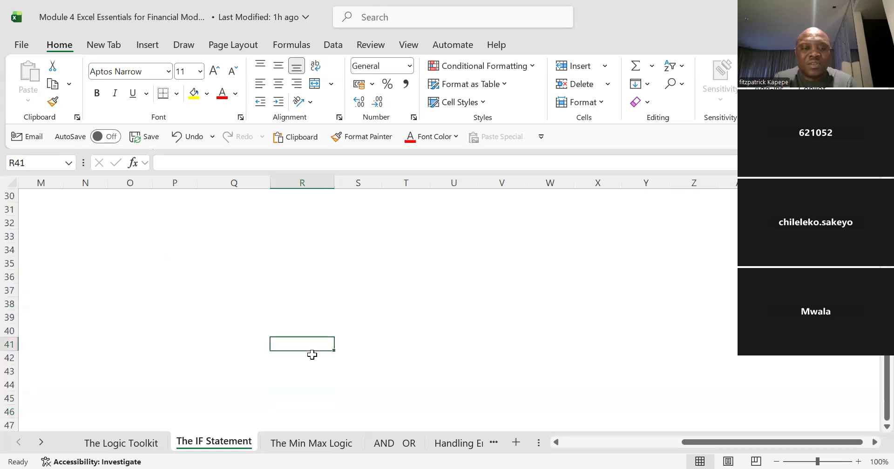
Open The Min Max Logic sheet and review its assumptions, timeline, flag rows and the Amateur Way and Pro way Taxation rows.
{"action": "left_click", "coordinate": [325, 442]}
{"action": "left_click", "coordinate": [250, 379]}
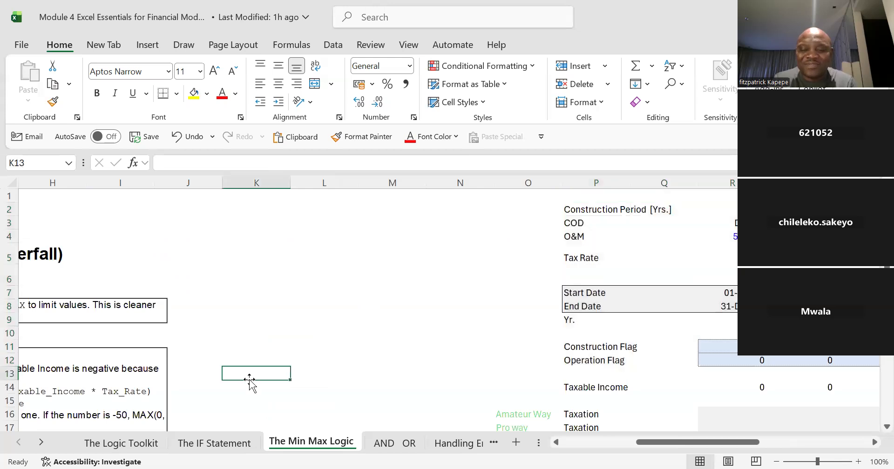
{"action": "key", "text": "Up"}
{"action": "key", "text": "Up"}
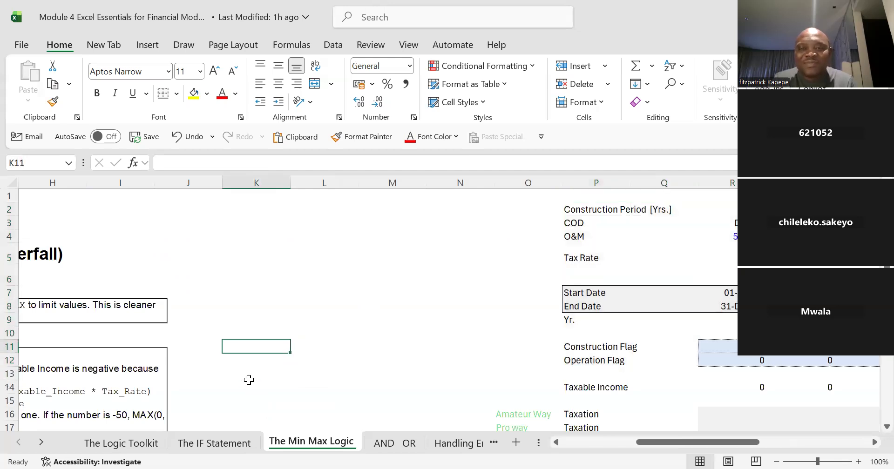
{"action": "key", "text": "Right"}
{"action": "key", "text": "Right"}
{"action": "key", "text": "Right"}
{"action": "key", "text": "Right"}
{"action": "key", "text": "Right"}
{"action": "key", "text": "Right"}
{"action": "key", "text": "Right"}
{"action": "key", "text": "Right"}
{"action": "key", "text": "Right"}
{"action": "key", "text": "Right"}
{"action": "key", "text": "Right"}
{"action": "key", "text": "Right"}
{"action": "key", "text": "Down"}
{"action": "key", "text": "Down"}
{"action": "key", "text": "Down"}
{"action": "key", "text": "Down"}
{"action": "key", "text": "Down"}
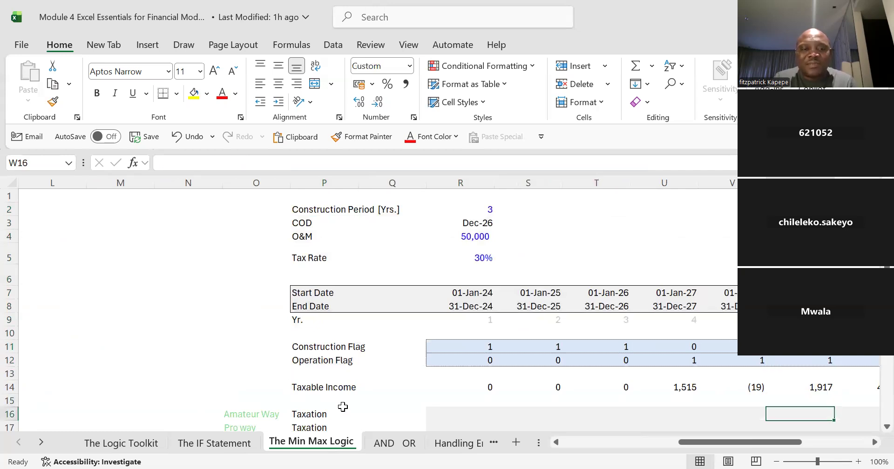
{"action": "right_click", "coordinate": [344, 414]}
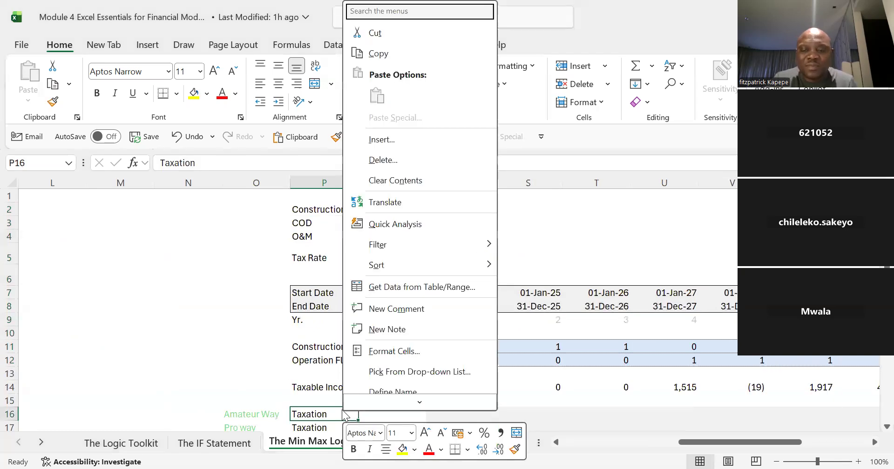
{"action": "scroll", "coordinate": [343, 409], "scroll_direction": "down", "scroll_amount": 1}
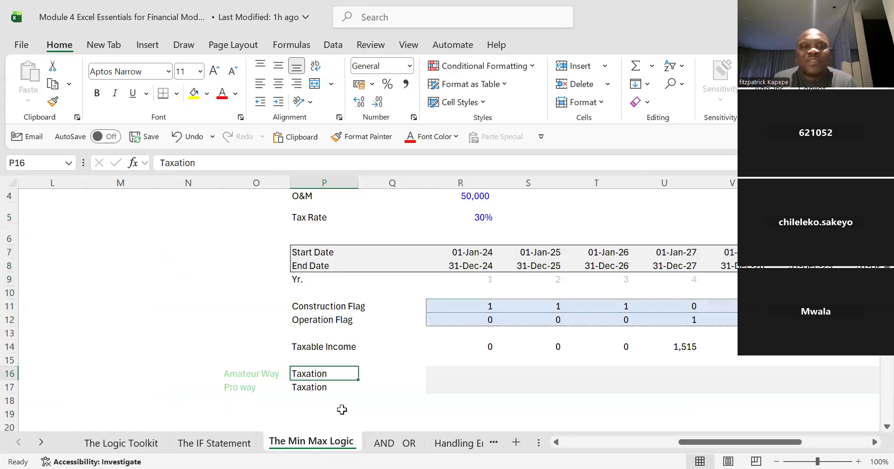
{"action": "key", "text": "Up"}
{"action": "key", "text": "Up"}
{"action": "key", "text": "Up"}
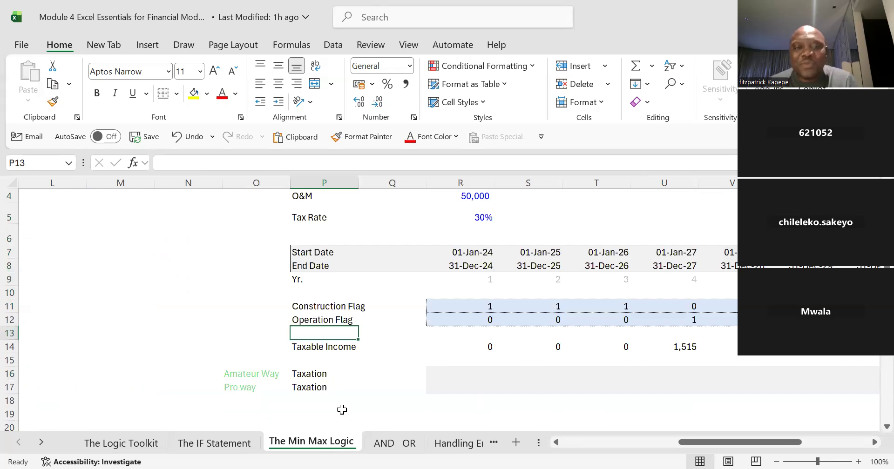
Examine the Taxable Income formulas in row 14 across the timeline, then select V16 in the Amateur Way Taxation row.
{"action": "key", "text": "Down"}
{"action": "key", "text": "Right"}
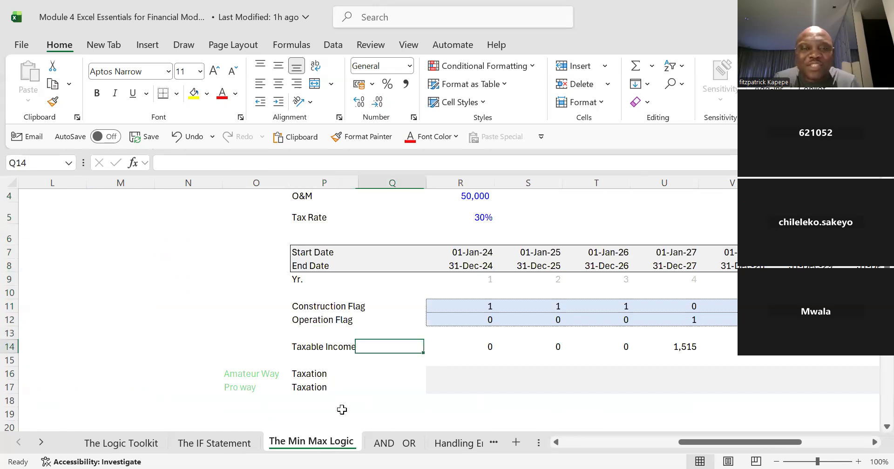
{"action": "key", "text": "Right"}
{"action": "key", "text": "Right"}
{"action": "key", "text": "Right"}
{"action": "key", "text": "Right"}
{"action": "key", "text": "Right"}
{"action": "key", "text": "Right"}
{"action": "key", "text": "Right"}
{"action": "key", "text": "Left"}
{"action": "key", "text": "Left"}
{"action": "key", "text": "Left"}
{"action": "key", "text": "Left"}
{"action": "key", "text": "Left"}
{"action": "key", "text": "Left"}
{"action": "key", "text": "Left"}
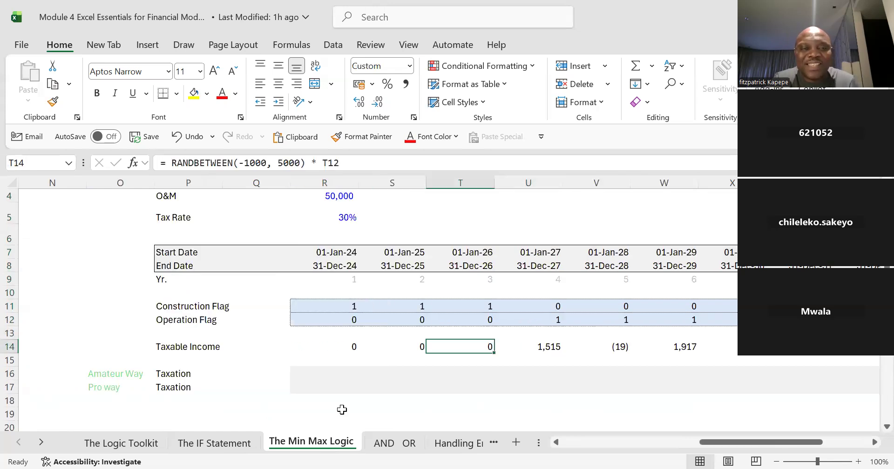
{"action": "key", "text": "Right"}
{"action": "key", "text": "Right"}
{"action": "key", "text": "Right"}
{"action": "key", "text": "Right"}
{"action": "key", "text": "Right"}
{"action": "key", "text": "Right"}
{"action": "key", "text": "Right"}
{"action": "key", "text": "Right"}
{"action": "key", "text": "Right"}
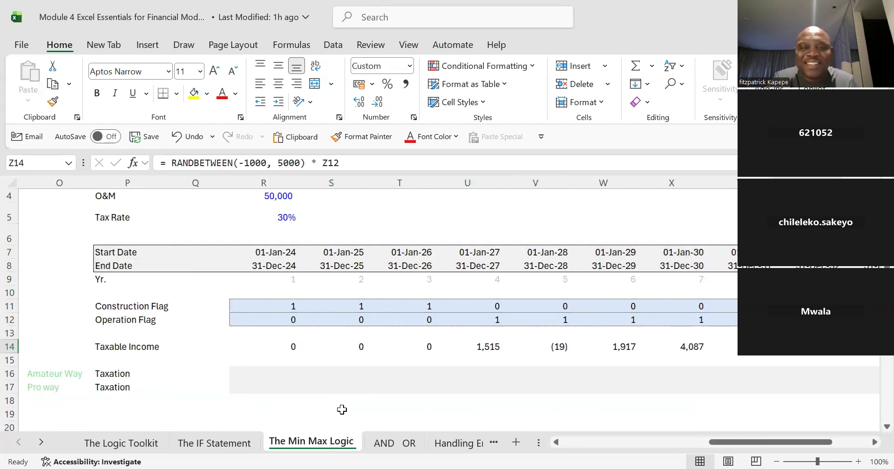
{"action": "key", "text": "Right"}
{"action": "key", "text": "Right"}
{"action": "key", "text": "Right"}
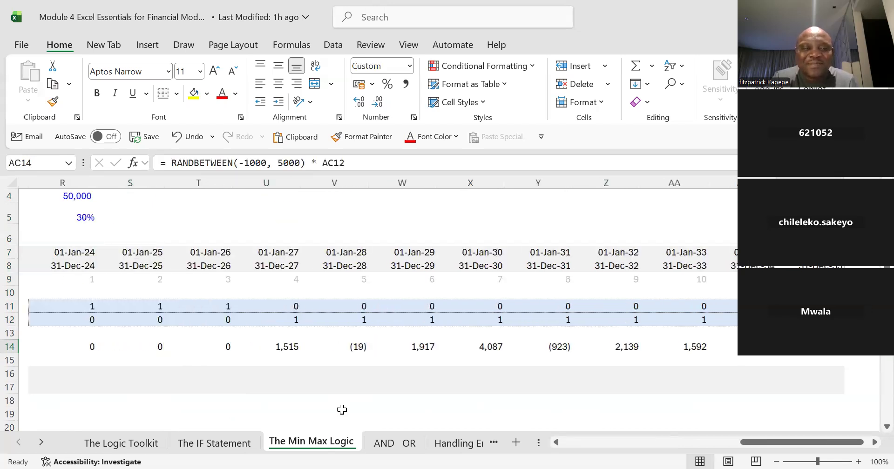
{"action": "left_click", "coordinate": [316, 360]}
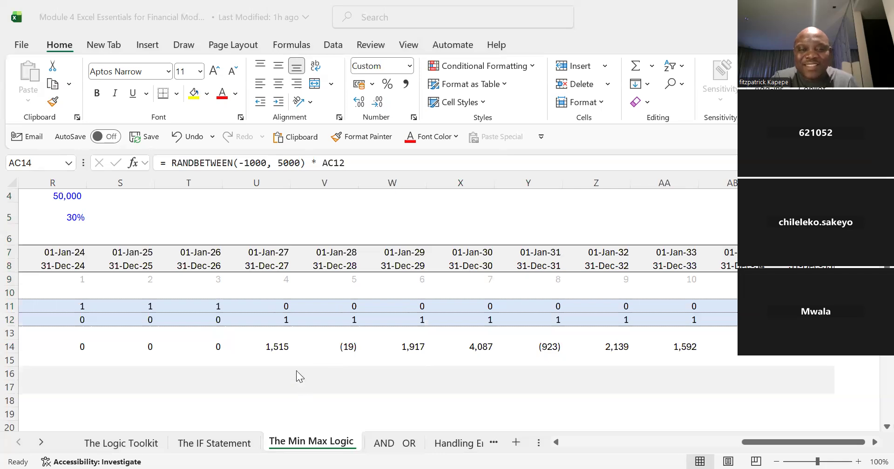
{"action": "left_click", "coordinate": [296, 370]}
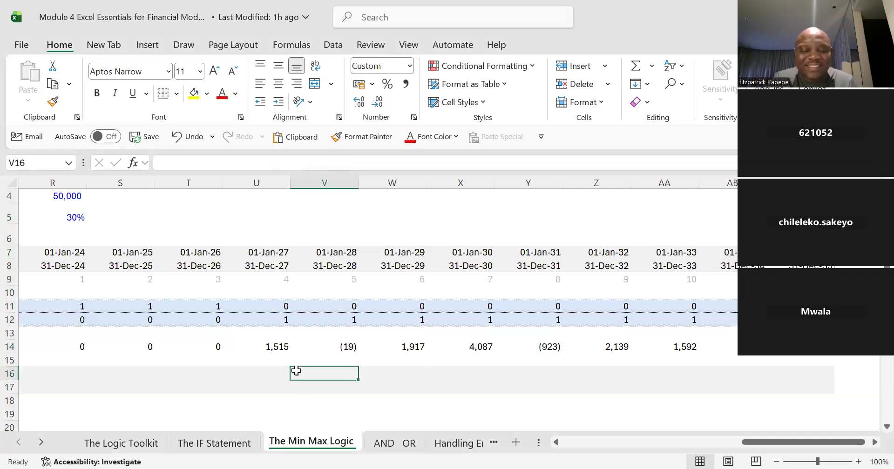
Calculate the Amateur Way Taxation in R16 with the formula =IF(R14>0, R14 * $R$5, 0).
{"action": "key", "text": "Left"}
{"action": "key", "text": "Left"}
{"action": "key", "text": "Left"}
{"action": "key", "text": "Left"}
{"action": "key", "text": "Left"}
{"action": "key", "text": "Left"}
{"action": "key", "text": "Left"}
{"action": "key", "text": "Left"}
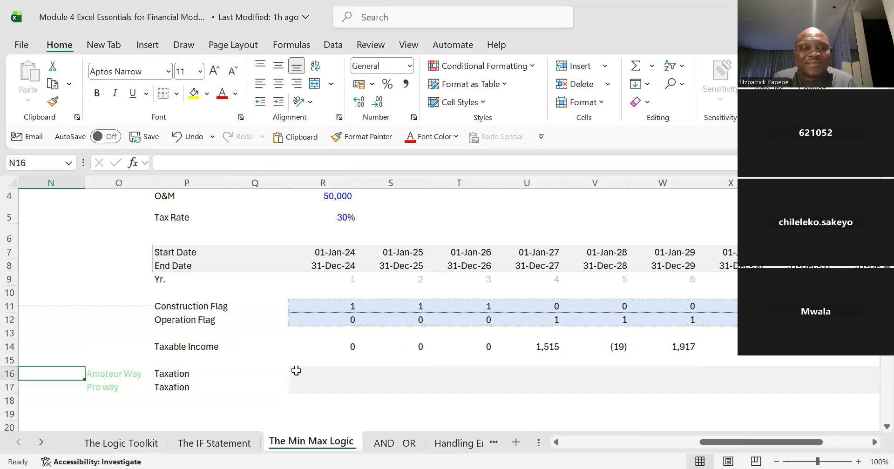
{"action": "left_click", "coordinate": [296, 370]}
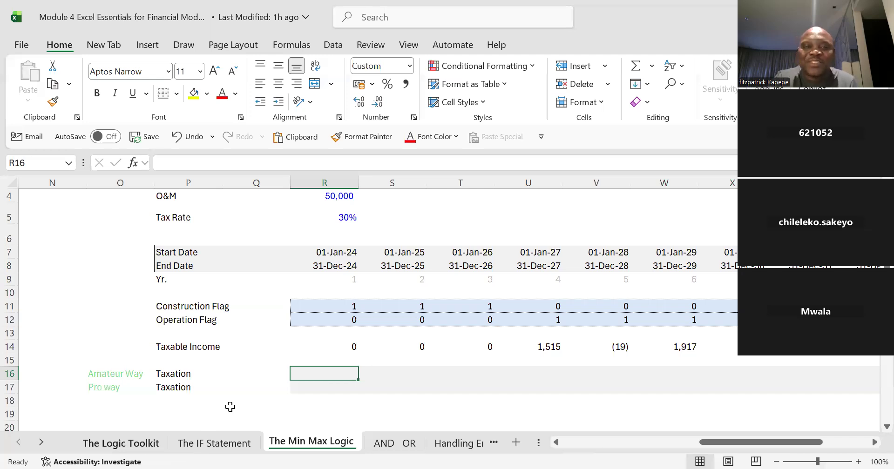
{"action": "type", "text": "="}
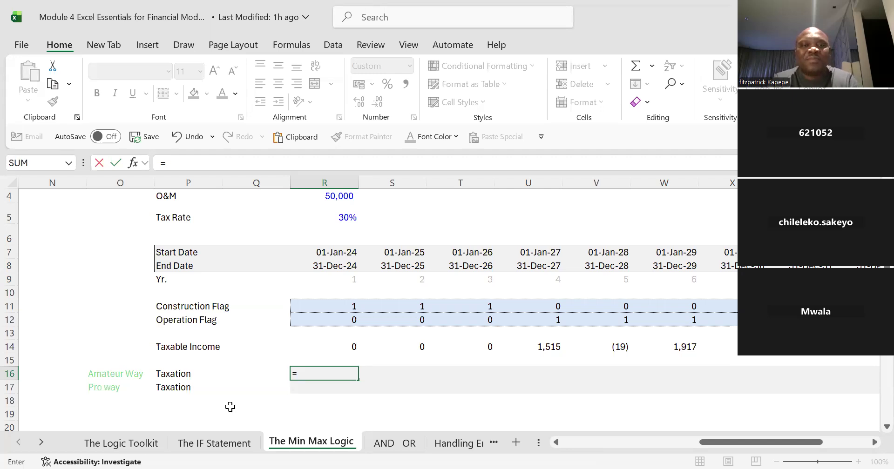
{"action": "type", "text": "IF("}
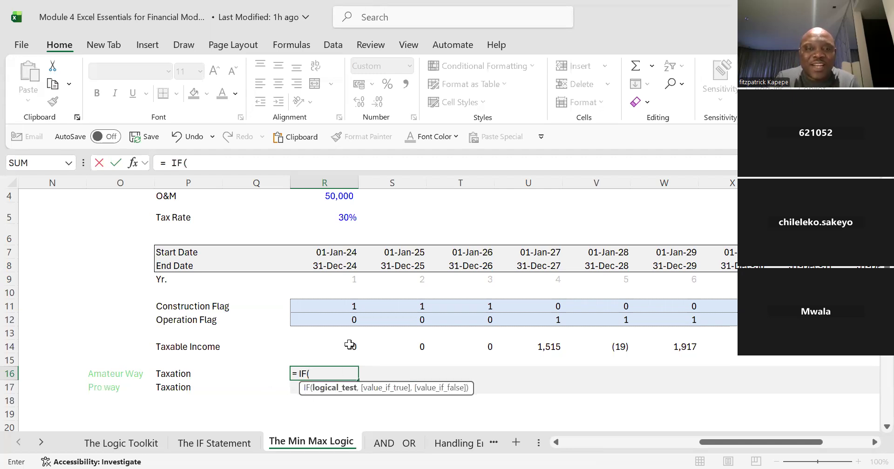
{"action": "left_click", "coordinate": [350, 345]}
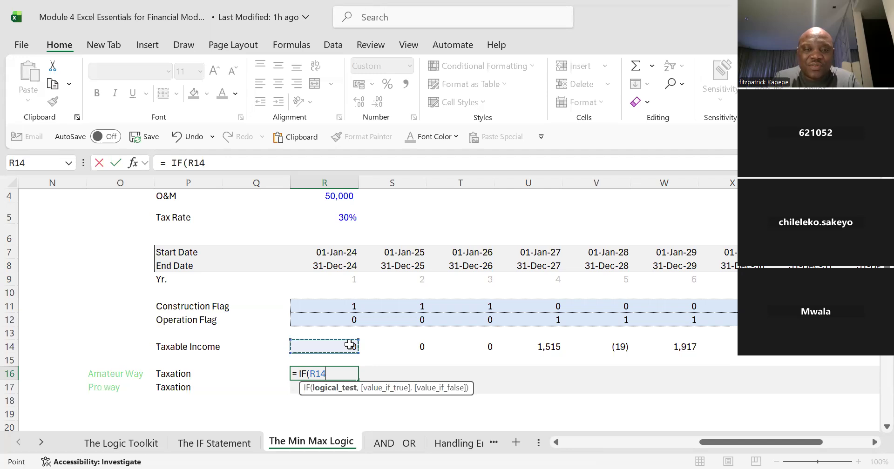
{"action": "type", "text": ">0"}
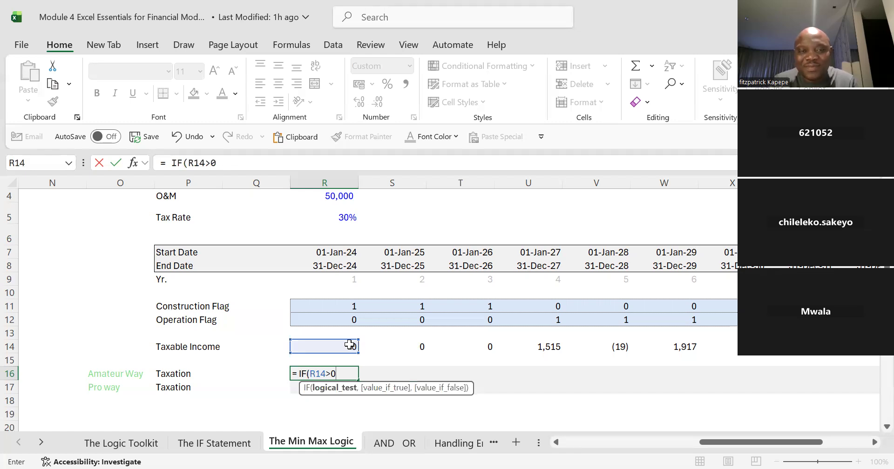
{"action": "type", "text": ","}
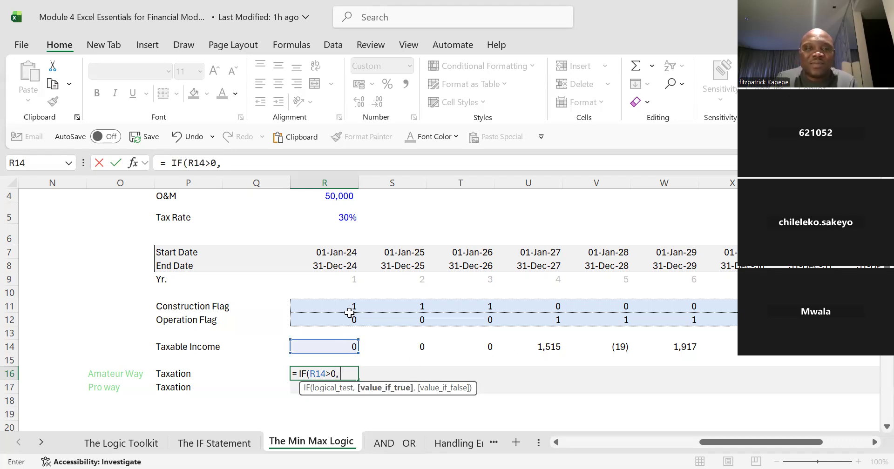
{"action": "left_click", "coordinate": [338, 348]}
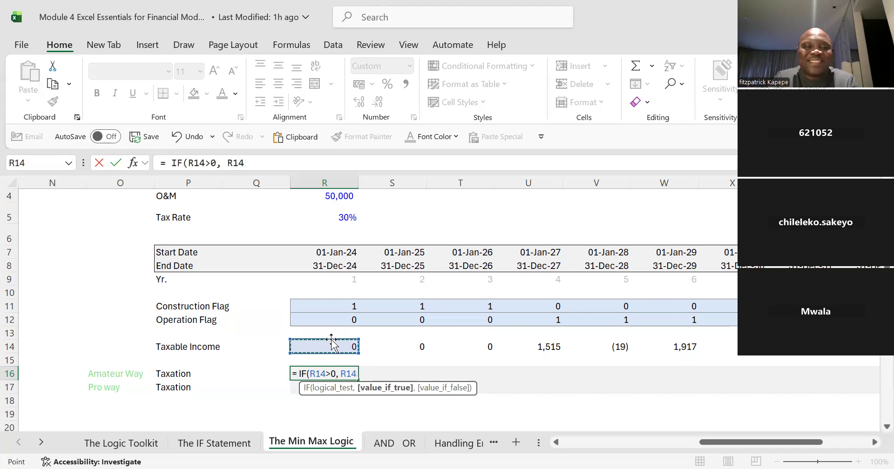
{"action": "type", "text": "*"}
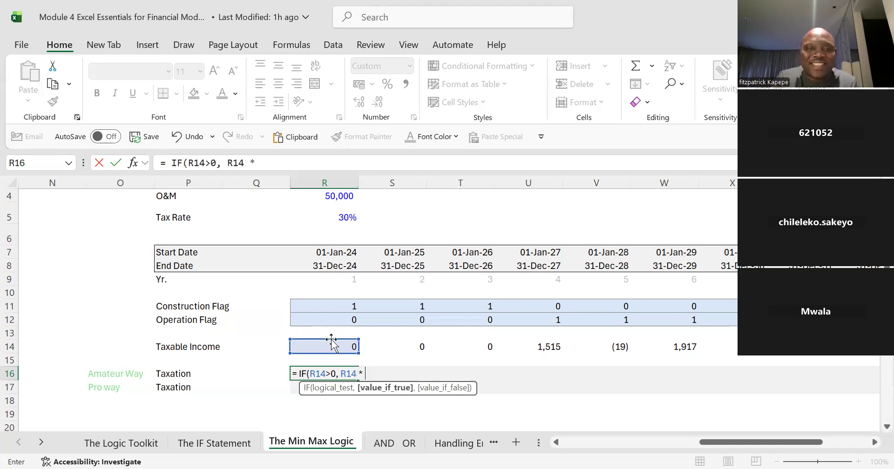
{"action": "left_click", "coordinate": [343, 218]}
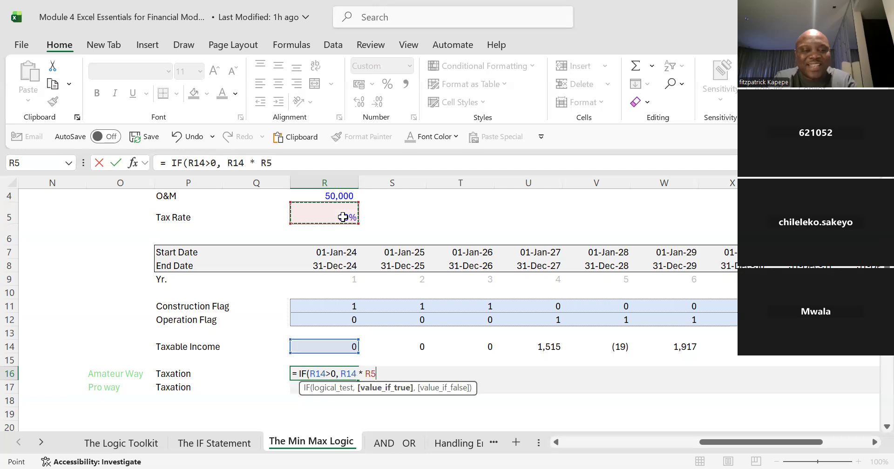
{"action": "key", "text": "F4"}
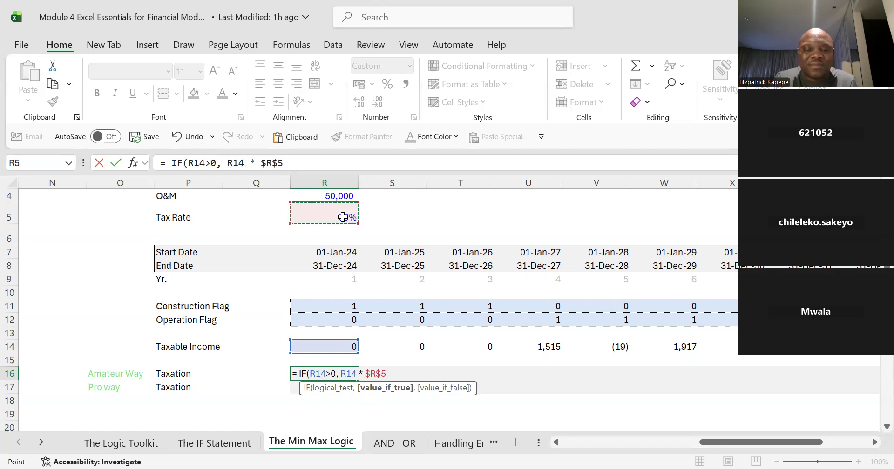
{"action": "type", "text": ","}
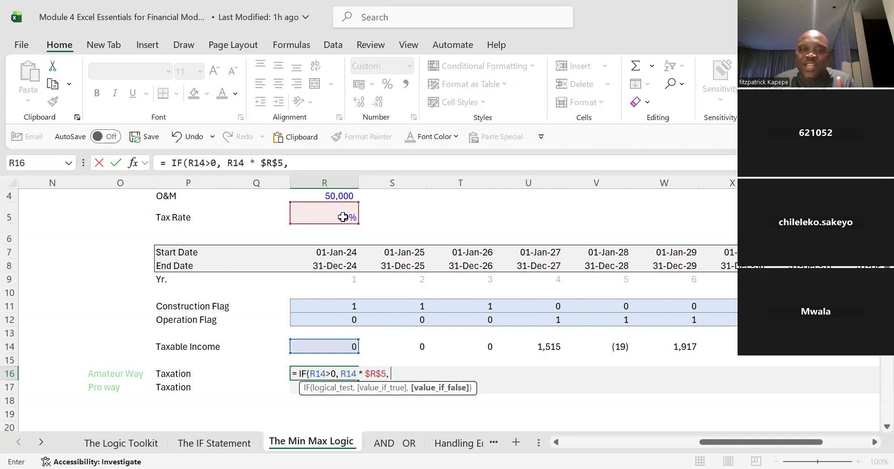
{"action": "type", "text": " 0"}
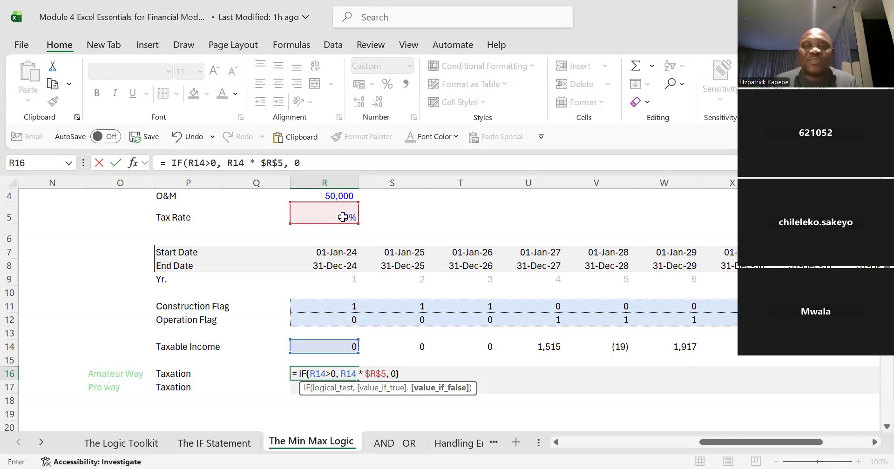
{"action": "type", "text": ")"}
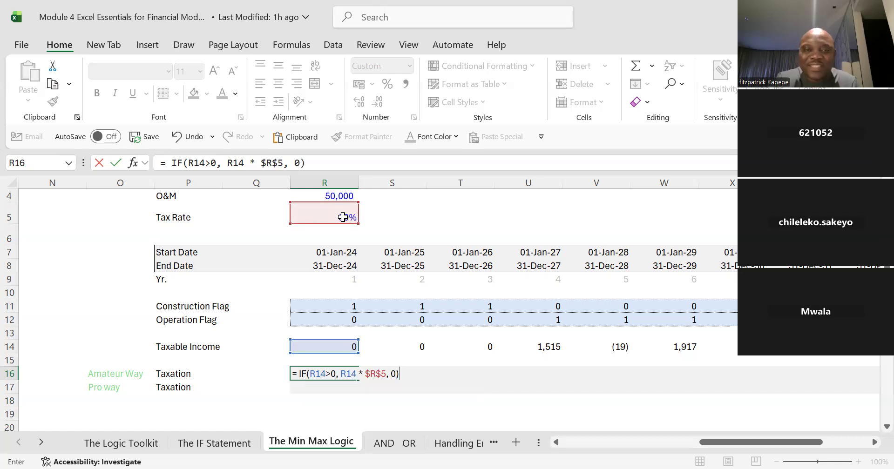
{"action": "key", "text": "Return"}
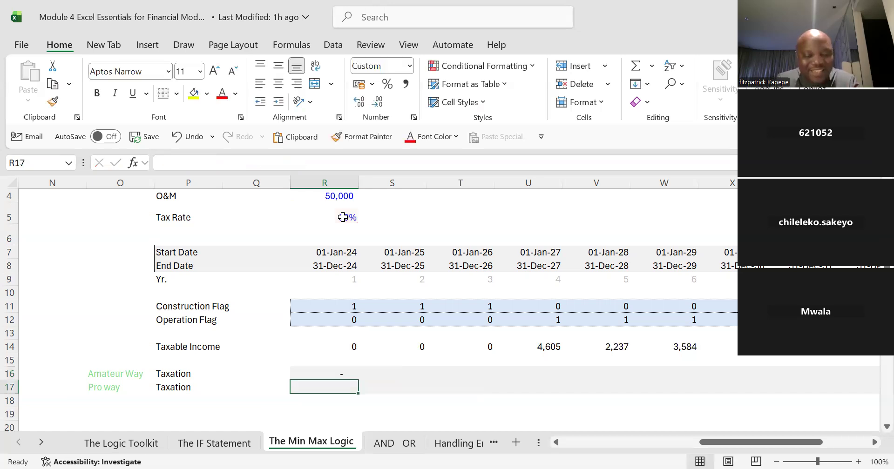
Fill the Amateur Way Taxation formula from R16 across the timeline through AC16.
{"action": "key", "text": "Up"}
{"action": "key", "text": "shift+Right"}
{"action": "key", "text": "shift+Right"}
{"action": "key", "text": "shift+Right"}
{"action": "key", "text": "shift+Right"}
{"action": "key", "text": "shift+Right"}
{"action": "key", "text": "shift+Right"}
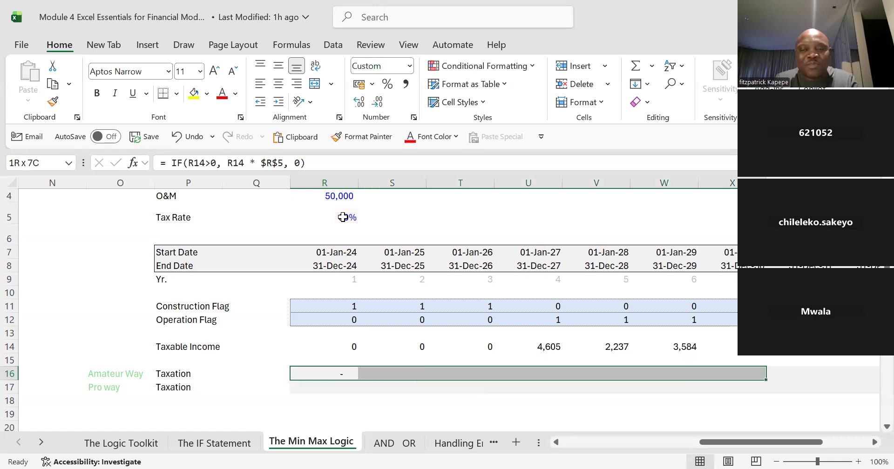
{"action": "key", "text": "shift+Right"}
{"action": "key", "text": "shift+Right"}
{"action": "key", "text": "shift+Right"}
{"action": "key", "text": "shift+Right"}
{"action": "key", "text": "shift+Right"}
{"action": "key", "text": "shift+Right"}
{"action": "key", "text": "shift+Right"}
{"action": "key", "text": "shift+Right"}
{"action": "key", "text": "shift+Right"}
{"action": "key", "text": "shift+Right"}
{"action": "key", "text": "shift+Right"}
{"action": "key", "text": "shift+Right"}
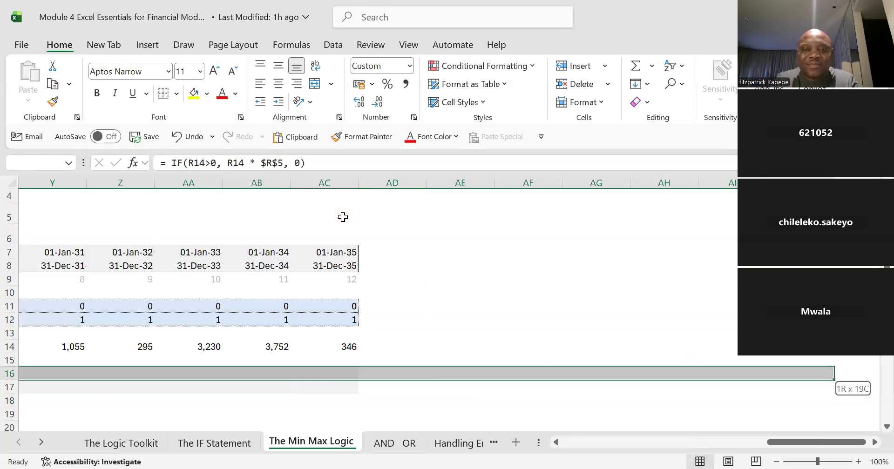
{"action": "key", "text": "shift+Left"}
{"action": "key", "text": "shift+Left"}
{"action": "key", "text": "shift+Left"}
{"action": "key", "text": "shift+Left"}
{"action": "key", "text": "shift+Left"}
{"action": "key", "text": "shift+Left"}
{"action": "key", "text": "shift+Left"}
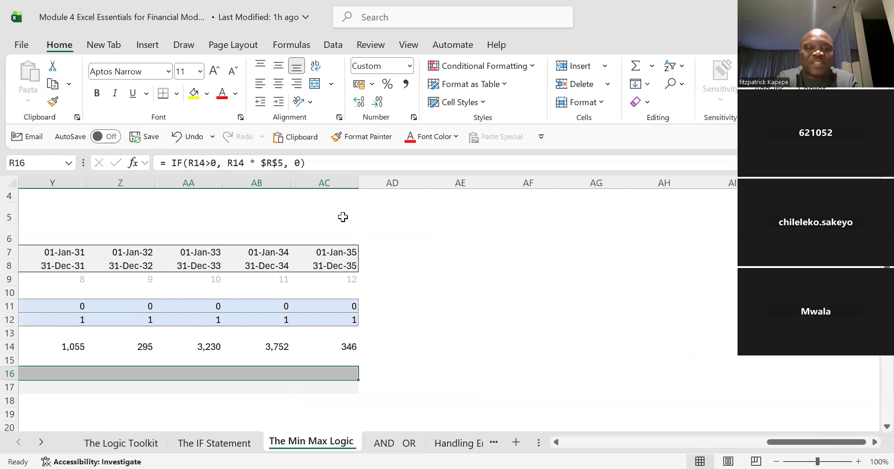
{"action": "key", "text": "ctrl+r"}
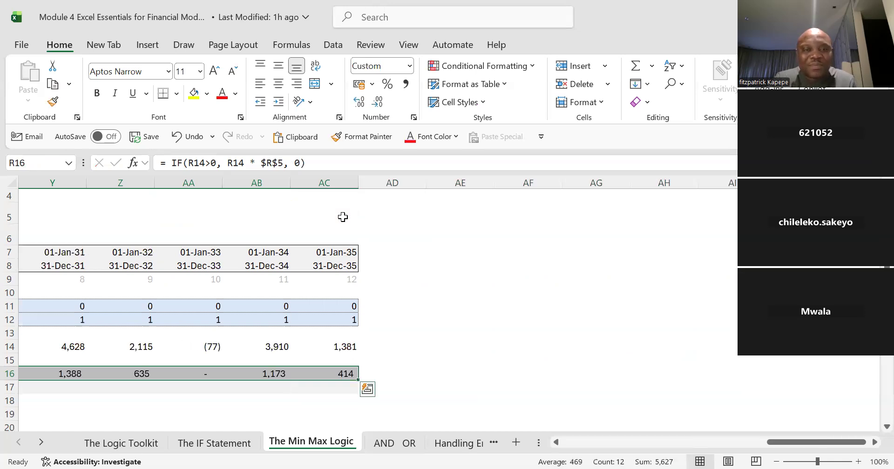
Calculate the Pro way Taxation in R17 with the formula =MAX(R14, 0) * $R$5.
{"action": "key", "text": "ctrl+Left"}
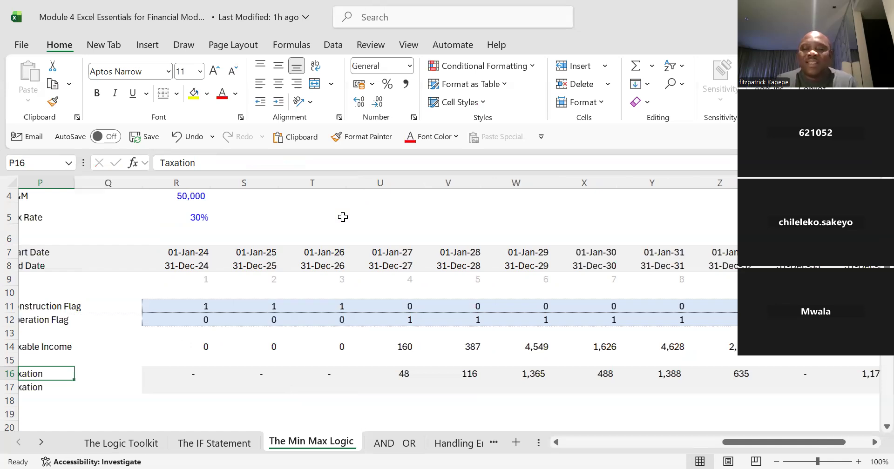
{"action": "key", "text": "Down"}
{"action": "key", "text": "Right"}
{"action": "key", "text": "Right"}
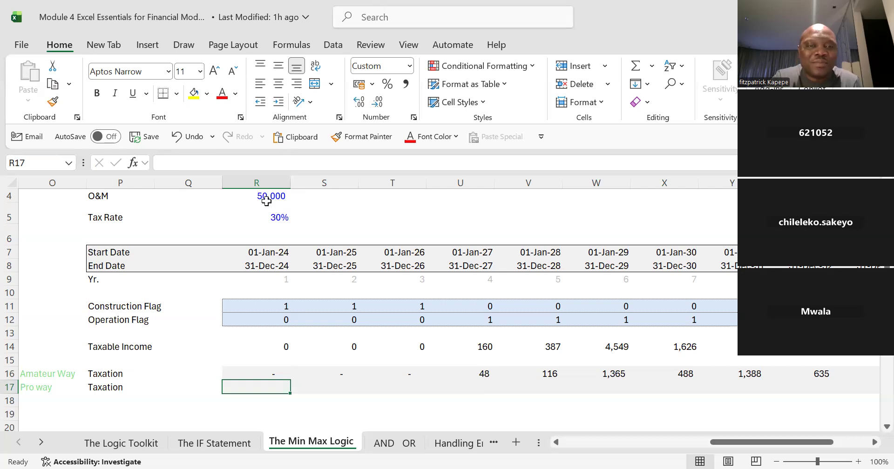
{"action": "key", "text": "alt+Tab"}
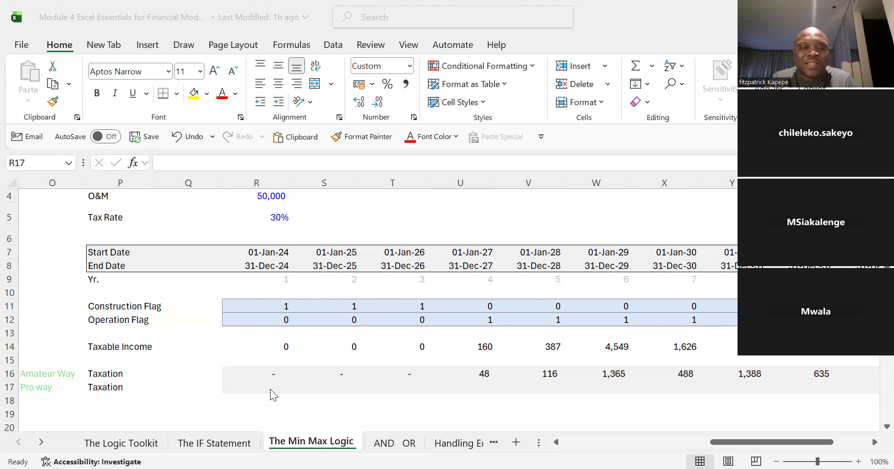
{"action": "left_click", "coordinate": [245, 417]}
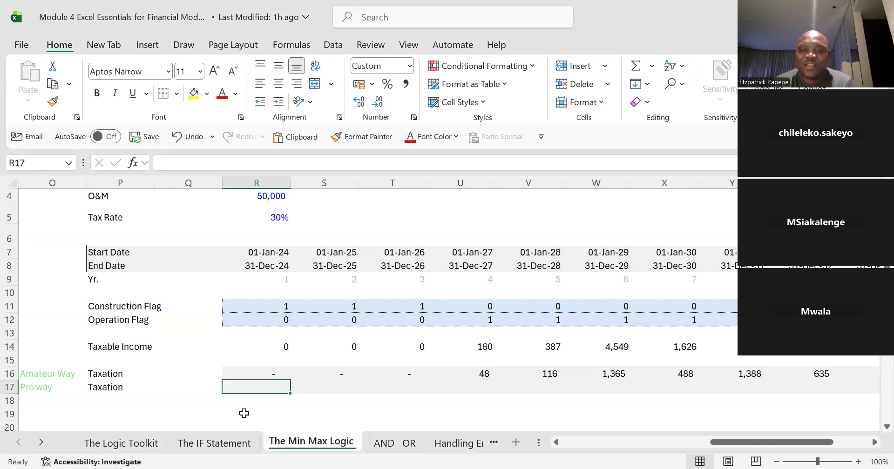
{"action": "type", "text": "="}
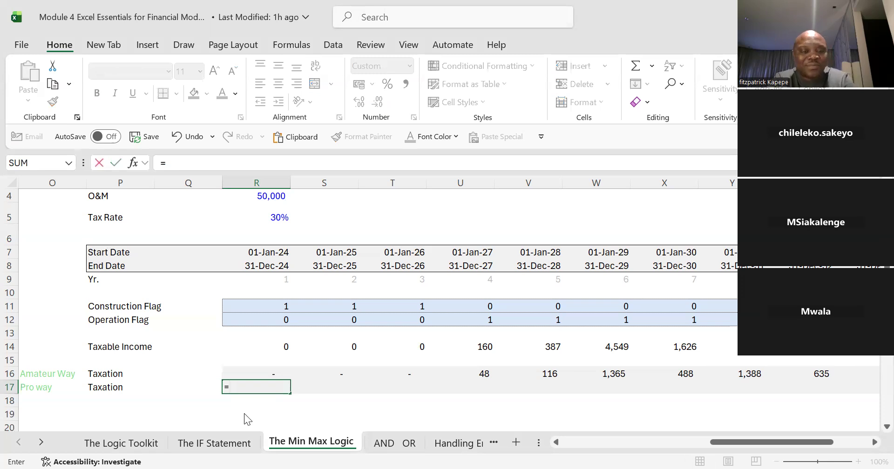
{"action": "type", "text": " max"}
{"action": "key", "text": "Tab"}
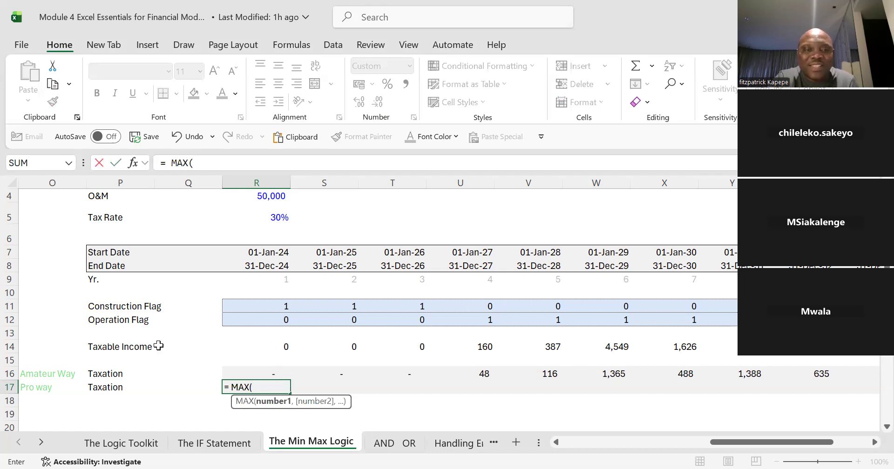
{"action": "left_click", "coordinate": [277, 348]}
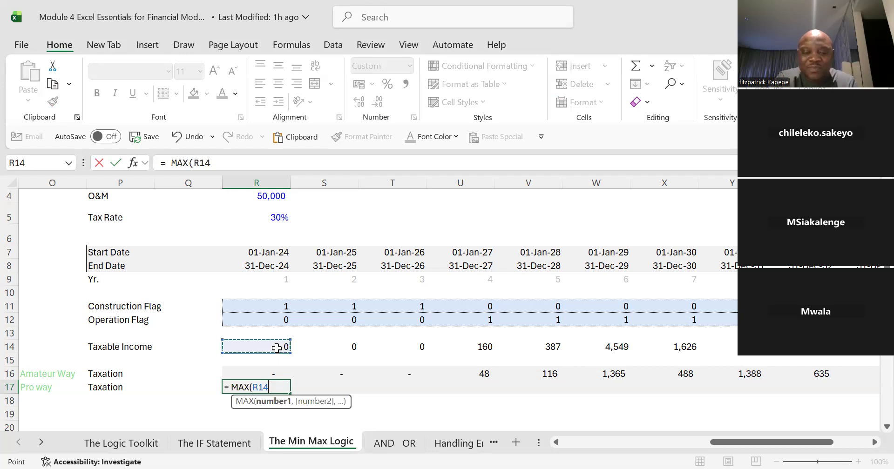
{"action": "type", "text": ","}
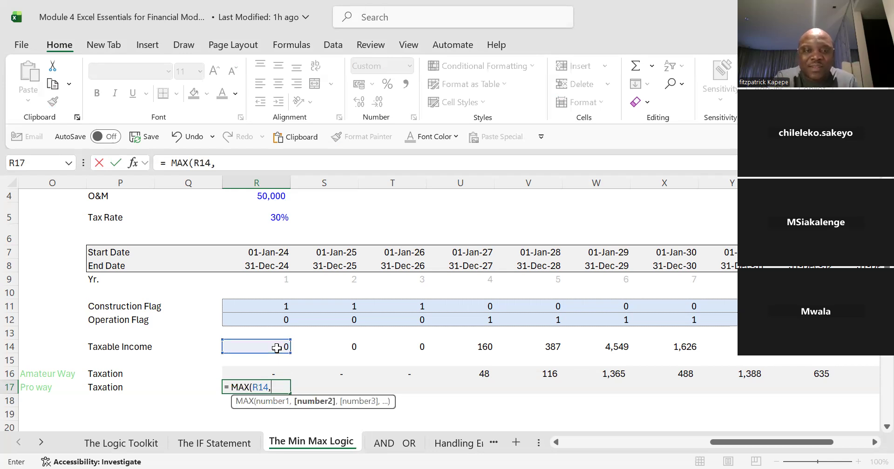
{"action": "type", "text": "0)"}
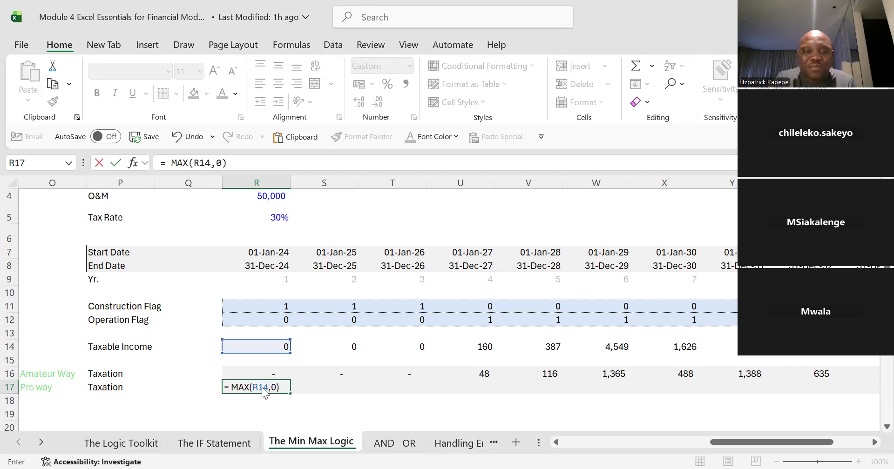
{"action": "left_click", "coordinate": [272, 389]}
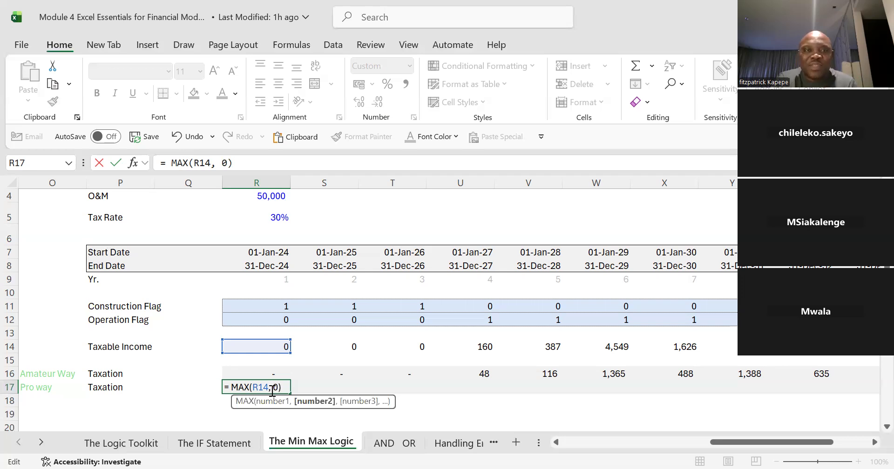
{"action": "left_click", "coordinate": [251, 161]}
{"action": "type", "text": "*"}
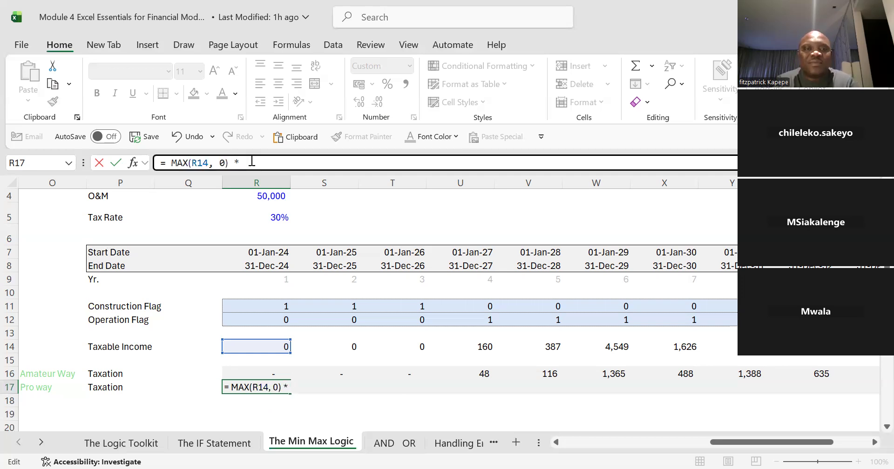
{"action": "left_click", "coordinate": [276, 216]}
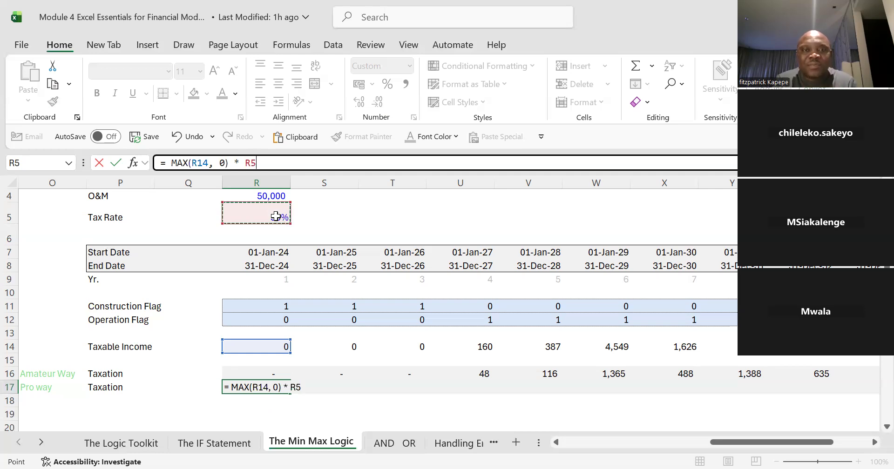
{"action": "key", "text": "F4"}
{"action": "key", "text": "ctrl+Return"}
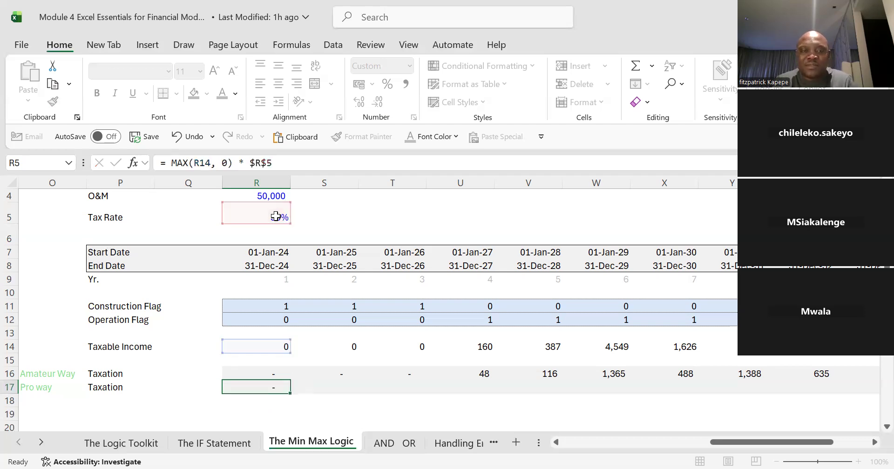
{"action": "key", "text": "Return"}
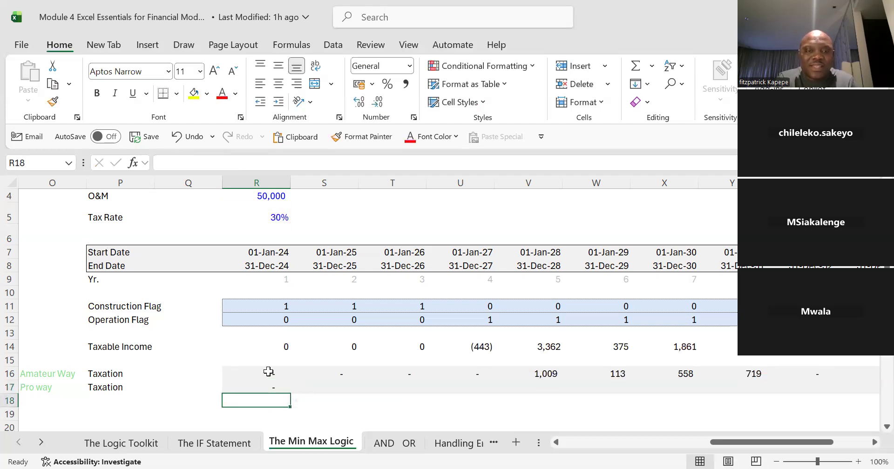
Fill the Pro way Taxation formula from R17 across the timeline through AC17.
{"action": "left_click", "coordinate": [270, 388]}
{"action": "key", "text": "shift+Right"}
{"action": "key", "text": "shift+Right"}
{"action": "key", "text": "shift+Right"}
{"action": "key", "text": "shift+Right"}
{"action": "key", "text": "shift+Right"}
{"action": "key", "text": "shift+Right"}
{"action": "key", "text": "shift+Right"}
{"action": "key", "text": "shift+Right"}
{"action": "key", "text": "shift+Right"}
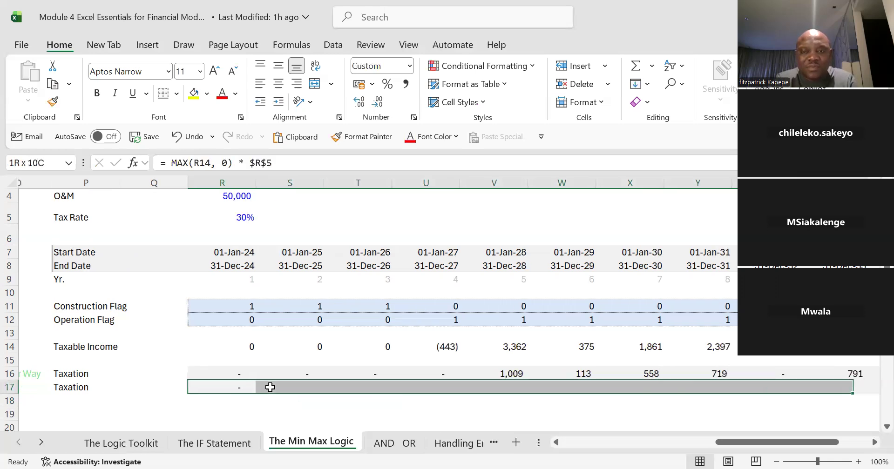
{"action": "key", "text": "shift+Right"}
{"action": "key", "text": "shift+Right"}
{"action": "key", "text": "shift+Right"}
{"action": "key", "text": "shift+Right"}
{"action": "key", "text": "shift+Right"}
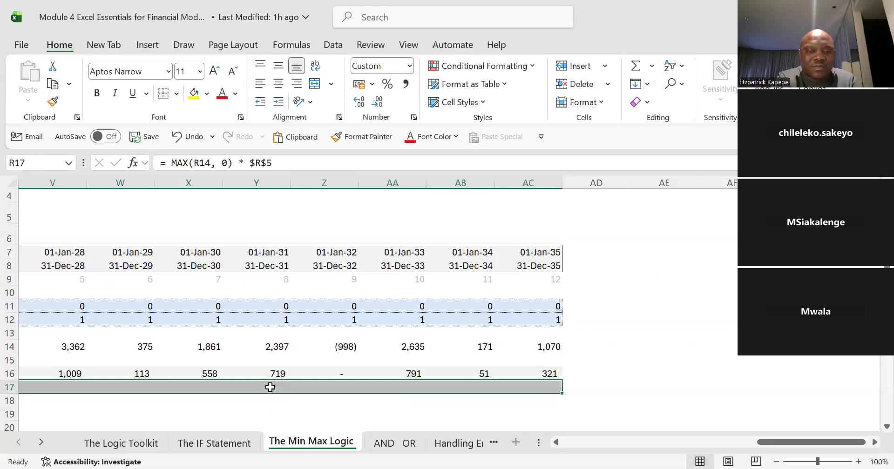
{"action": "key", "text": "ctrl+v"}
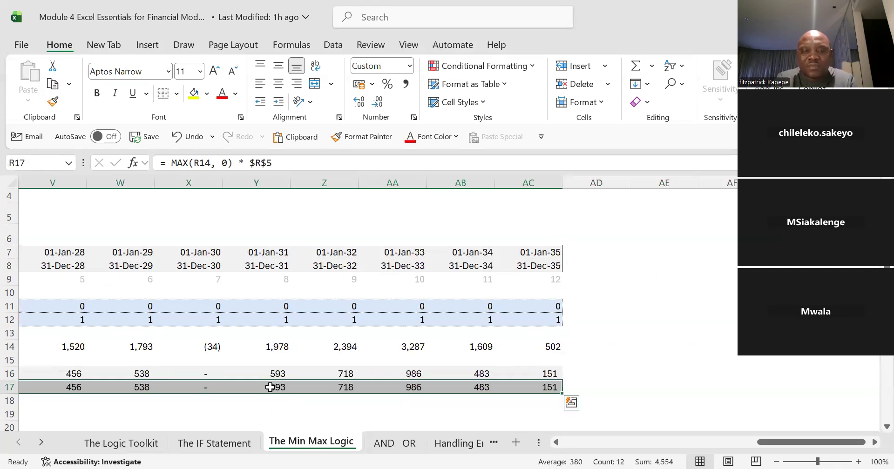
Compare the Pro way Taxation formula in R17 with the Amateur Way formula in R16.
{"action": "key", "text": "Left"}
{"action": "scroll", "coordinate": [269, 388], "scroll_direction": "left", "scroll_amount": 1}
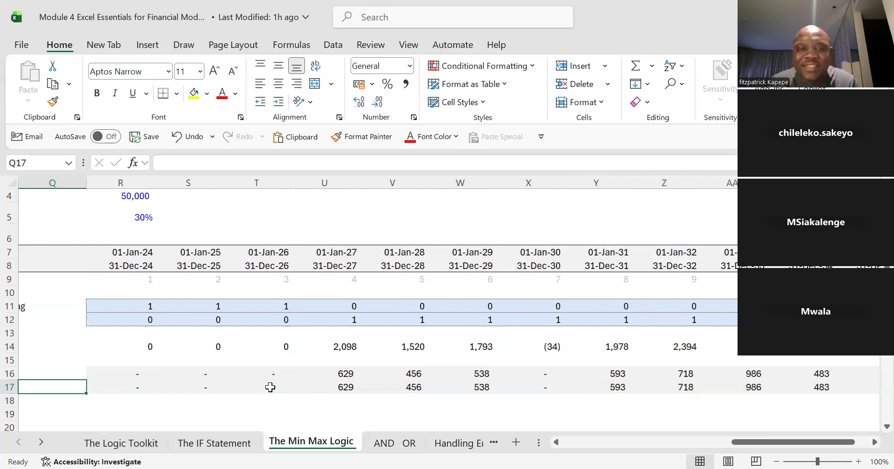
{"action": "key", "text": "Right"}
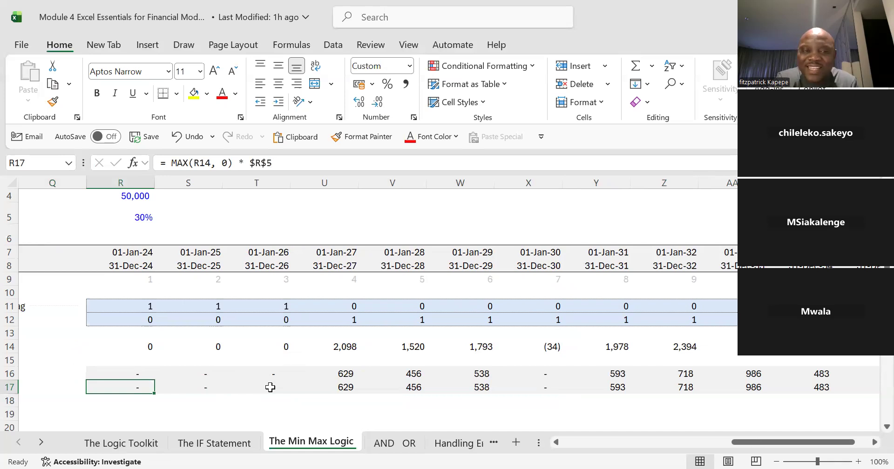
{"action": "key", "text": "Up"}
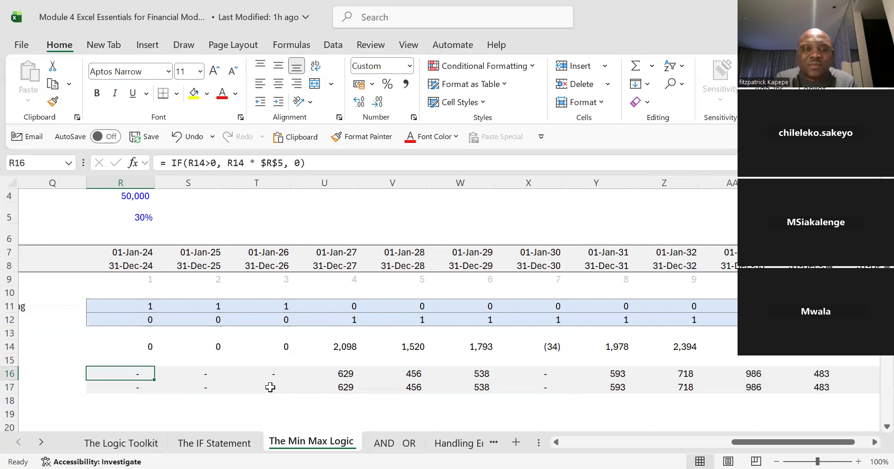
{"action": "key", "text": "alt+Tab"}
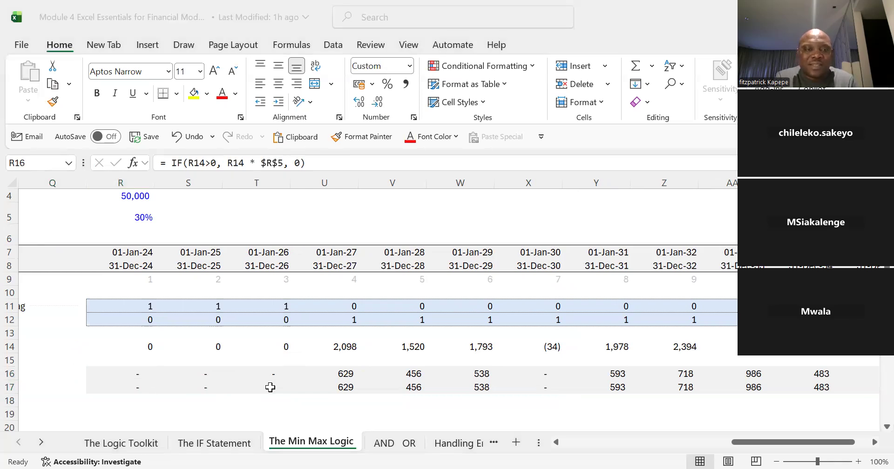
Clear the formulas from both Taxation rows, R16 through AC17, and return to R16.
{"action": "left_click", "coordinate": [136, 371]}
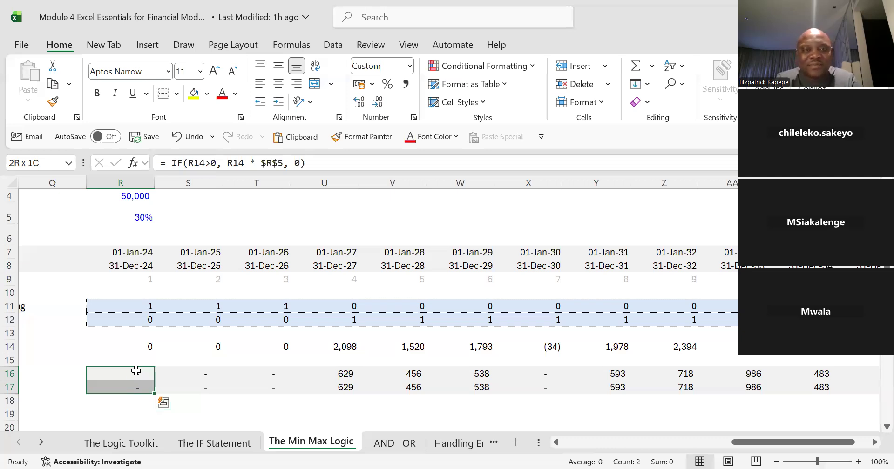
{"action": "key", "text": "ctrl+shift+Right"}
{"action": "key", "text": "Delete"}
{"action": "key", "text": "Left"}
{"action": "key", "text": "Left"}
{"action": "key", "text": "Left"}
{"action": "key", "text": "Left"}
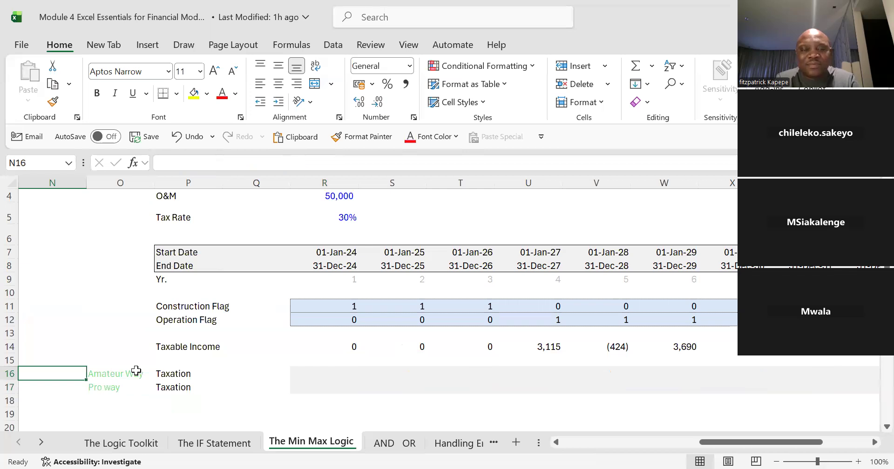
{"action": "key", "text": "Right"}
{"action": "key", "text": "Right"}
{"action": "key", "text": "Right"}
{"action": "key", "text": "Right"}
{"action": "key", "text": "Right"}
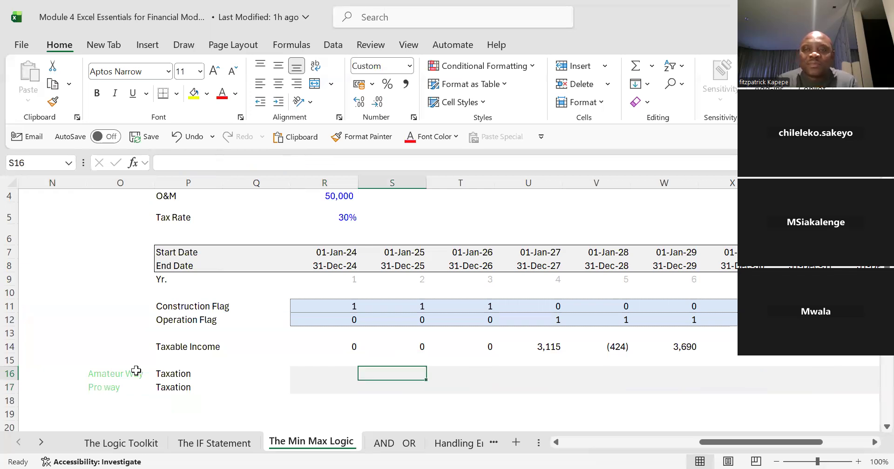
{"action": "key", "text": "Left"}
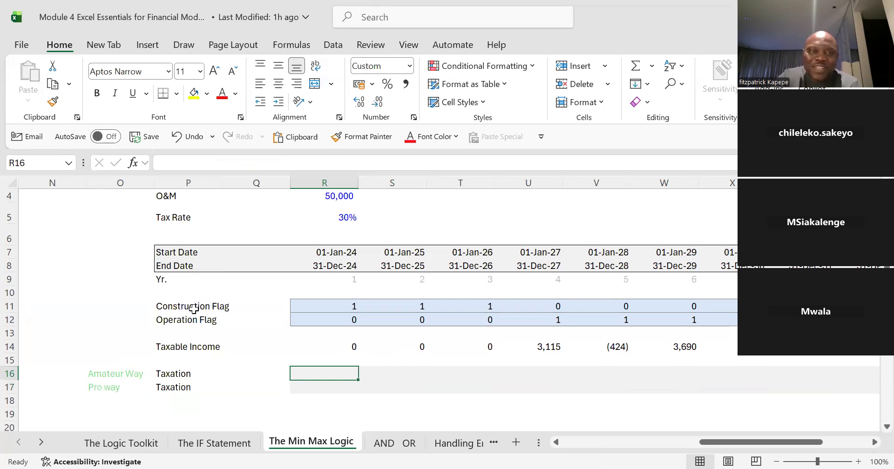
Enter the note "Alt MMD" in T5 beside the Tax Rate and return to R5.
{"action": "left_click", "coordinate": [340, 218]}
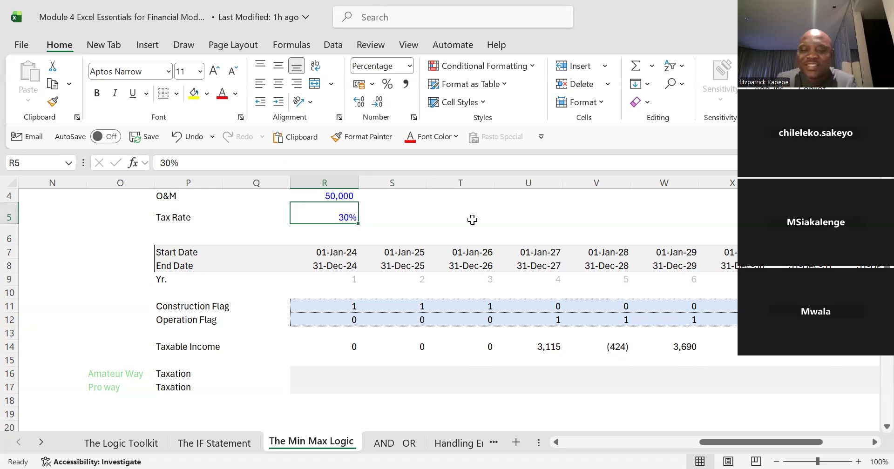
{"action": "key", "text": "Right"}
{"action": "key", "text": "Right"}
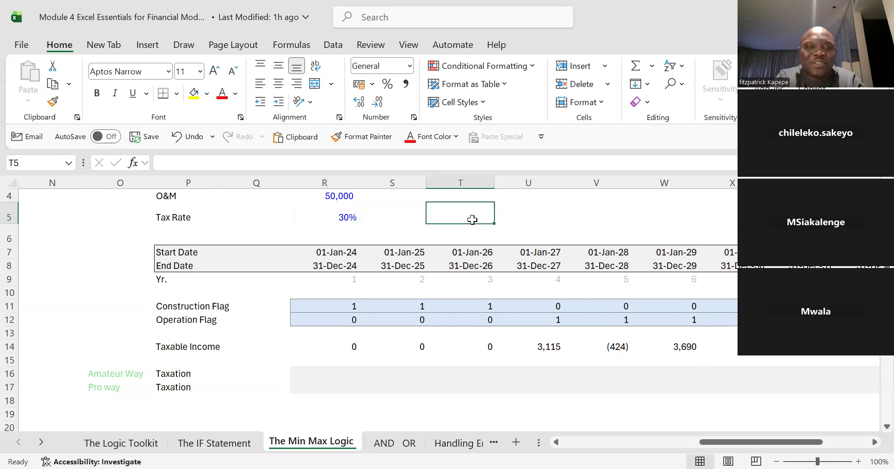
{"action": "type", "text": "Alt"}
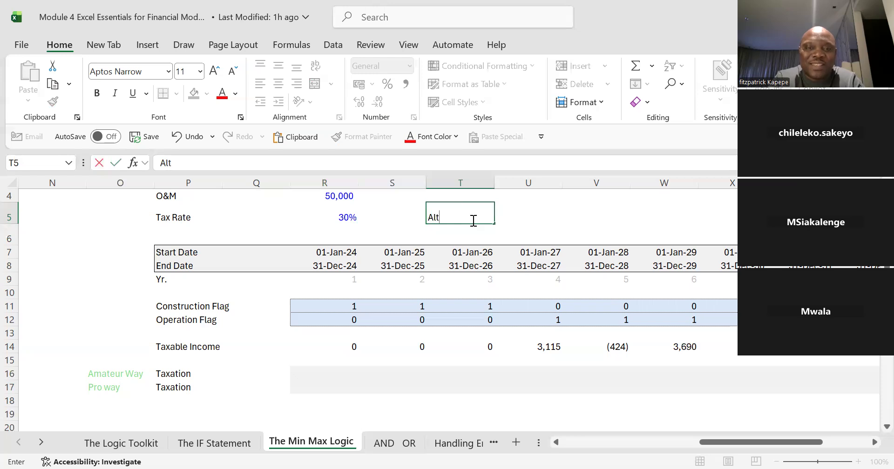
{"action": "type", "text": " MMD"}
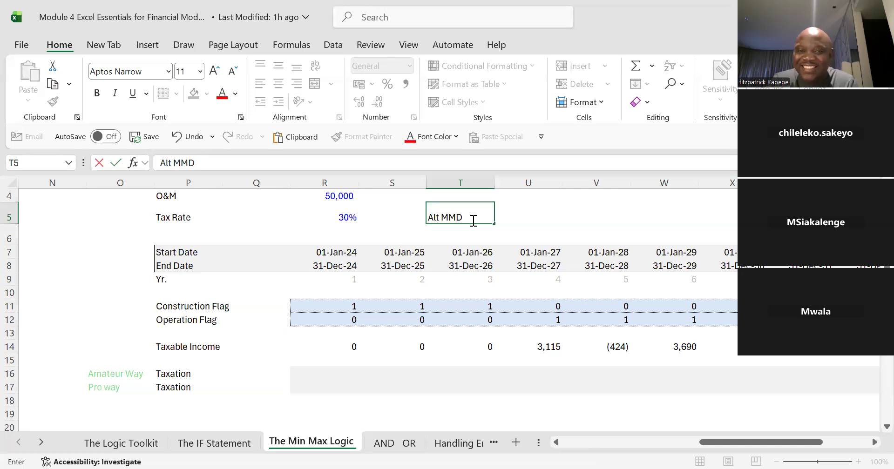
{"action": "key", "text": "Left"}
{"action": "key", "text": "Left"}
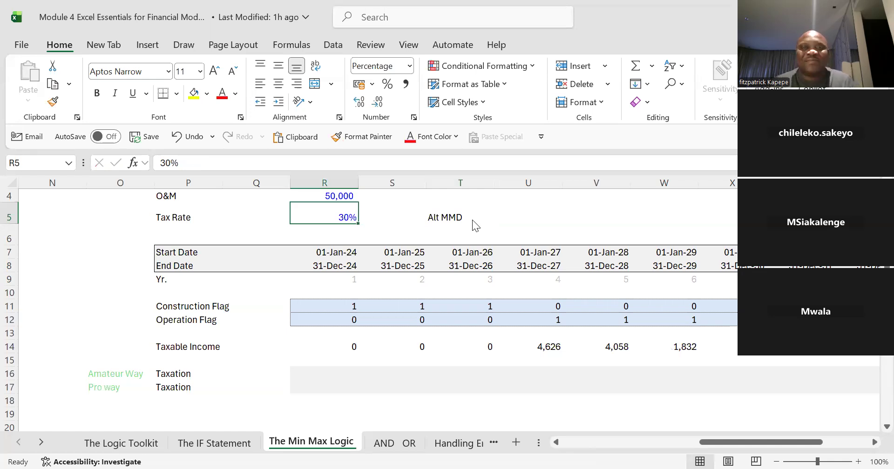
{"action": "key", "text": "alt+m"}
{"action": "key", "text": "m"}
{"action": "key", "text": "d"}
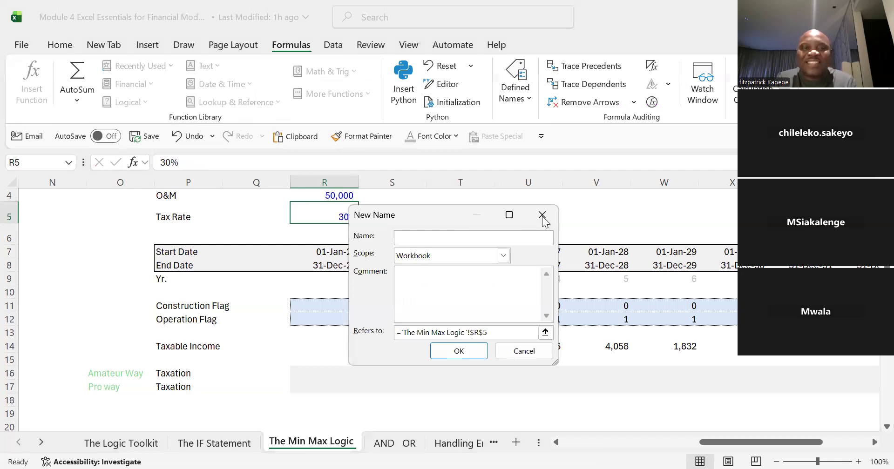
{"action": "key", "text": "Escape"}
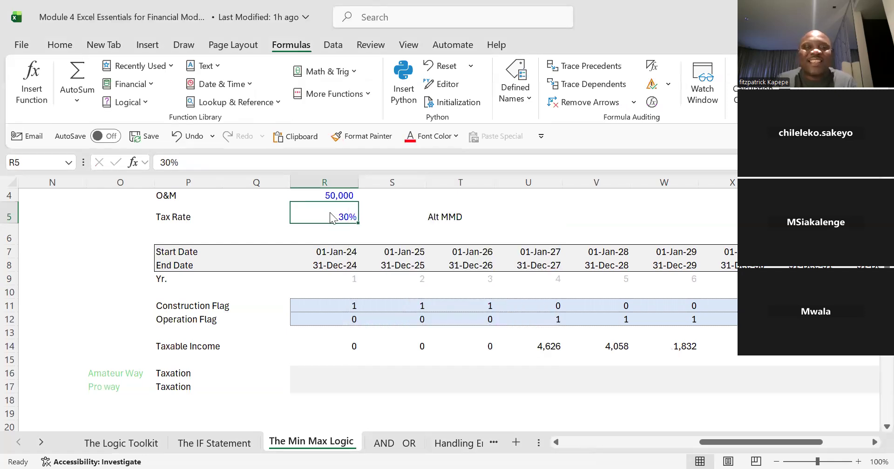
{"action": "right_click", "coordinate": [330, 212]}
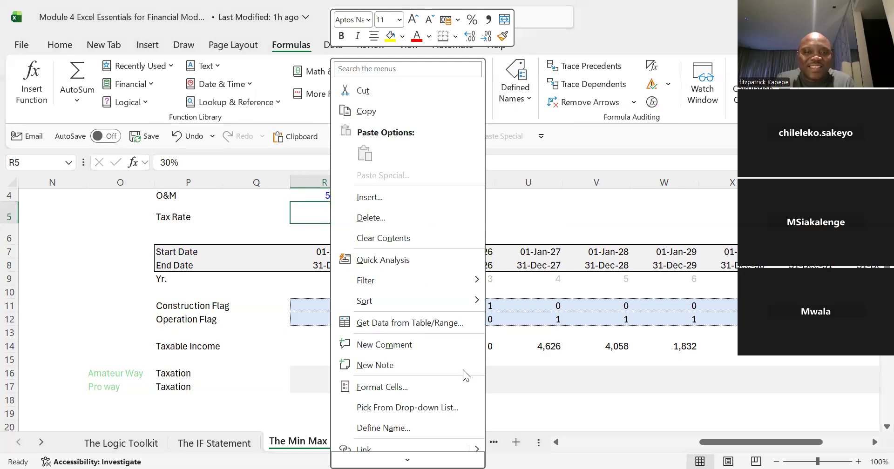
{"action": "left_click", "coordinate": [402, 428]}
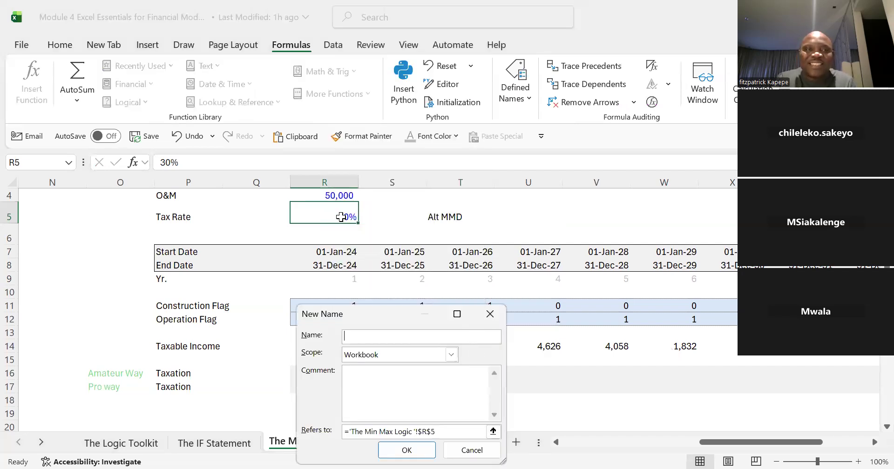
{"action": "key", "text": "Escape"}
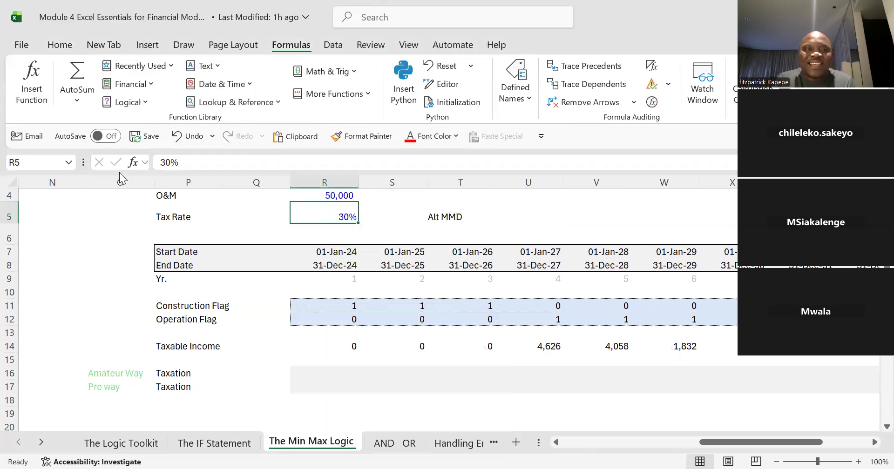
Assign the defined name yo_maps to the Tax Rate cell R5.
{"action": "left_click", "coordinate": [22, 159]}
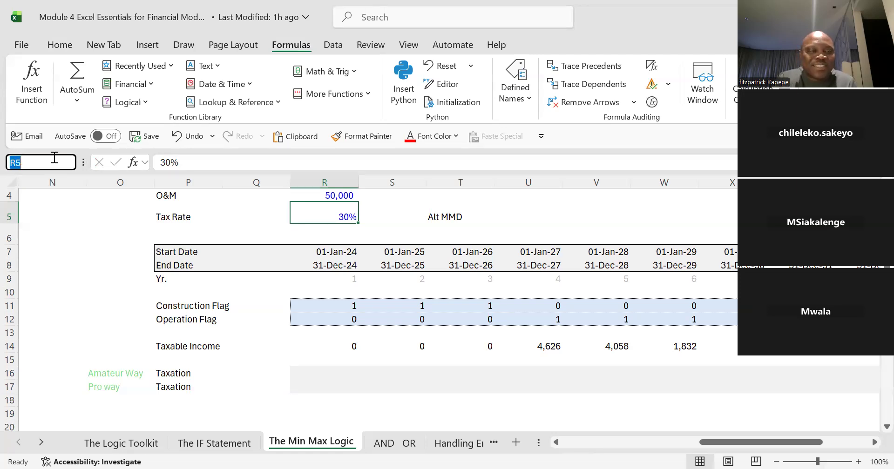
{"action": "left_click", "coordinate": [400, 218]}
{"action": "left_click", "coordinate": [340, 214]}
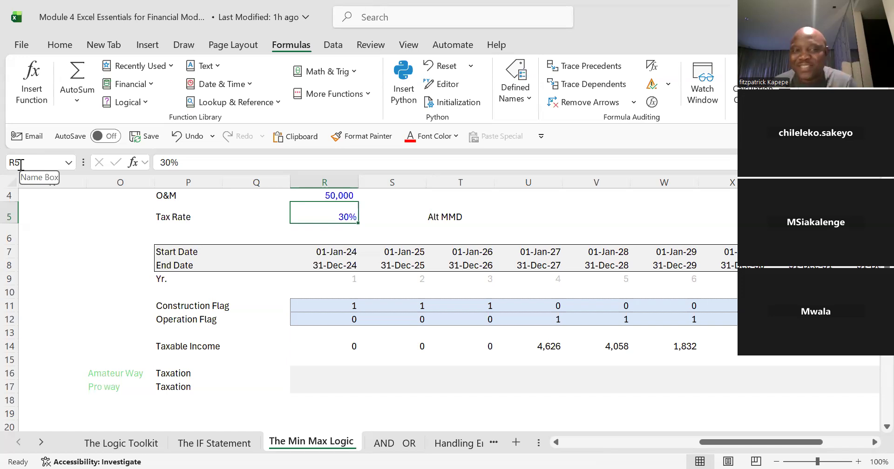
{"action": "left_click", "coordinate": [21, 164]}
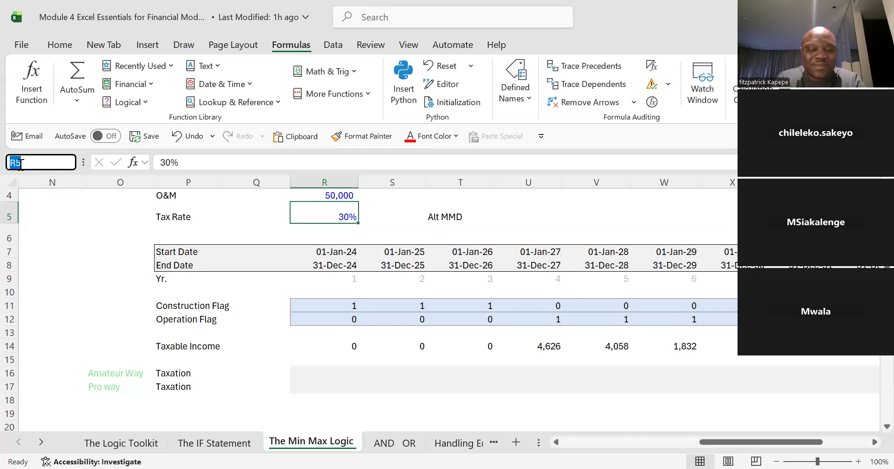
{"action": "type", "text": "yo"}
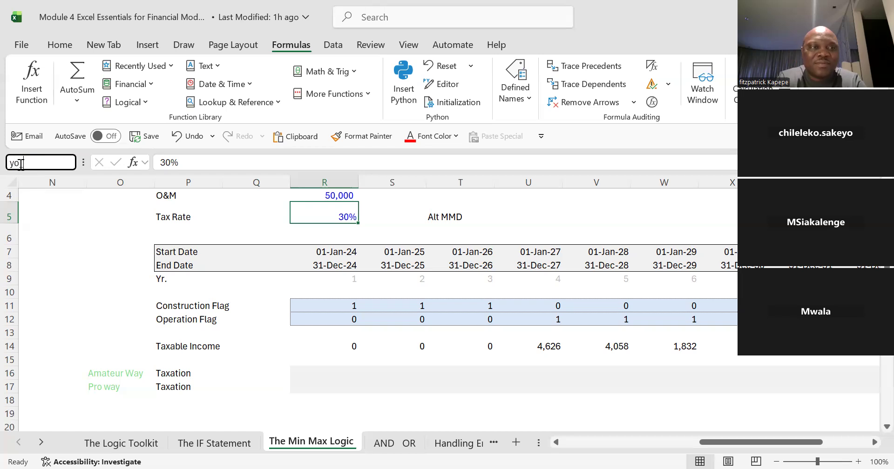
{"action": "type", "text": " maps"}
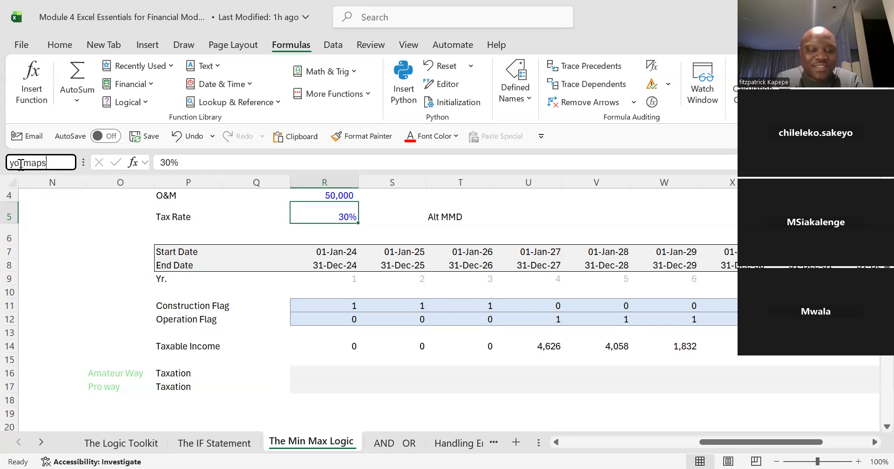
{"action": "key", "text": "Return"}
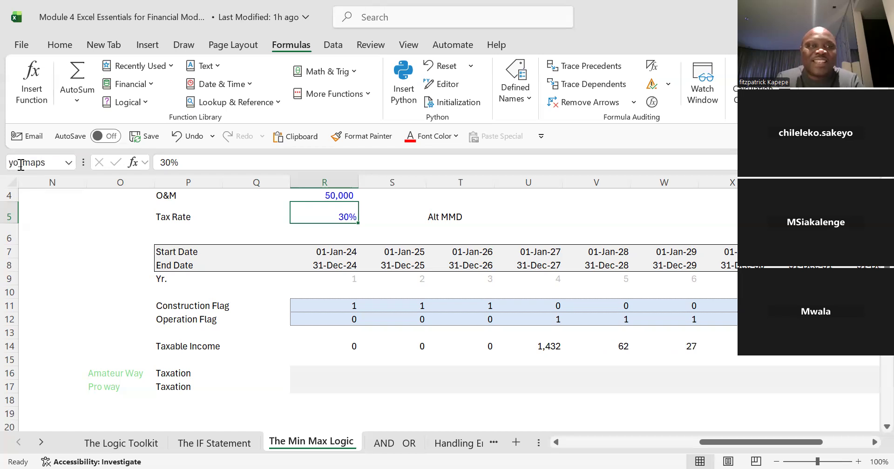
{"action": "left_click", "coordinate": [384, 234]}
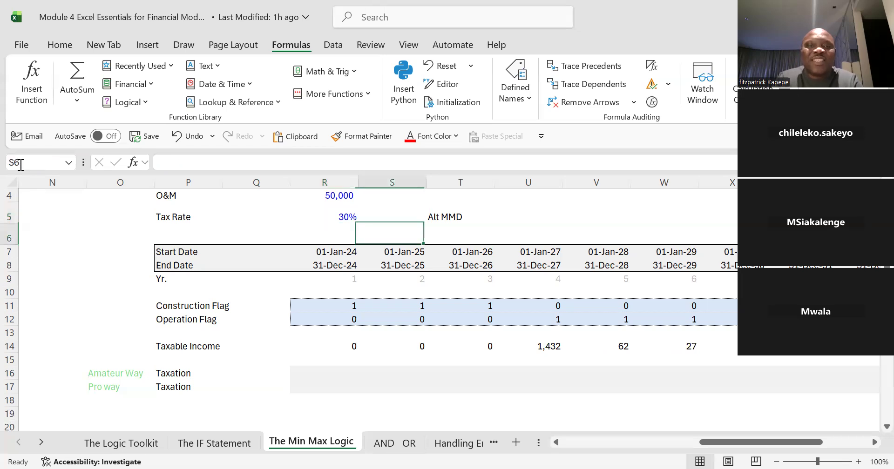
{"action": "left_click", "coordinate": [341, 216]}
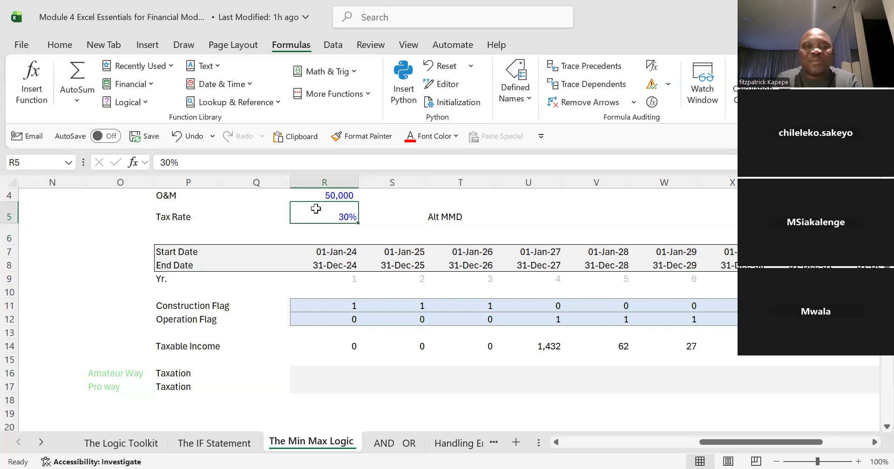
Enter a Pro way Taxation formula in R17 that multiplies Taxable Income R14 by the defined name yo_maps.
{"action": "left_click", "coordinate": [326, 374]}
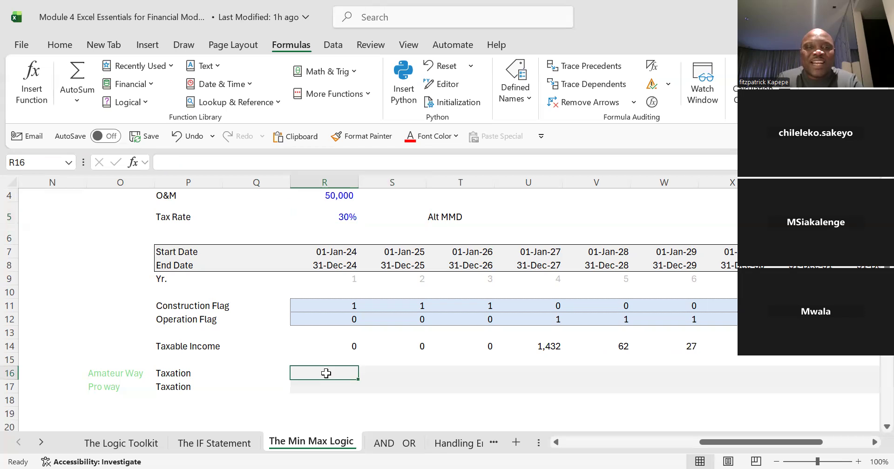
{"action": "key", "text": "Down"}
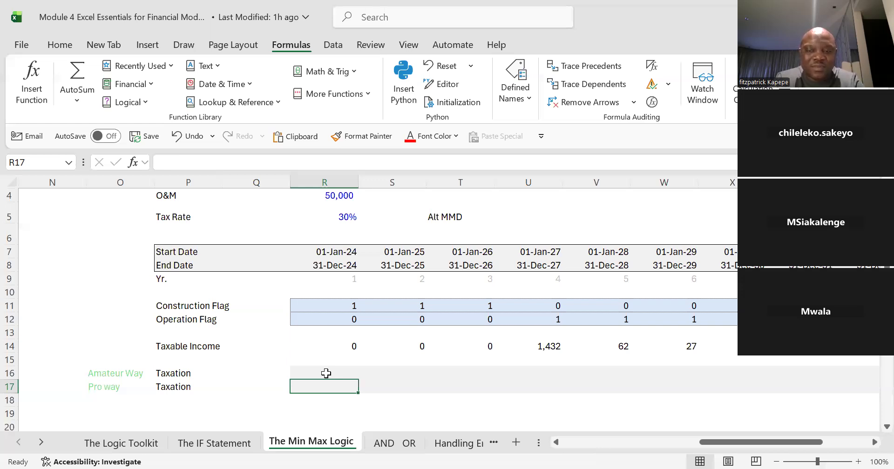
{"action": "type", "text": "= m"}
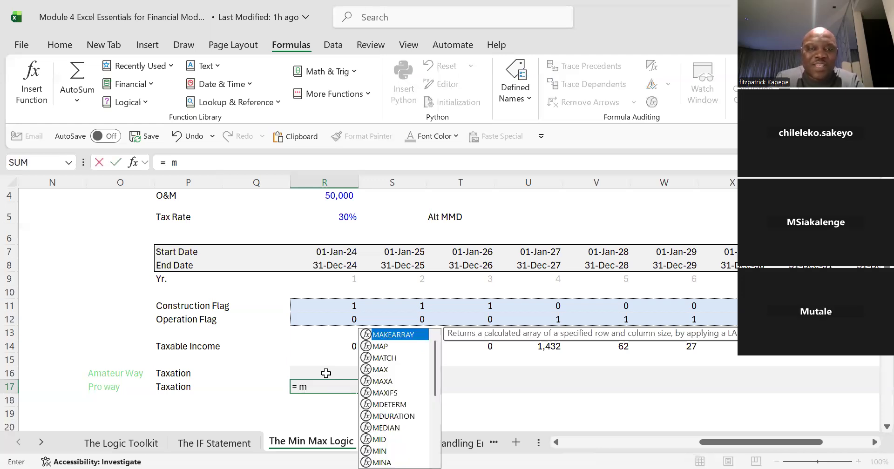
{"action": "key", "text": "BackSpace"}
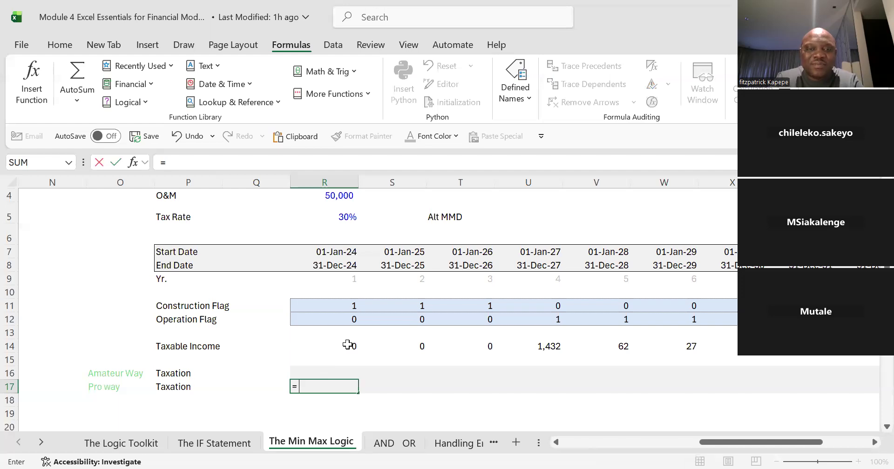
{"action": "left_click", "coordinate": [347, 344]}
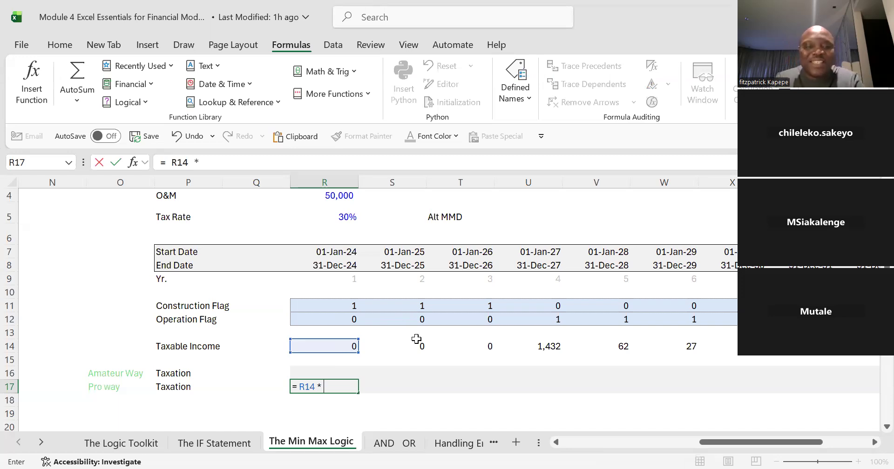
{"action": "type", "text": "yo"}
{"action": "key", "text": "Tab"}
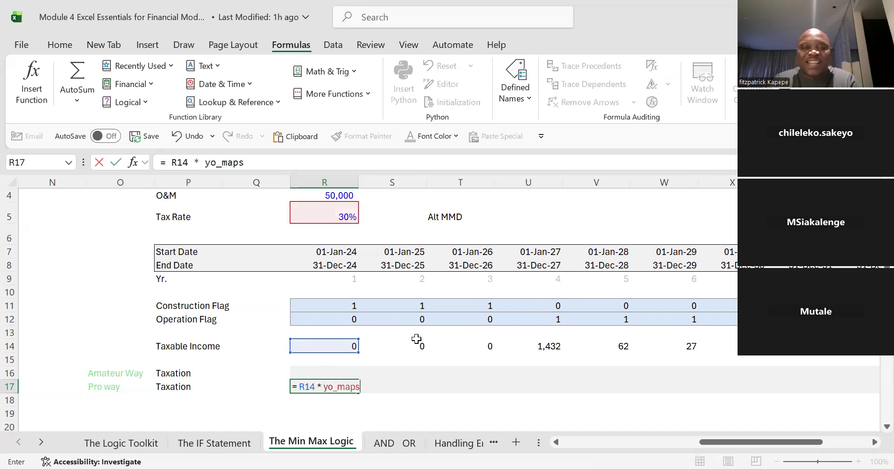
{"action": "key", "text": "Return"}
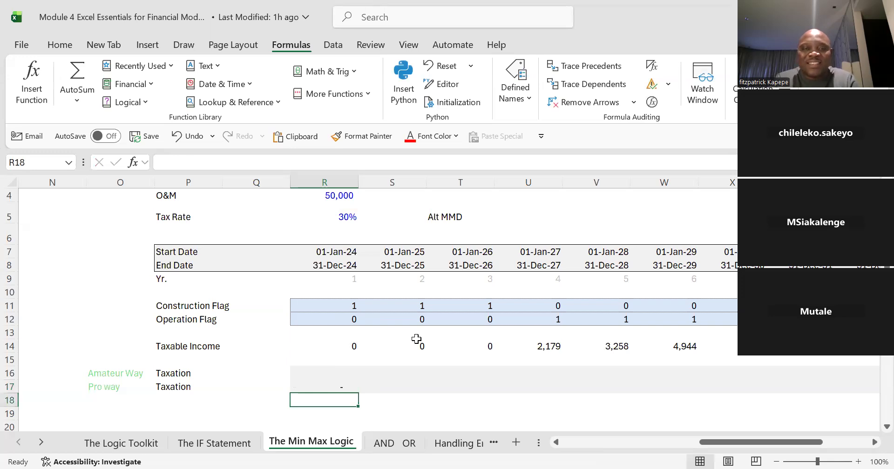
Fill the Pro way Taxation formula from R17 across to V17 and clear the contents of that range.
{"action": "key", "text": "Up"}
{"action": "key", "text": "shift+Right"}
{"action": "key", "text": "shift+Right"}
{"action": "key", "text": "shift+Right"}
{"action": "key", "text": "shift+Right"}
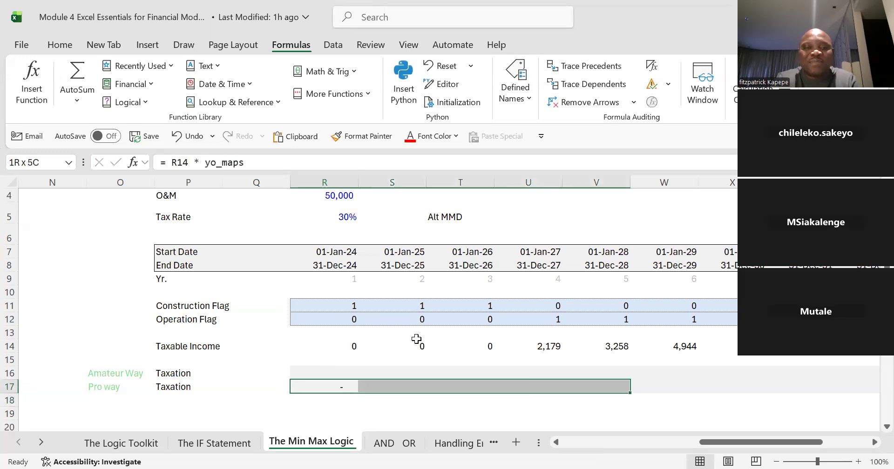
{"action": "key", "text": "ctrl+r"}
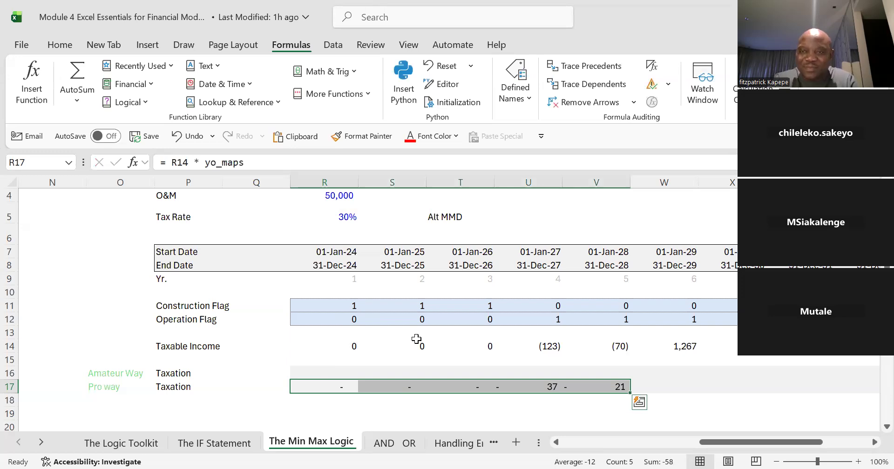
{"action": "key", "text": "Delete"}
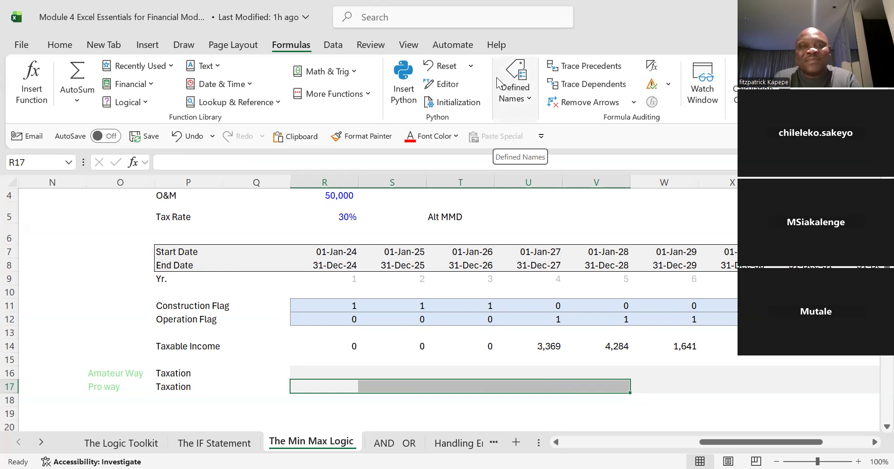
Delete the defined name yo_maps from the workbook.
{"action": "left_click", "coordinate": [529, 102]}
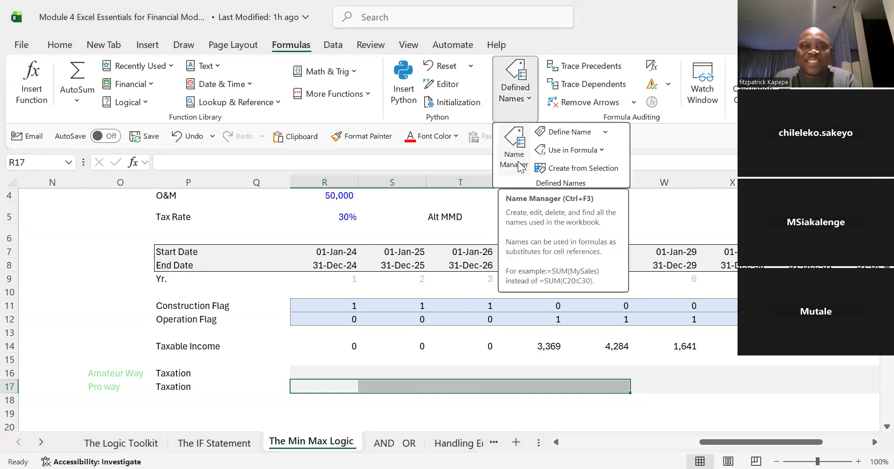
{"action": "left_click", "coordinate": [520, 166]}
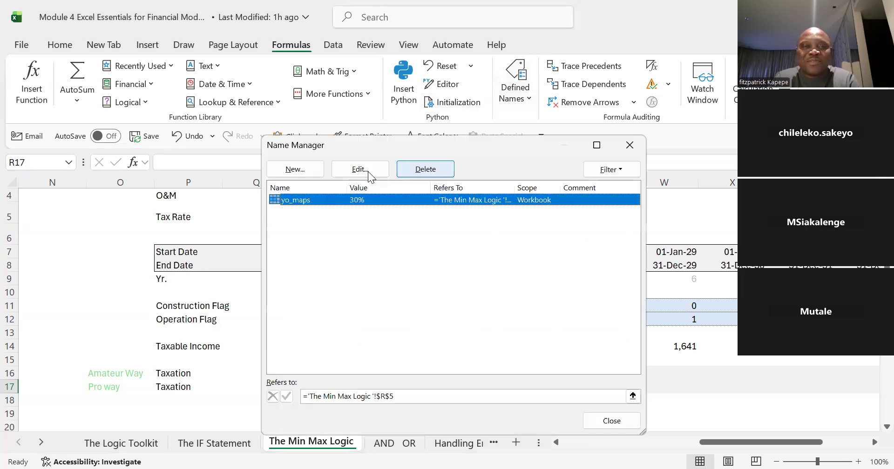
{"action": "left_click", "coordinate": [423, 170]}
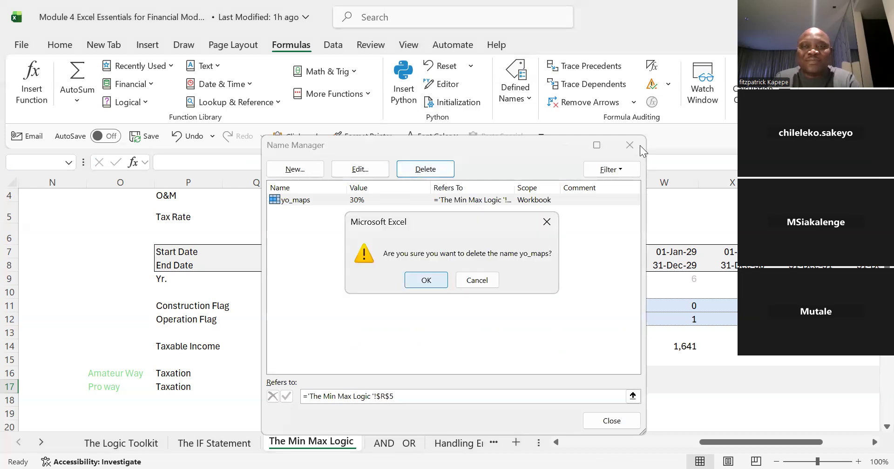
{"action": "key", "text": "Return"}
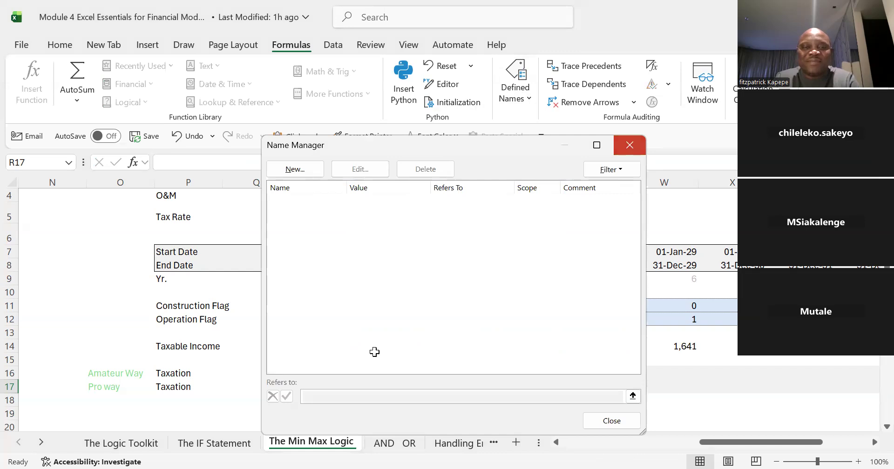
{"action": "key", "text": "Escape"}
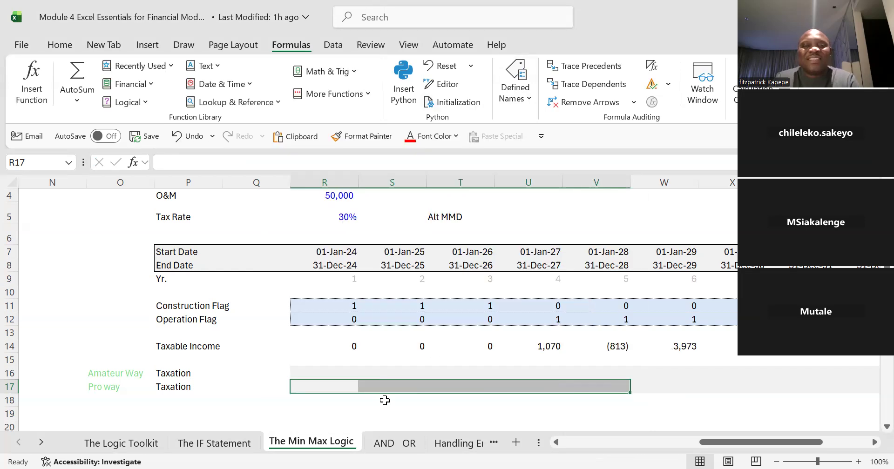
{"action": "left_click", "coordinate": [326, 385]}
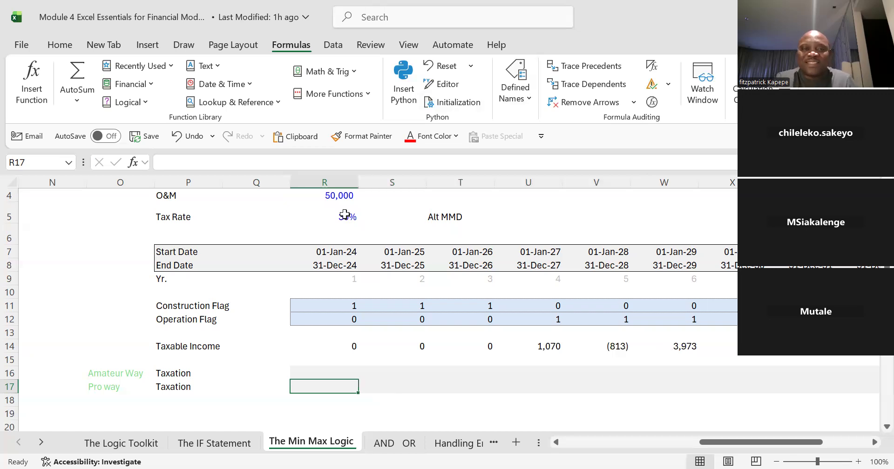
{"action": "left_click", "coordinate": [325, 214]}
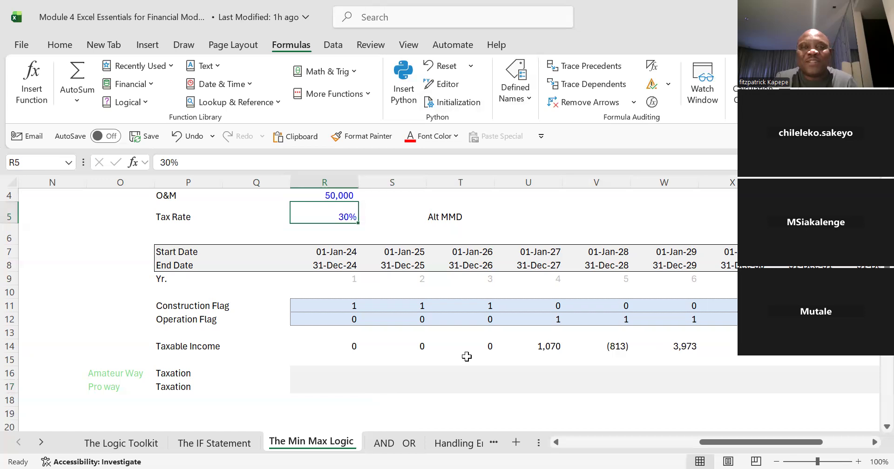
{"action": "left_click", "coordinate": [515, 90]}
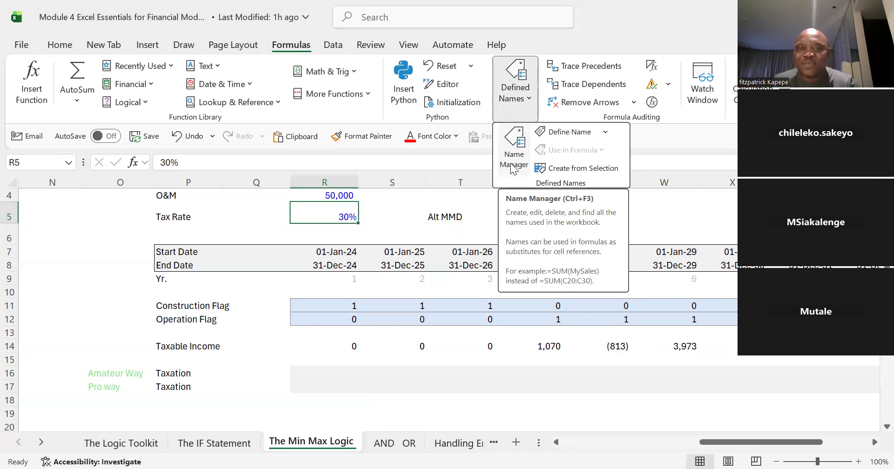
{"action": "left_click", "coordinate": [569, 132]}
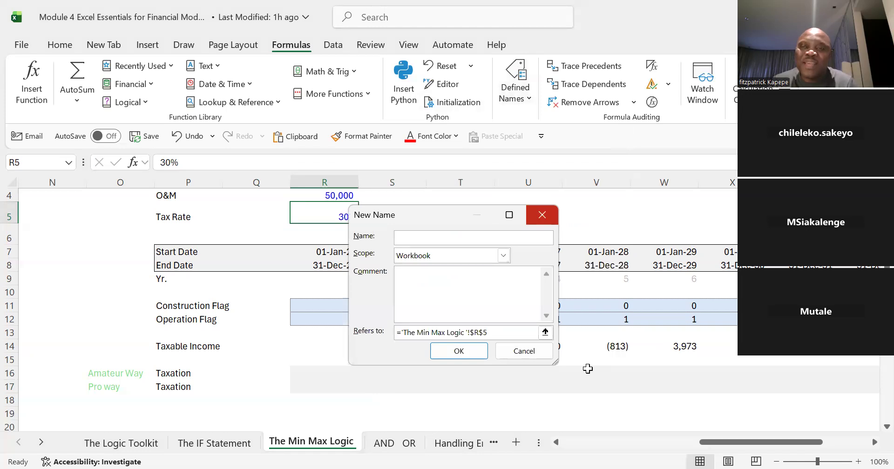
{"action": "key", "text": "Escape"}
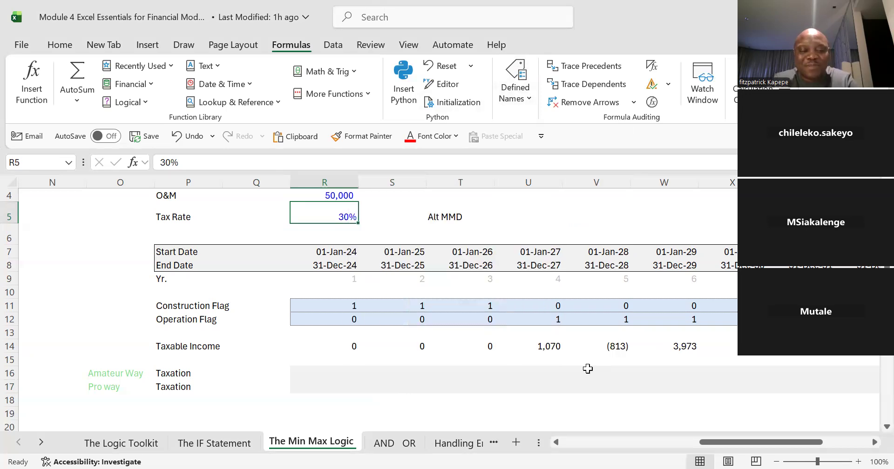
{"action": "key", "text": "alt"}
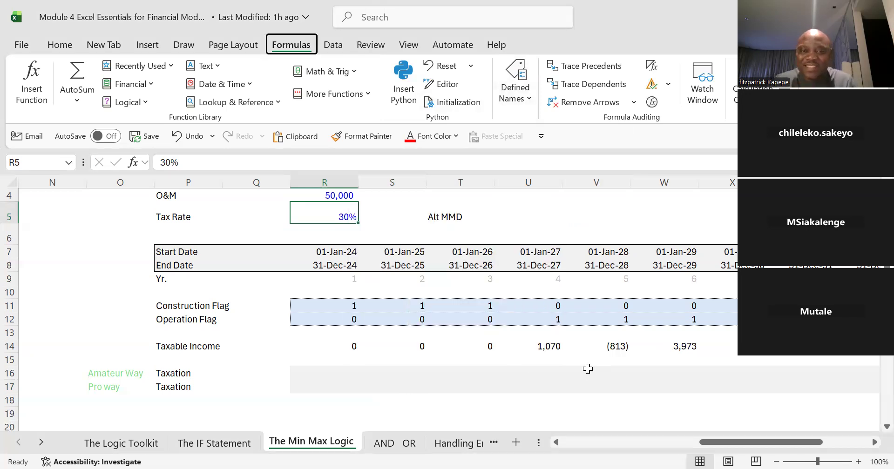
{"action": "key", "text": "m"}
{"action": "key", "text": "m"}
{"action": "key", "text": "d"}
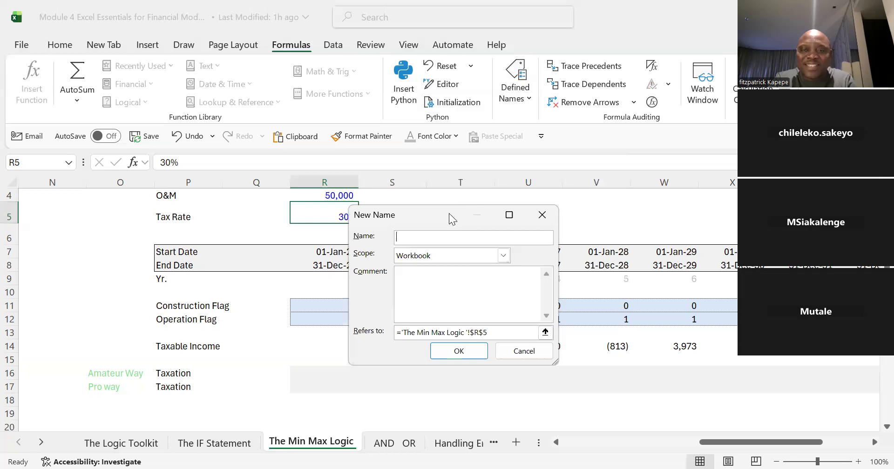
{"action": "left_click_drag", "start_coordinate": [449, 213], "coordinate": [454, 260]}
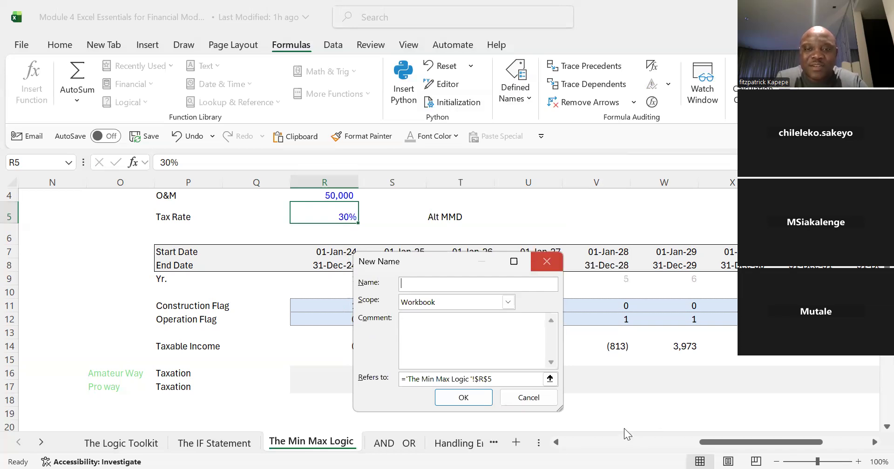
{"action": "key", "text": "Escape"}
Assign the workbook-scoped defined name tax_rate to the Tax Rate cell R5.
{"action": "left_click", "coordinate": [556, 443]}
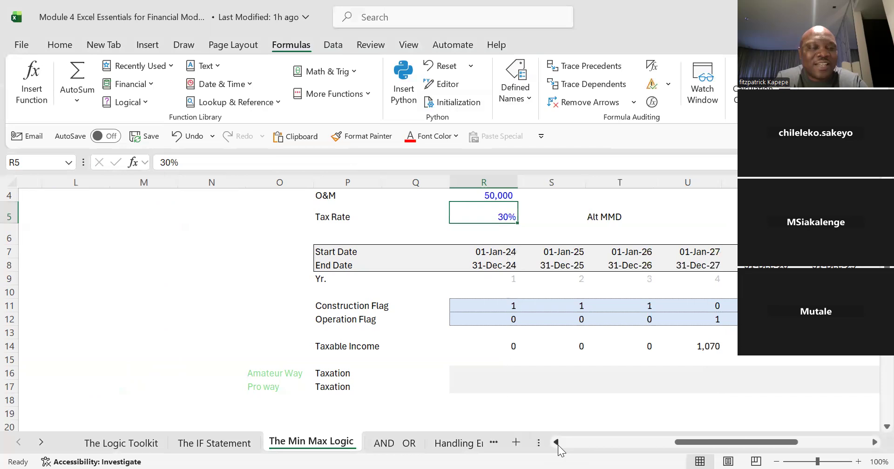
{"action": "left_click", "coordinate": [556, 442]}
{"action": "left_click", "coordinate": [557, 443]}
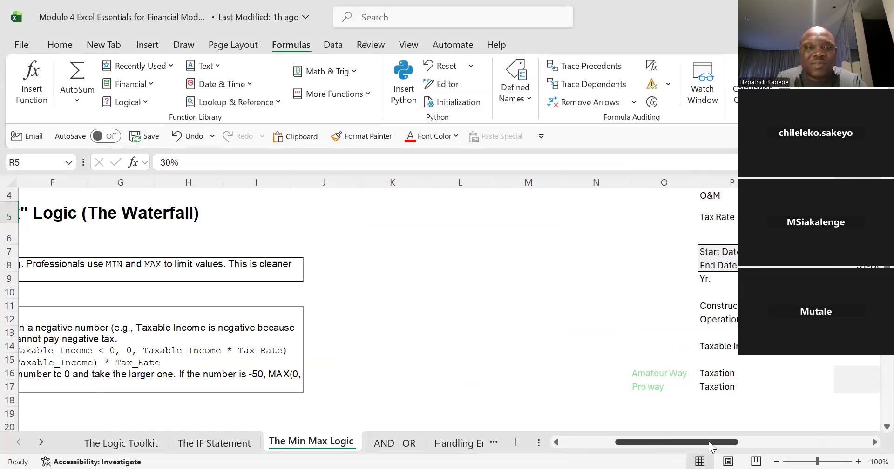
{"action": "left_click_drag", "start_coordinate": [709, 441], "coordinate": [805, 442]}
{"action": "left_click_drag", "start_coordinate": [708, 441], "coordinate": [709, 441]}
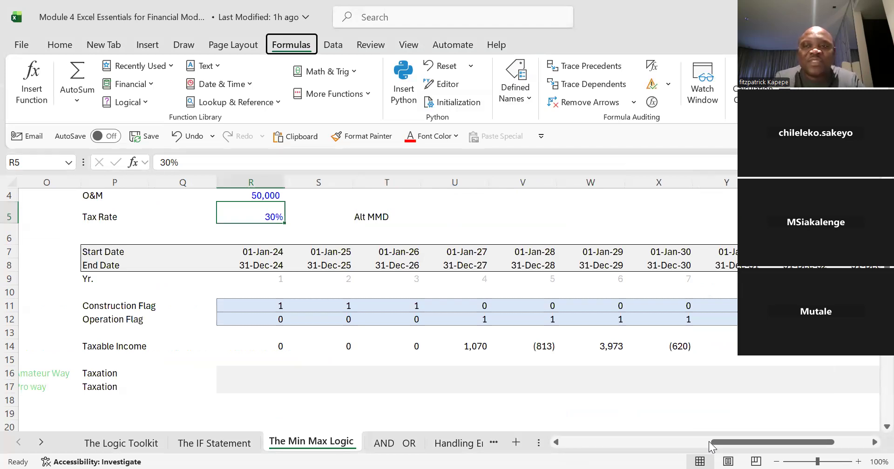
{"action": "type", "text": "mdtax"}
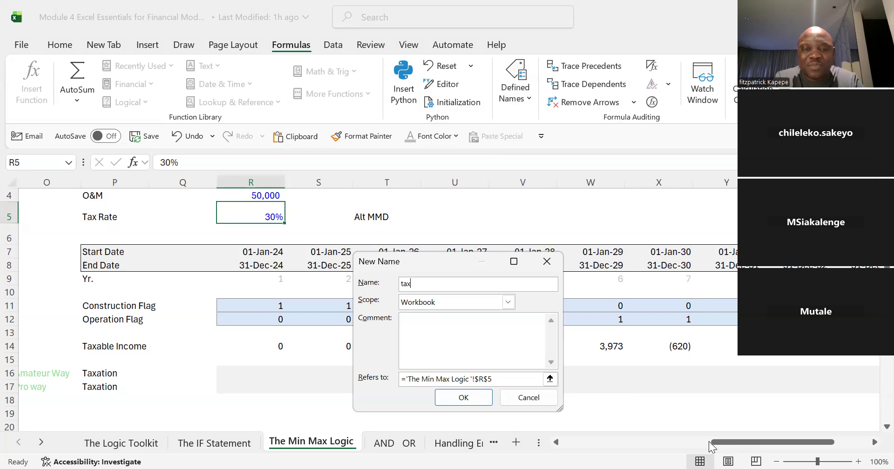
{"action": "type", "text": "_rate"}
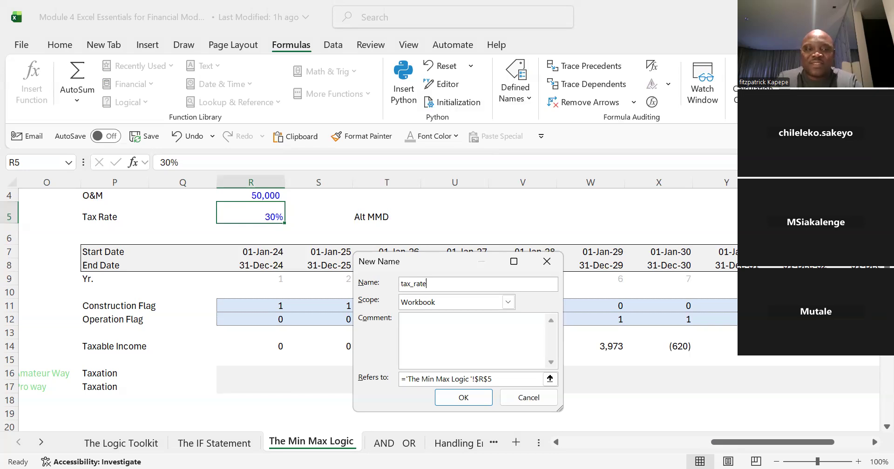
{"action": "key", "text": "Return"}
Enter a Pro way Taxation formula in R17 that multiplies MAX(R14, 0) by the defined name tax_rate.
{"action": "left_click", "coordinate": [247, 371]}
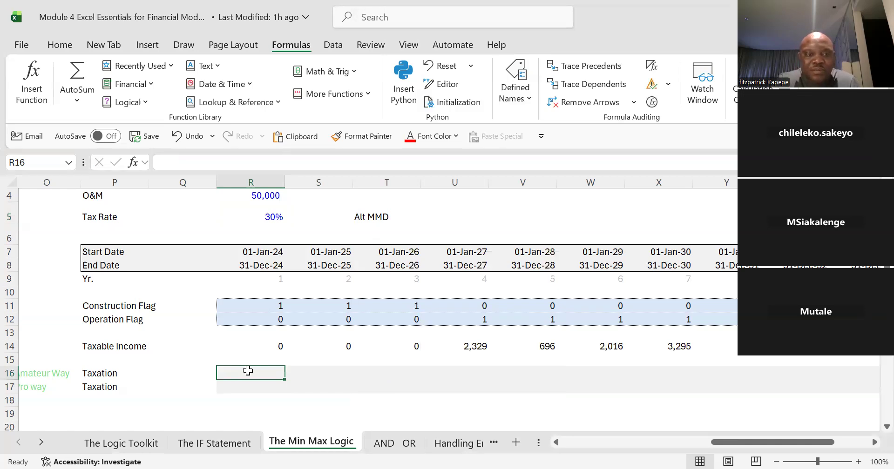
{"action": "key", "text": "Left"}
{"action": "key", "text": "Left"}
{"action": "key", "text": "Left"}
{"action": "key", "text": "Left"}
{"action": "key", "text": "Right"}
{"action": "key", "text": "Right"}
{"action": "key", "text": "Right"}
{"action": "key", "text": "Right"}
{"action": "key", "text": "Down"}
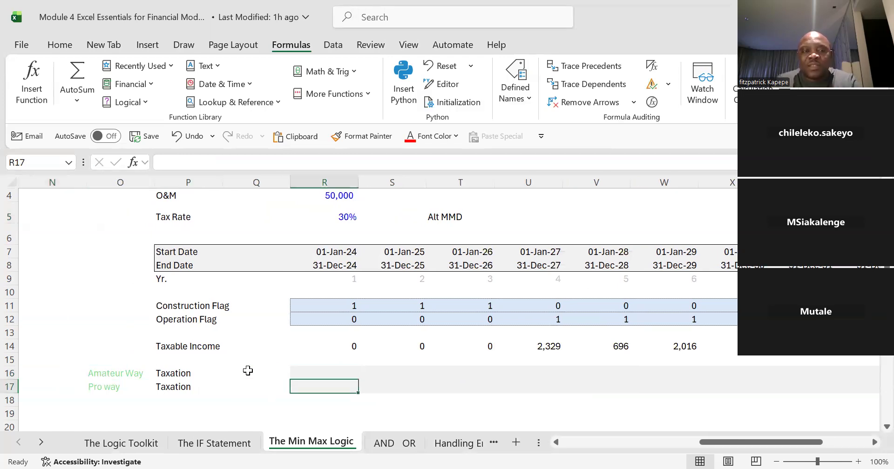
{"action": "type", "text": "="}
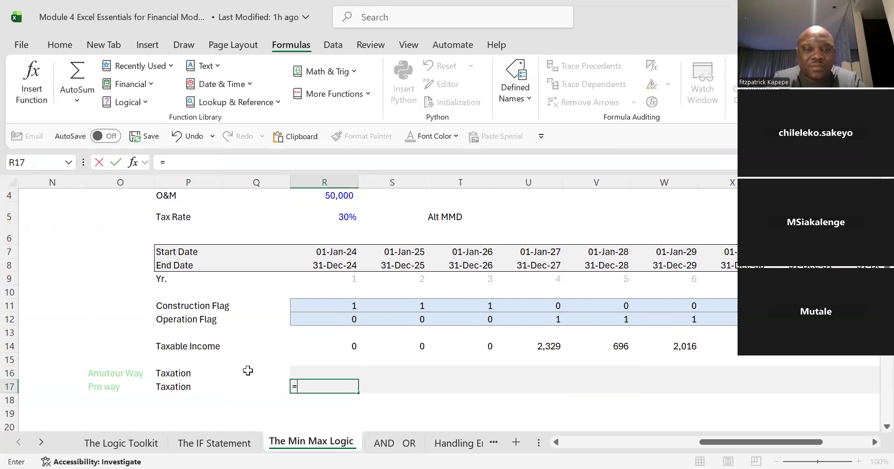
{"action": "type", "text": " MAX("}
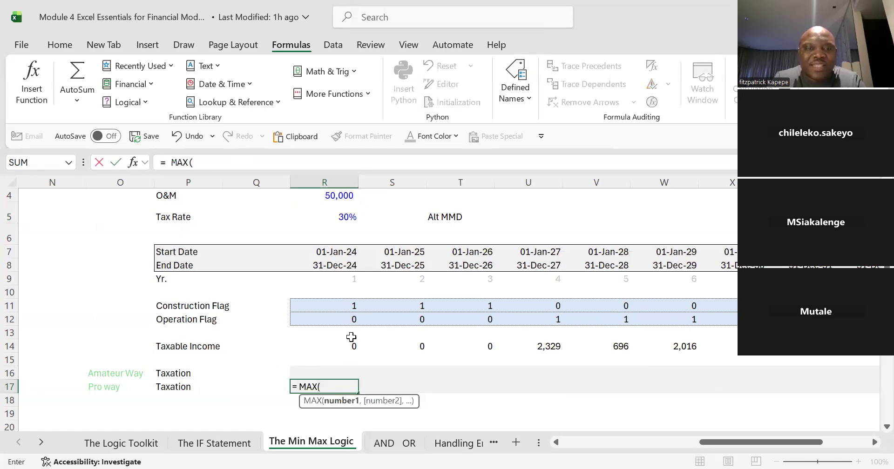
{"action": "left_click", "coordinate": [352, 347]}
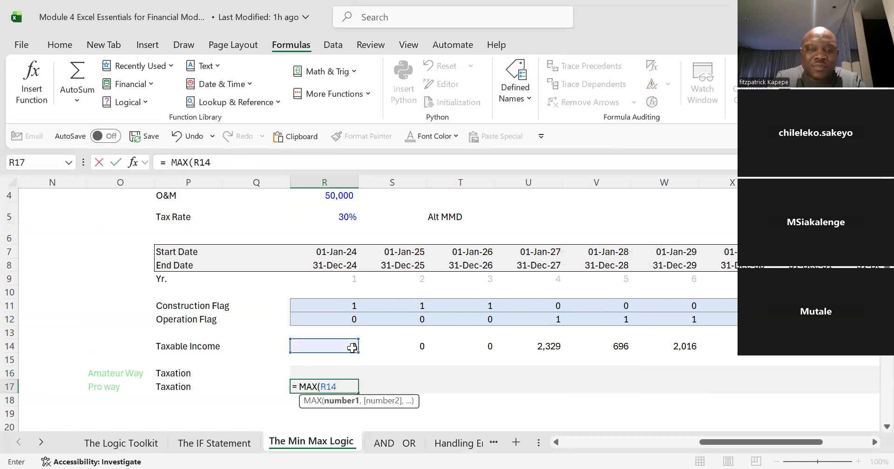
{"action": "type", "text": ","}
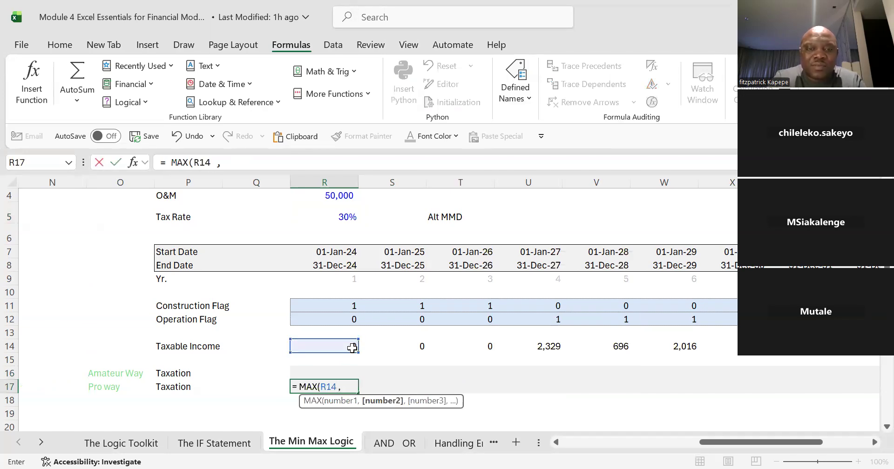
{"action": "type", "text": " 0) *"}
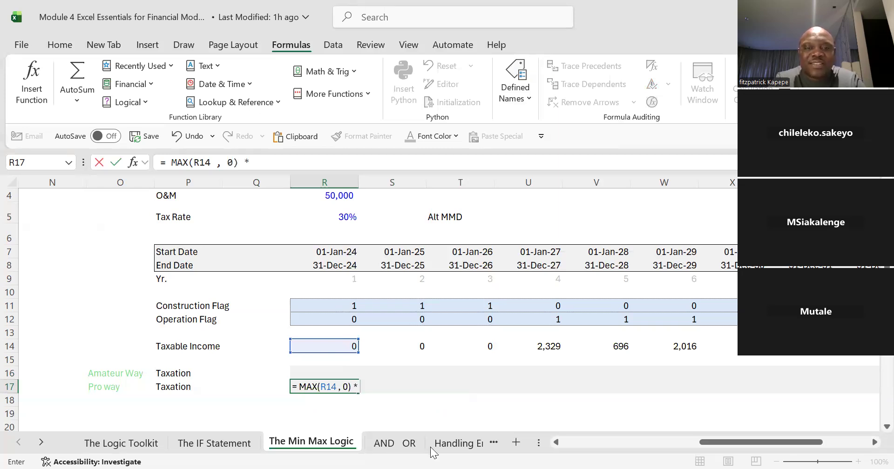
{"action": "type", "text": " ta"}
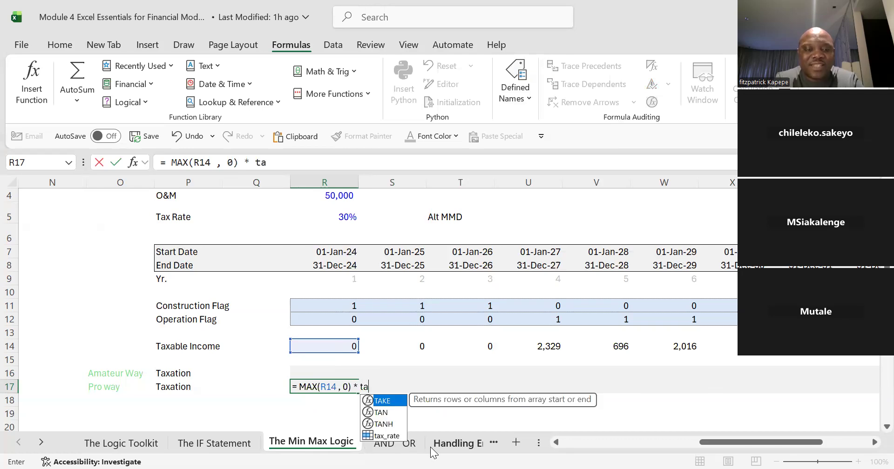
{"action": "type", "text": "x"}
{"action": "key", "text": "Tab"}
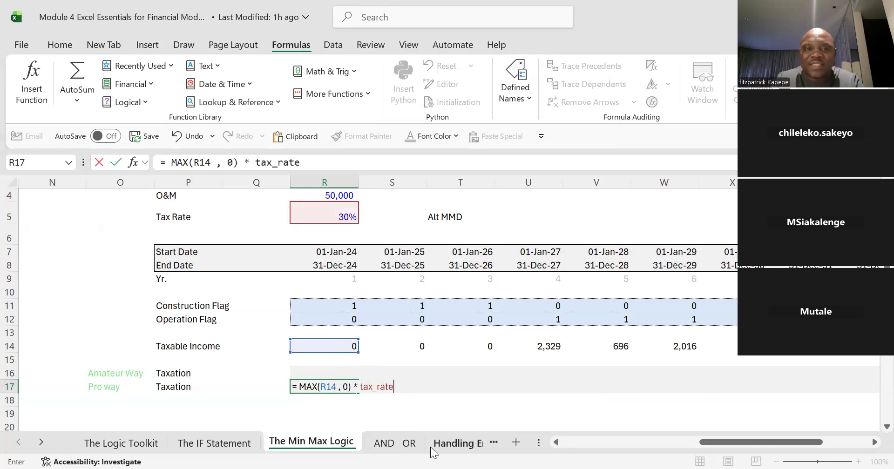
{"action": "key", "text": "Return"}
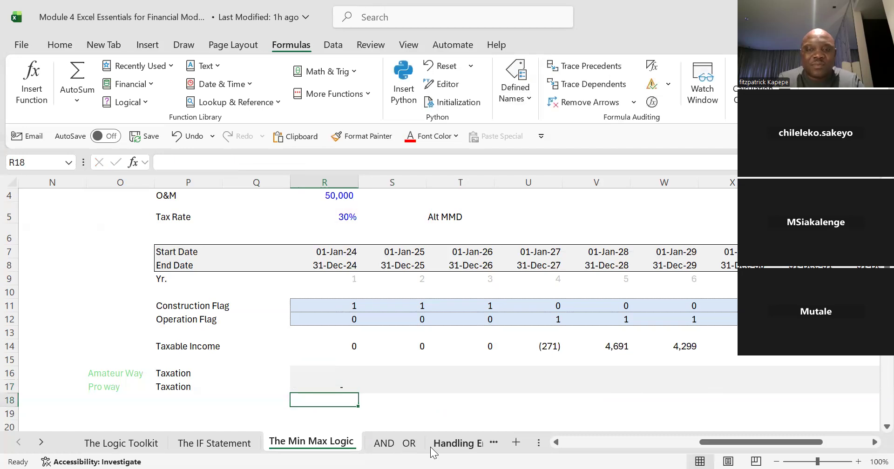
Fill the Pro way Taxation formula from R17 across to AC17 and check the formulas in the first cells.
{"action": "key", "text": "Up"}
{"action": "key", "text": "shift+Right"}
{"action": "key", "text": "shift+Right"}
{"action": "key", "text": "shift+Right"}
{"action": "key", "text": "shift+Right"}
{"action": "key", "text": "shift+Right"}
{"action": "key", "text": "shift+Right"}
{"action": "key", "text": "shift+Right"}
{"action": "key", "text": "shift+Right"}
{"action": "key", "text": "shift+Right"}
{"action": "key", "text": "shift+Right"}
{"action": "key", "text": "shift+Right"}
{"action": "key", "text": "shift+Right"}
{"action": "key", "text": "shift+Right"}
{"action": "key", "text": "shift+Right"}
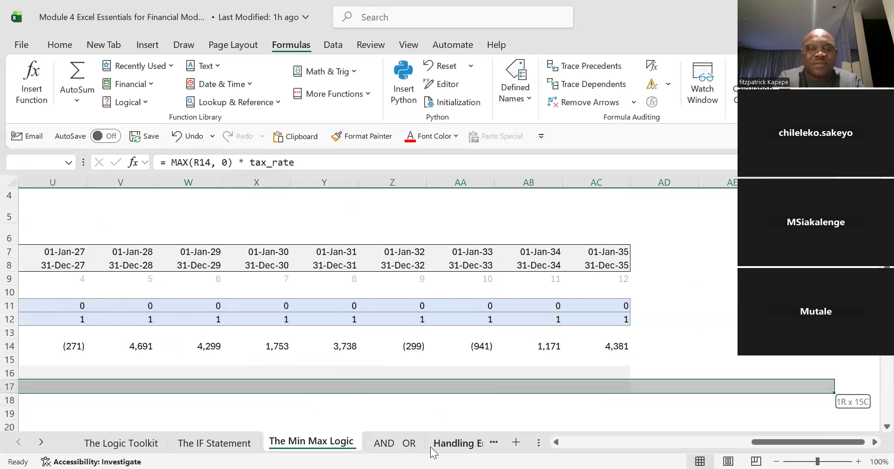
{"action": "key", "text": "shift+Left"}
{"action": "key", "text": "shift+Left"}
{"action": "key", "text": "shift+Left"}
{"action": "key", "text": "ctrl+r"}
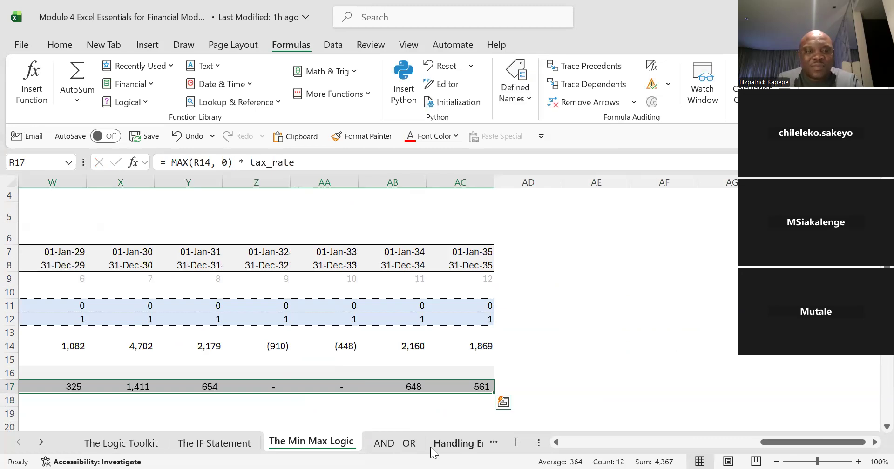
{"action": "key", "text": "Left"}
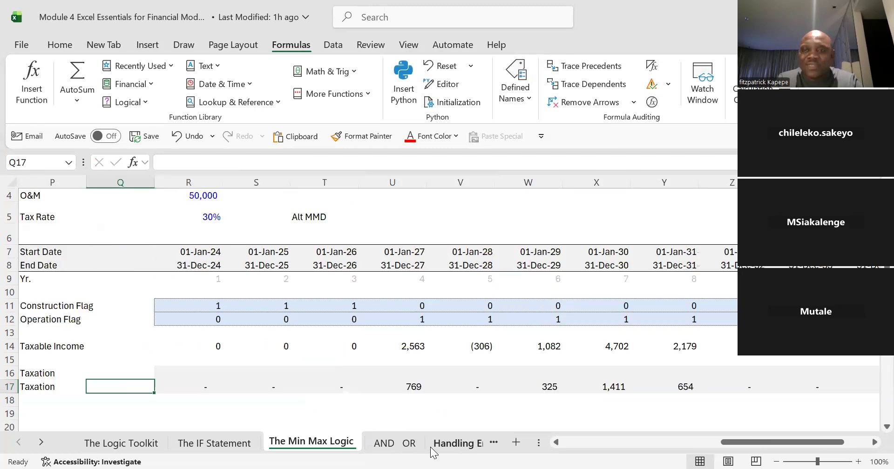
{"action": "key", "text": "Right"}
{"action": "key", "text": "Right"}
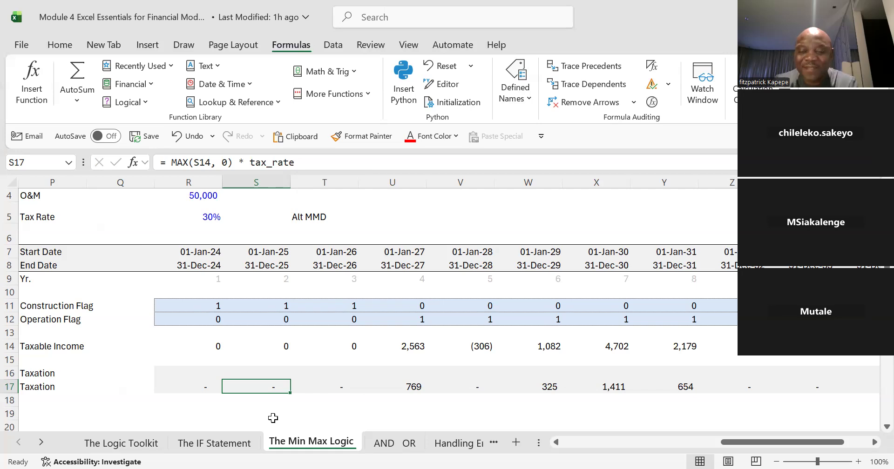
{"action": "key", "text": "Left"}
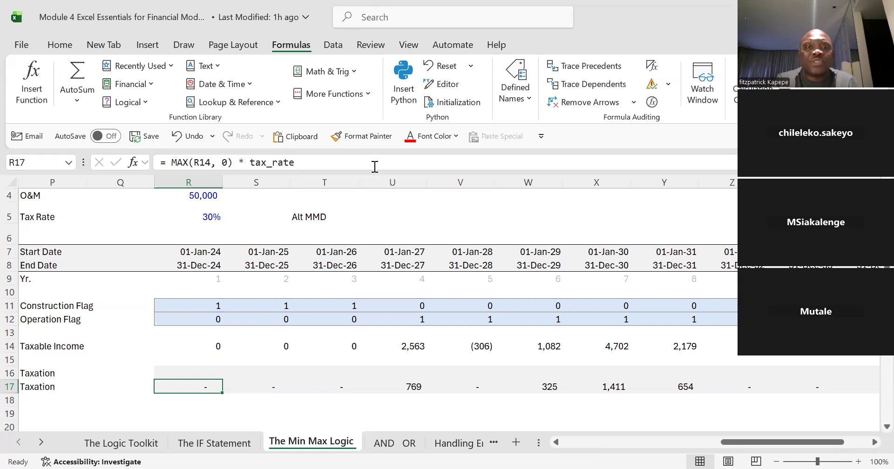
Delete the defined name tax_rate from the workbook.
{"action": "left_click", "coordinate": [510, 80]}
{"action": "left_click", "coordinate": [513, 158]}
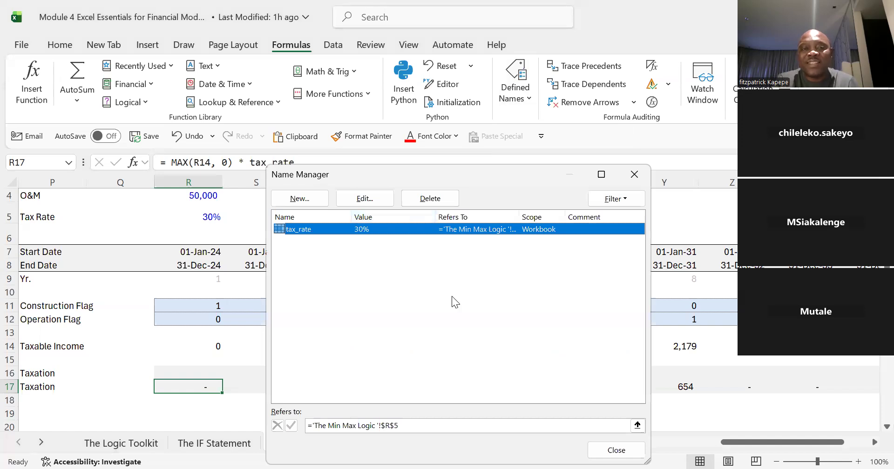
{"action": "left_click", "coordinate": [430, 200]}
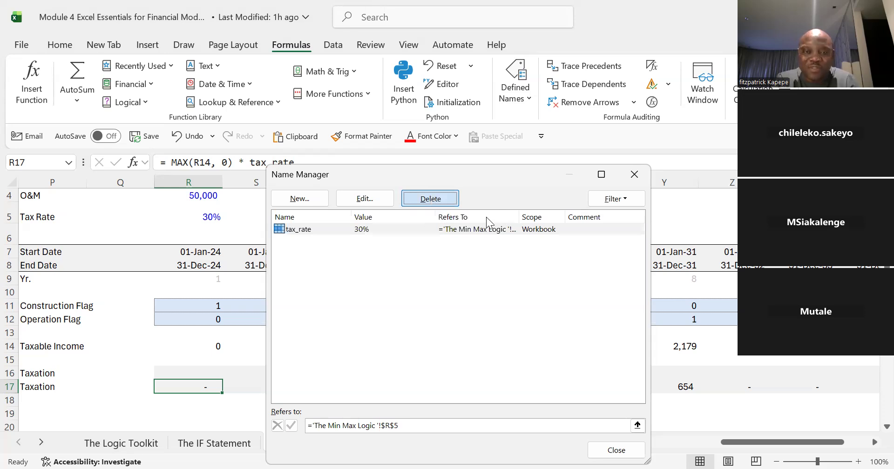
{"action": "left_click", "coordinate": [438, 227]}
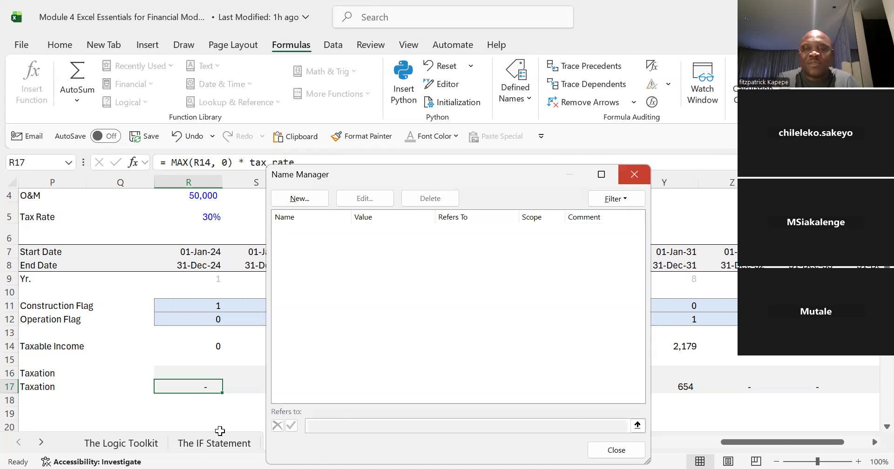
{"action": "key", "text": "Escape"}
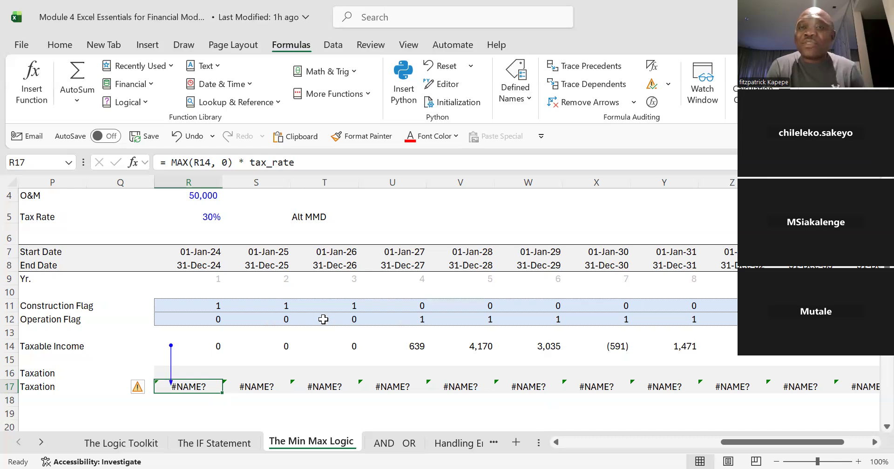
Remove the tracer arrows and clear the Pro way Taxation formulas from R17 to AC17.
{"action": "left_click", "coordinate": [572, 103]}
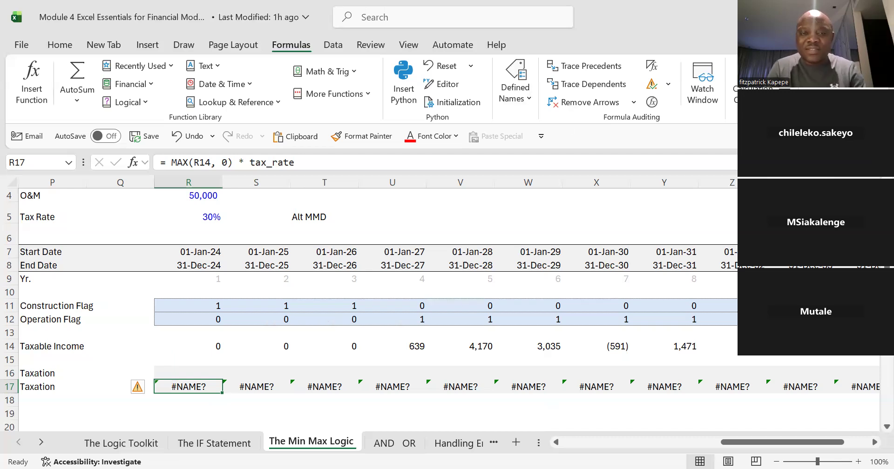
{"action": "key", "text": "ctrl+shift+Right"}
{"action": "key", "text": "Delete"}
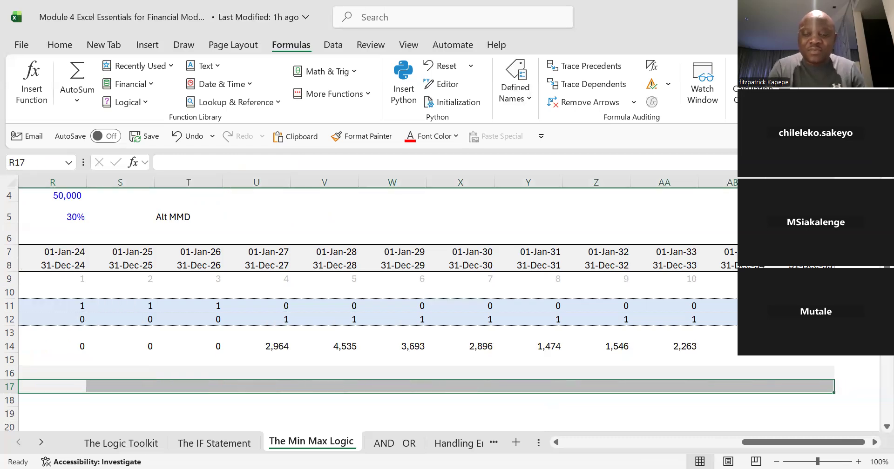
{"action": "key", "text": "Left"}
{"action": "scroll", "coordinate": [372, 302], "scroll_direction": "left", "scroll_amount": 3}
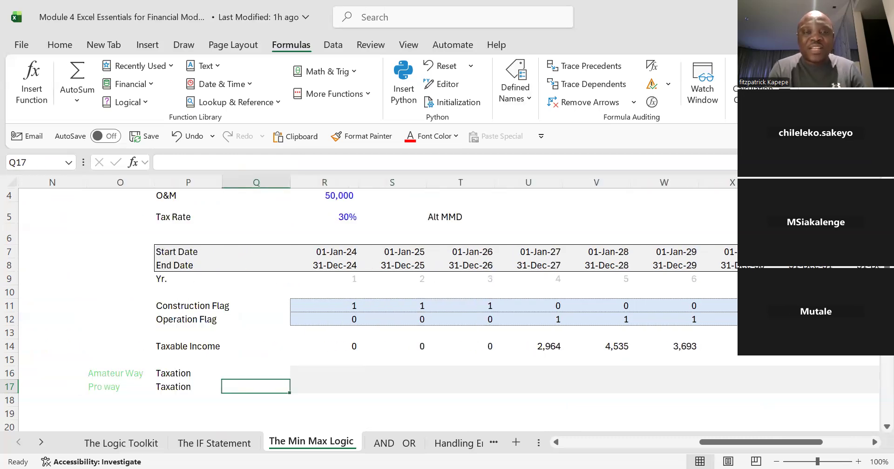
In R16, the Amateur Way Taxation row, enter the formula = IF(R14>0, R14 * $R$5, 0).
{"action": "key", "text": "Right"}
{"action": "key", "text": "Up"}
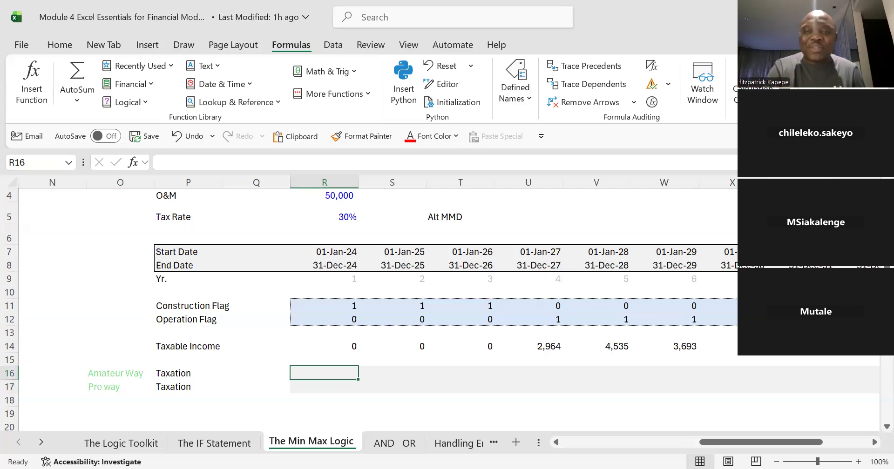
{"action": "type", "text": "="}
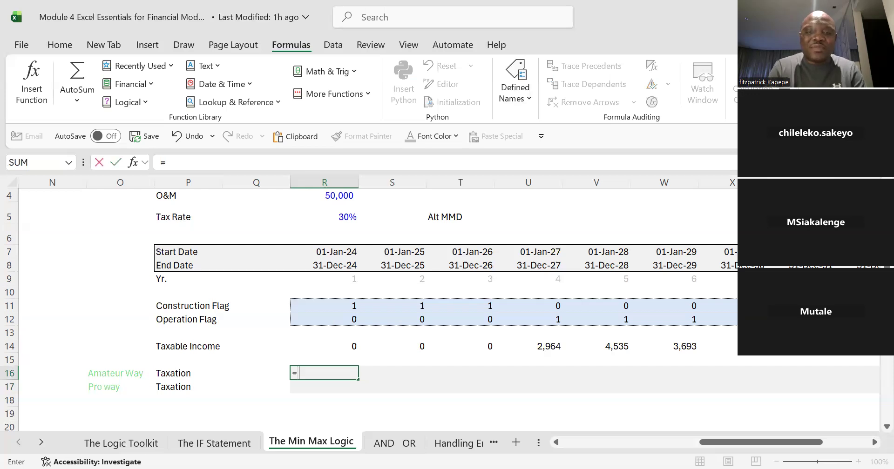
{"action": "type", "text": " if"}
{"action": "key", "text": "Tab"}
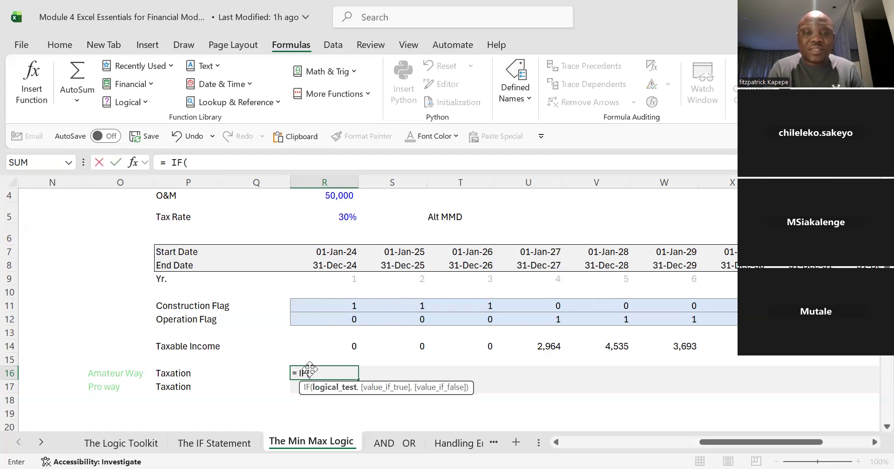
{"action": "left_click", "coordinate": [342, 344]}
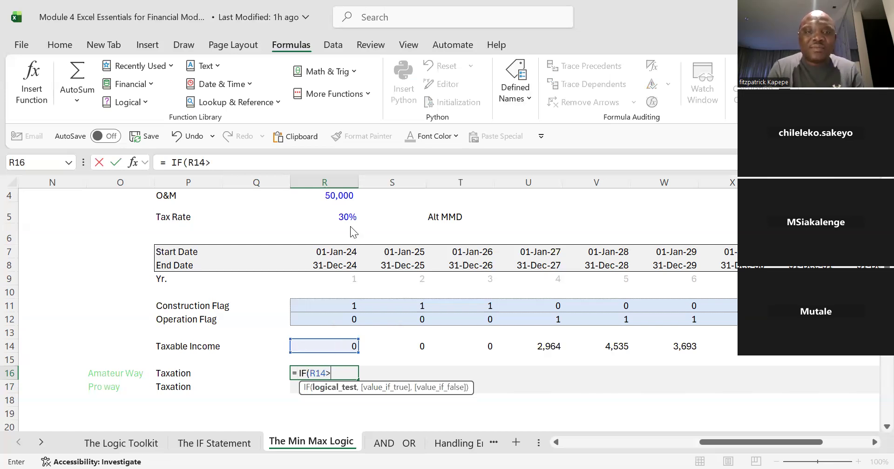
{"action": "type", "text": "0"}
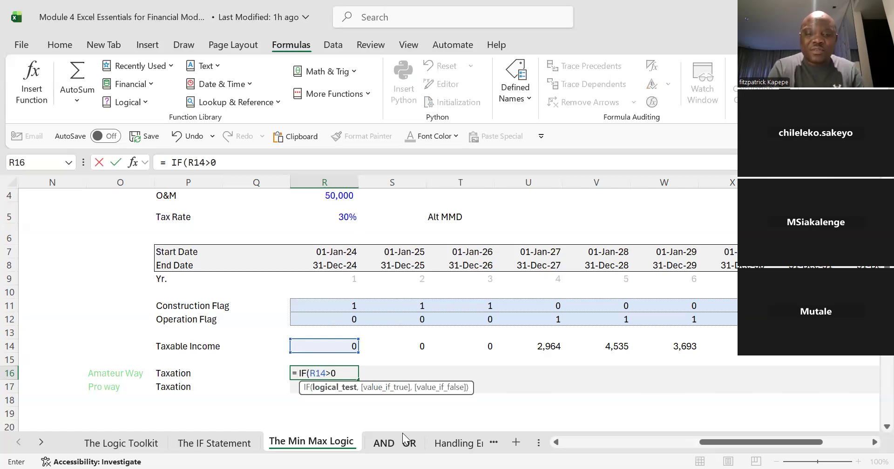
{"action": "type", "text": ","}
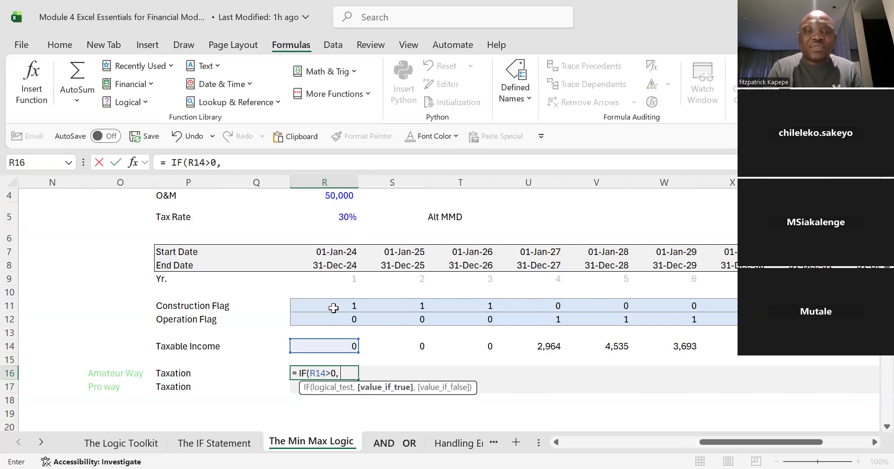
{"action": "left_click", "coordinate": [333, 348]}
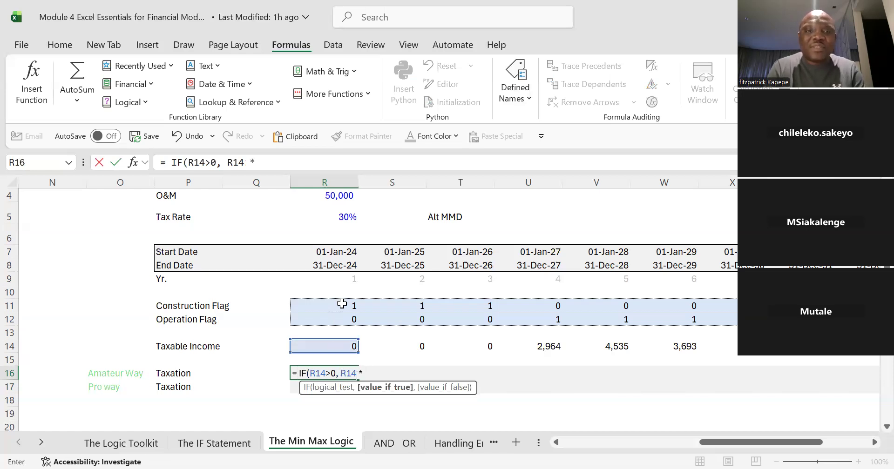
{"action": "left_click", "coordinate": [335, 220]}
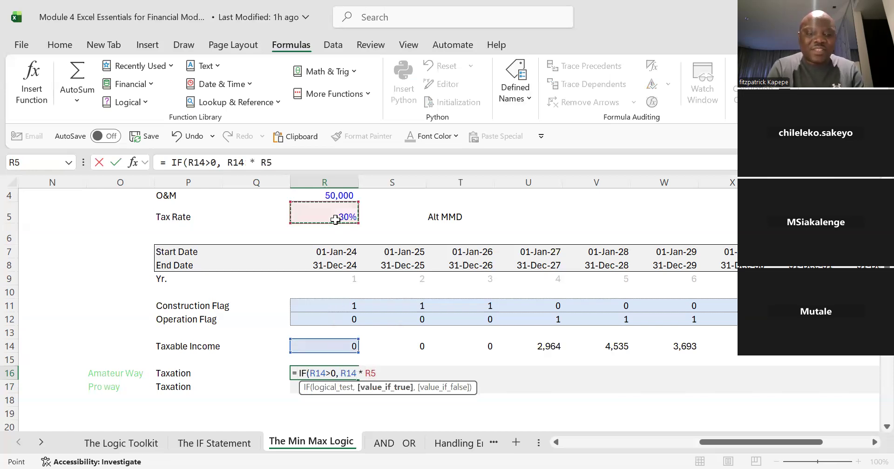
{"action": "key", "text": "F4"}
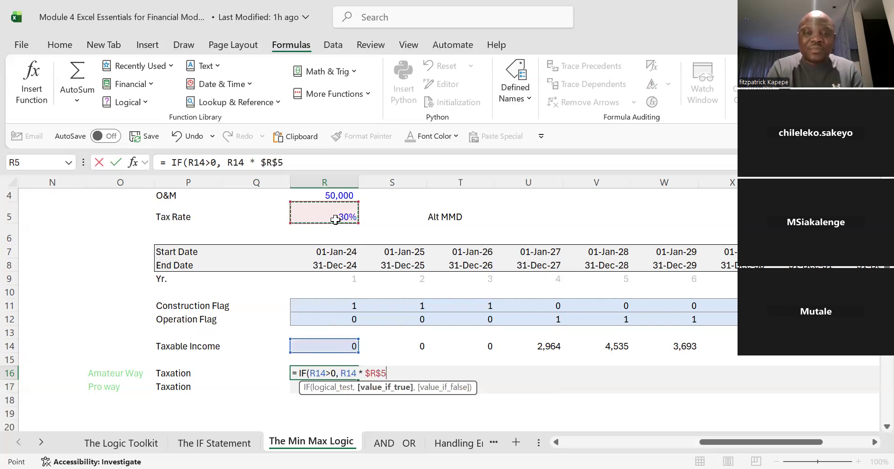
{"action": "type", "text": ", 0"}
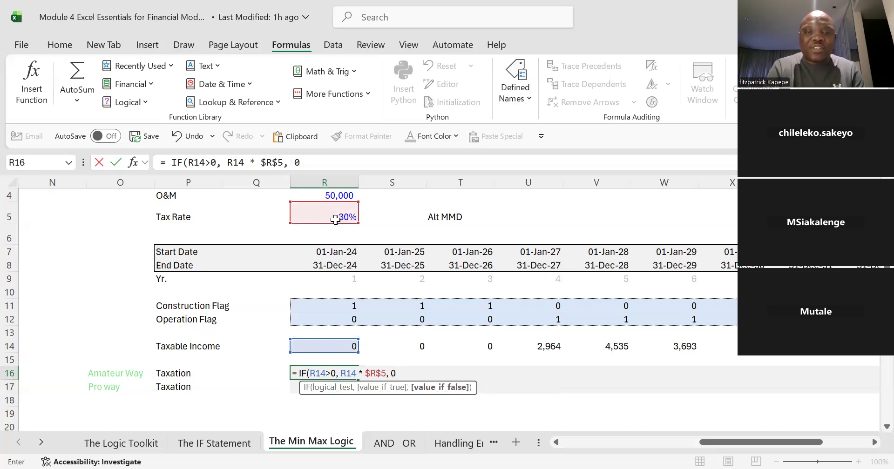
{"action": "type", "text": ")"}
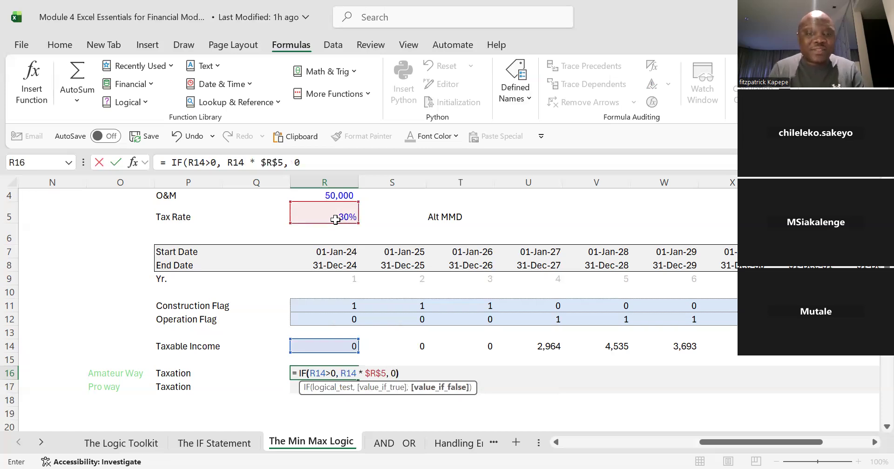
{"action": "key", "text": "Return"}
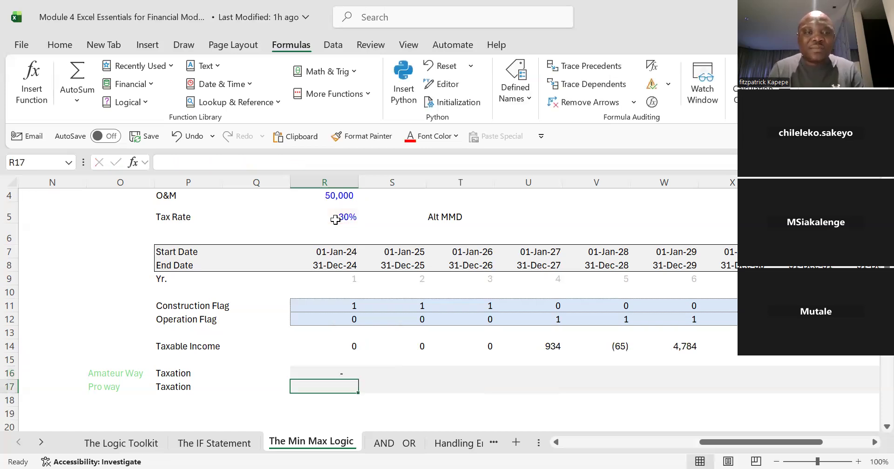
In R17, the Pro way Taxation row, enter the formula = MAX(R14,0) * $R$5.
{"action": "type", "text": "="}
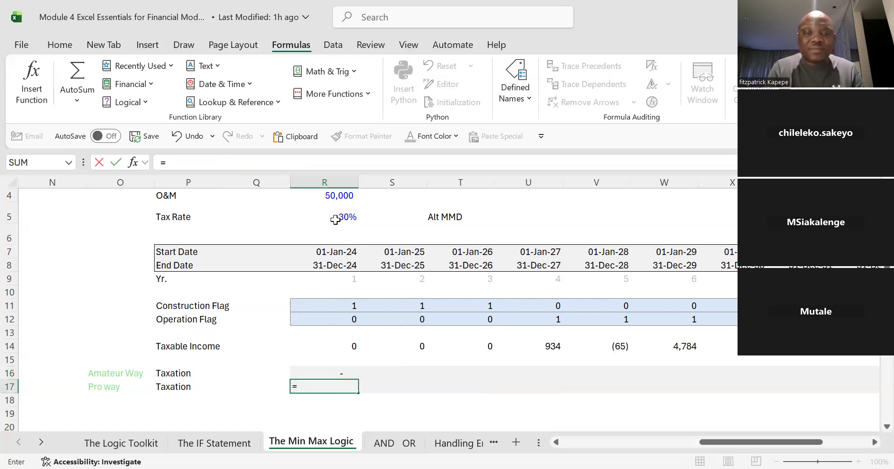
{"action": "type", "text": " MAX("}
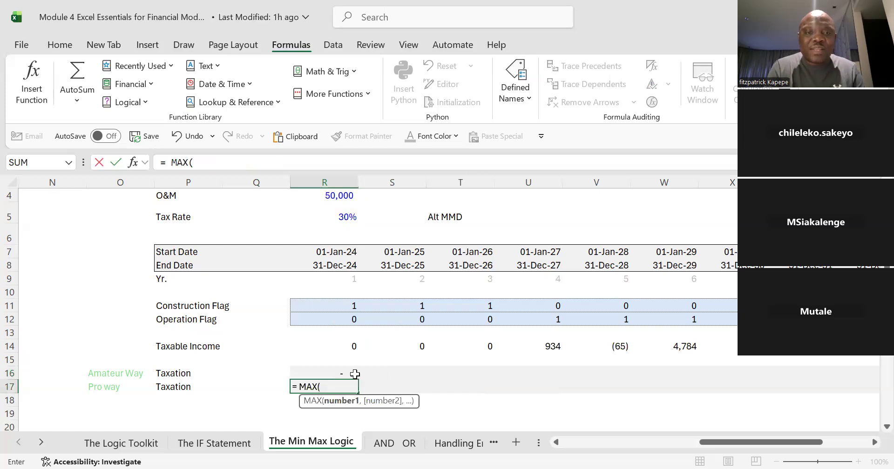
{"action": "left_click", "coordinate": [351, 347]}
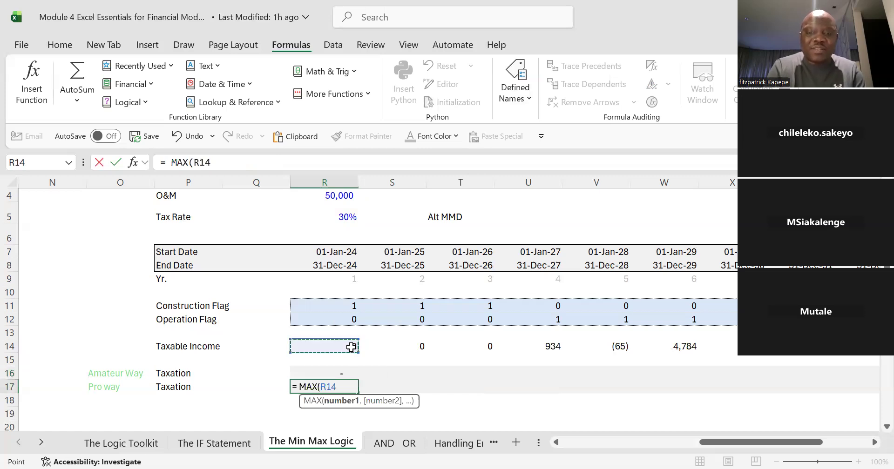
{"action": "type", "text": ",0) *"}
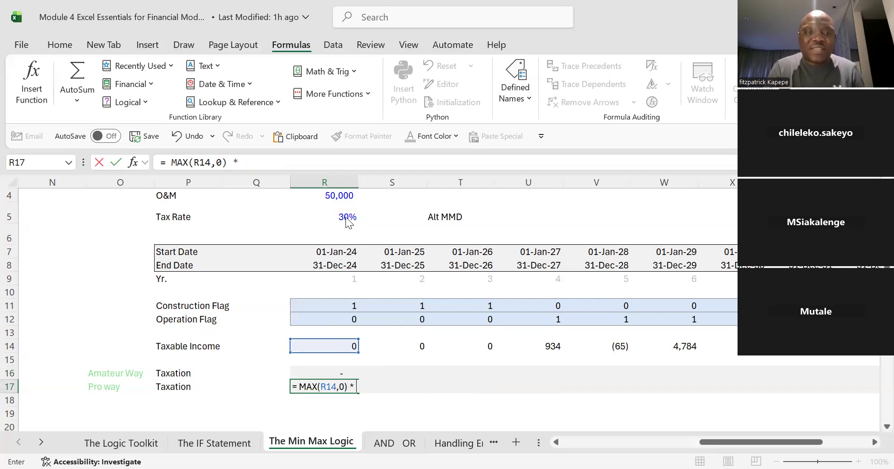
{"action": "left_click", "coordinate": [345, 217]}
{"action": "key", "text": "F4"}
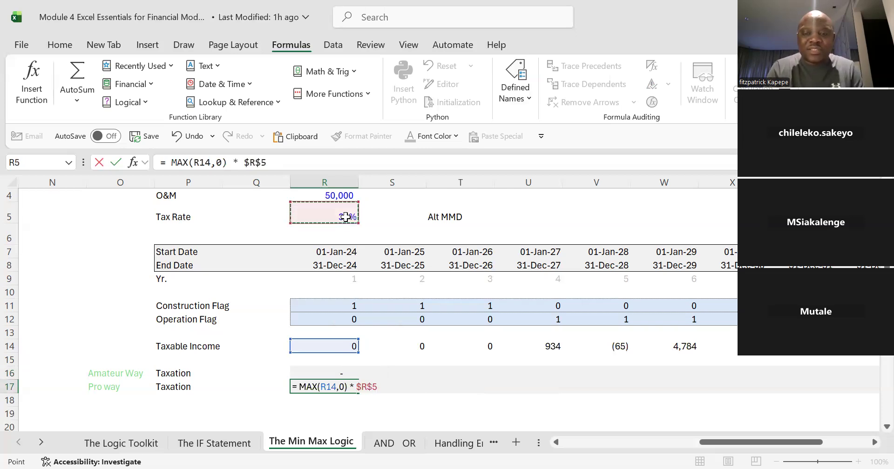
{"action": "key", "text": "Return"}
Fill both Taxation formulas in R16:R17 across the timeline through column AC.
{"action": "key", "text": "Up"}
{"action": "key", "text": "Up"}
{"action": "key", "text": "shift+Down"}
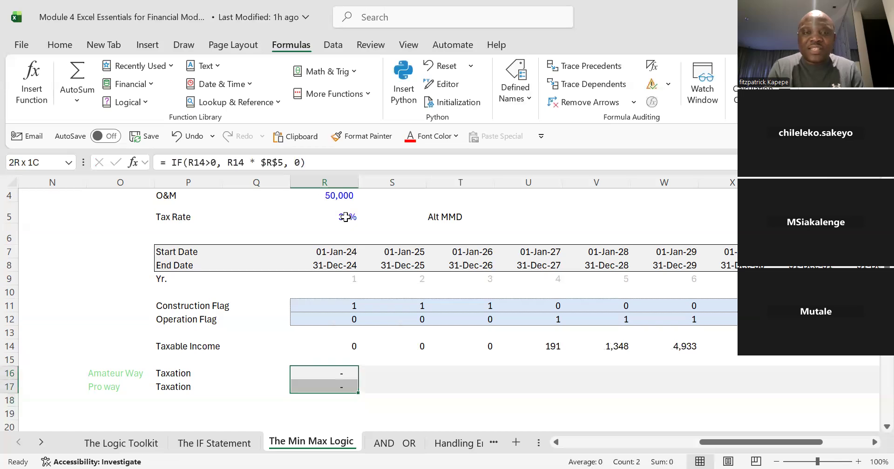
{"action": "key", "text": "shift+Right"}
{"action": "key", "text": "shift+Right"}
{"action": "key", "text": "shift+Right"}
{"action": "key", "text": "shift+Right"}
{"action": "key", "text": "shift+Right"}
{"action": "key", "text": "shift+Right"}
{"action": "key", "text": "shift+Right"}
{"action": "key", "text": "shift+Right"}
{"action": "key", "text": "shift+Right"}
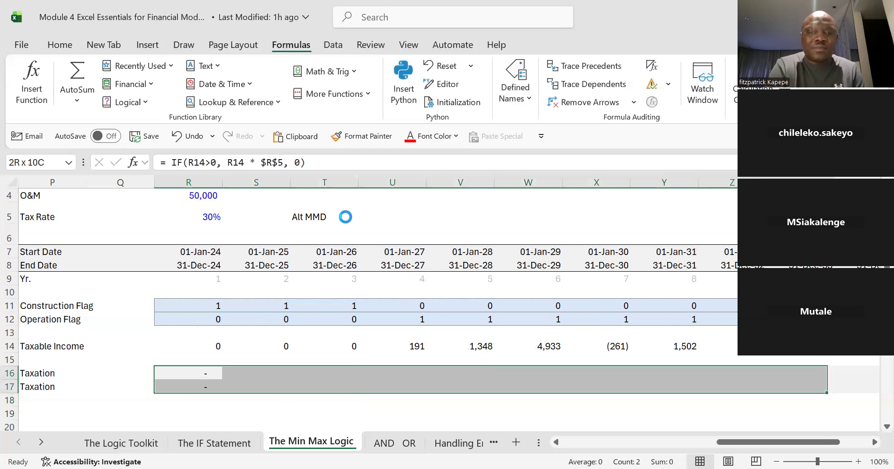
{"action": "key", "text": "shift+Right"}
{"action": "key", "text": "shift+Right"}
{"action": "key", "text": "ctrl+r"}
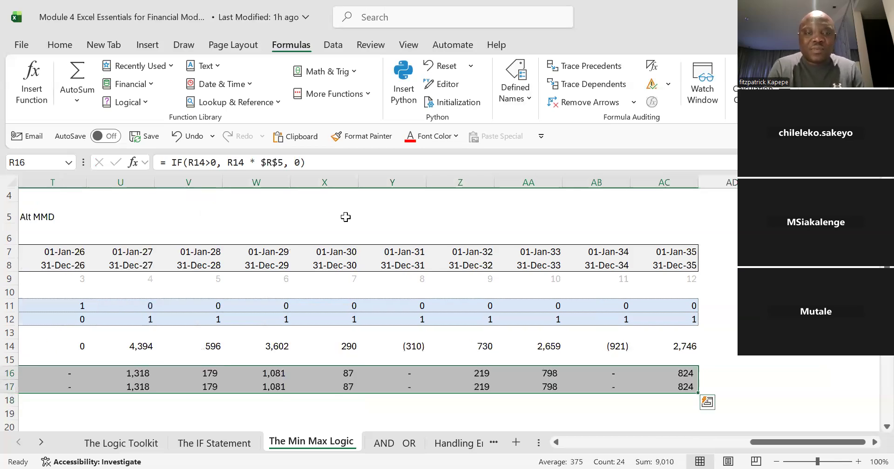
Compare the filled Amateur Way and Pro way Taxation rows and their formulas in R16 and R17.
{"action": "key", "text": "Right"}
{"action": "key", "text": "Right"}
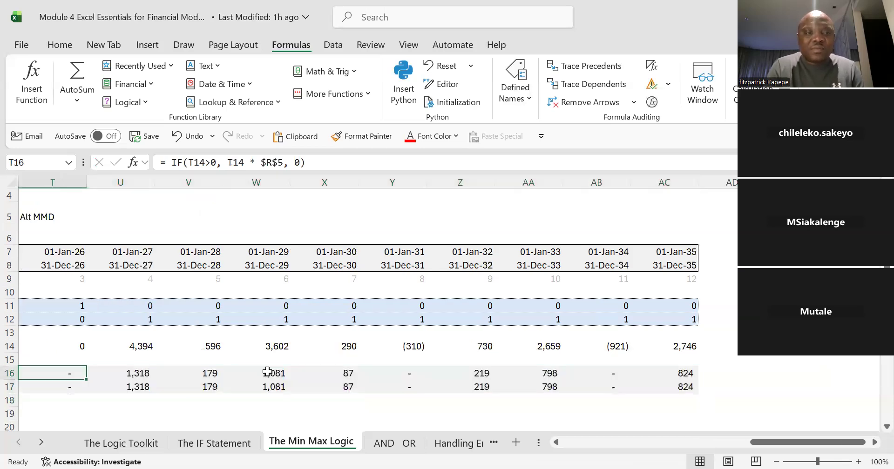
{"action": "key", "text": "Left"}
{"action": "key", "text": "Left"}
{"action": "key", "text": "Left"}
{"action": "key", "text": "Left"}
{"action": "key", "text": "Left"}
{"action": "left_click", "coordinate": [267, 372]}
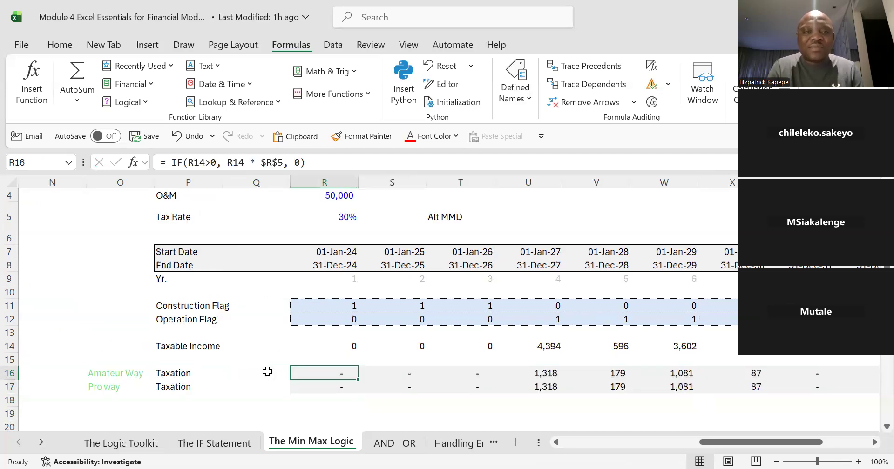
{"action": "key", "text": "Down"}
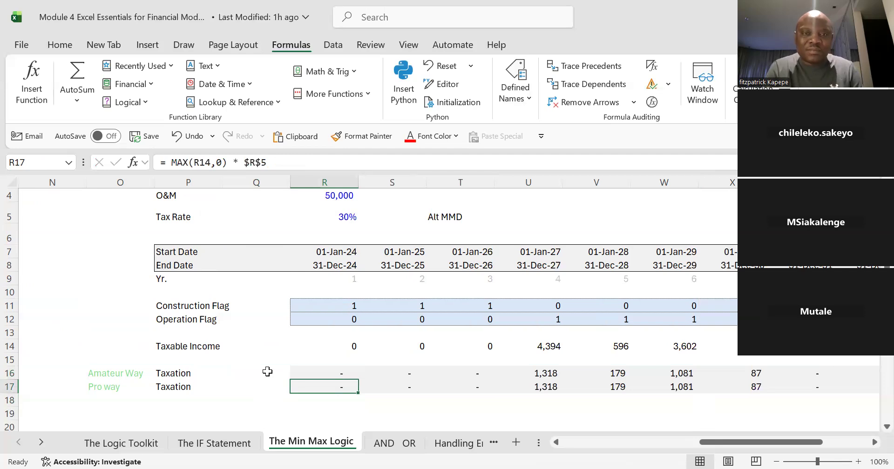
{"action": "key", "text": "alt+Tab"}
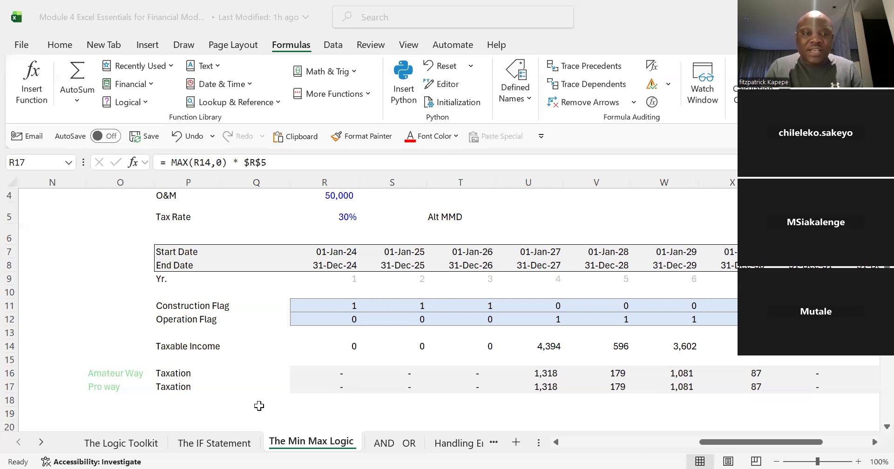
{"action": "key", "text": "alt+Tab"}
{"action": "key", "text": "ctrl+Left"}
{"action": "key", "text": "ctrl+Left"}
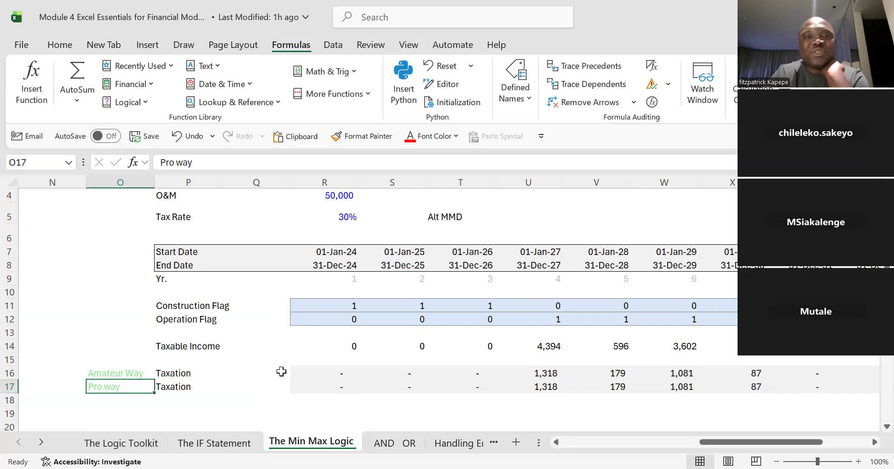
Check the workbook's defined names in the Name Manager and close it.
{"action": "left_click", "coordinate": [514, 77]}
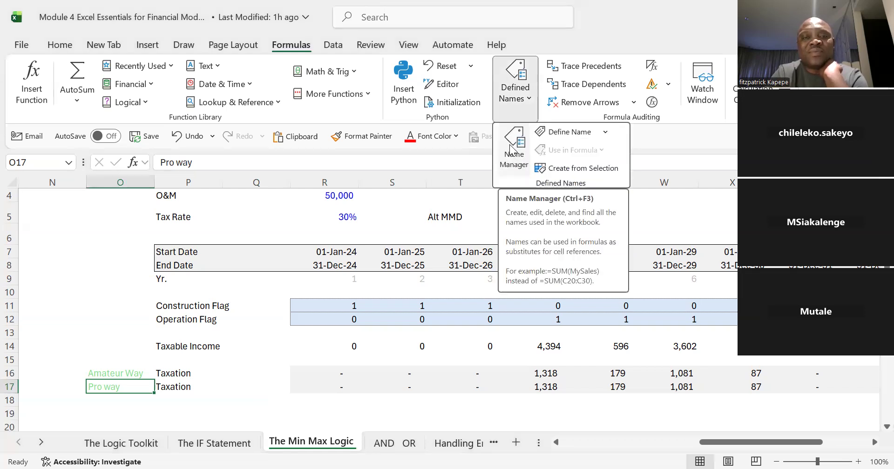
{"action": "left_click", "coordinate": [513, 148]}
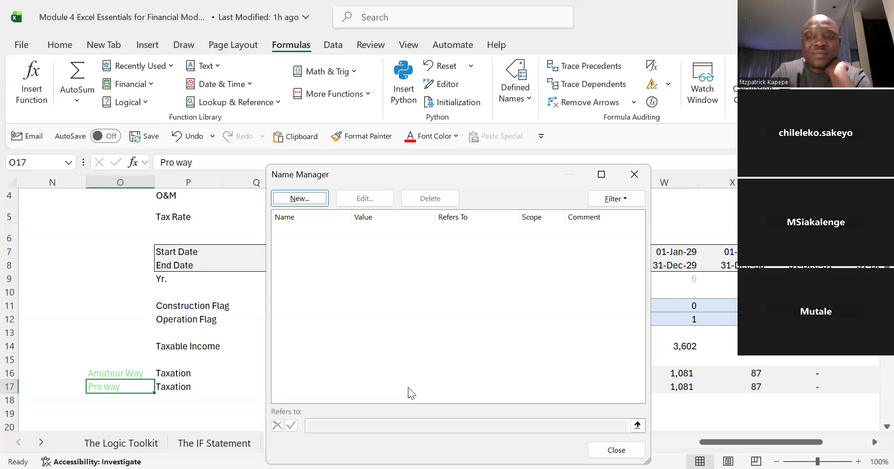
{"action": "left_click", "coordinate": [634, 175]}
Examine the dividend section below, covering the Cash Available, Target Dividend and Dividend Payable rows, starting from R34.
{"action": "left_click", "coordinate": [274, 400]}
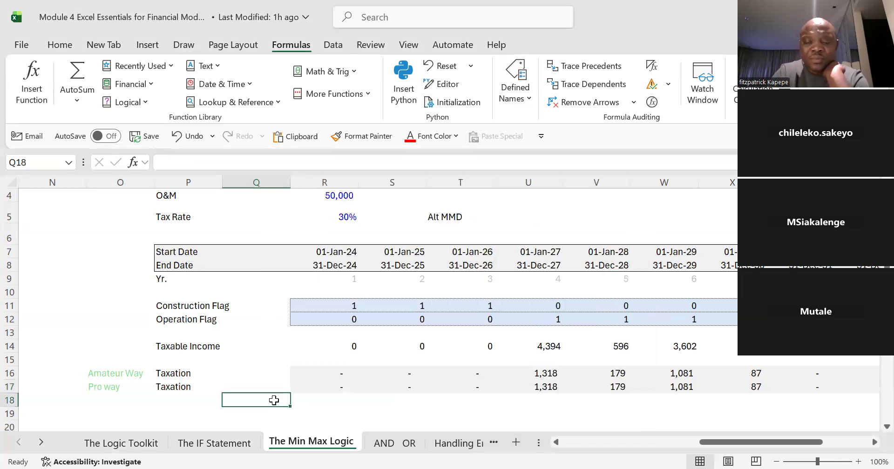
{"action": "key", "text": "Down"}
{"action": "key", "text": "Down"}
{"action": "key", "text": "Down"}
{"action": "key", "text": "Down"}
{"action": "key", "text": "Down"}
{"action": "key", "text": "Down"}
{"action": "key", "text": "Down"}
{"action": "key", "text": "Down"}
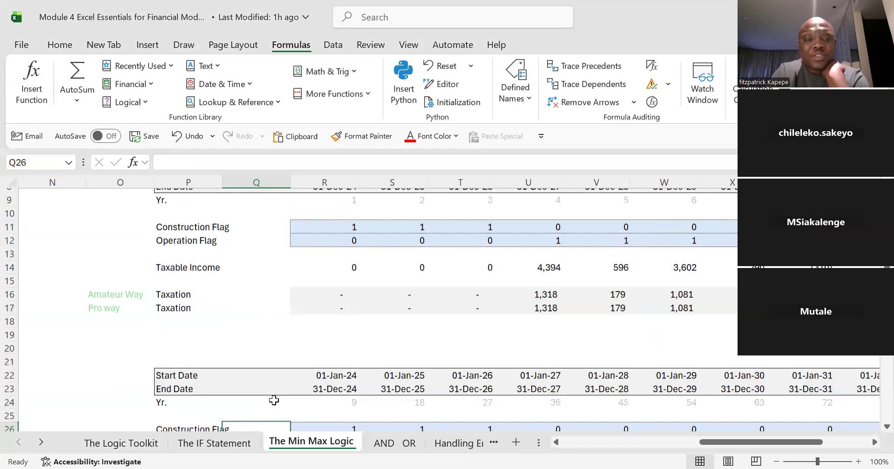
{"action": "key", "text": "Left"}
{"action": "key", "text": "Down"}
{"action": "key", "text": "Down"}
{"action": "key", "text": "Down"}
{"action": "key", "text": "Down"}
{"action": "key", "text": "Down"}
{"action": "key", "text": "Down"}
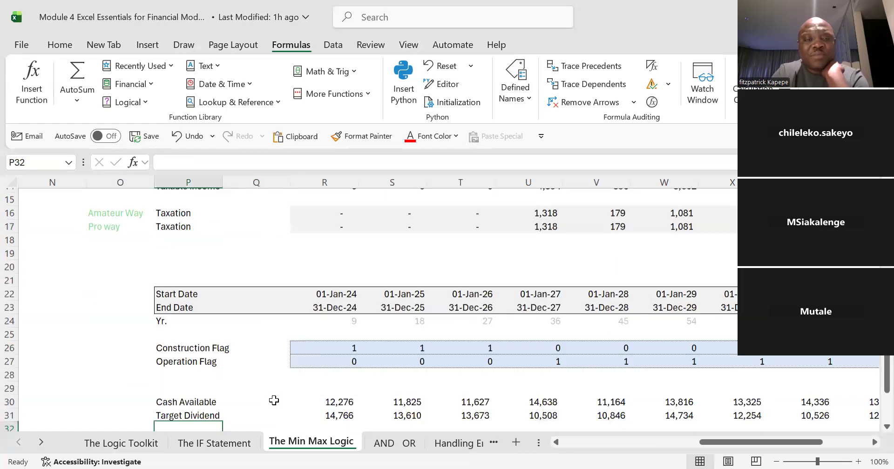
{"action": "key", "text": "Left"}
{"action": "key", "text": "Down"}
{"action": "key", "text": "Down"}
{"action": "key", "text": "Down"}
{"action": "key", "text": "Down"}
{"action": "left_click", "coordinate": [274, 400]}
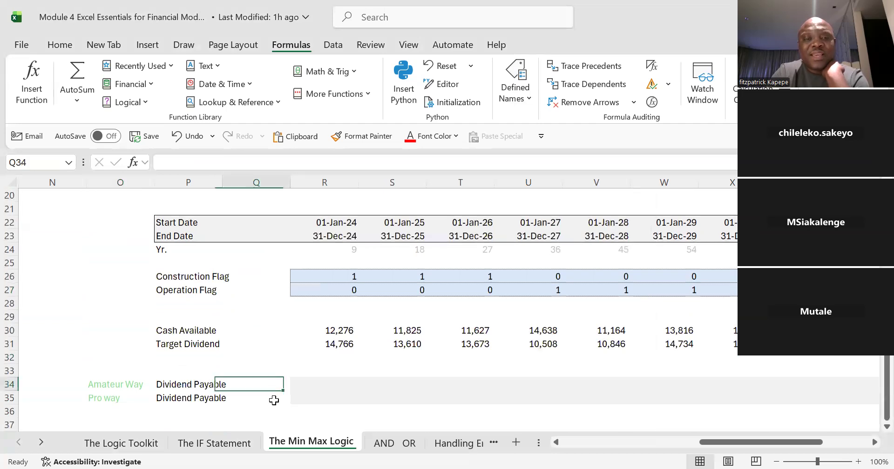
{"action": "key", "text": "Right"}
{"action": "key", "text": "Right"}
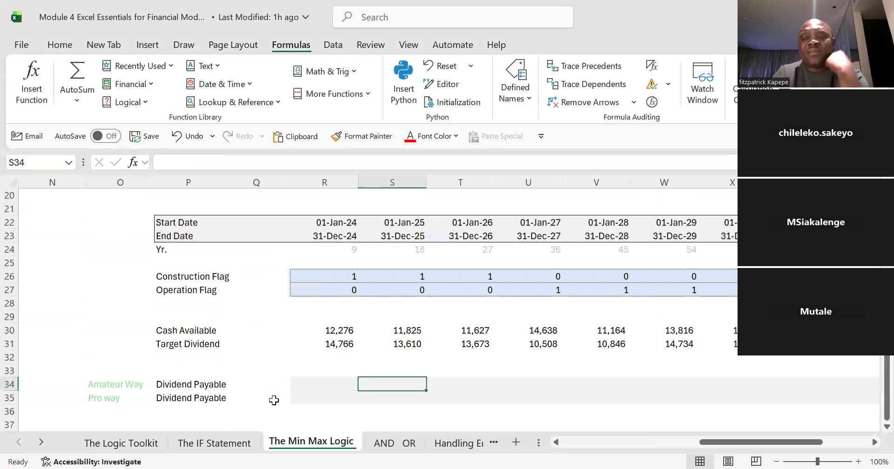
{"action": "key", "text": "Left"}
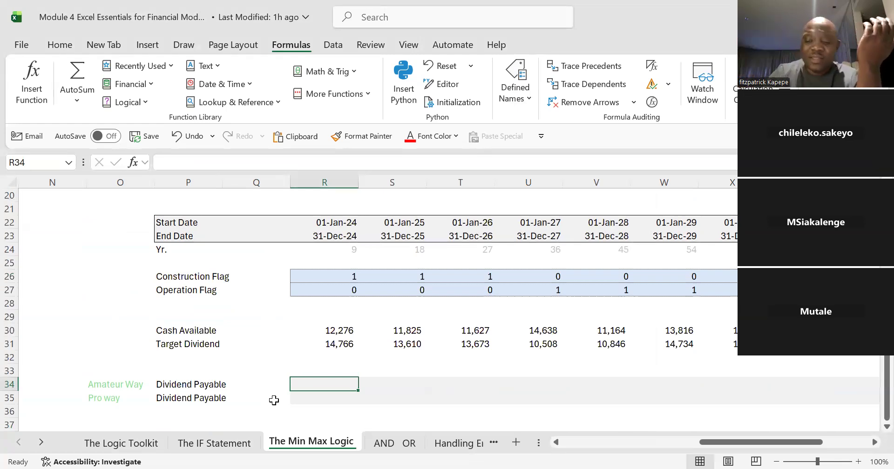
Read the "Ceiling" or "Cap" (MIN) note on limiting dividends to available cash, including its Amateur way and Pro way formulas.
{"action": "key", "text": "Left"}
{"action": "key", "text": "Left"}
{"action": "key", "text": "Left"}
{"action": "key", "text": "Left"}
{"action": "key", "text": "Left"}
{"action": "key", "text": "Left"}
{"action": "key", "text": "Left"}
{"action": "key", "text": "Left"}
{"action": "key", "text": "Left"}
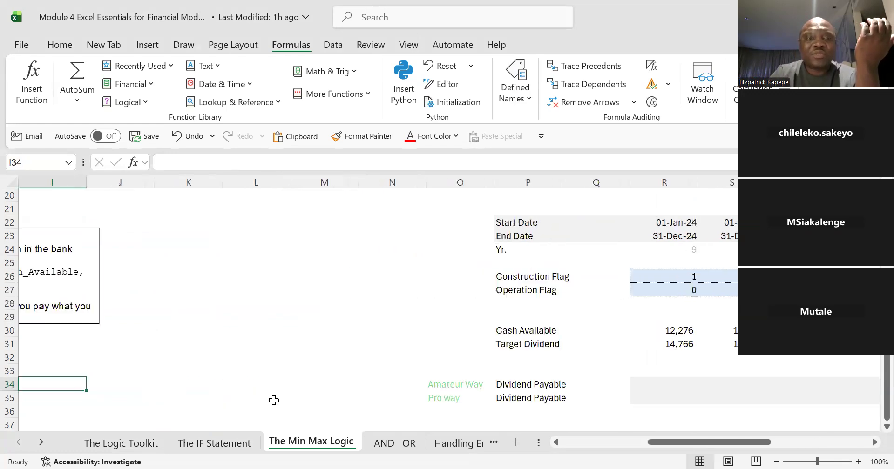
{"action": "key", "text": "Left"}
{"action": "key", "text": "Left"}
{"action": "key", "text": "Left"}
{"action": "key", "text": "Left"}
{"action": "key", "text": "Left"}
{"action": "key", "text": "Left"}
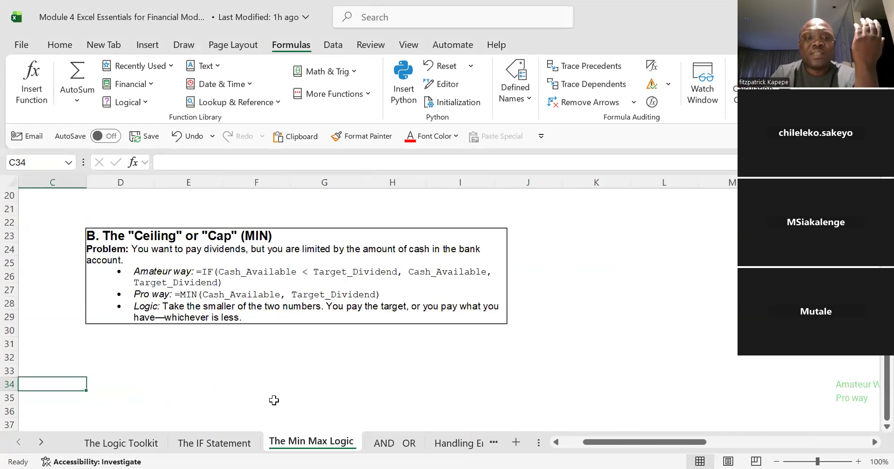
{"action": "key", "text": "Right"}
{"action": "key", "text": "Right"}
{"action": "key", "text": "Right"}
{"action": "key", "text": "Right"}
{"action": "key", "text": "Right"}
{"action": "key", "text": "Up"}
{"action": "key", "text": "Up"}
{"action": "key", "text": "Up"}
{"action": "key", "text": "Up"}
{"action": "key", "text": "Up"}
{"action": "key", "text": "Up"}
{"action": "key", "text": "Up"}
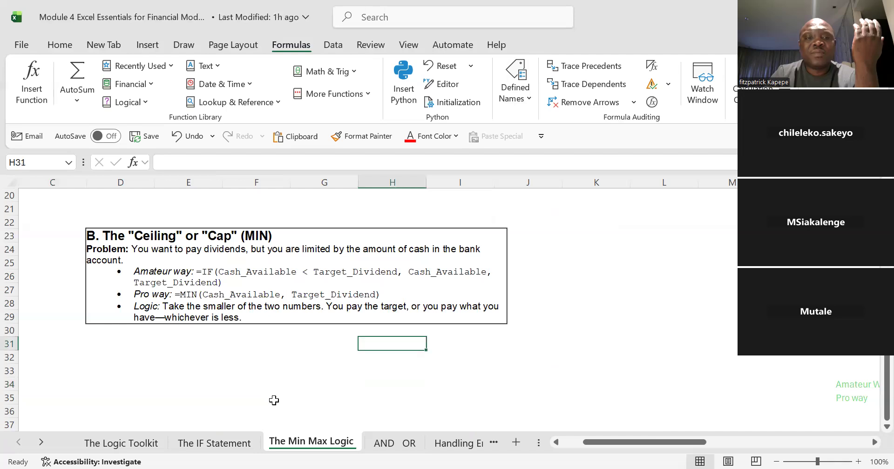
{"action": "key", "text": "Down"}
{"action": "key", "text": "Down"}
{"action": "key", "text": "Down"}
{"action": "key", "text": "Up"}
{"action": "key", "text": "Up"}
{"action": "key", "text": "Down"}
{"action": "key", "text": "Down"}
{"action": "key", "text": "Down"}
{"action": "key", "text": "Down"}
{"action": "key", "text": "Down"}
{"action": "key", "text": "Down"}
{"action": "key", "text": "Down"}
{"action": "key", "text": "Down"}
{"action": "key", "text": "Down"}
{"action": "key", "text": "Down"}
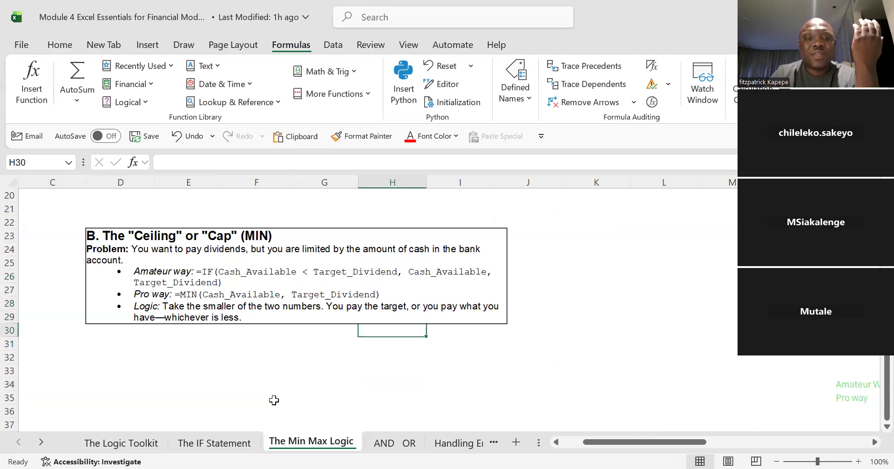
{"action": "key", "text": "Down"}
{"action": "key", "text": "Down"}
{"action": "key", "text": "Down"}
{"action": "key", "text": "Down"}
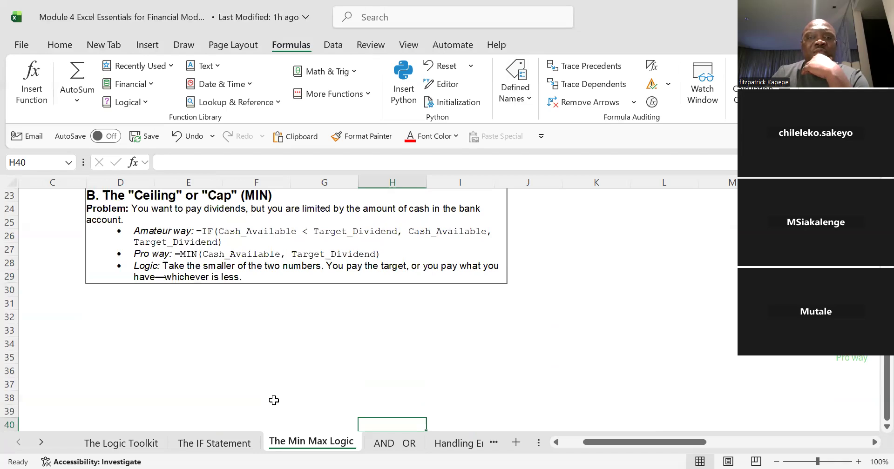
Return to the dividend section and examine the timeline, Cash Available and Target Dividend rows down to row 31.
{"action": "key", "text": "Up"}
{"action": "key", "text": "Up"}
{"action": "key", "text": "Up"}
{"action": "key", "text": "Up"}
{"action": "key", "text": "Up"}
{"action": "key", "text": "Up"}
{"action": "key", "text": "Up"}
{"action": "key", "text": "Up"}
{"action": "key", "text": "Up"}
{"action": "key", "text": "Up"}
{"action": "key", "text": "Up"}
{"action": "key", "text": "Up"}
{"action": "key", "text": "Up"}
{"action": "key", "text": "Up"}
{"action": "key", "text": "Up"}
{"action": "key", "text": "Up"}
{"action": "key", "text": "Right"}
{"action": "key", "text": "Right"}
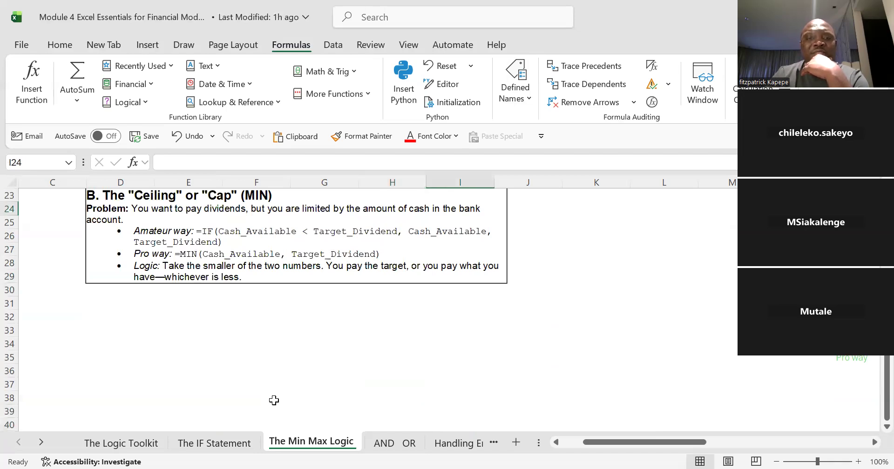
{"action": "key", "text": "Right"}
{"action": "key", "text": "Right"}
{"action": "key", "text": "Right"}
{"action": "key", "text": "Right"}
{"action": "key", "text": "Right"}
{"action": "key", "text": "Right"}
{"action": "key", "text": "Right"}
{"action": "key", "text": "Right"}
{"action": "key", "text": "Right"}
{"action": "key", "text": "Right"}
{"action": "key", "text": "Right"}
{"action": "key", "text": "Right"}
{"action": "key", "text": "Right"}
{"action": "key", "text": "Right"}
{"action": "key", "text": "Right"}
{"action": "key", "text": "Right"}
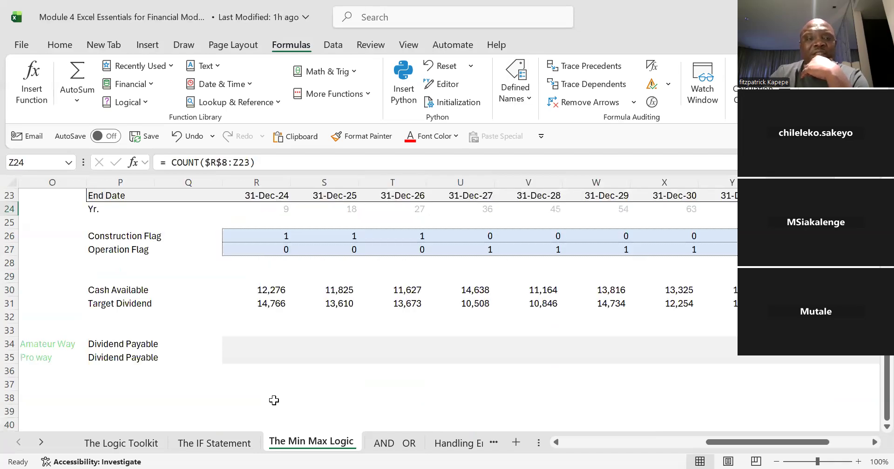
{"action": "left_click", "coordinate": [96, 366]}
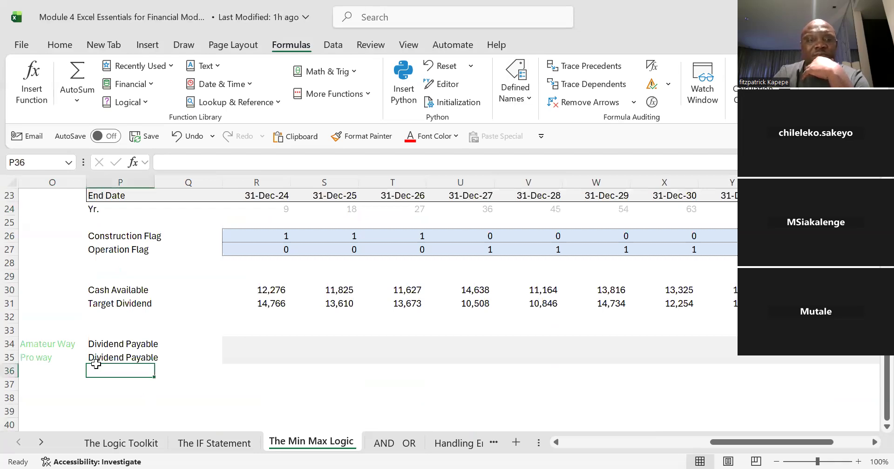
{"action": "key", "text": "Left"}
{"action": "key", "text": "Left"}
{"action": "key", "text": "Left"}
{"action": "key", "text": "Right"}
{"action": "key", "text": "Right"}
{"action": "key", "text": "Right"}
{"action": "key", "text": "Up"}
{"action": "key", "text": "Up"}
{"action": "key", "text": "Up"}
{"action": "key", "text": "Up"}
{"action": "key", "text": "Up"}
{"action": "key", "text": "Up"}
{"action": "key", "text": "Up"}
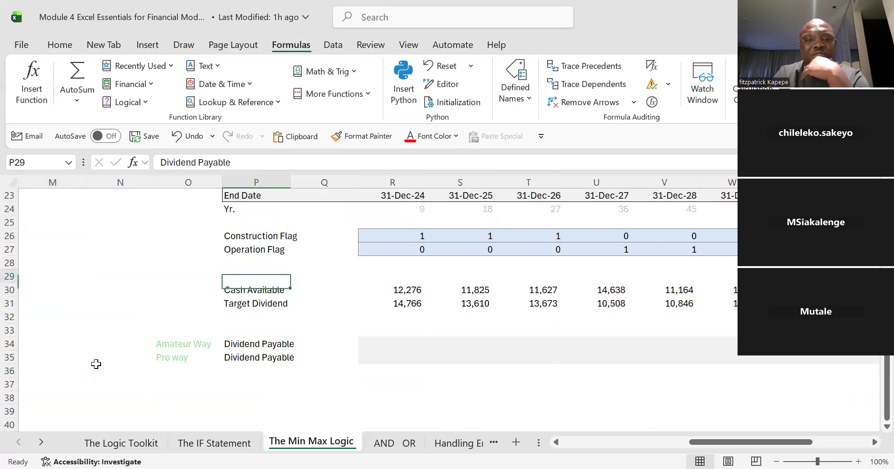
{"action": "key", "text": "Up"}
{"action": "key", "text": "Up"}
{"action": "key", "text": "Up"}
{"action": "key", "text": "Up"}
{"action": "key", "text": "Up"}
{"action": "key", "text": "Up"}
{"action": "key", "text": "Up"}
{"action": "key", "text": "Down"}
{"action": "key", "text": "Down"}
{"action": "key", "text": "Down"}
{"action": "key", "text": "Down"}
{"action": "key", "text": "Down"}
{"action": "key", "text": "Down"}
{"action": "key", "text": "Down"}
{"action": "key", "text": "Down"}
{"action": "key", "text": "Down"}
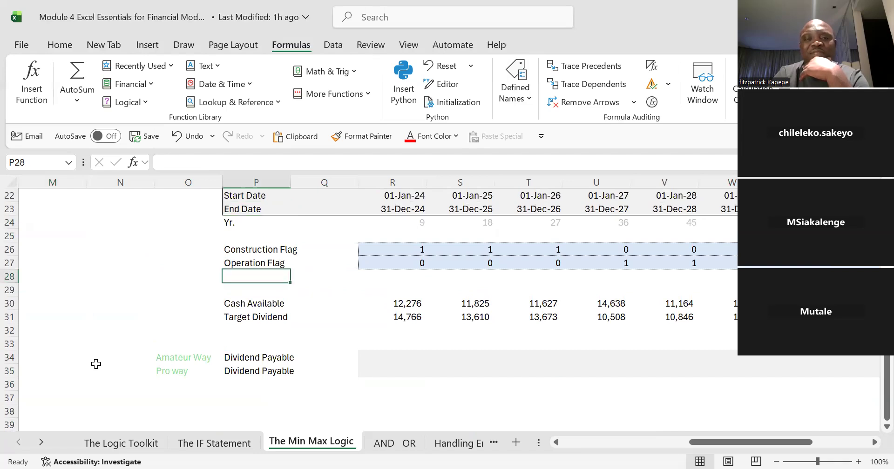
{"action": "key", "text": "Up"}
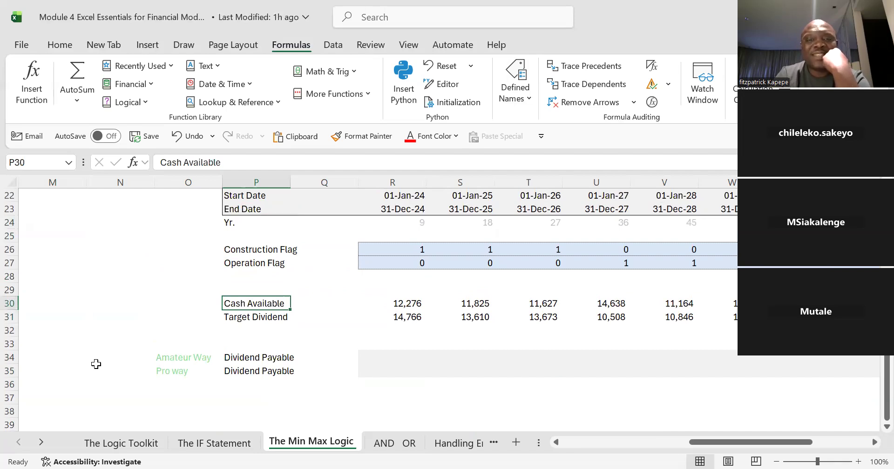
{"action": "key", "text": "Down"}
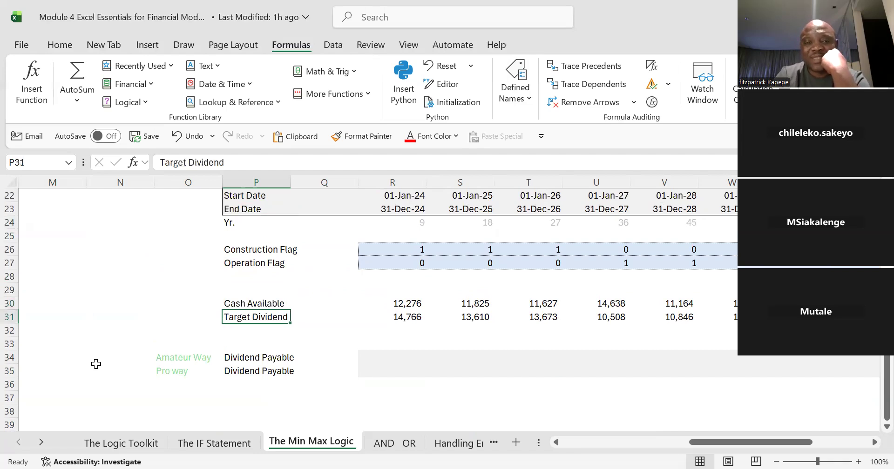
Enter the Amateur Way Dividend Payable formula = IF(R31<R30, R31, R30) in R34, comparing Target Dividend with Cash Available.
{"action": "key", "text": "Down"}
{"action": "key", "text": "Down"}
{"action": "key", "text": "Down"}
{"action": "key", "text": "Right"}
{"action": "key", "text": "Right"}
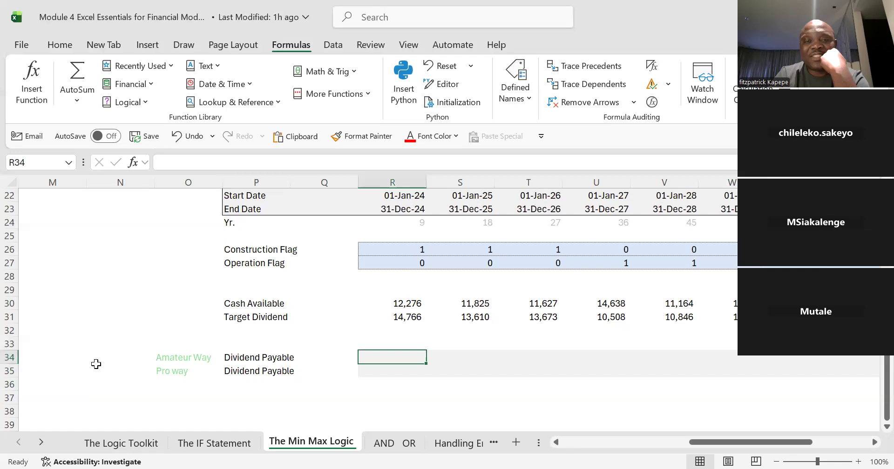
{"action": "type", "text": "="}
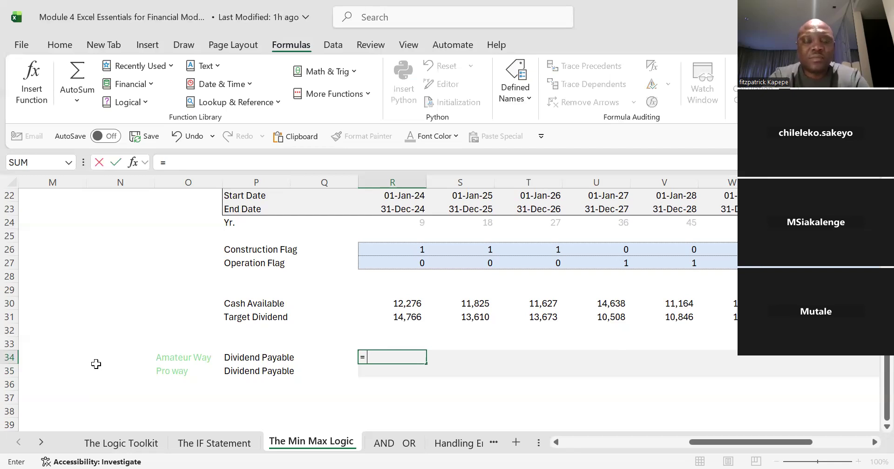
{"action": "type", "text": " IF("}
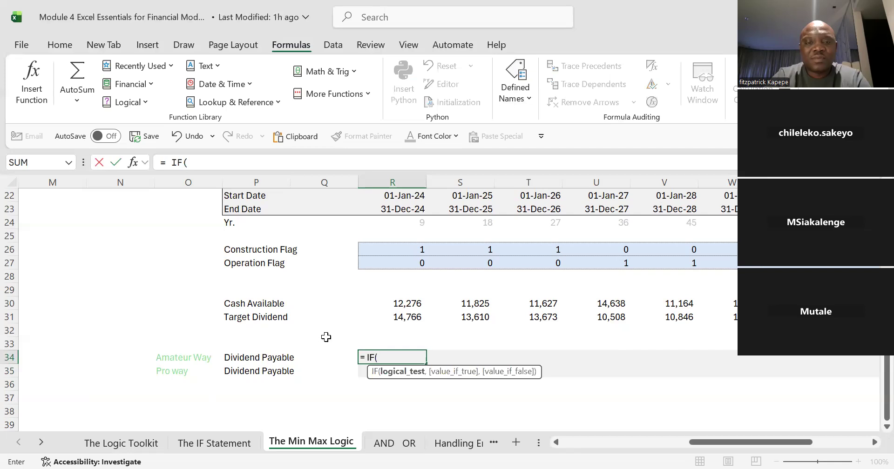
{"action": "left_click", "coordinate": [402, 318]}
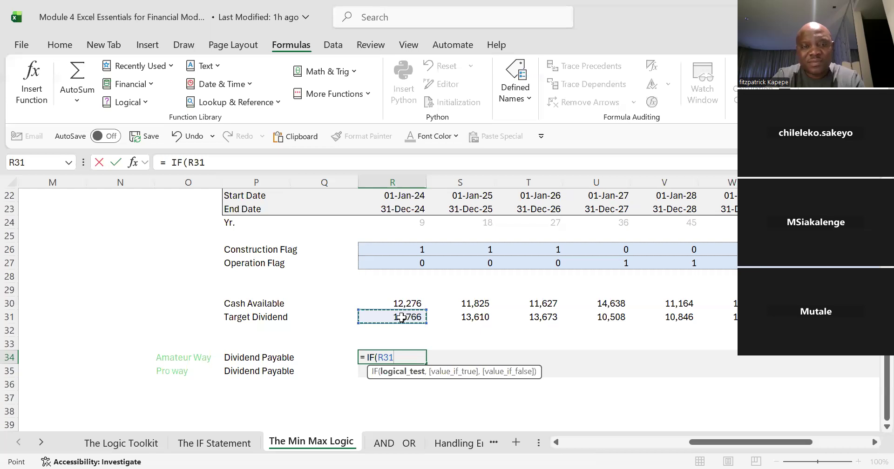
{"action": "type", "text": "<"}
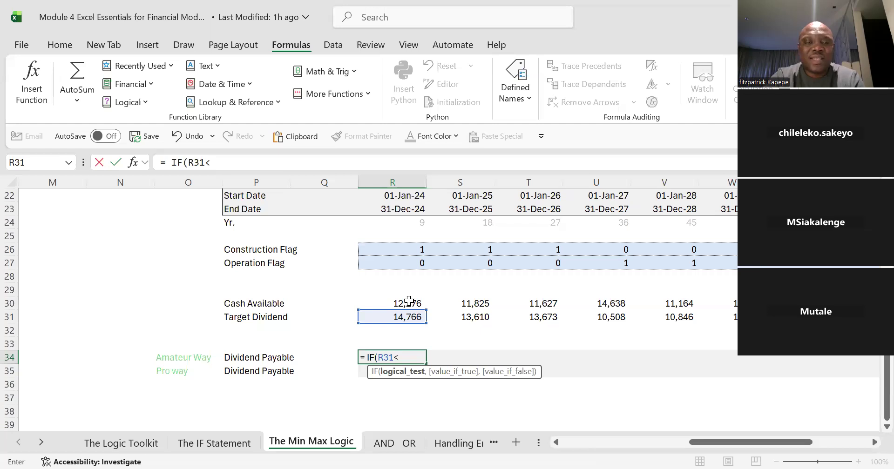
{"action": "left_click", "coordinate": [409, 301]}
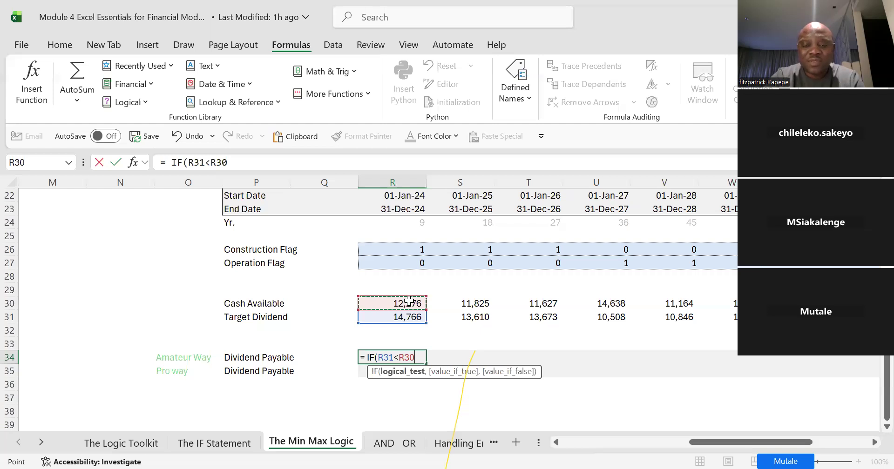
{"action": "type", "text": ","}
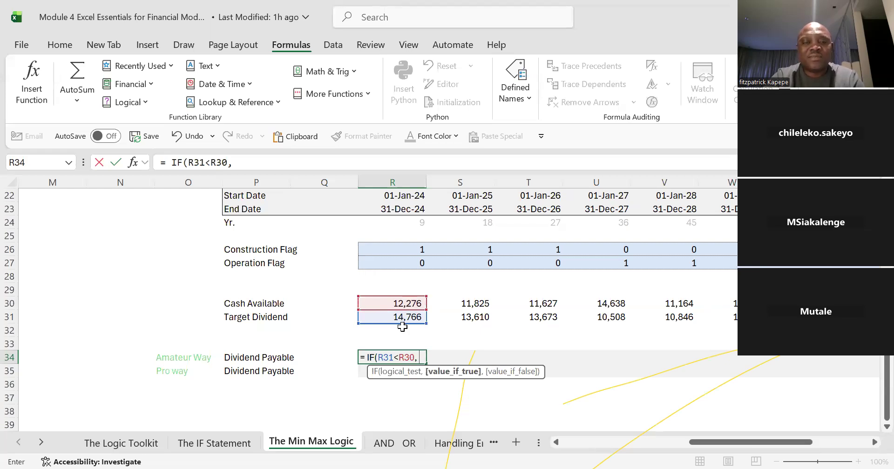
{"action": "left_click", "coordinate": [399, 317]}
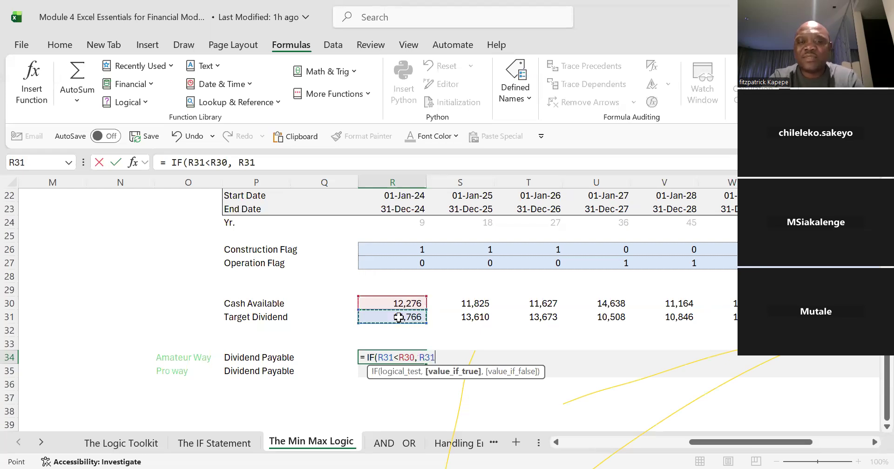
{"action": "type", "text": ","}
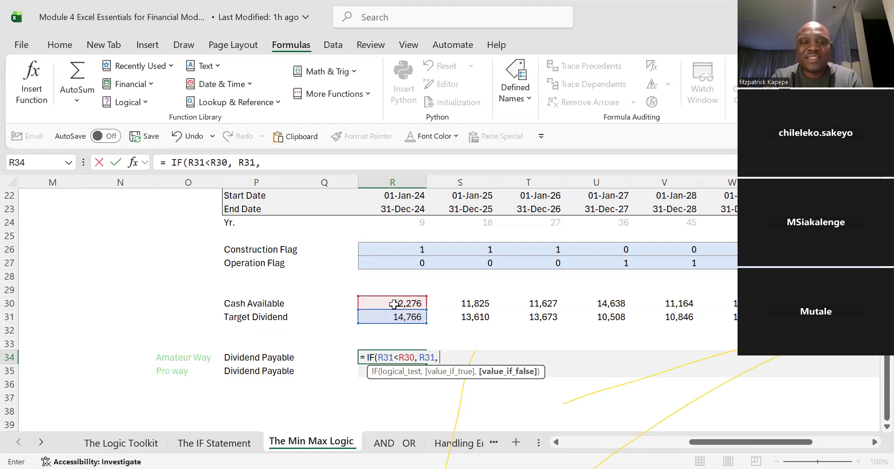
{"action": "left_click", "coordinate": [394, 304]}
{"action": "type", "text": ")"}
{"action": "key", "text": "Return"}
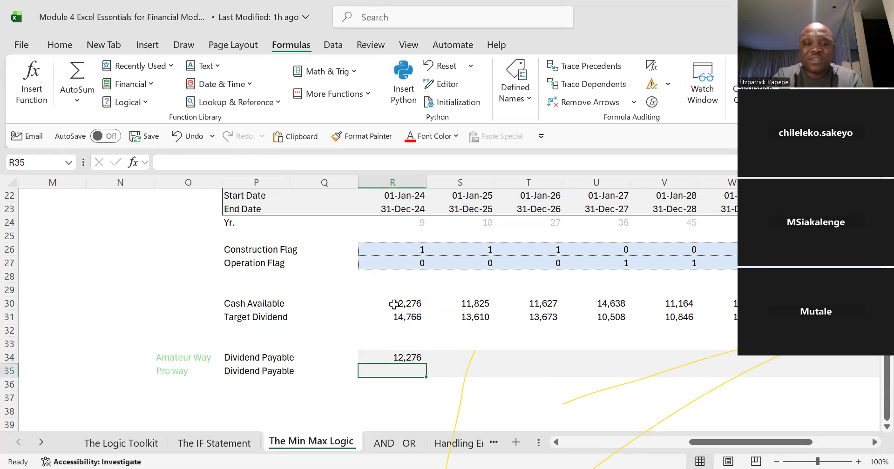
Enter the Pro way Dividend Payable formula = MIN(R30,R31) in R35.
{"action": "type", "text": "="}
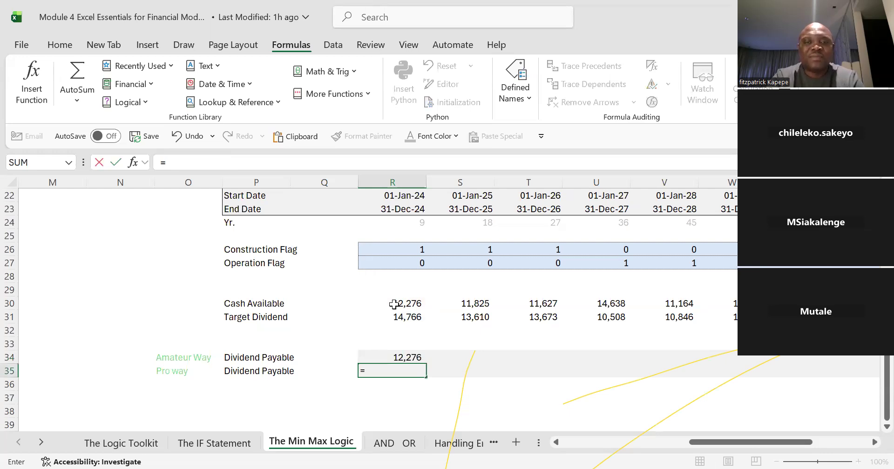
{"action": "type", "text": " MIN("}
{"action": "left_click", "coordinate": [408, 304]}
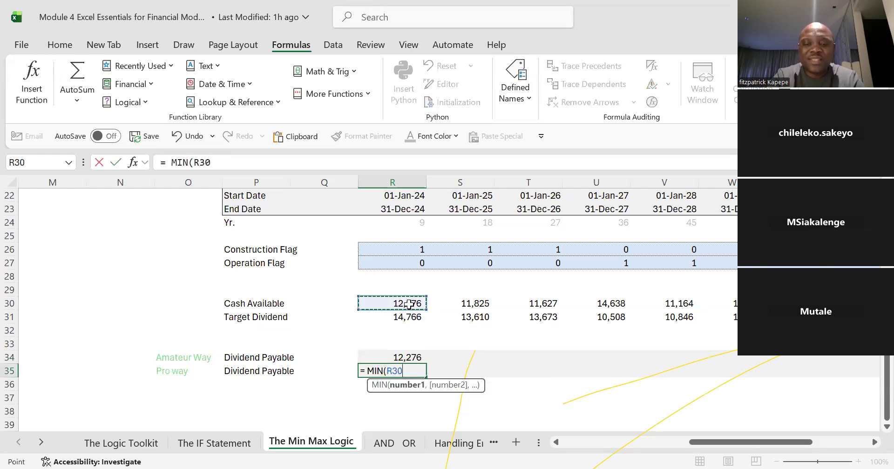
{"action": "type", "text": ","}
{"action": "left_click", "coordinate": [410, 321]}
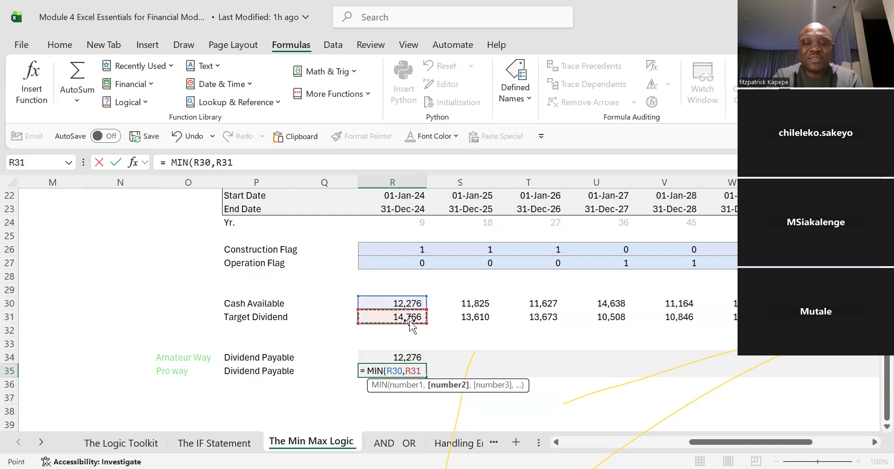
{"action": "type", "text": ")"}
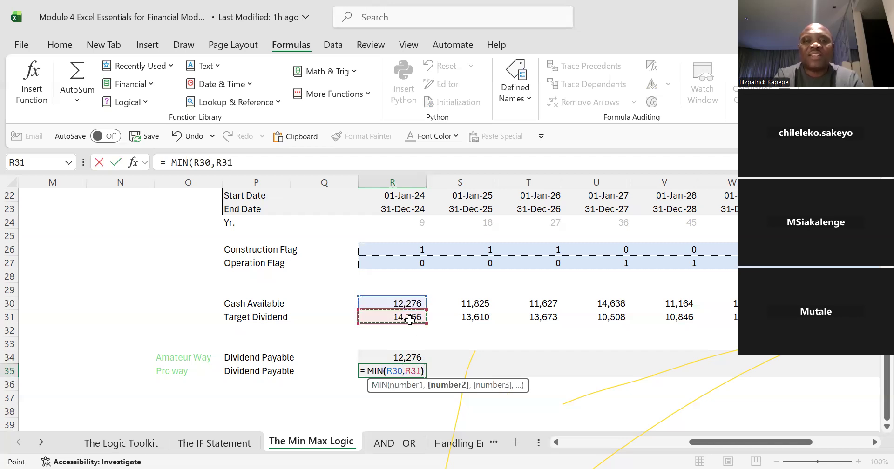
{"action": "key", "text": "Return"}
Fill both Dividend Payable formulas from R34:R35 rightward across the timeline through column AC.
{"action": "key", "text": "Up"}
{"action": "key", "text": "Up"}
{"action": "key", "text": "shift+Down"}
{"action": "key", "text": "shift+Right"}
{"action": "key", "text": "shift+Right"}
{"action": "key", "text": "shift+Right"}
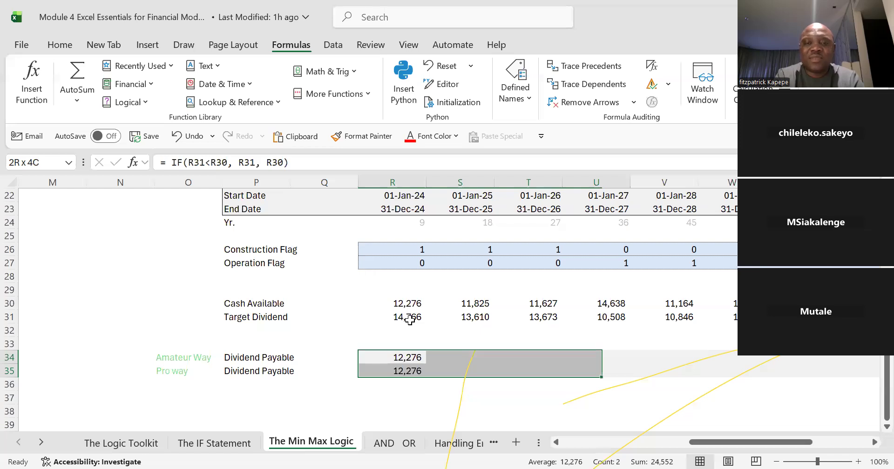
{"action": "key", "text": "shift+Right"}
{"action": "key", "text": "shift+Right"}
{"action": "key", "text": "shift+Right"}
{"action": "key", "text": "shift+Right"}
{"action": "key", "text": "shift+Right"}
{"action": "key", "text": "shift+Right"}
{"action": "key", "text": "shift+Right"}
{"action": "key", "text": "shift+Right"}
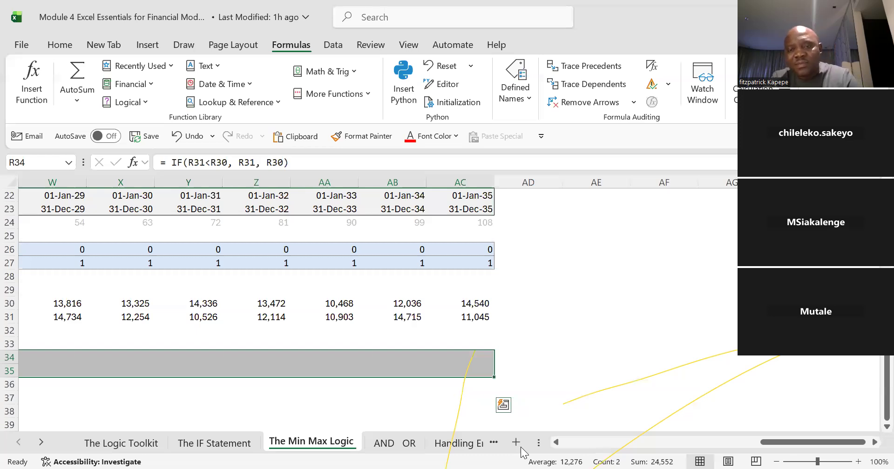
{"action": "key", "text": "ctrl+r"}
{"action": "left_click", "coordinate": [419, 396]}
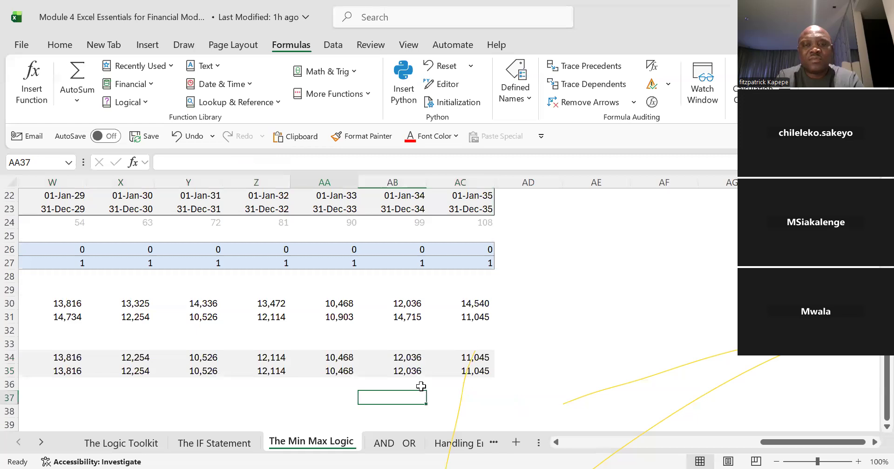
Review the filled Amateur Way and Pro way Dividend Payable rows against Cash Available and Target Dividend.
{"action": "key", "text": "Home"}
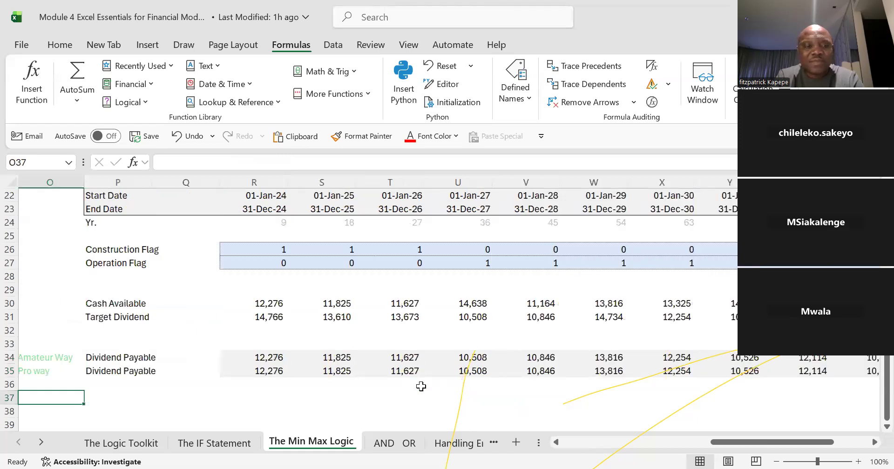
{"action": "key", "text": "Left"}
{"action": "key", "text": "Right"}
{"action": "key", "text": "Right"}
{"action": "key", "text": "Right"}
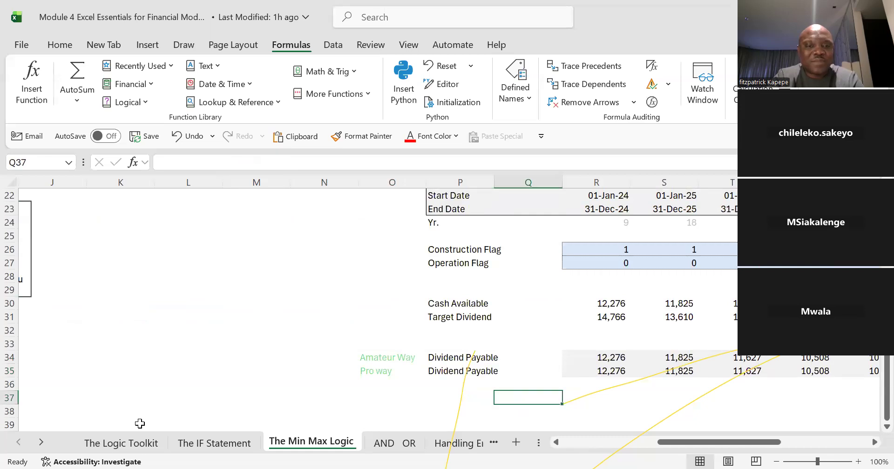
{"action": "left_click", "coordinate": [206, 396]}
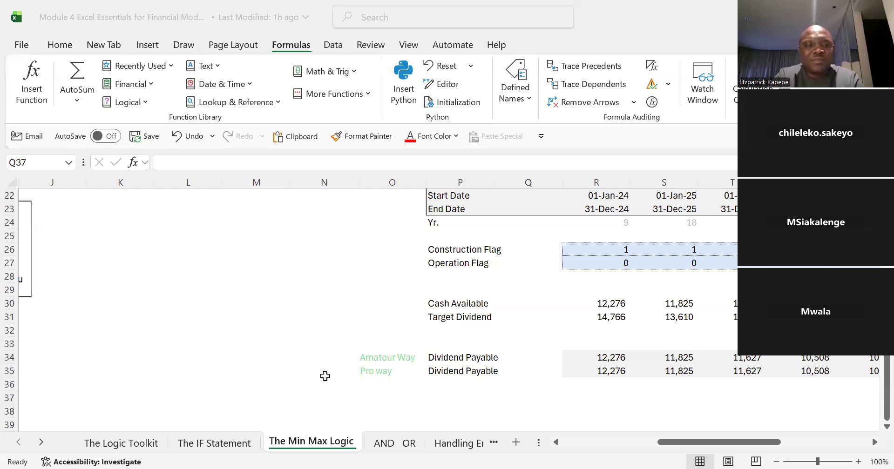
{"action": "key", "text": "Right"}
{"action": "key", "text": "Right"}
{"action": "key", "text": "Right"}
{"action": "key", "text": "Right"}
{"action": "key", "text": "Right"}
{"action": "key", "text": "Right"}
{"action": "key", "text": "Right"}
{"action": "key", "text": "Right"}
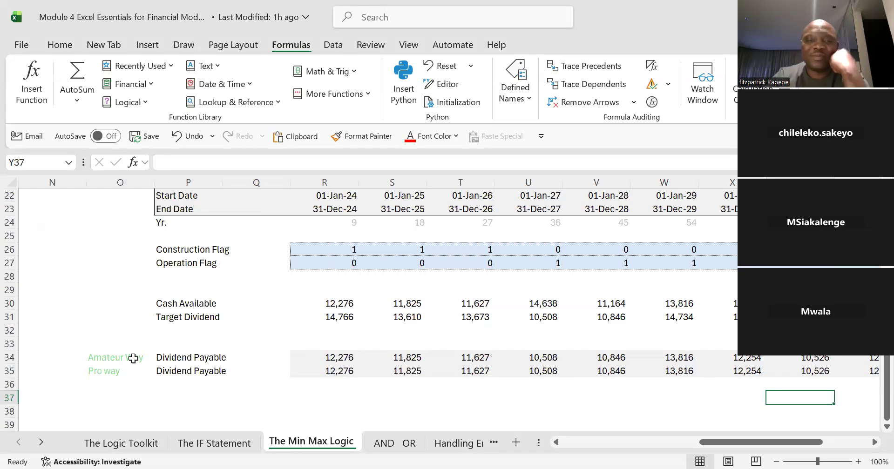
Compare the Dividend Payable formulas in R35 and R34, and go on to the AND OR sheet.
{"action": "left_click", "coordinate": [325, 371]}
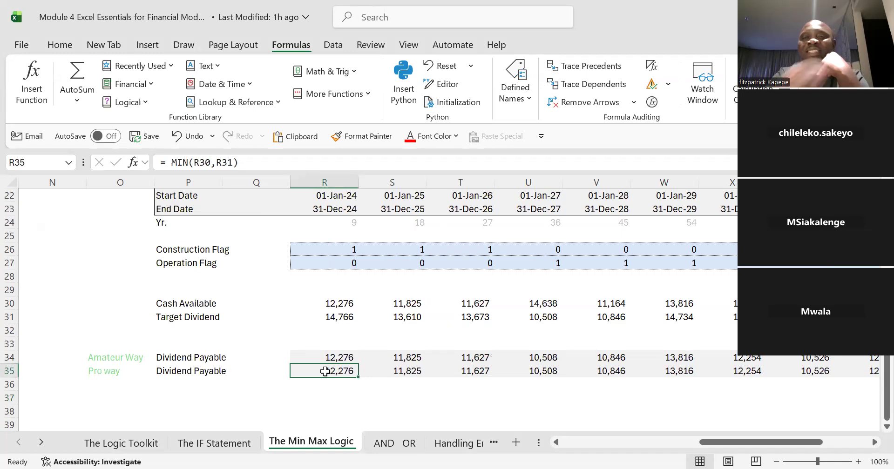
{"action": "key", "text": "Up"}
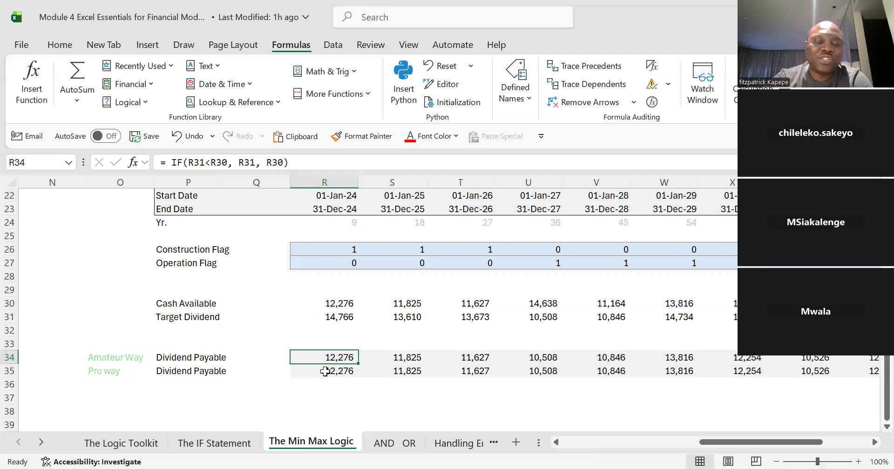
{"action": "key", "text": "Down"}
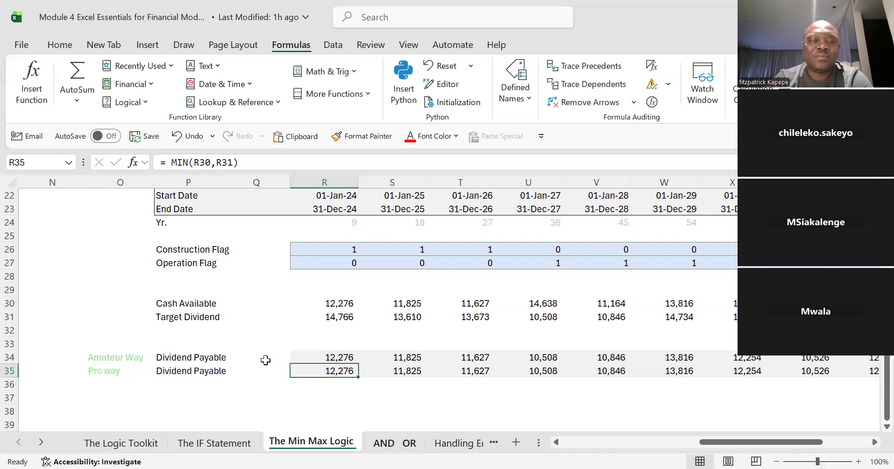
{"action": "key", "text": "ctrl+Page_Down"}
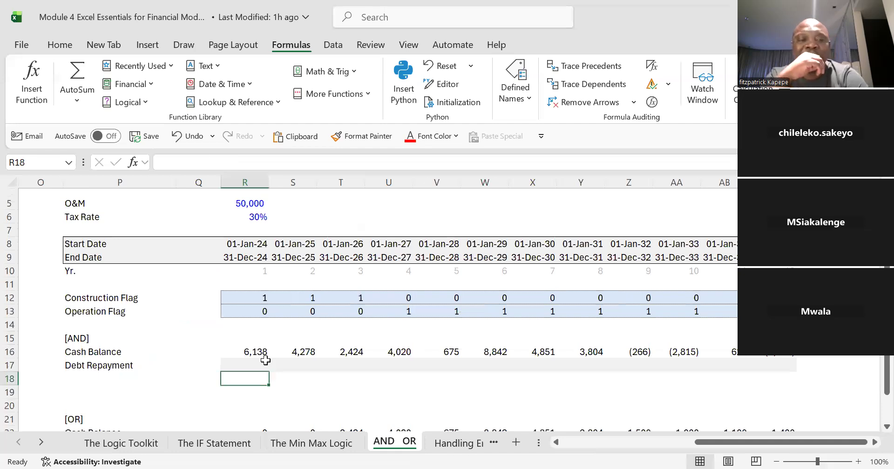
Examine the Annual Debt Repayment assumption in R4 alongside the flags and Cash Balance for the [AND] Debt Repayment exercise.
{"action": "left_click", "coordinate": [265, 360]}
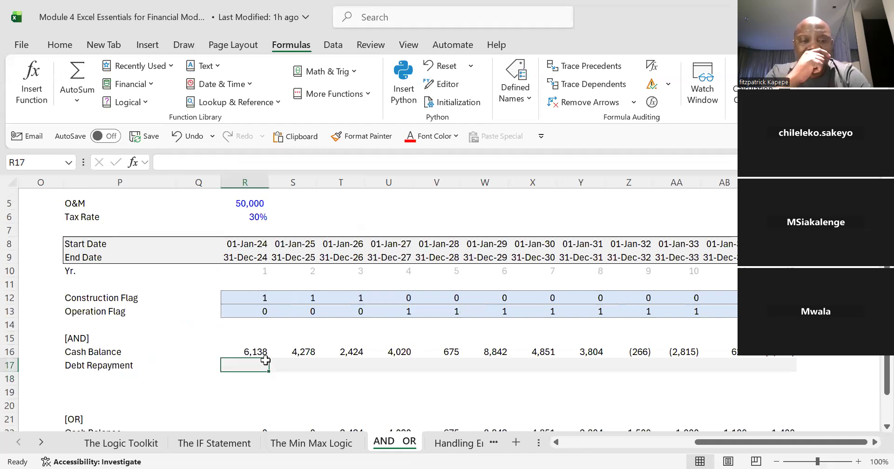
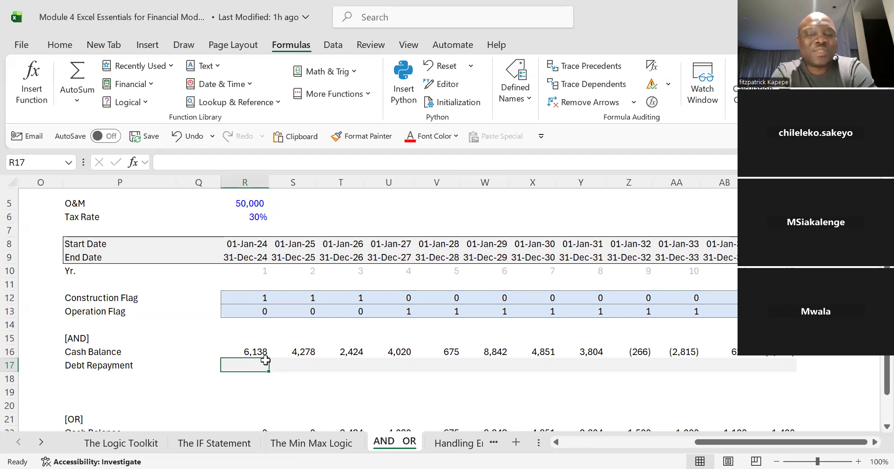
{"action": "left_click", "coordinate": [264, 357]}
{"action": "key", "text": "Up"}
{"action": "key", "text": "Up"}
{"action": "key", "text": "Up"}
{"action": "key", "text": "Up"}
{"action": "key", "text": "Up"}
{"action": "key", "text": "Up"}
{"action": "key", "text": "Up"}
{"action": "key", "text": "Up"}
{"action": "key", "text": "Up"}
{"action": "key", "text": "Up"}
{"action": "key", "text": "Up"}
{"action": "key", "text": "Up"}
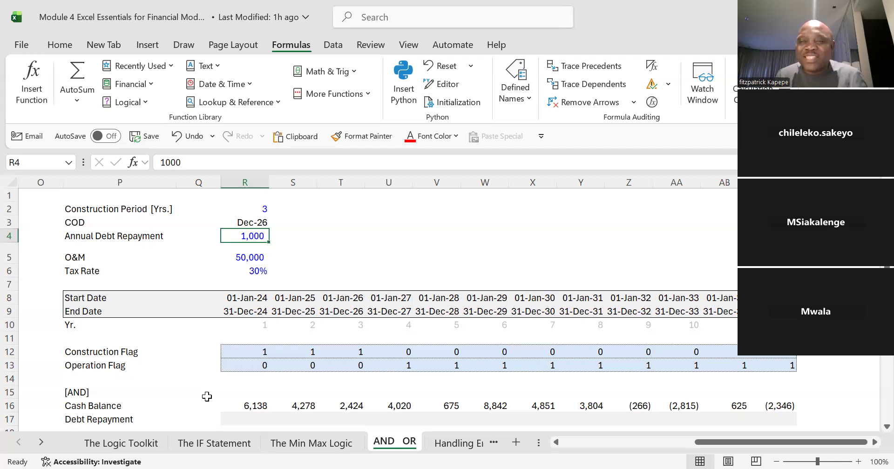
Begin the [AND] Debt Repayment formula in R17 with the condition = IF(AND(R13 = 1, R16>0).
{"action": "key", "text": "Down"}
{"action": "key", "text": "Down"}
{"action": "key", "text": "Down"}
{"action": "key", "text": "Down"}
{"action": "key", "text": "Down"}
{"action": "key", "text": "Down"}
{"action": "key", "text": "Down"}
{"action": "key", "text": "Down"}
{"action": "key", "text": "Down"}
{"action": "key", "text": "Down"}
{"action": "key", "text": "Down"}
{"action": "key", "text": "Down"}
{"action": "key", "text": "Down"}
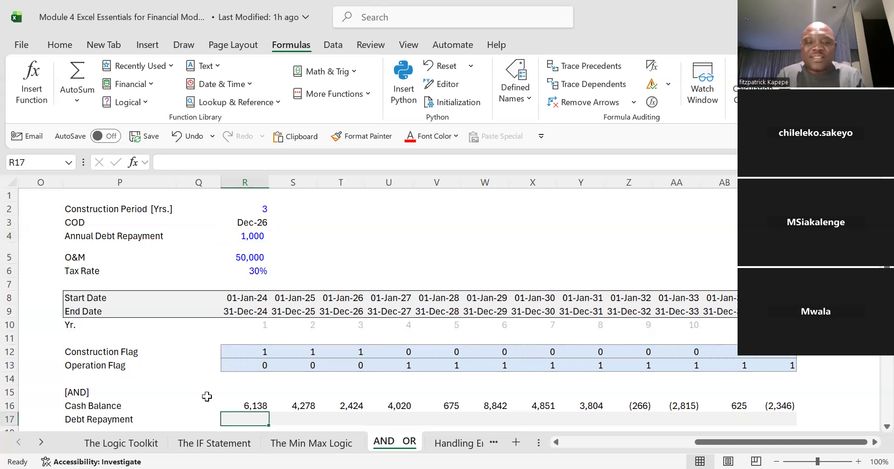
{"action": "type", "text": "="}
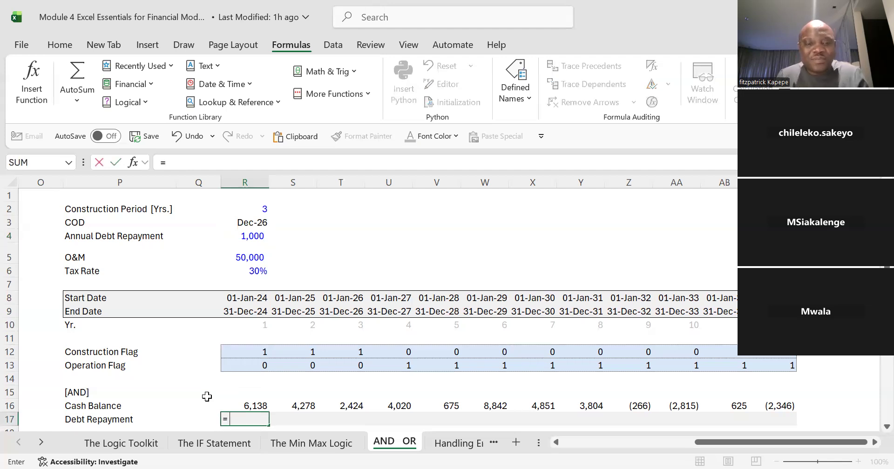
{"action": "type", "text": " if"}
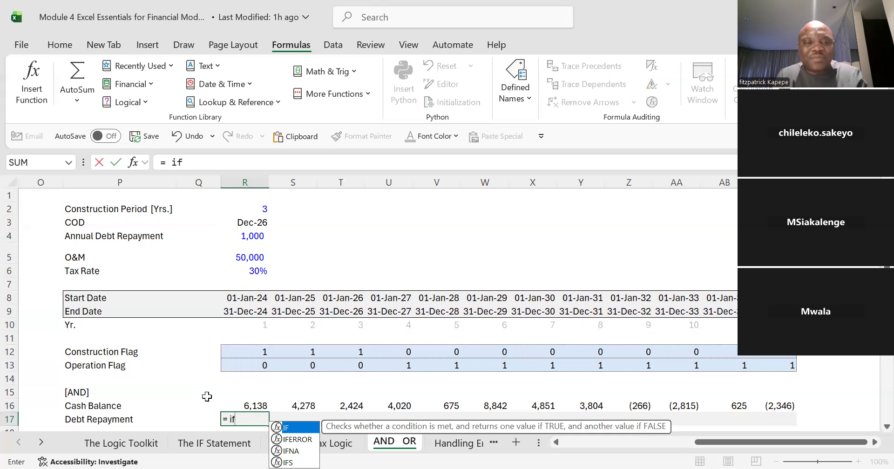
{"action": "key", "text": "Tab"}
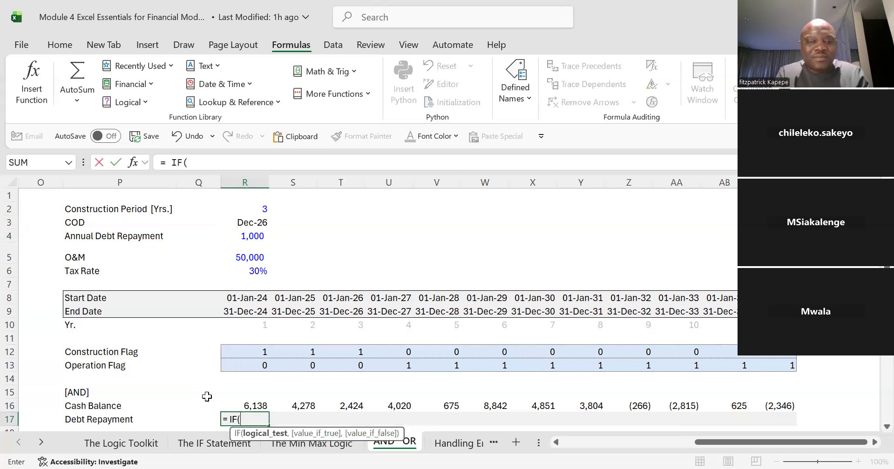
{"action": "type", "text": "and"}
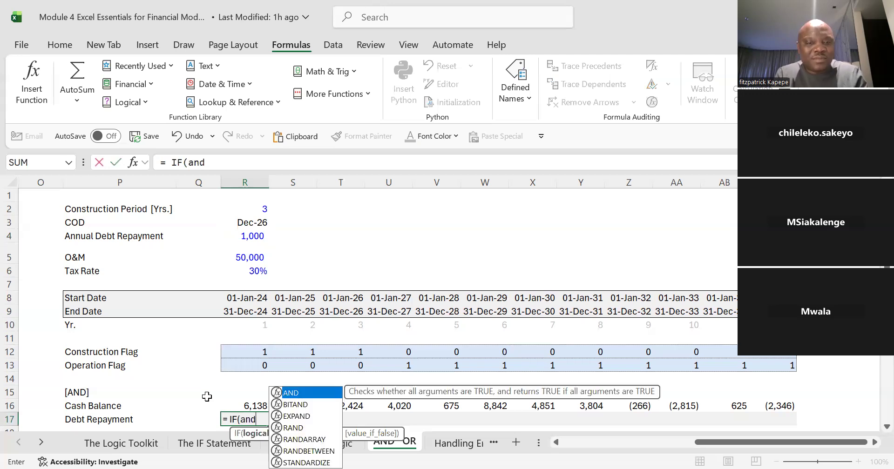
{"action": "key", "text": "Tab"}
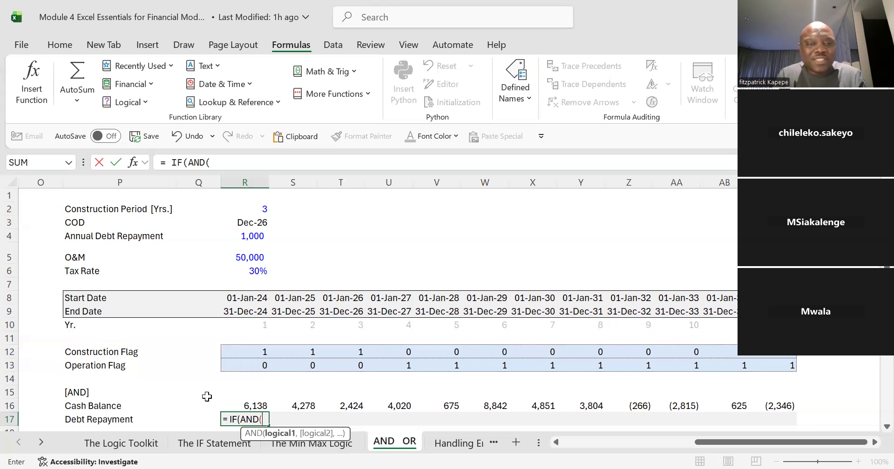
{"action": "left_click", "coordinate": [250, 350]}
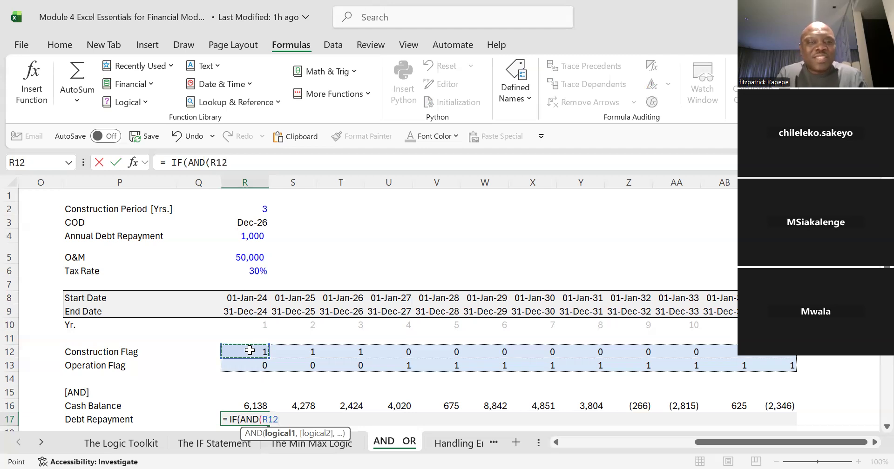
{"action": "left_click", "coordinate": [260, 366]}
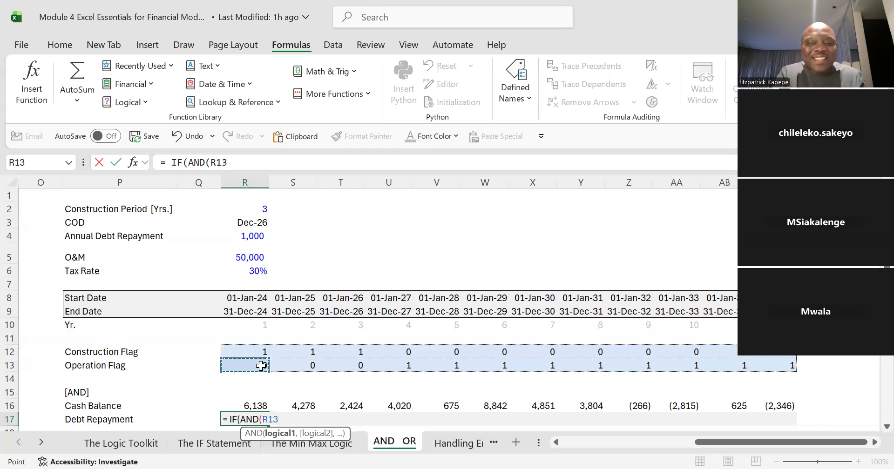
{"action": "type", "text": "= 1"}
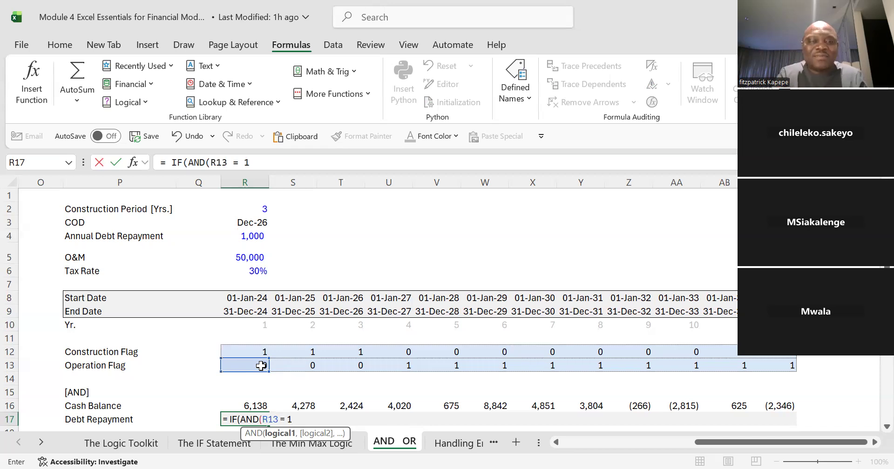
{"action": "type", "text": ","}
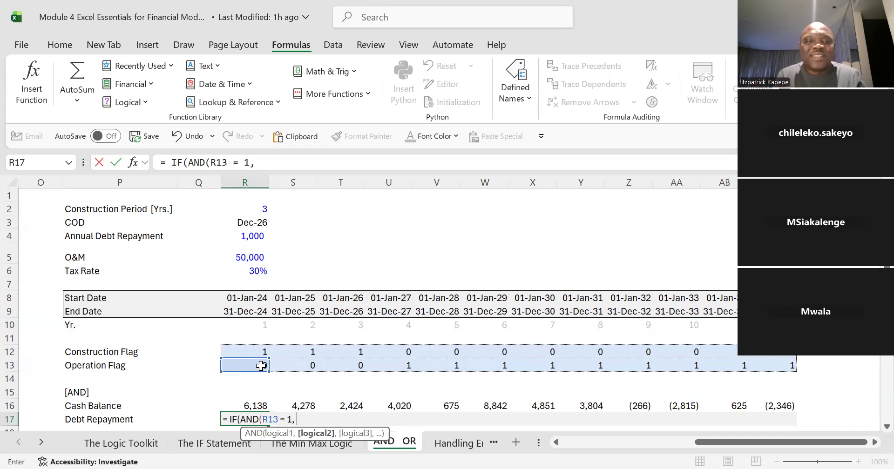
{"action": "left_click", "coordinate": [259, 406]}
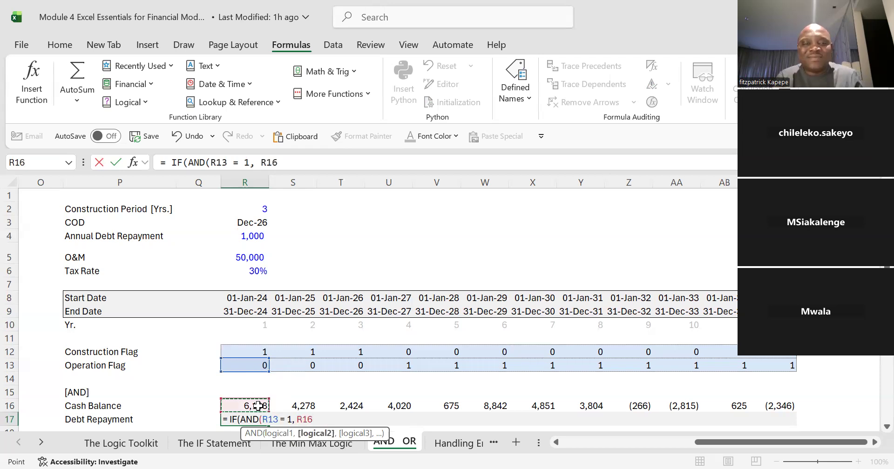
{"action": "type", "text": ">0)"}
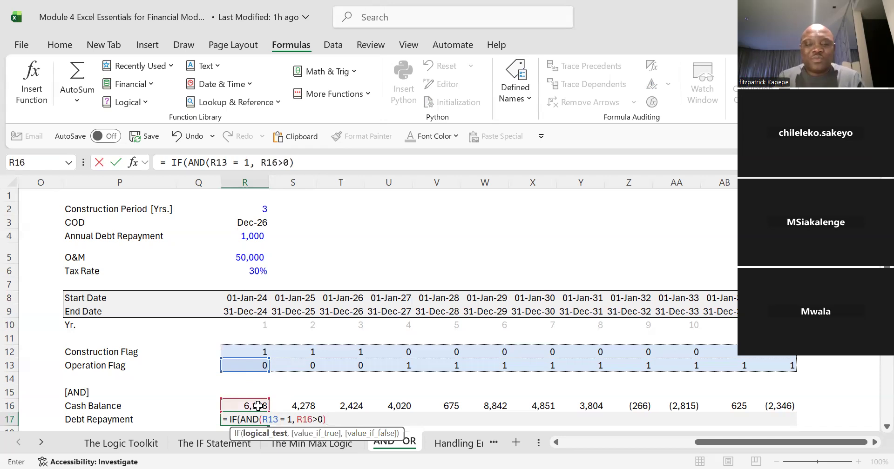
Complete the R17 formula to return the Annual Debt Repayment as absolute reference $R$4 when true and 0 otherwise.
{"action": "type", "text": ","}
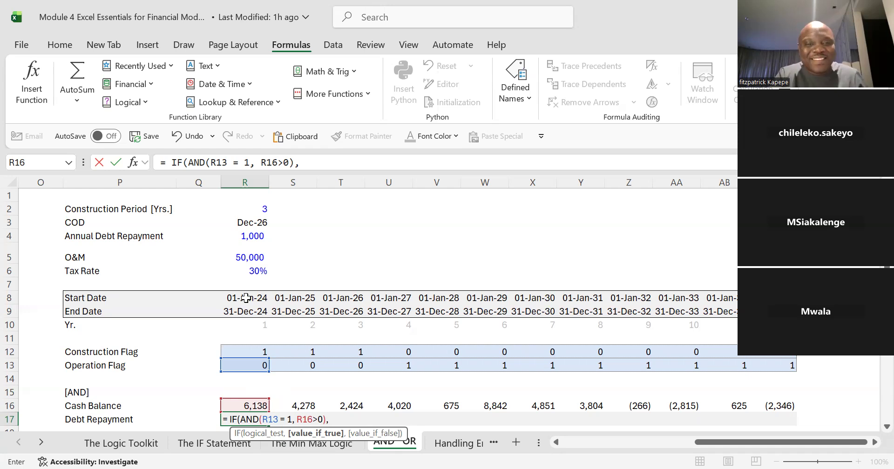
{"action": "key", "text": "Up"}
{"action": "key", "text": "Up"}
{"action": "key", "text": "Up"}
{"action": "key", "text": "Up"}
{"action": "key", "text": "Up"}
{"action": "key", "text": "Up"}
{"action": "key", "text": "Up"}
{"action": "key", "text": "Up"}
{"action": "key", "text": "Up"}
{"action": "key", "text": "Up"}
{"action": "key", "text": "Up"}
{"action": "key", "text": "Up"}
{"action": "key", "text": "Up"}
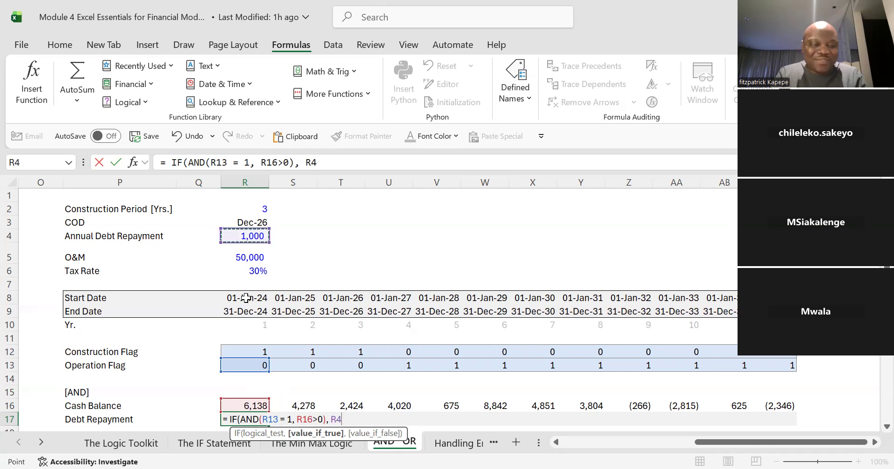
{"action": "key", "text": "F4"}
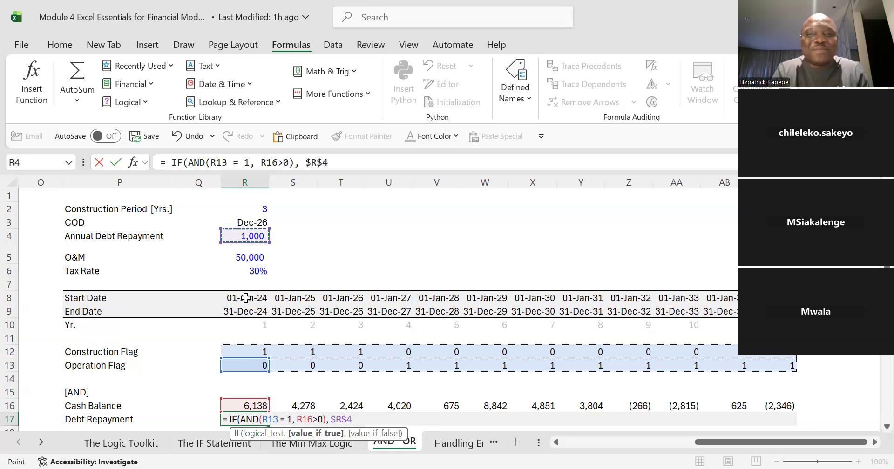
{"action": "type", "text": ", 0)"}
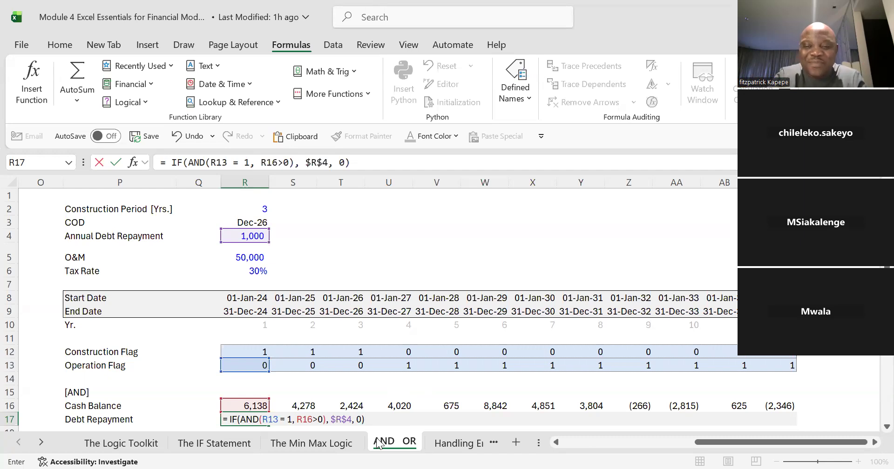
{"action": "type", "text": "))"}
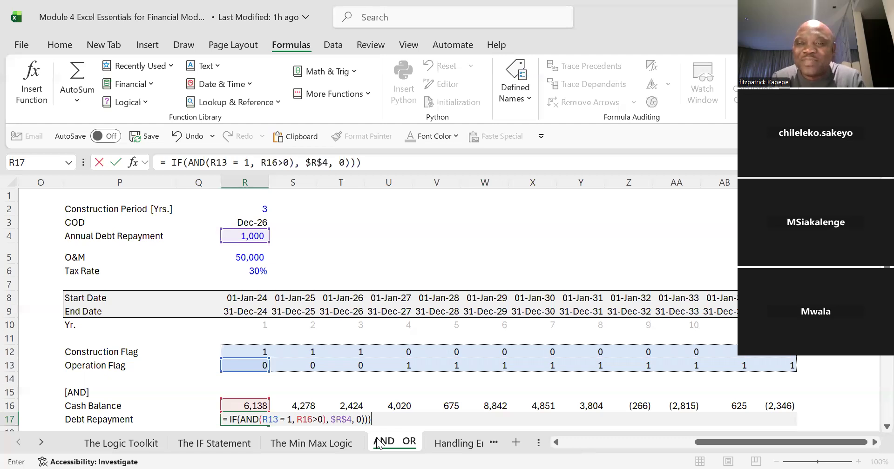
{"action": "key", "text": "BackSpace"}
{"action": "key", "text": "BackSpace"}
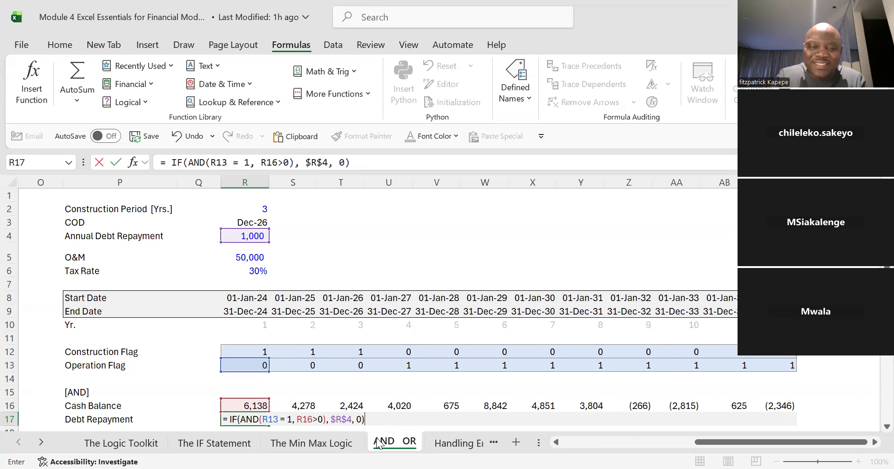
{"action": "key", "text": "Return"}
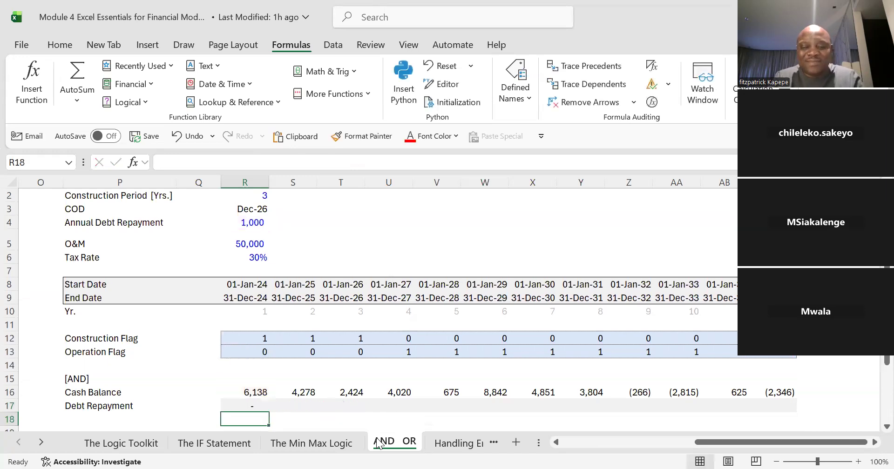
Fill the [AND] Debt Repayment formula from R17 rightward across the timeline through AC17.
{"action": "key", "text": "Up"}
{"action": "key", "text": "shift+Right"}
{"action": "key", "text": "shift+Right"}
{"action": "key", "text": "shift+Right"}
{"action": "key", "text": "shift+Right"}
{"action": "key", "text": "shift+Right"}
{"action": "key", "text": "shift+Right"}
{"action": "key", "text": "shift+Right"}
{"action": "key", "text": "shift+Right"}
{"action": "key", "text": "shift+Right"}
{"action": "key", "text": "shift+Right"}
{"action": "key", "text": "shift+Right"}
{"action": "key", "text": "shift+Right"}
{"action": "key", "text": "shift+Right"}
{"action": "key", "text": "shift+Right"}
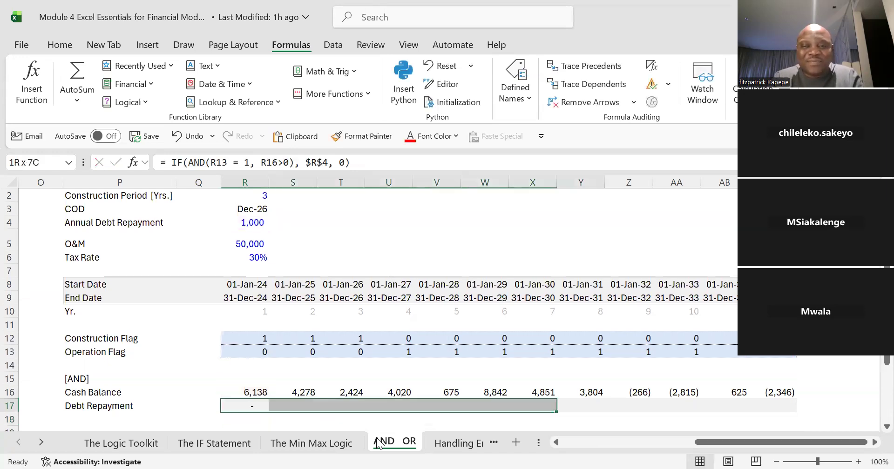
{"action": "key", "text": "shift+Left"}
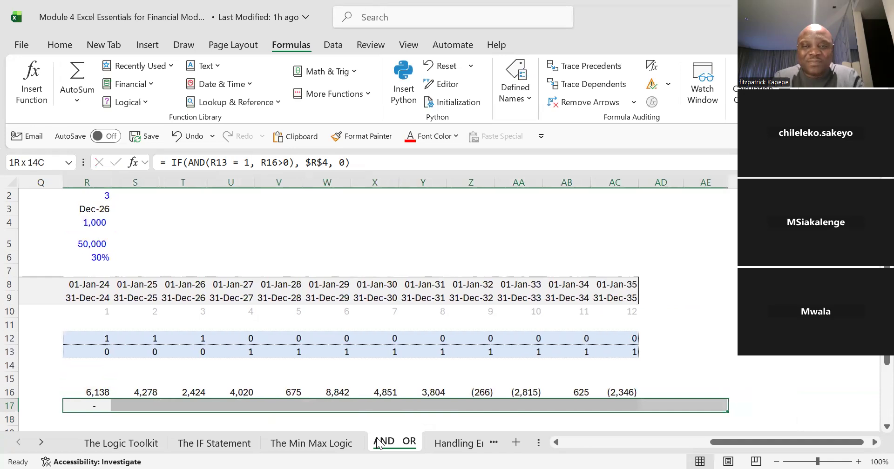
{"action": "key", "text": "shift+Left"}
{"action": "key", "text": "shift+Left"}
{"action": "key", "text": "ctrl+r"}
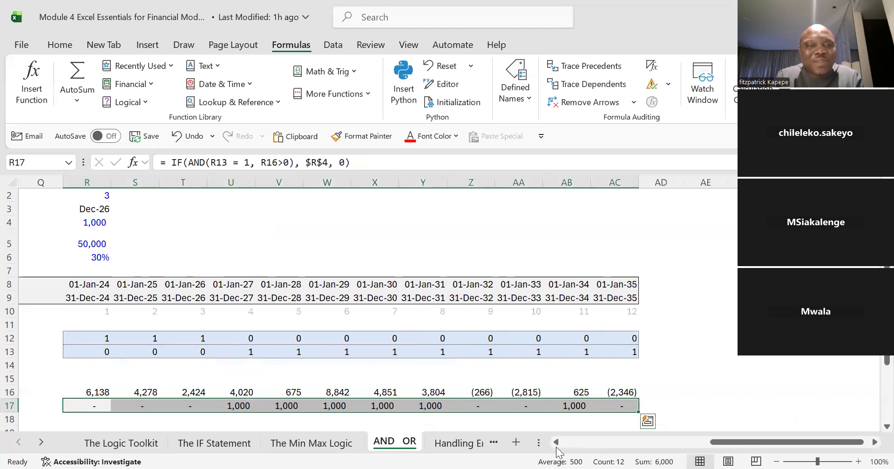
Check the filled [AND] Debt Repayment row against the Operation Flag in the first three years.
{"action": "key", "text": "Left"}
{"action": "key", "text": "Left"}
{"action": "key", "text": "Left"}
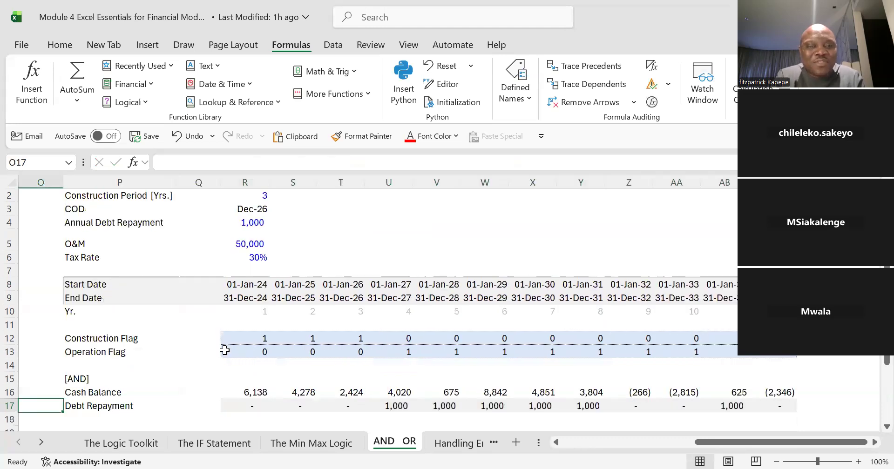
{"action": "left_click", "coordinate": [261, 351]}
{"action": "key", "text": "Right"}
{"action": "key", "text": "Right"}
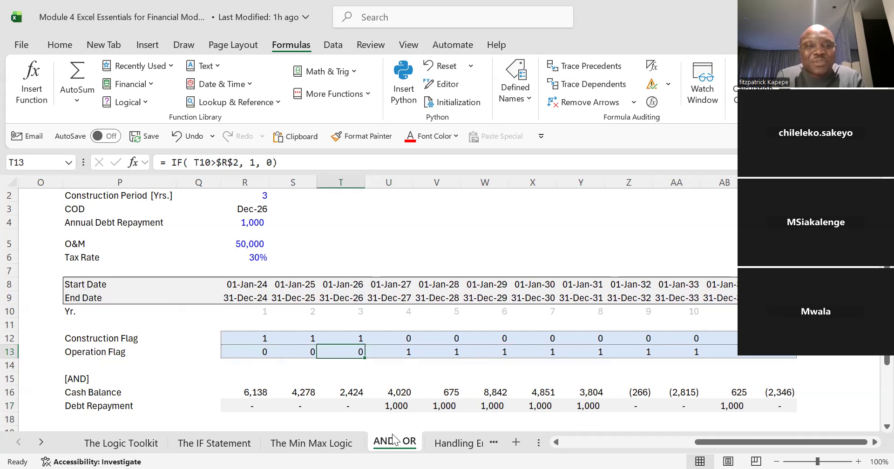
Set the Construction Period in R2 to 1 year to test the flags and Debt Repayment row.
{"action": "left_click", "coordinate": [257, 193]}
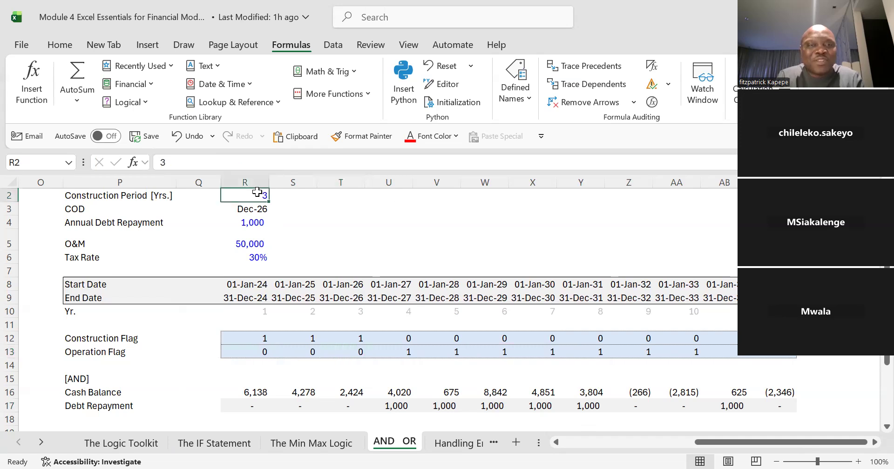
{"action": "type", "text": "1"}
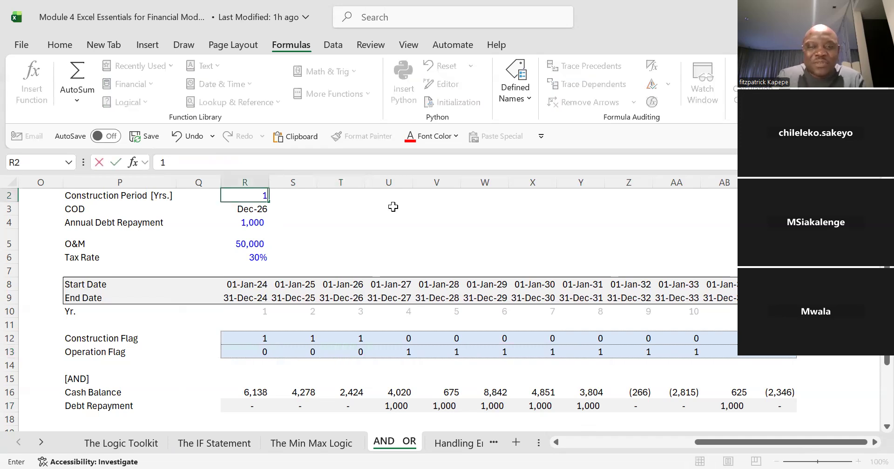
{"action": "key", "text": "Return"}
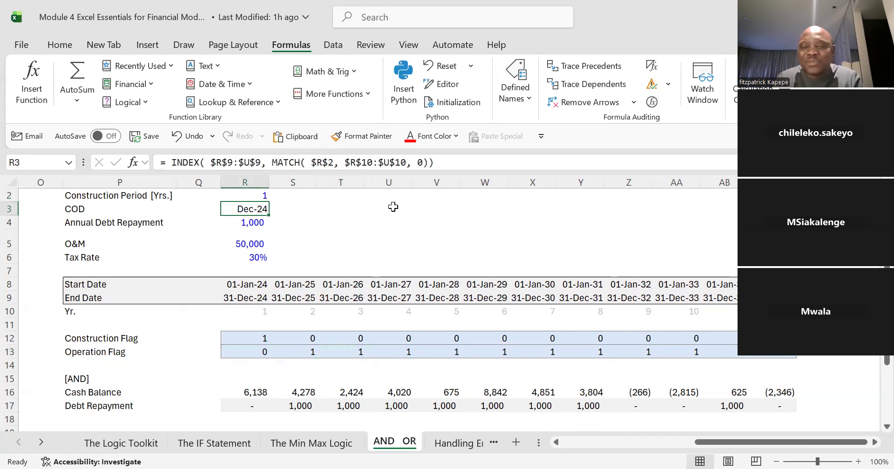
Set the Construction Period in R2 to 4 years to test the Debt Repayment timing again.
{"action": "left_click", "coordinate": [258, 194]}
{"action": "type", "text": "4"}
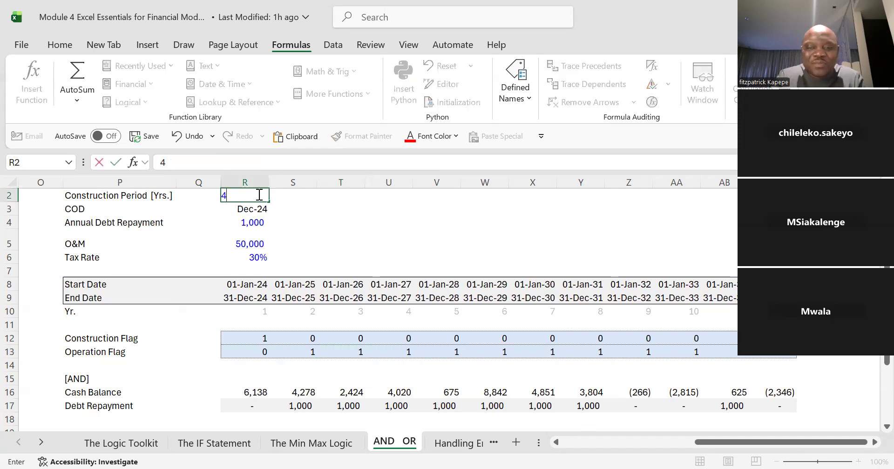
{"action": "key", "text": "Return"}
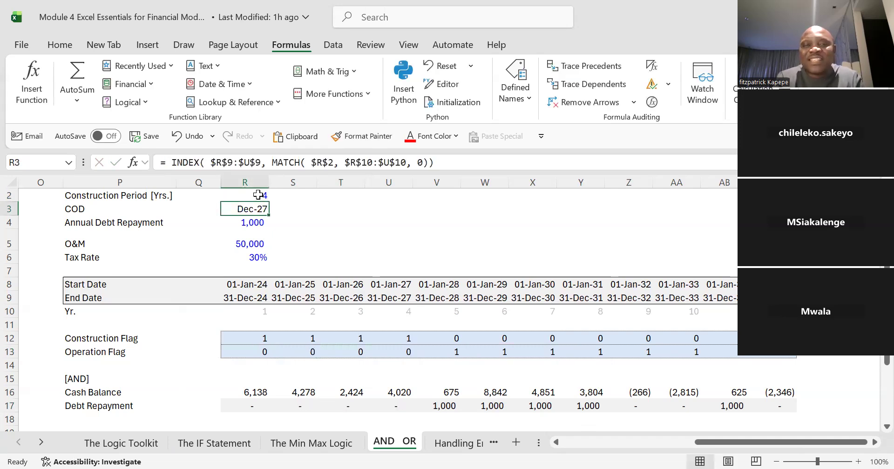
Review the [OR] Cash Balance and Debt Repayment rows against the [AND] section and the flags above.
{"action": "key", "text": "Down"}
{"action": "key", "text": "Down"}
{"action": "key", "text": "Down"}
{"action": "key", "text": "Down"}
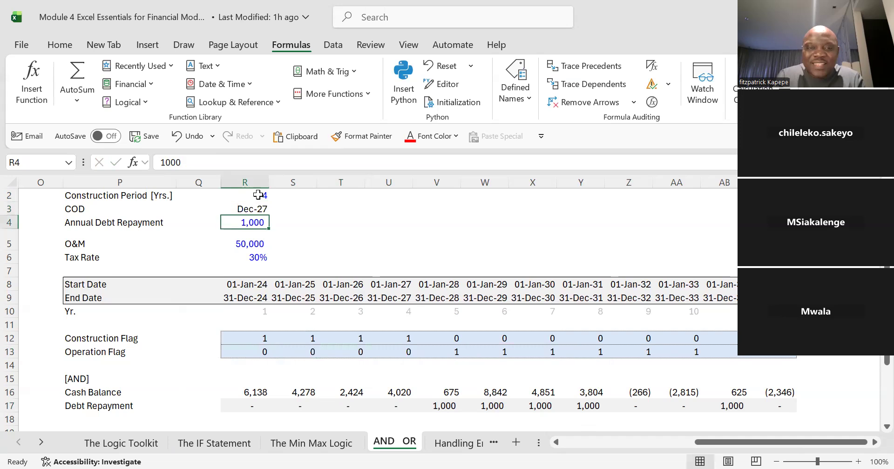
{"action": "key", "text": "Down"}
{"action": "key", "text": "Down"}
{"action": "key", "text": "Down"}
{"action": "key", "text": "Down"}
{"action": "key", "text": "Down"}
{"action": "key", "text": "Down"}
{"action": "key", "text": "Down"}
{"action": "key", "text": "Down"}
{"action": "key", "text": "Down"}
{"action": "key", "text": "Down"}
{"action": "key", "text": "Down"}
{"action": "key", "text": "Down"}
{"action": "key", "text": "Down"}
{"action": "key", "text": "Down"}
{"action": "key", "text": "Down"}
{"action": "key", "text": "Down"}
{"action": "key", "text": "Down"}
{"action": "key", "text": "Down"}
{"action": "key", "text": "Down"}
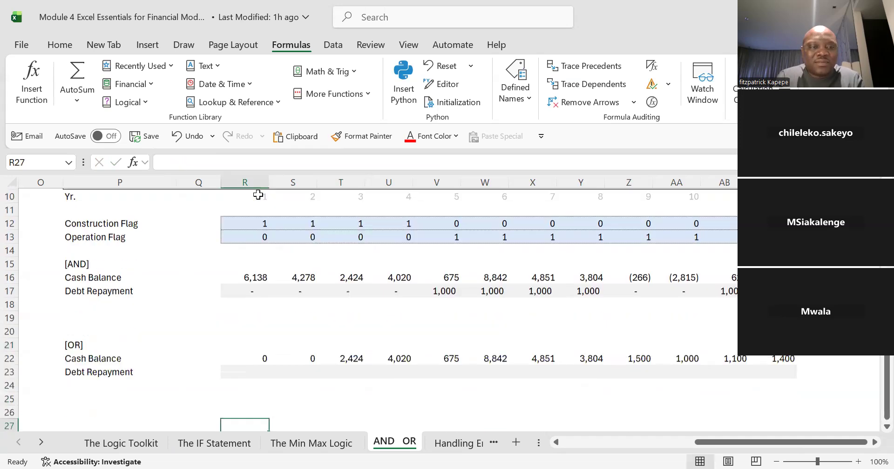
{"action": "key", "text": "Up"}
{"action": "key", "text": "Up"}
{"action": "key", "text": "Up"}
{"action": "key", "text": "Up"}
{"action": "key", "text": "Up"}
{"action": "key", "text": "Down"}
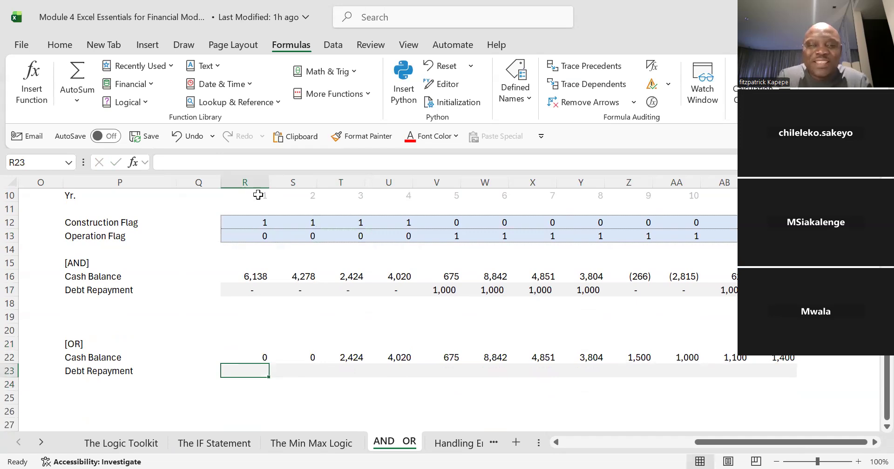
Set the Construction Period in R2 to 3 years.
{"action": "key", "text": "Up"}
{"action": "key", "text": "Up"}
{"action": "key", "text": "Up"}
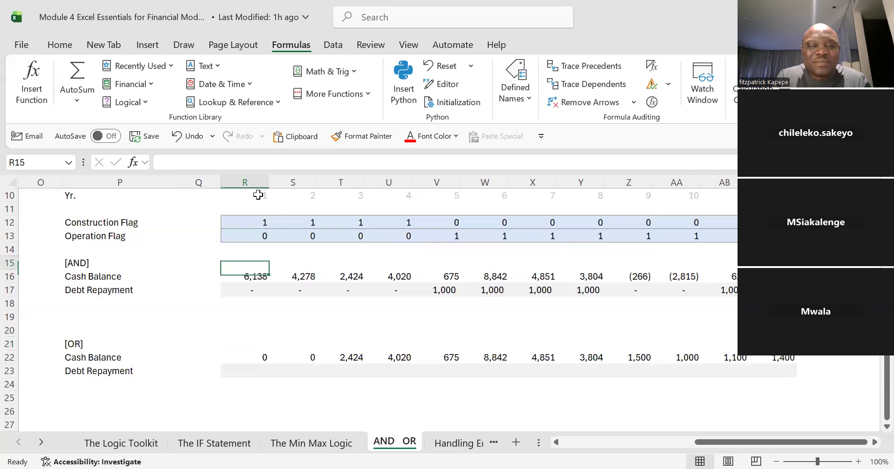
{"action": "key", "text": "Up"}
{"action": "key", "text": "Up"}
{"action": "key", "text": "Up"}
{"action": "key", "text": "Up"}
{"action": "key", "text": "Up"}
{"action": "key", "text": "Up"}
{"action": "key", "text": "Up"}
{"action": "key", "text": "Up"}
{"action": "key", "text": "Up"}
{"action": "key", "text": "Up"}
{"action": "key", "text": "Up"}
{"action": "key", "text": "Up"}
{"action": "key", "text": "Up"}
{"action": "key", "text": "Up"}
{"action": "key", "text": "Up"}
{"action": "key", "text": "Up"}
{"action": "key", "text": "Up"}
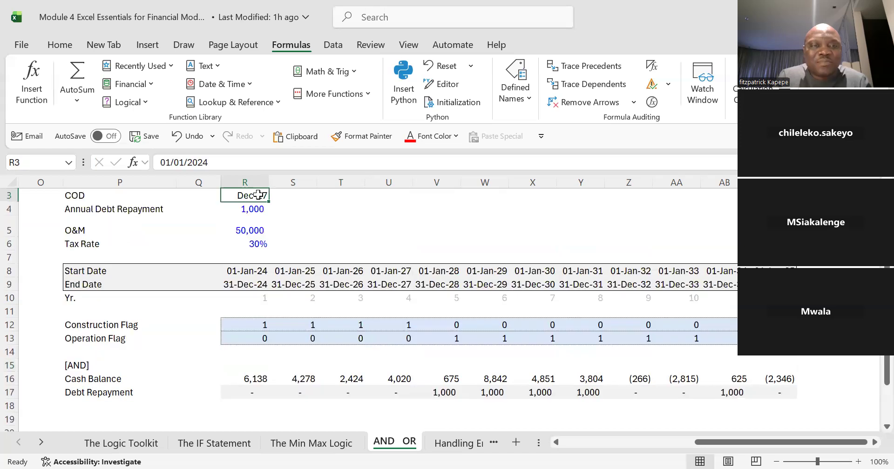
{"action": "key", "text": "Up"}
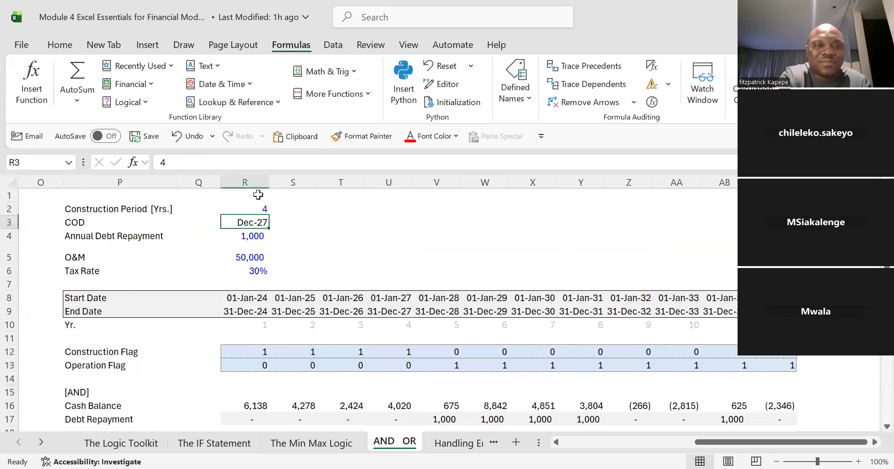
{"action": "type", "text": "3"}
{"action": "key", "text": "Return"}
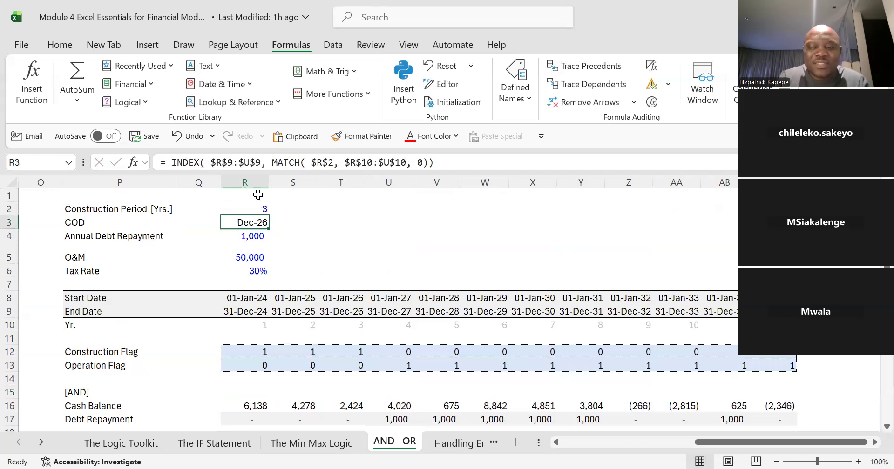
Look over the [AND] Debt Repayment row and the [OR] section with the 3-year construction period.
{"action": "key", "text": "Down"}
{"action": "key", "text": "Down"}
{"action": "key", "text": "Down"}
{"action": "key", "text": "Down"}
{"action": "key", "text": "Down"}
{"action": "key", "text": "Down"}
{"action": "key", "text": "Down"}
{"action": "key", "text": "Down"}
{"action": "key", "text": "Down"}
{"action": "key", "text": "Down"}
{"action": "key", "text": "Down"}
{"action": "key", "text": "Down"}
{"action": "key", "text": "Down"}
{"action": "key", "text": "Down"}
{"action": "key", "text": "Down"}
{"action": "key", "text": "Down"}
{"action": "key", "text": "Down"}
{"action": "key", "text": "Down"}
{"action": "key", "text": "Down"}
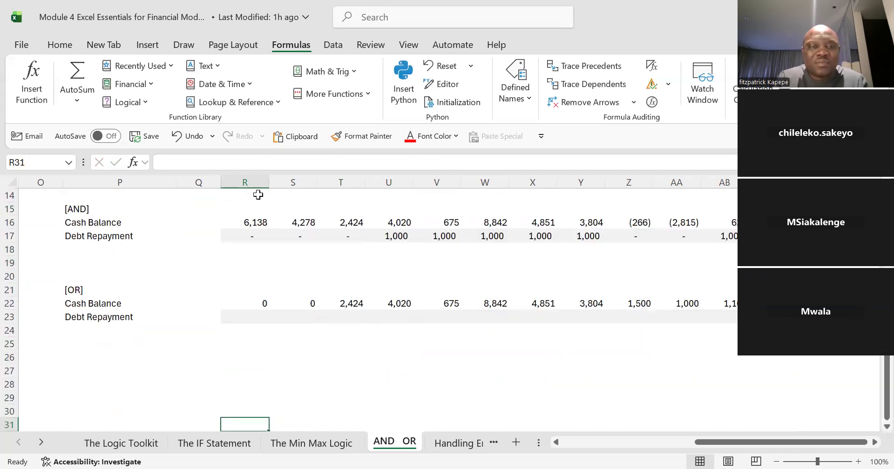
{"action": "left_click", "coordinate": [258, 194]}
{"action": "key", "text": "Up"}
{"action": "key", "text": "Up"}
{"action": "key", "text": "Up"}
{"action": "key", "text": "Up"}
{"action": "key", "text": "Up"}
{"action": "key", "text": "Up"}
{"action": "key", "text": "Up"}
{"action": "key", "text": "Up"}
{"action": "key", "text": "Up"}
{"action": "key", "text": "Up"}
{"action": "key", "text": "Up"}
{"action": "key", "text": "Up"}
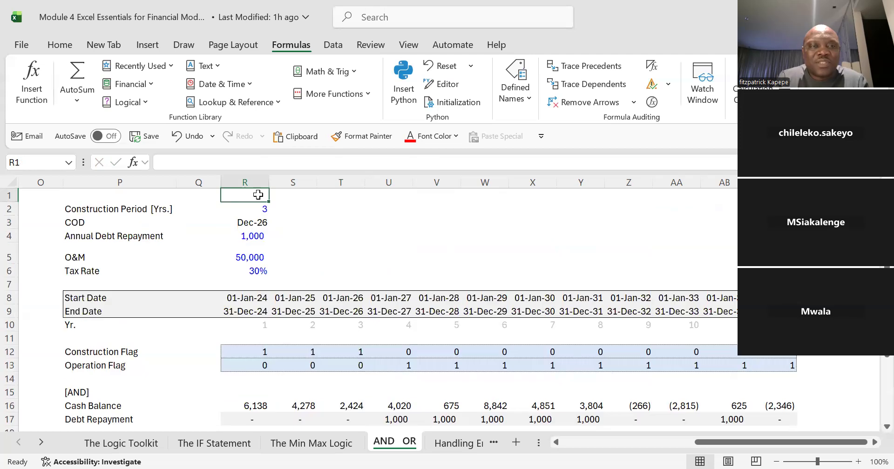
Re-enter the Construction Period in R2 as 3 years.
{"action": "key", "text": "Down"}
{"action": "key", "text": "Down"}
{"action": "key", "text": "Up"}
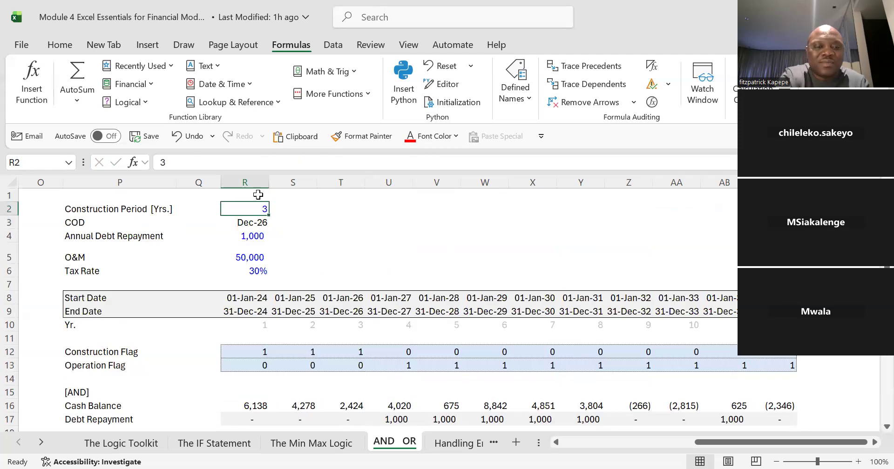
{"action": "type", "text": "2"}
{"action": "key", "text": "BackSpace"}
{"action": "type", "text": "3"}
{"action": "key", "text": "Return"}
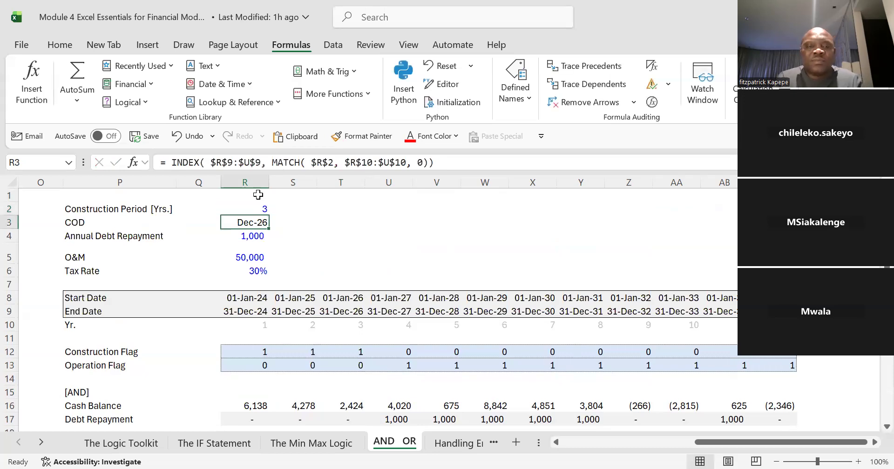
Examine the [AND] Debt Repayment formulas from R17 across to V17 against the flags and cash balances.
{"action": "key", "text": "Down"}
{"action": "key", "text": "Down"}
{"action": "key", "text": "Down"}
{"action": "key", "text": "Down"}
{"action": "key", "text": "Down"}
{"action": "key", "text": "Down"}
{"action": "key", "text": "Down"}
{"action": "key", "text": "Down"}
{"action": "key", "text": "Down"}
{"action": "key", "text": "Down"}
{"action": "key", "text": "Down"}
{"action": "key", "text": "Down"}
{"action": "key", "text": "Down"}
{"action": "key", "text": "Down"}
{"action": "key", "text": "Down"}
{"action": "key", "text": "Down"}
{"action": "key", "text": "Down"}
{"action": "key", "text": "Down"}
{"action": "key", "text": "Down"}
{"action": "key", "text": "Down"}
{"action": "key", "text": "Down"}
{"action": "key", "text": "Down"}
{"action": "key", "text": "Down"}
{"action": "key", "text": "Down"}
{"action": "key", "text": "Up"}
{"action": "key", "text": "Up"}
{"action": "key", "text": "Up"}
{"action": "key", "text": "Up"}
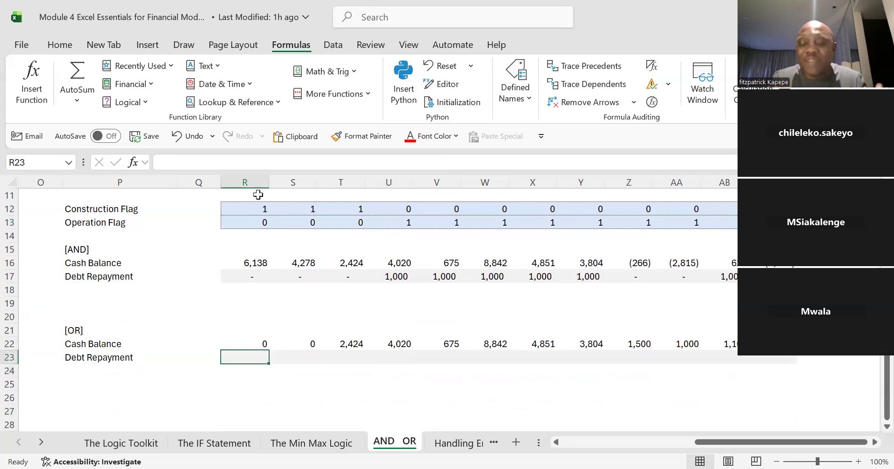
{"action": "key", "text": "Up"}
{"action": "key", "text": "Up"}
{"action": "key", "text": "Up"}
{"action": "key", "text": "Up"}
{"action": "key", "text": "Up"}
{"action": "key", "text": "Up"}
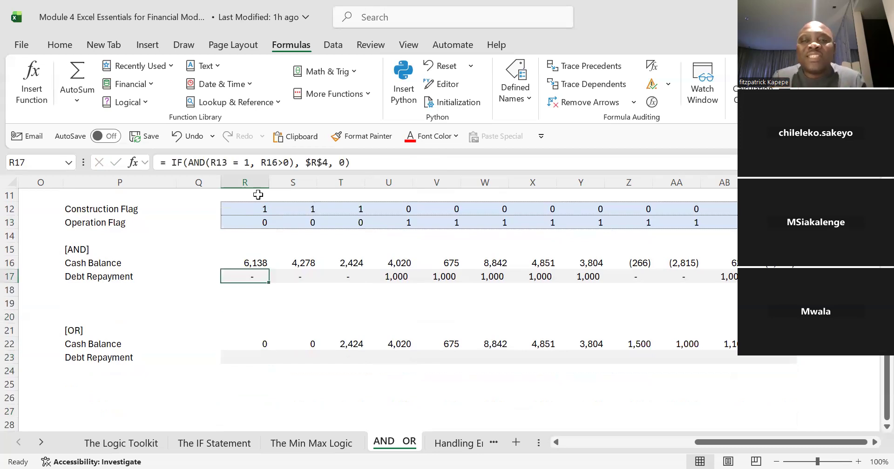
{"action": "key", "text": "Right"}
{"action": "key", "text": "Right"}
{"action": "key", "text": "Right"}
{"action": "key", "text": "Right"}
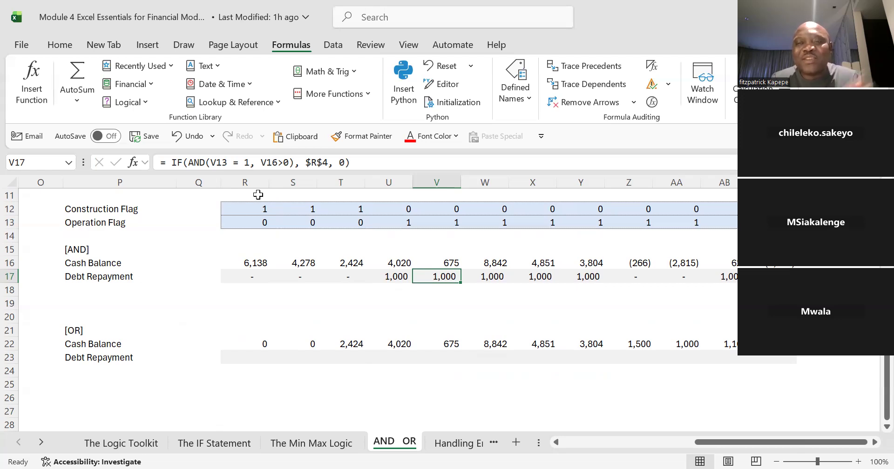
Start an IF formula in the [OR] Debt Repayment cell R23 with the logical test OR(R13=1, R22>0).
{"action": "left_click", "coordinate": [262, 357]}
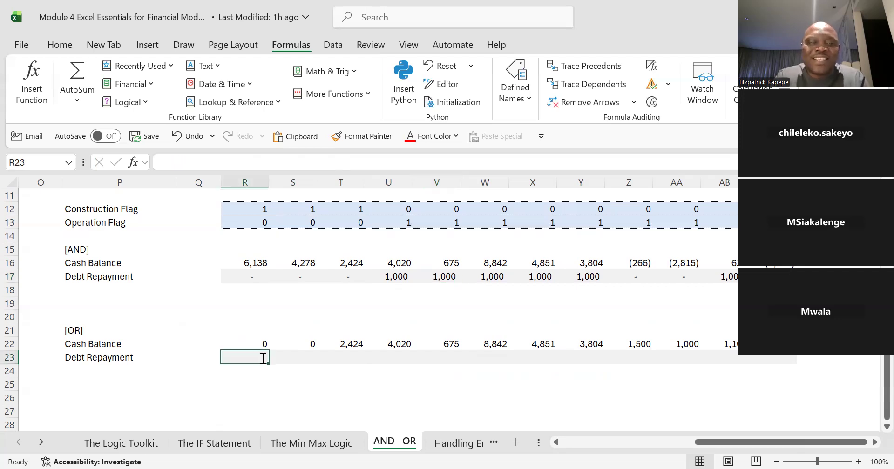
{"action": "type", "text": "="}
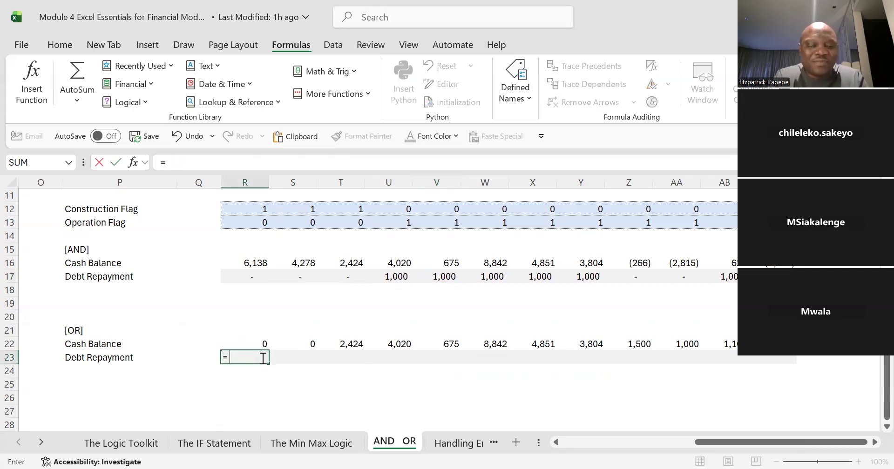
{"action": "type", "text": " IF("}
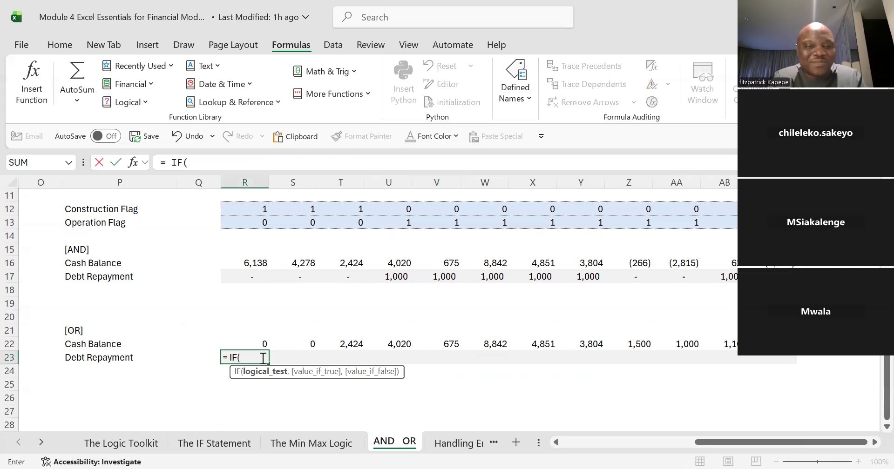
{"action": "type", "text": "OR("}
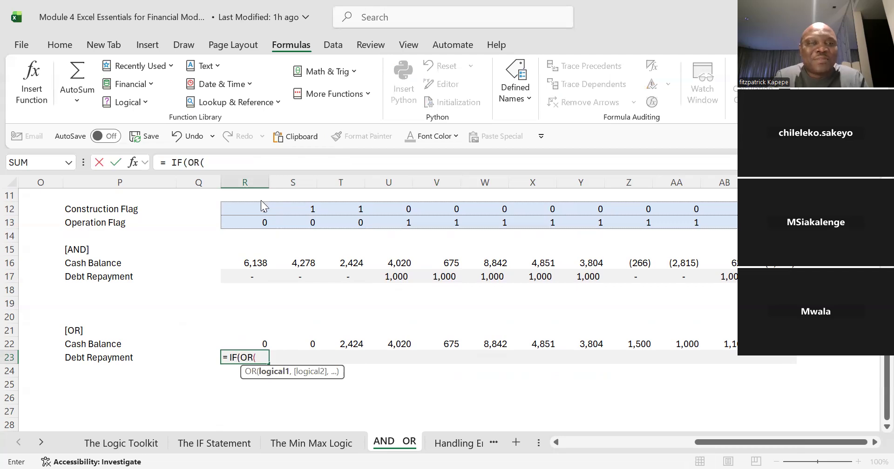
{"action": "left_click", "coordinate": [260, 224]}
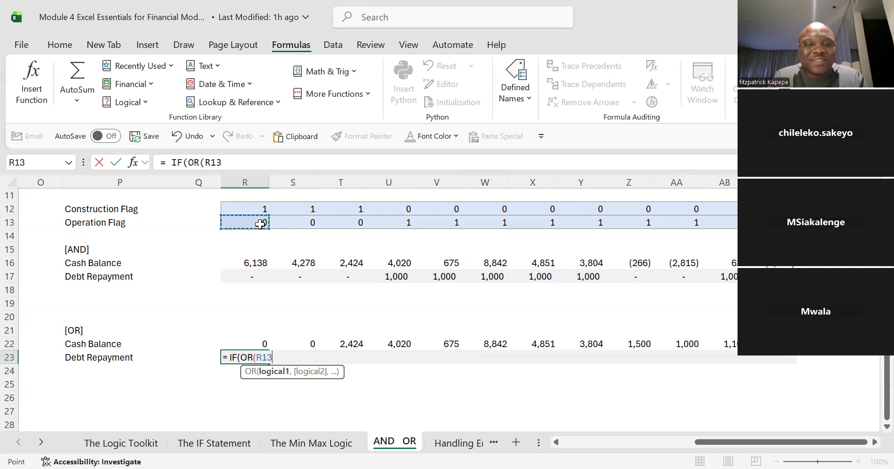
{"action": "type", "text": "=1"}
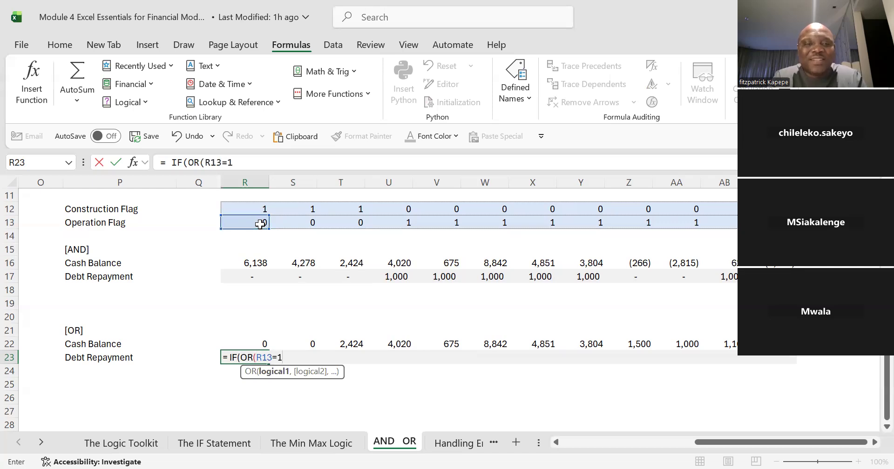
{"action": "type", "text": ","}
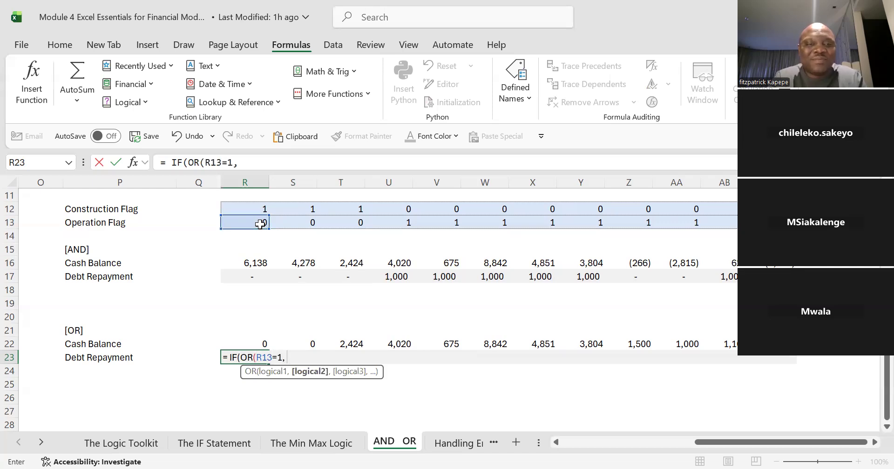
{"action": "left_click", "coordinate": [261, 342]}
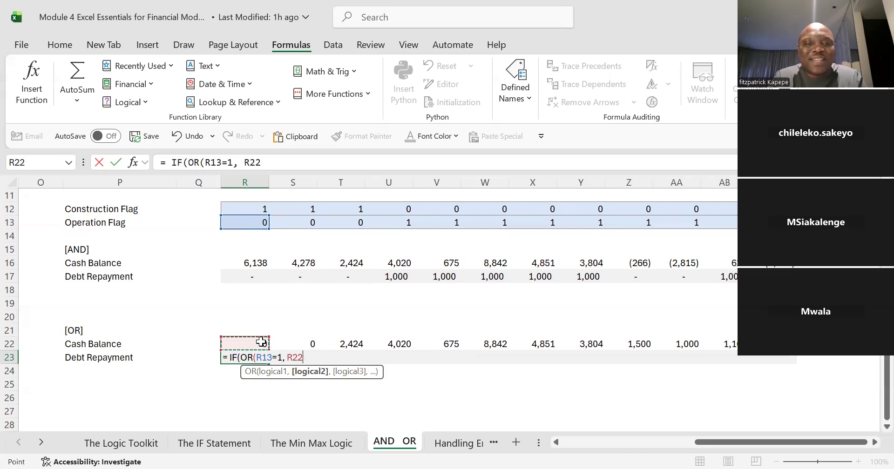
{"action": "type", "text": ">0"}
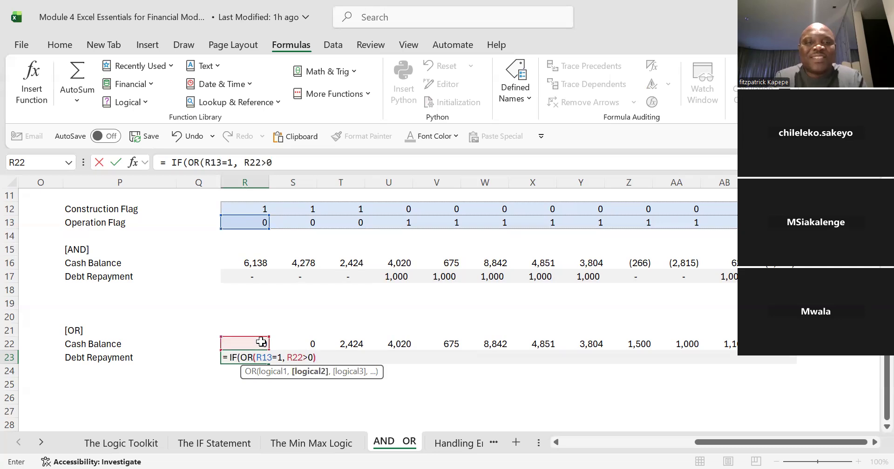
{"action": "type", "text": ")"}
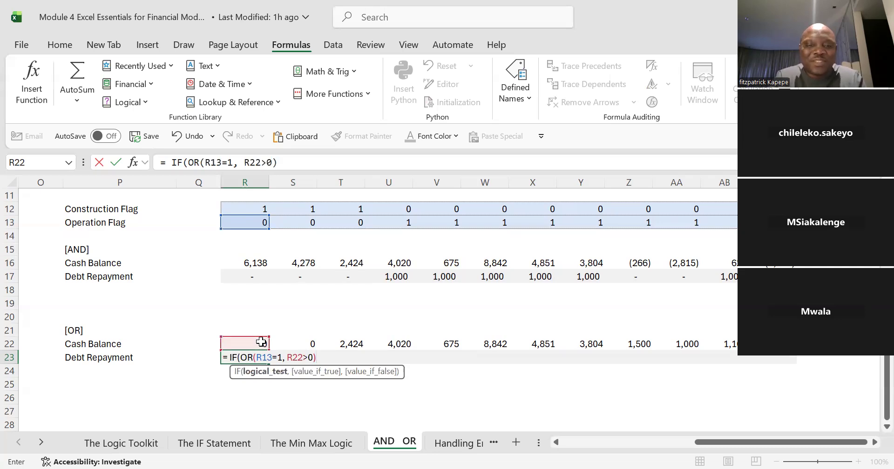
Complete the R23 formula with the absolute Annual Debt Repayment $R$4 if true and 0 if false.
{"action": "type", "text": ","}
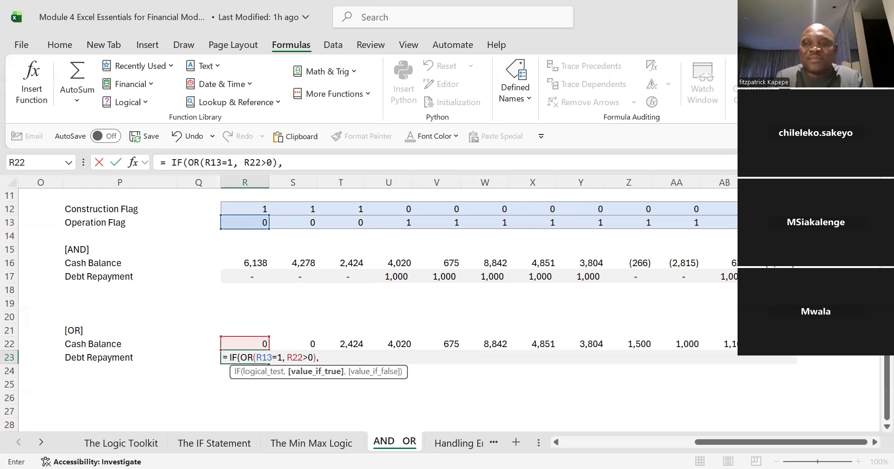
{"action": "scroll", "coordinate": [520, 222], "scroll_direction": "up", "scroll_amount": 3}
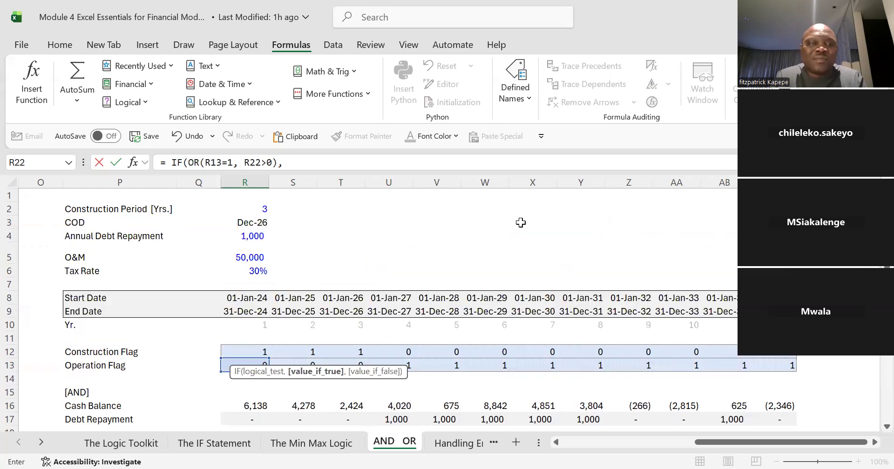
{"action": "left_click", "coordinate": [245, 236]}
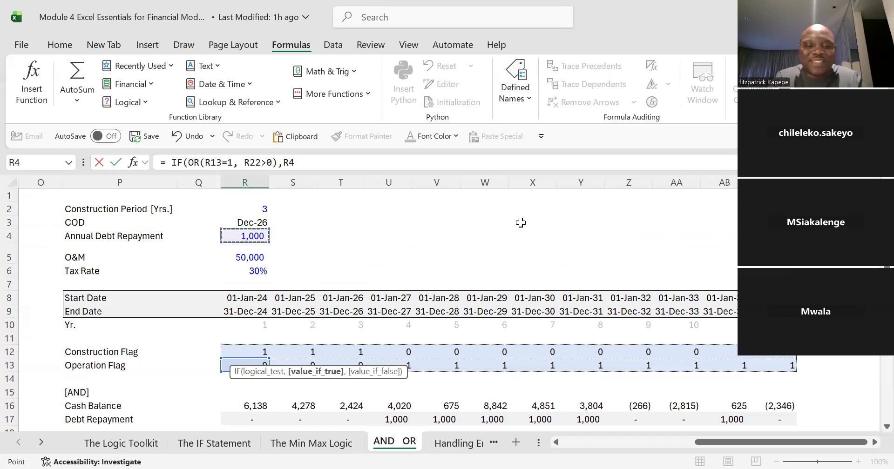
{"action": "key", "text": "F4"}
{"action": "scroll", "coordinate": [520, 222], "scroll_direction": "down", "scroll_amount": 5}
{"action": "type", "text": ",0)"}
{"action": "key", "text": "ctrl+Return"}
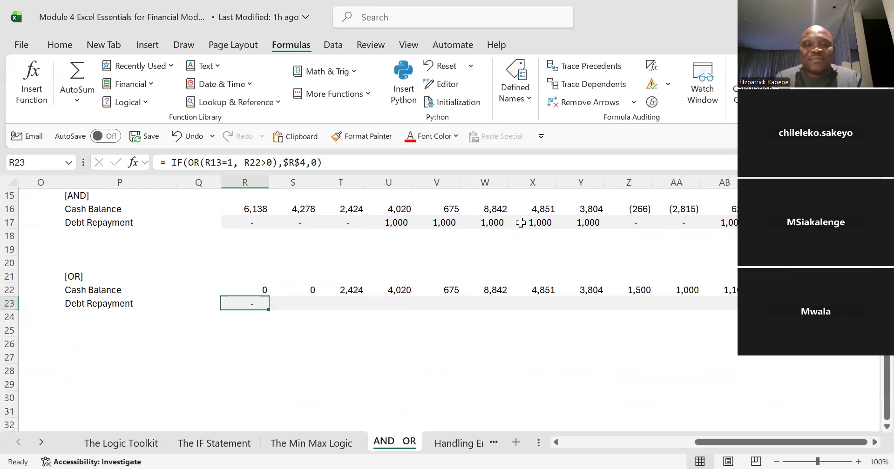
Fill the [OR] Debt Repayment formula from R23 across the row to AC23.
{"action": "key", "text": "shift+Right"}
{"action": "key", "text": "shift+Right"}
{"action": "key", "text": "shift+Right"}
{"action": "key", "text": "shift+Right"}
{"action": "key", "text": "shift+Right"}
{"action": "key", "text": "shift+Right"}
{"action": "key", "text": "shift+Right"}
{"action": "key", "text": "shift+Right"}
{"action": "key", "text": "shift+Right"}
{"action": "key", "text": "shift+Right"}
{"action": "key", "text": "shift+Right"}
{"action": "key", "text": "shift+Right"}
{"action": "key", "text": "shift+Right"}
{"action": "key", "text": "shift+Right"}
{"action": "key", "text": "shift+Left"}
{"action": "key", "text": "shift+Left"}
{"action": "key", "text": "shift+Left"}
{"action": "key", "text": "shift+Left"}
{"action": "key", "text": "shift+Right"}
{"action": "key", "text": "ctrl+r"}
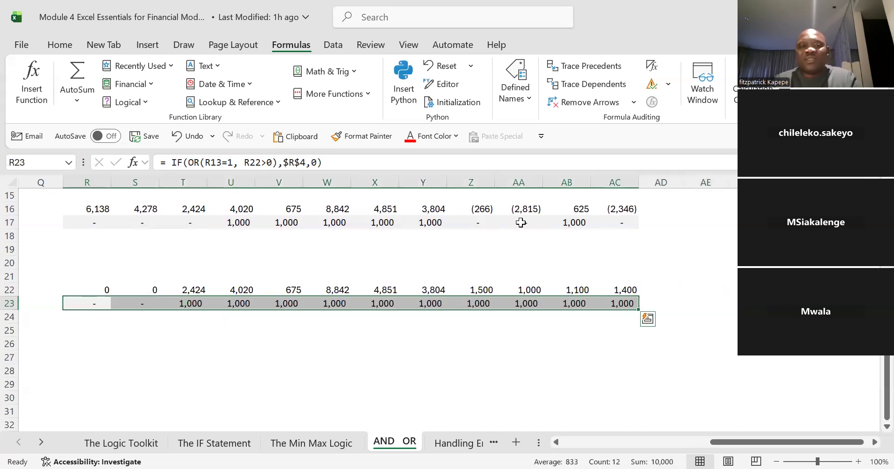
Examine the [OR] Debt Repayment row around U23 against the operation flags and cash balances above it.
{"action": "key", "text": "ctrl+Left"}
{"action": "key", "text": "Right"}
{"action": "key", "text": "Right"}
{"action": "key", "text": "Right"}
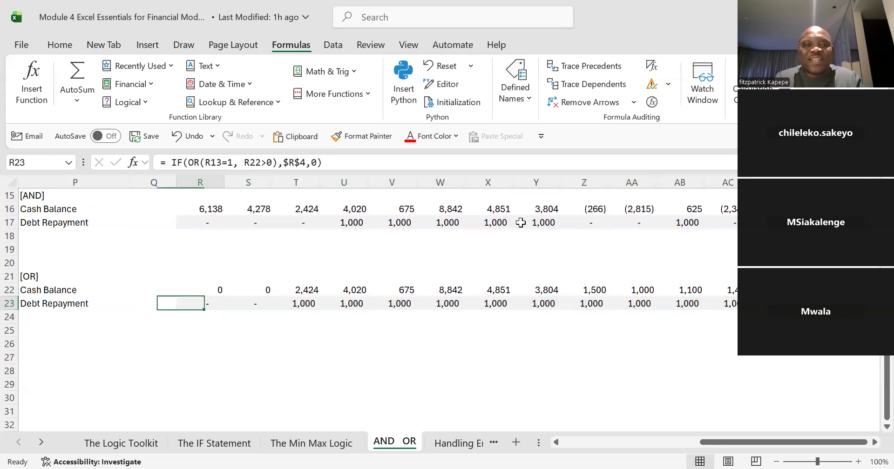
{"action": "key", "text": "Right"}
{"action": "key", "text": "Right"}
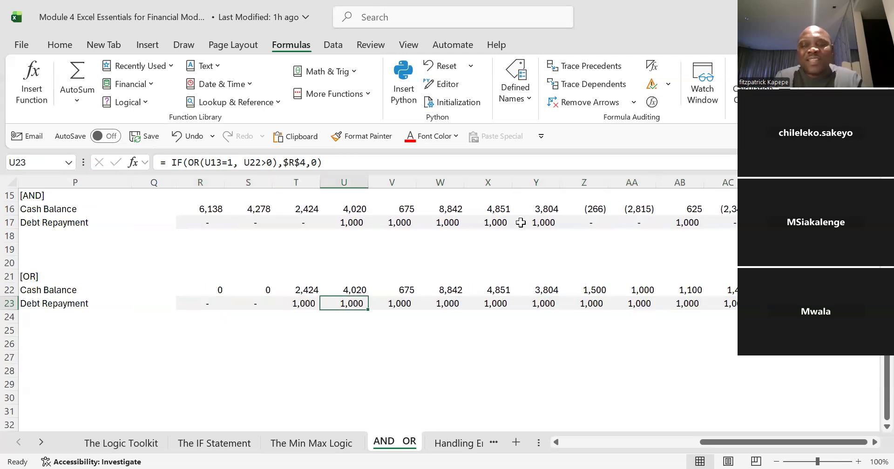
{"action": "key", "text": "Up"}
{"action": "key", "text": "Up"}
{"action": "key", "text": "Up"}
{"action": "key", "text": "Up"}
{"action": "key", "text": "Up"}
{"action": "key", "text": "Up"}
{"action": "key", "text": "Up"}
{"action": "key", "text": "Up"}
{"action": "key", "text": "Up"}
{"action": "key", "text": "Up"}
{"action": "key", "text": "Up"}
{"action": "key", "text": "Up"}
{"action": "key", "text": "Up"}
{"action": "key", "text": "Up"}
{"action": "key", "text": "Up"}
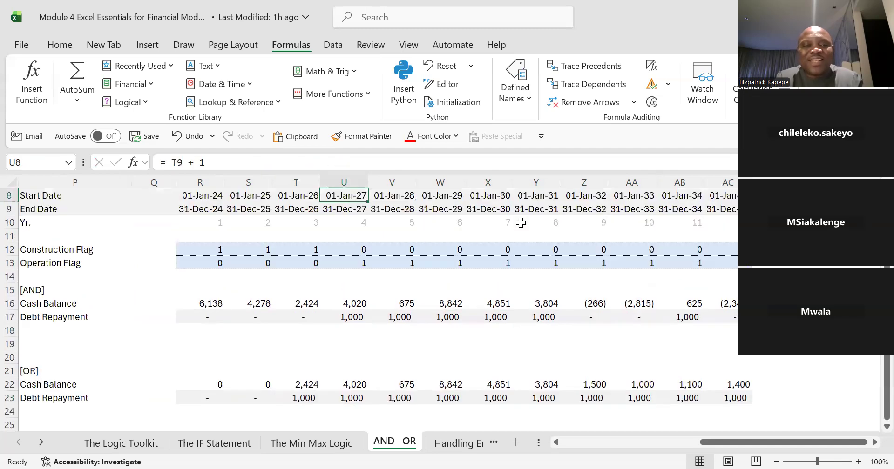
{"action": "key", "text": "Down"}
{"action": "key", "text": "Down"}
{"action": "key", "text": "Down"}
{"action": "key", "text": "Down"}
{"action": "key", "text": "Down"}
{"action": "key", "text": "Down"}
{"action": "key", "text": "Down"}
{"action": "key", "text": "Down"}
{"action": "key", "text": "Down"}
{"action": "key", "text": "Down"}
{"action": "key", "text": "Down"}
{"action": "key", "text": "Down"}
{"action": "key", "text": "Down"}
{"action": "key", "text": "Down"}
{"action": "key", "text": "Down"}
{"action": "key", "text": "Down"}
{"action": "key", "text": "Down"}
{"action": "key", "text": "Down"}
{"action": "key", "text": "Down"}
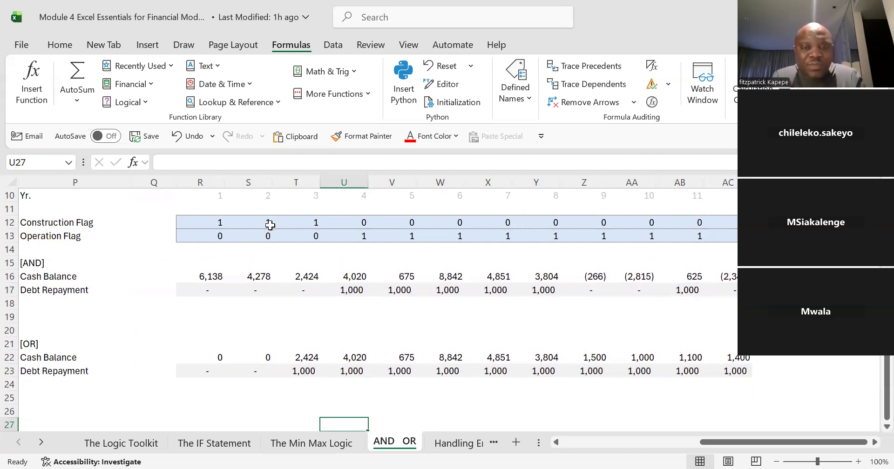
Open the Handling Errors sheet and read the IFERROR syntax, formula example and warning notes.
{"action": "left_click", "coordinate": [449, 446]}
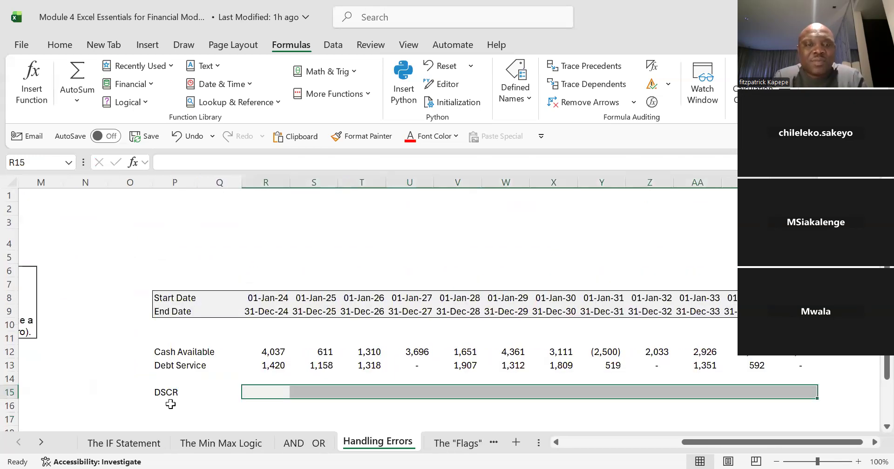
{"action": "key", "text": "Left"}
{"action": "key", "text": "Left"}
{"action": "key", "text": "Left"}
{"action": "key", "text": "Left"}
{"action": "key", "text": "Left"}
{"action": "key", "text": "Left"}
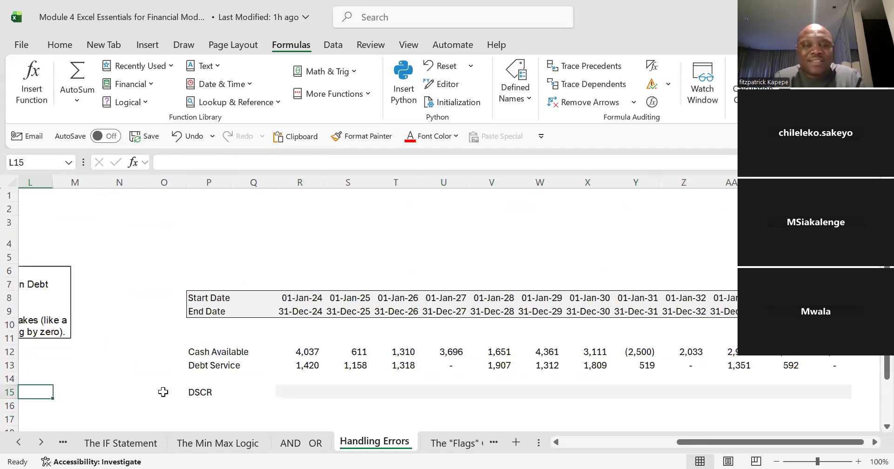
{"action": "key", "text": "Home"}
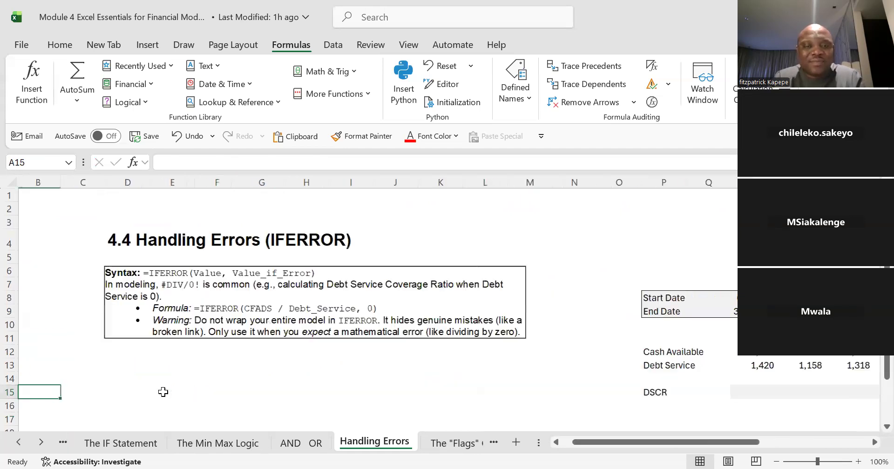
{"action": "key", "text": "Right"}
{"action": "key", "text": "Right"}
{"action": "key", "text": "Right"}
{"action": "key", "text": "Right"}
{"action": "key", "text": "Right"}
{"action": "key", "text": "Right"}
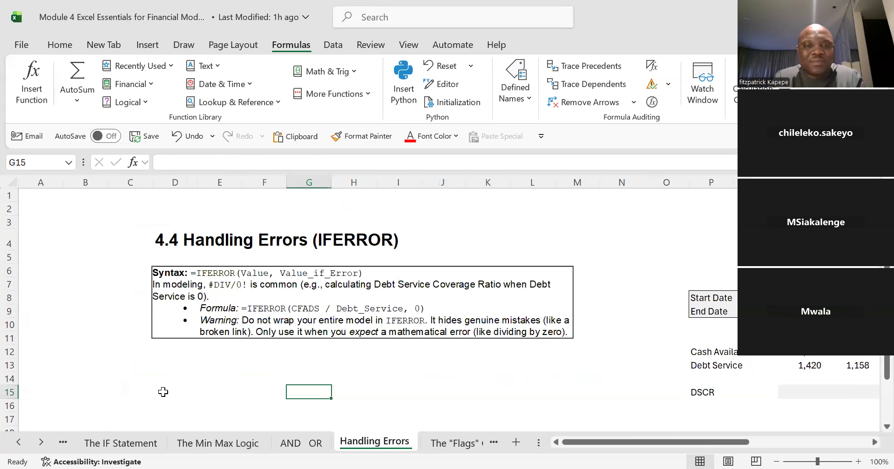
{"action": "key", "text": "Up"}
{"action": "key", "text": "Up"}
{"action": "key", "text": "Up"}
{"action": "key", "text": "Up"}
{"action": "key", "text": "Up"}
{"action": "key", "text": "Up"}
{"action": "key", "text": "Up"}
{"action": "key", "text": "Up"}
{"action": "key", "text": "Up"}
{"action": "key", "text": "Up"}
{"action": "key", "text": "Up"}
{"action": "key", "text": "Up"}
{"action": "key", "text": "Up"}
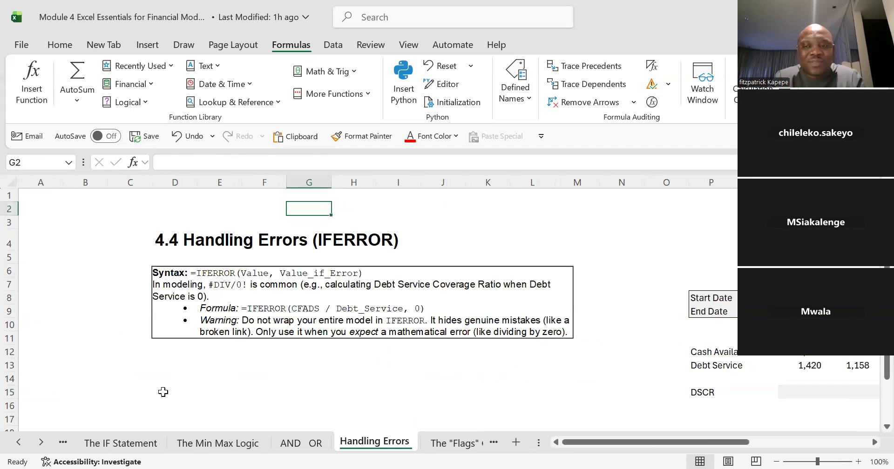
{"action": "key", "text": "Down"}
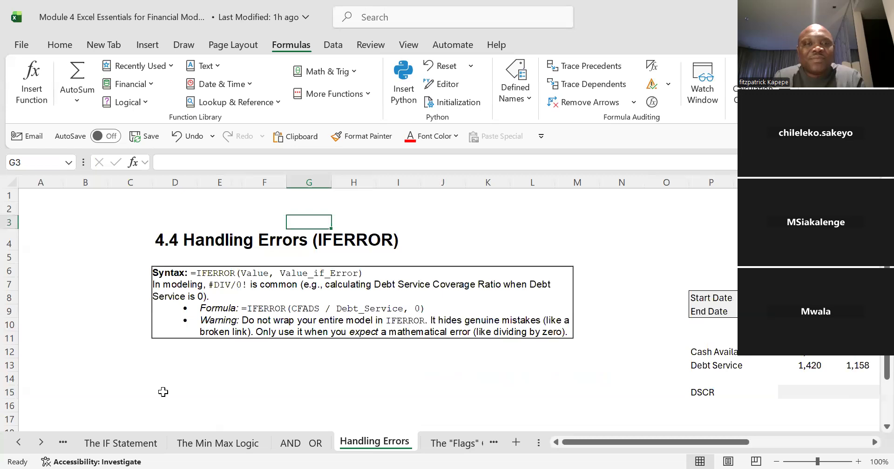
Examine the DSCR exercise table with its start and end dates, Cash Available and Debt Service rows.
{"action": "key", "text": "Down"}
{"action": "key", "text": "Down"}
{"action": "key", "text": "Down"}
{"action": "key", "text": "Down"}
{"action": "key", "text": "Down"}
{"action": "key", "text": "Down"}
{"action": "key", "text": "Down"}
{"action": "key", "text": "Down"}
{"action": "key", "text": "Down"}
{"action": "key", "text": "Down"}
{"action": "key", "text": "Down"}
{"action": "key", "text": "Down"}
{"action": "key", "text": "Down"}
{"action": "key", "text": "Down"}
{"action": "key", "text": "Down"}
{"action": "key", "text": "Down"}
{"action": "key", "text": "Down"}
{"action": "key", "text": "Right"}
{"action": "key", "text": "Right"}
{"action": "key", "text": "Right"}
{"action": "key", "text": "Right"}
{"action": "key", "text": "Right"}
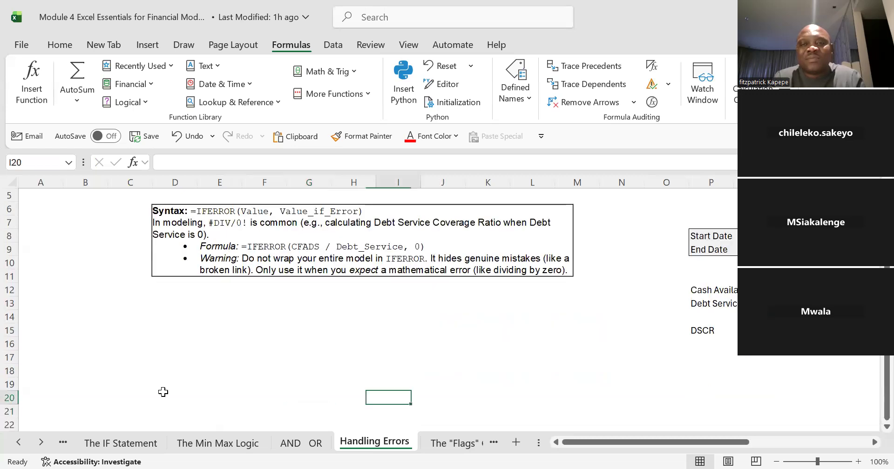
{"action": "key", "text": "Right"}
{"action": "key", "text": "Right"}
{"action": "key", "text": "Right"}
{"action": "key", "text": "Right"}
{"action": "key", "text": "Right"}
{"action": "key", "text": "Right"}
{"action": "key", "text": "Right"}
{"action": "key", "text": "Right"}
{"action": "key", "text": "Right"}
{"action": "key", "text": "Right"}
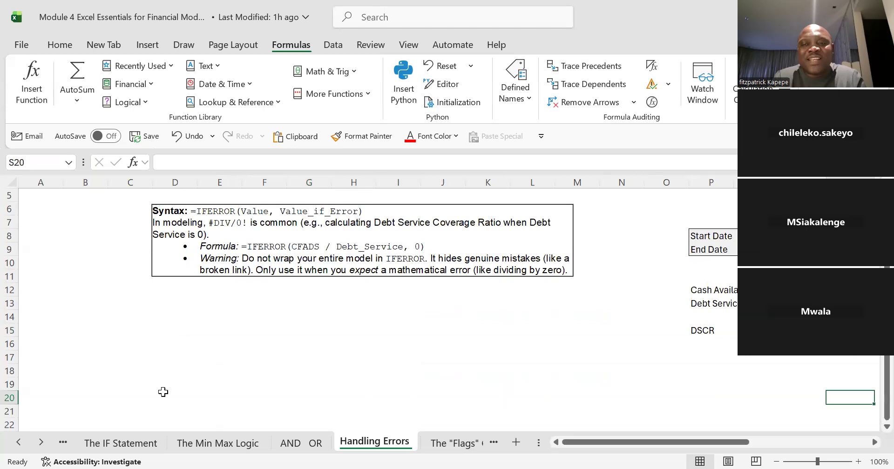
{"action": "key", "text": "Right"}
{"action": "key", "text": "Right"}
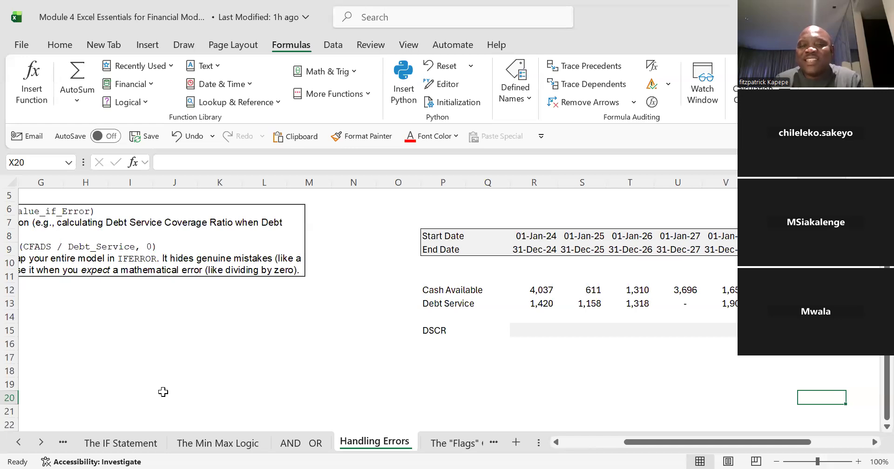
{"action": "key", "text": "Up"}
{"action": "key", "text": "Up"}
{"action": "key", "text": "Up"}
{"action": "key", "text": "Up"}
{"action": "key", "text": "Up"}
{"action": "key", "text": "Up"}
{"action": "key", "text": "Up"}
{"action": "key", "text": "Up"}
{"action": "key", "text": "Up"}
{"action": "key", "text": "Up"}
{"action": "key", "text": "Up"}
{"action": "key", "text": "Up"}
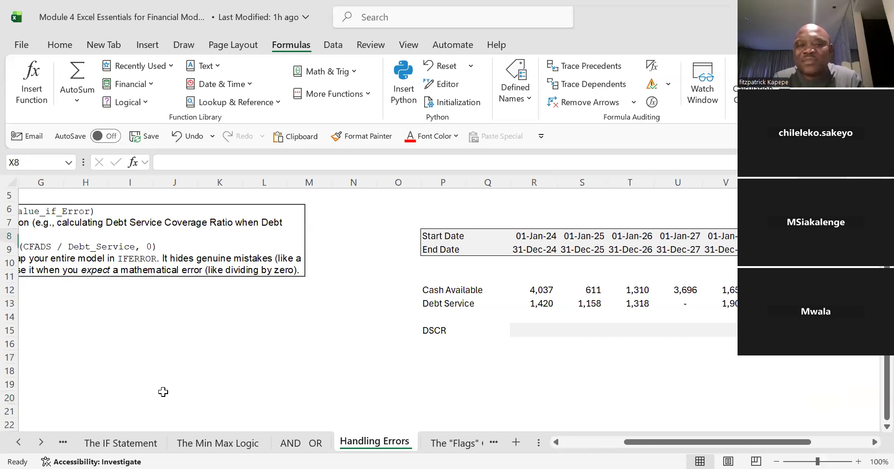
{"action": "key", "text": "Up"}
{"action": "key", "text": "Down"}
{"action": "key", "text": "Right"}
{"action": "key", "text": "Right"}
{"action": "key", "text": "Right"}
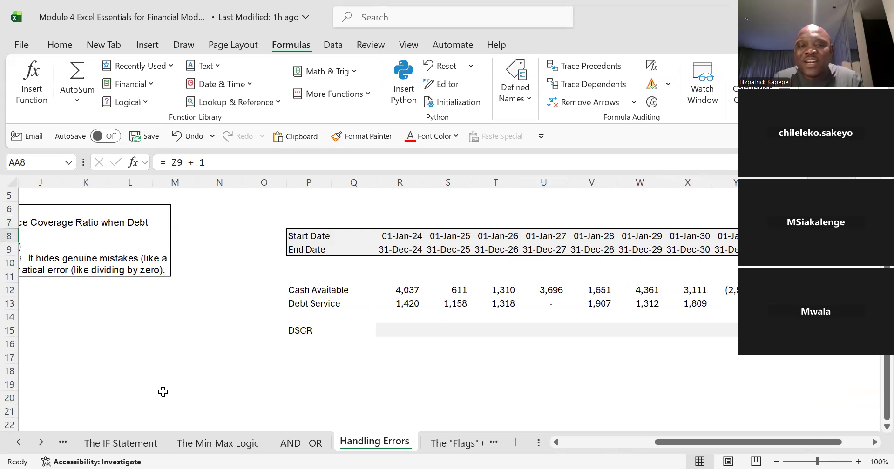
Inspect the first-period column of the DSCR exercise from R15 up to R4.
{"action": "right_click", "coordinate": [400, 330]}
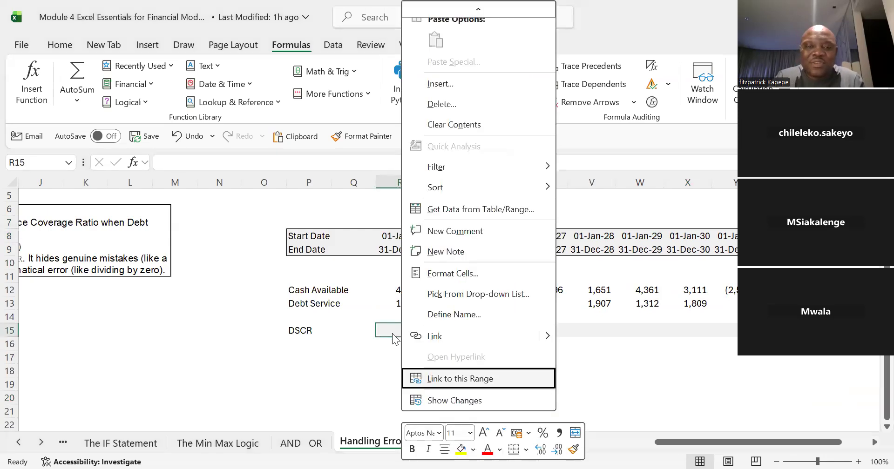
{"action": "key", "text": "Escape"}
{"action": "key", "text": "Up"}
{"action": "key", "text": "Up"}
{"action": "key", "text": "Up"}
{"action": "key", "text": "Up"}
{"action": "key", "text": "Up"}
{"action": "key", "text": "Up"}
{"action": "key", "text": "Up"}
{"action": "key", "text": "Up"}
{"action": "key", "text": "Up"}
{"action": "key", "text": "Up"}
{"action": "key", "text": "Up"}
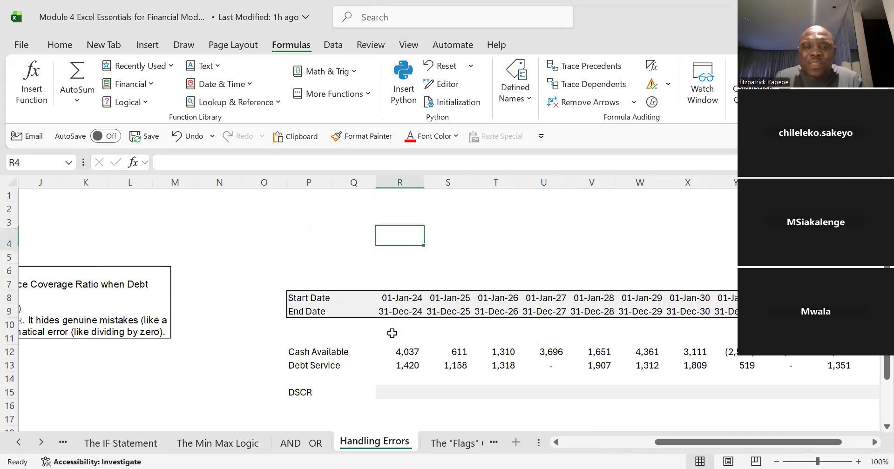
Examine the first-period column of the DSCR exercise from R4 down to the DSCR row.
{"action": "key", "text": "Down"}
{"action": "key", "text": "Down"}
{"action": "key", "text": "Down"}
{"action": "key", "text": "Down"}
{"action": "key", "text": "Down"}
{"action": "key", "text": "Down"}
{"action": "key", "text": "Down"}
{"action": "key", "text": "Down"}
{"action": "key", "text": "Down"}
{"action": "key", "text": "Down"}
{"action": "key", "text": "Down"}
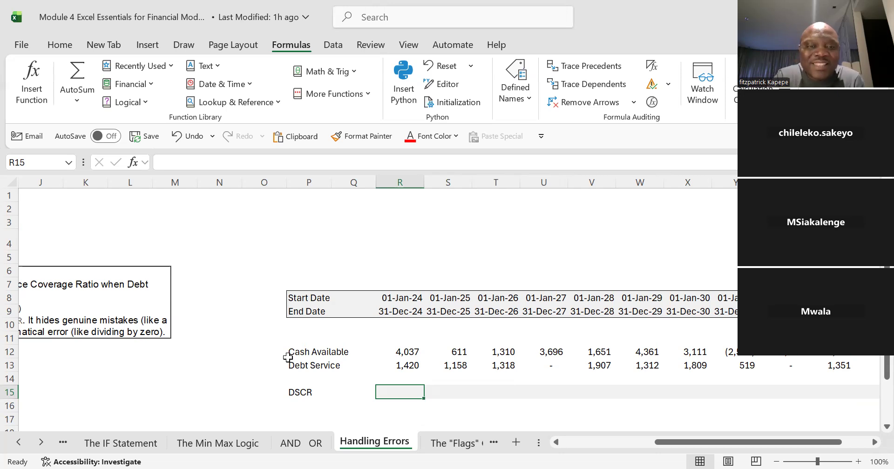
Label the Cash Available row as CFADS in cell O12.
{"action": "left_click", "coordinate": [263, 348]}
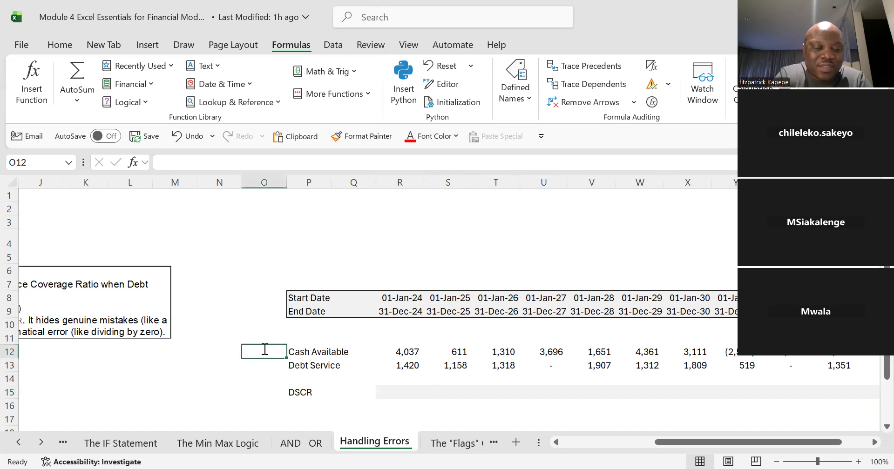
{"action": "type", "text": "CFADS"}
{"action": "key", "text": "Return"}
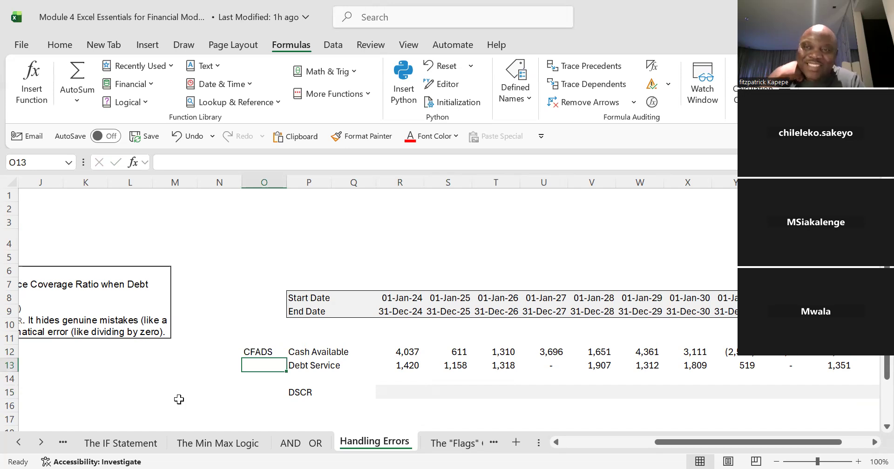
{"action": "key", "text": "Up"}
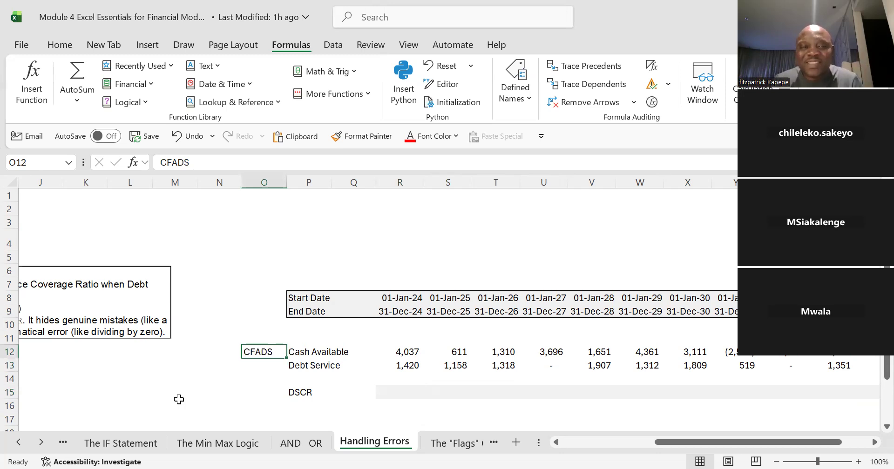
Calculate the first-period DSCR in R15 as Cash Available divided by Debt Service, =R12/R13.
{"action": "key", "text": "Right"}
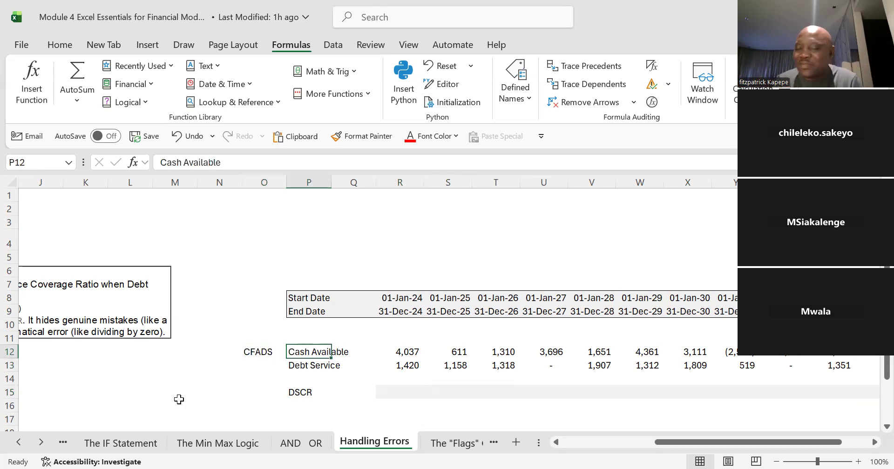
{"action": "key", "text": "Down"}
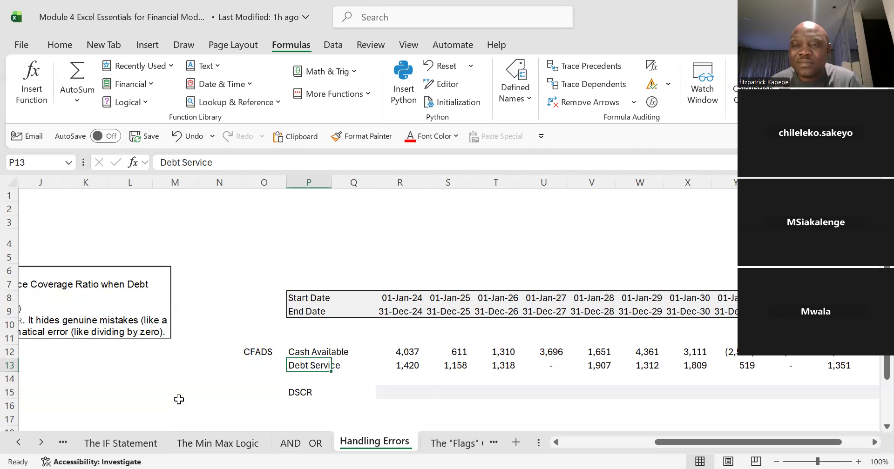
{"action": "key", "text": "Down"}
{"action": "key", "text": "Down"}
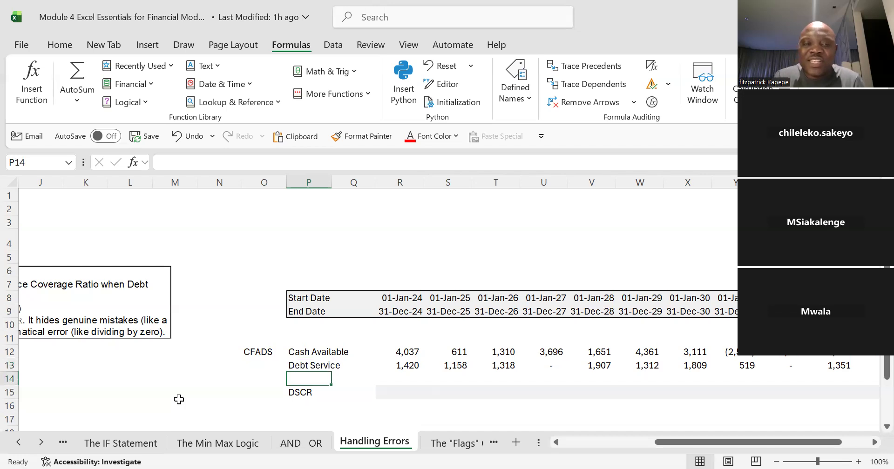
{"action": "key", "text": "Right"}
{"action": "key", "text": "Right"}
{"action": "type", "text": "="}
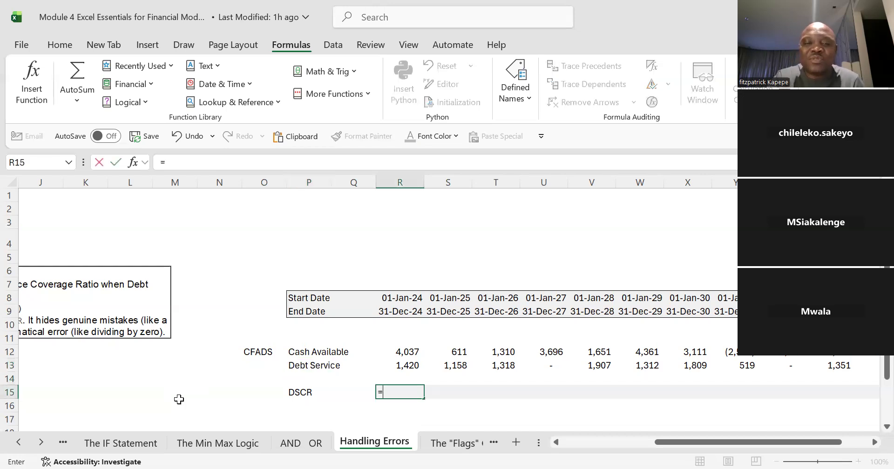
{"action": "left_click", "coordinate": [411, 349]}
{"action": "type", "text": "/"}
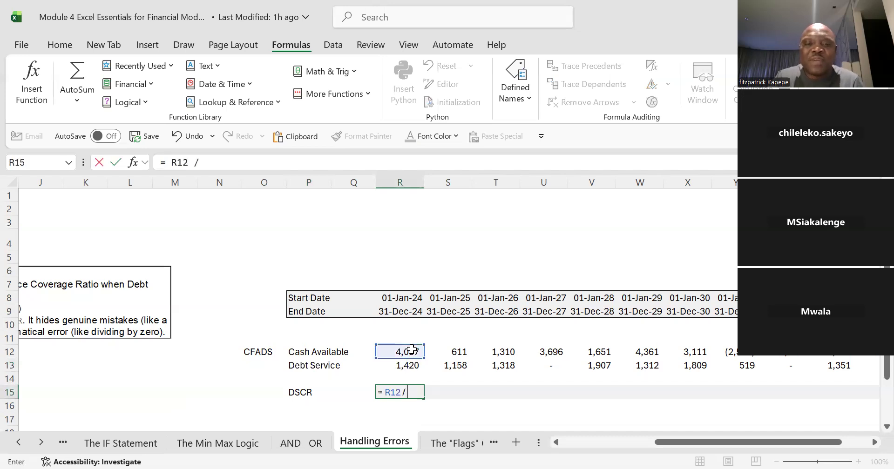
{"action": "left_click", "coordinate": [411, 366]}
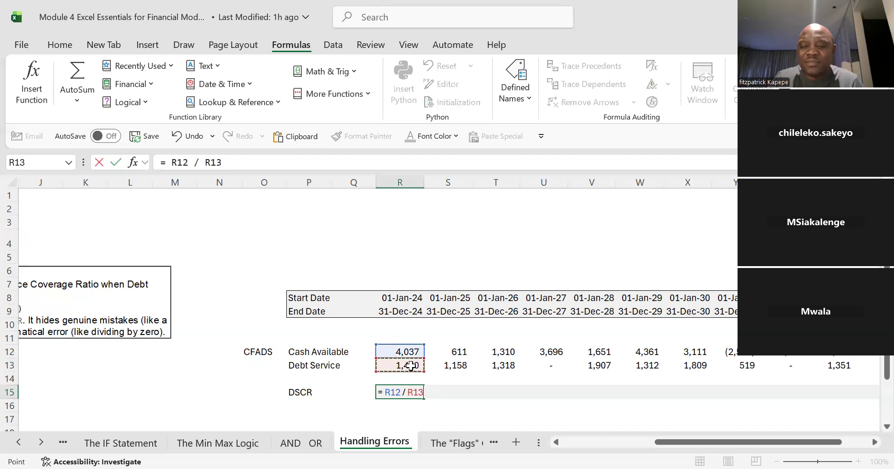
{"action": "key", "text": "Return"}
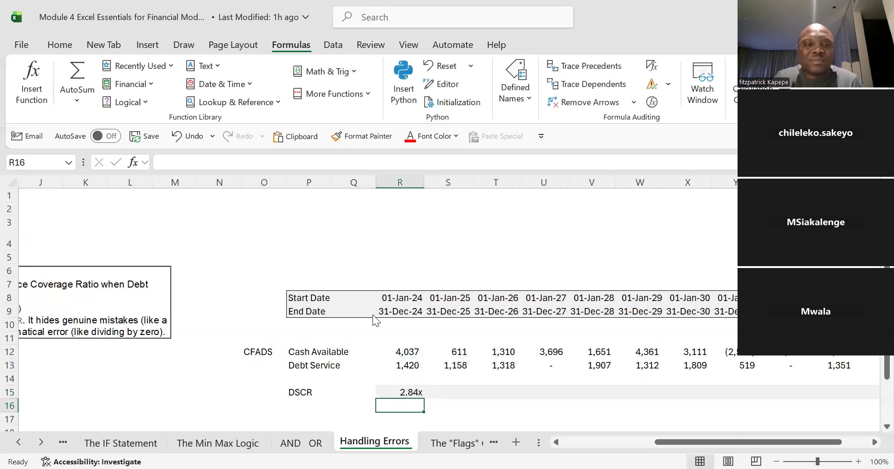
Fill the DSCR formula from R15 across all periods to AC15.
{"action": "left_click", "coordinate": [416, 394]}
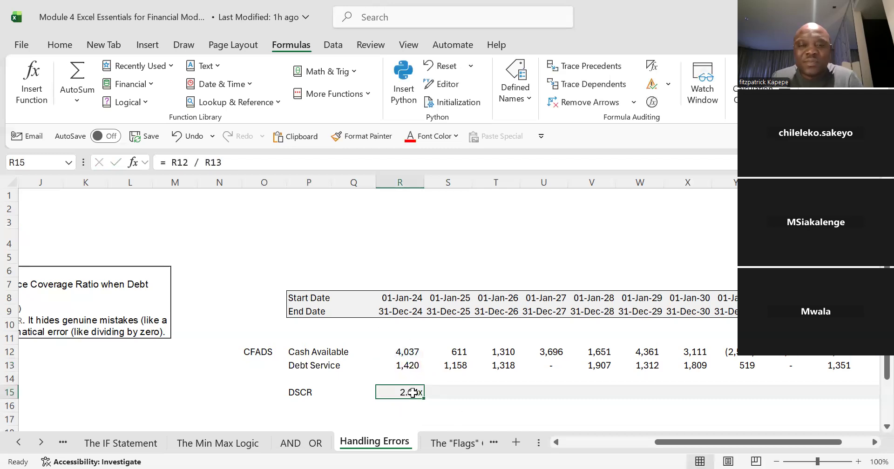
{"action": "key", "text": "shift+Right"}
{"action": "key", "text": "shift+Right"}
{"action": "key", "text": "shift+Right"}
{"action": "key", "text": "shift+Right"}
{"action": "key", "text": "shift+Right"}
{"action": "key", "text": "shift+Right"}
{"action": "key", "text": "shift+Right"}
{"action": "key", "text": "shift+Right"}
{"action": "key", "text": "shift+Right"}
{"action": "key", "text": "shift+Right"}
{"action": "key", "text": "shift+Right"}
{"action": "key", "text": "shift+Right"}
{"action": "key", "text": "shift+Right"}
{"action": "key", "text": "shift+Right"}
{"action": "key", "text": "shift+Right"}
{"action": "key", "text": "shift+Right"}
{"action": "key", "text": "shift+Right"}
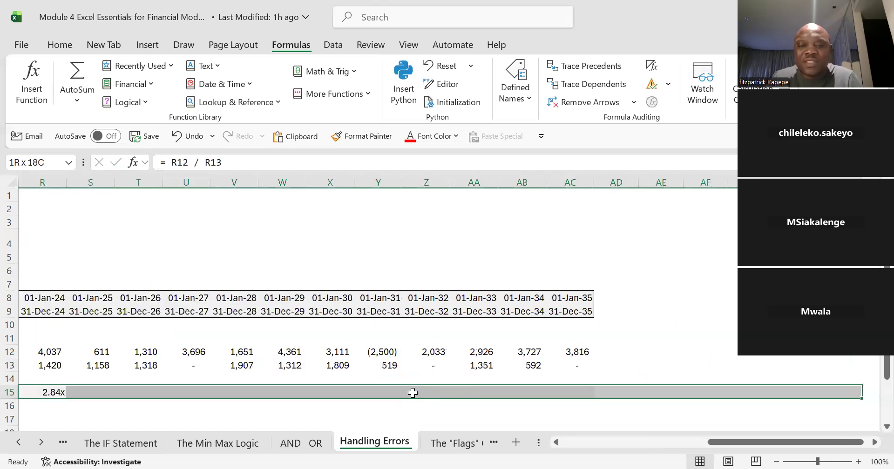
{"action": "key", "text": "shift+Left"}
{"action": "key", "text": "shift+Left"}
{"action": "key", "text": "shift+Left"}
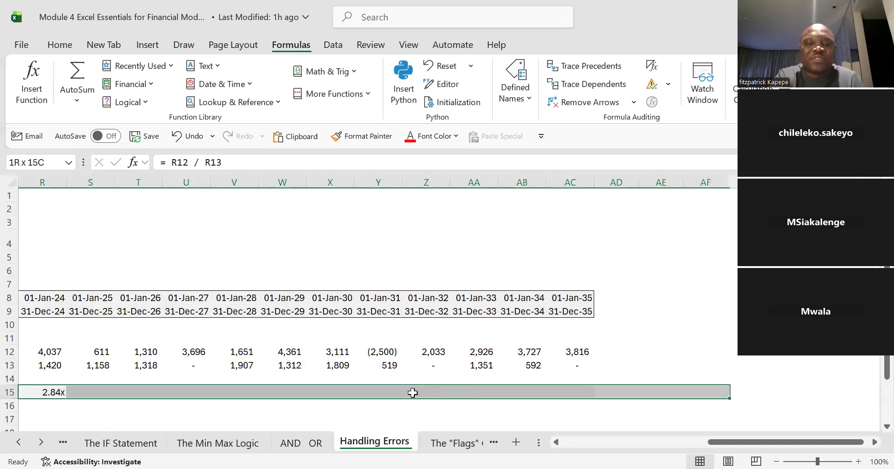
{"action": "key", "text": "shift+Left"}
{"action": "key", "text": "shift+Left"}
{"action": "key", "text": "shift+Left"}
{"action": "key", "text": "ctrl+r"}
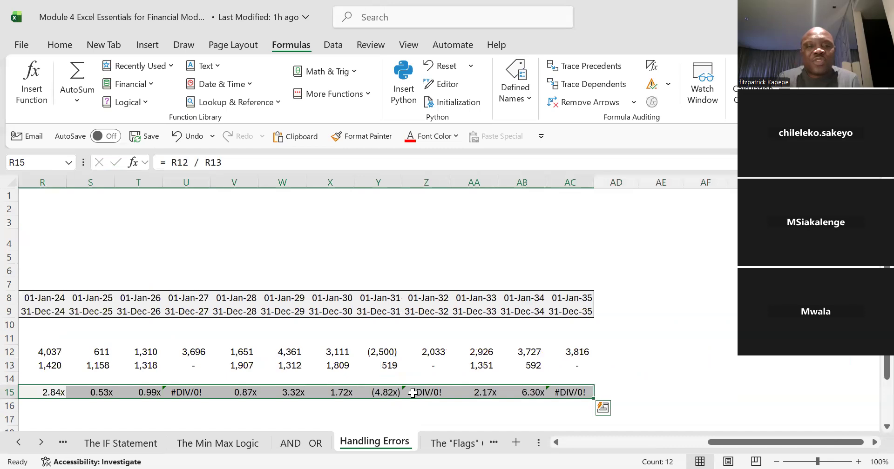
Examine the Debt Service and DSCR rows across the periods for division errors, finishing at R15.
{"action": "left_click", "coordinate": [186, 365]}
{"action": "key", "text": "Right"}
{"action": "key", "text": "Right"}
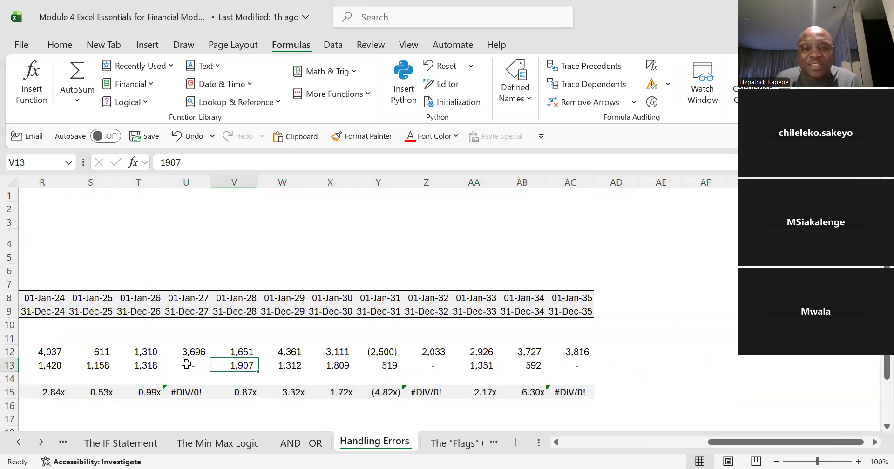
{"action": "key", "text": "Down"}
{"action": "key", "text": "Down"}
{"action": "key", "text": "Right"}
{"action": "key", "text": "Right"}
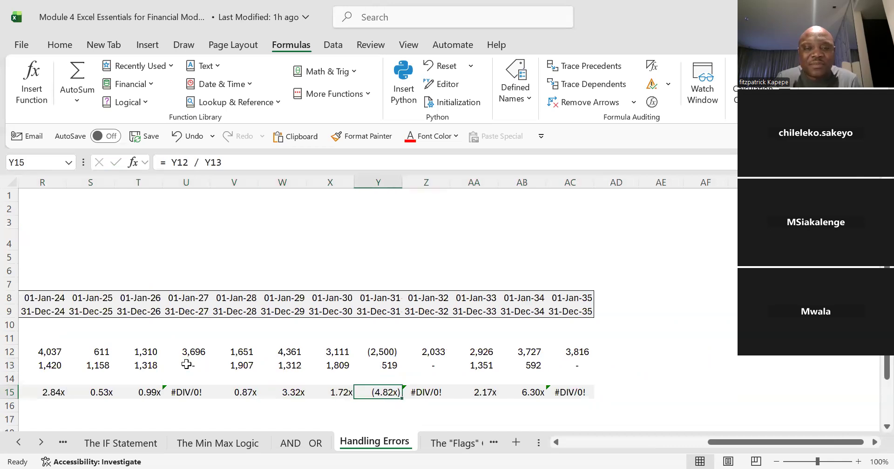
{"action": "key", "text": "Right"}
{"action": "key", "text": "Right"}
{"action": "key", "text": "Right"}
{"action": "key", "text": "Right"}
{"action": "key", "text": "Left"}
{"action": "key", "text": "Left"}
{"action": "key", "text": "Left"}
{"action": "key", "text": "Left"}
{"action": "key", "text": "Left"}
{"action": "key", "text": "Left"}
{"action": "key", "text": "Left"}
{"action": "key", "text": "Left"}
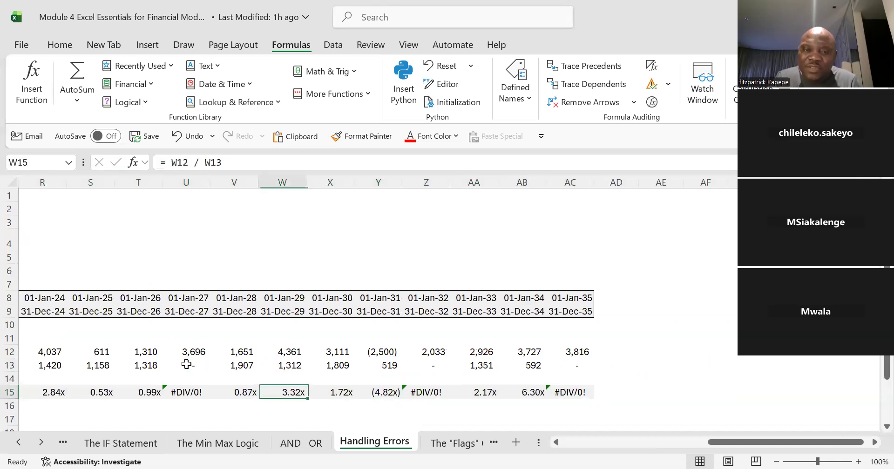
{"action": "key", "text": "Left"}
{"action": "key", "text": "Left"}
{"action": "key", "text": "Left"}
{"action": "key", "text": "Left"}
{"action": "key", "text": "Left"}
{"action": "key", "text": "Left"}
{"action": "key", "text": "Left"}
{"action": "key", "text": "Right"}
{"action": "key", "text": "Right"}
{"action": "key", "text": "Right"}
{"action": "key", "text": "Right"}
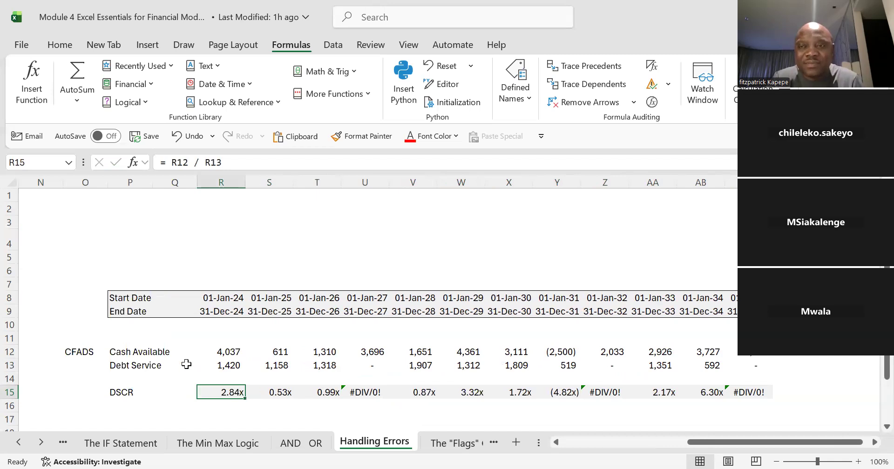
Wrap the R15 formula as =IFERROR(R12/R13,0) and fill it across the DSCR row to AC15.
{"action": "left_click", "coordinate": [170, 162]}
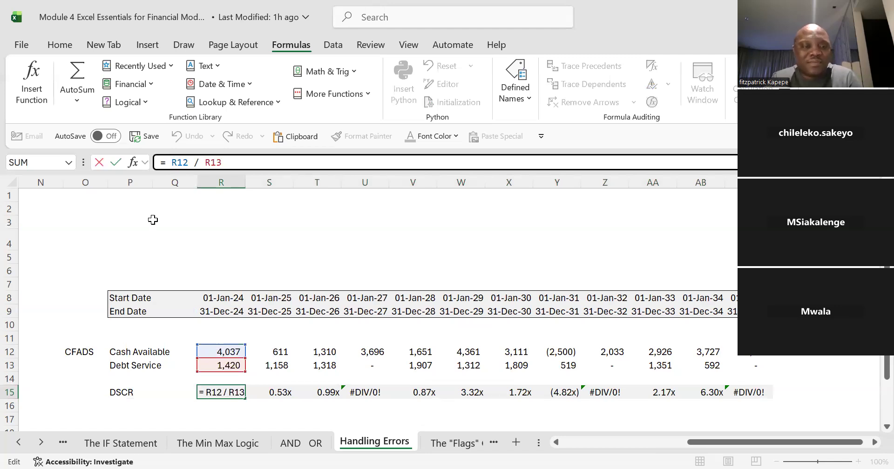
{"action": "type", "text": "if"}
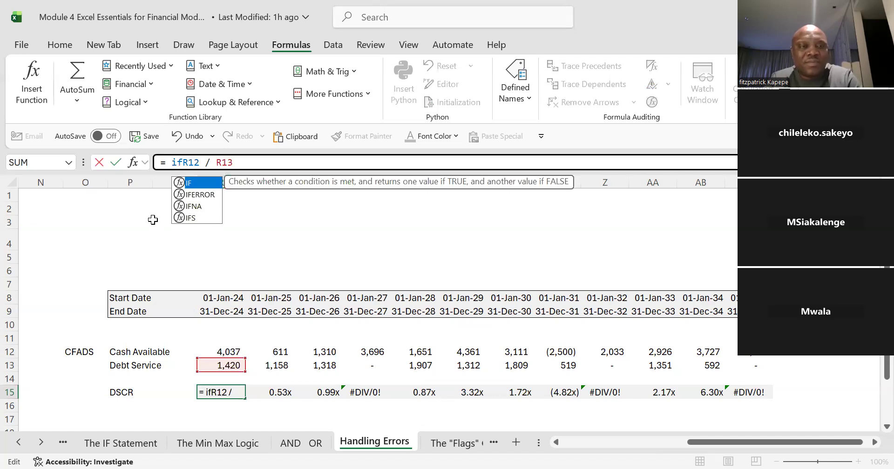
{"action": "type", "text": "e"}
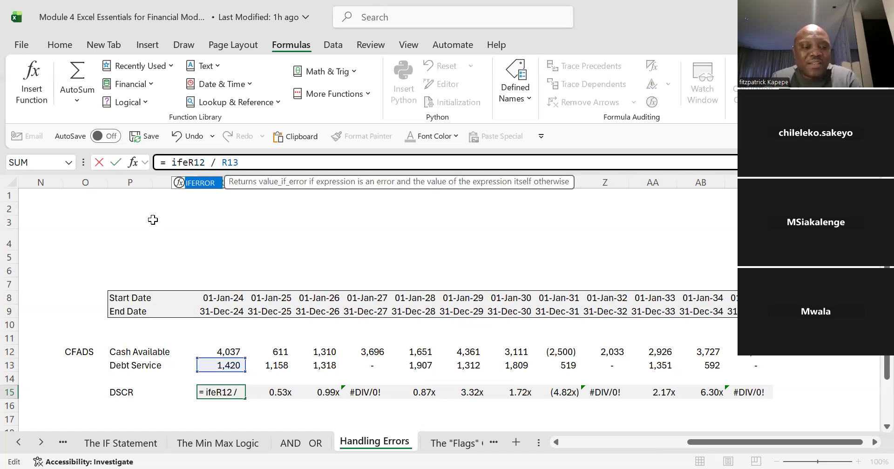
{"action": "key", "text": "Tab"}
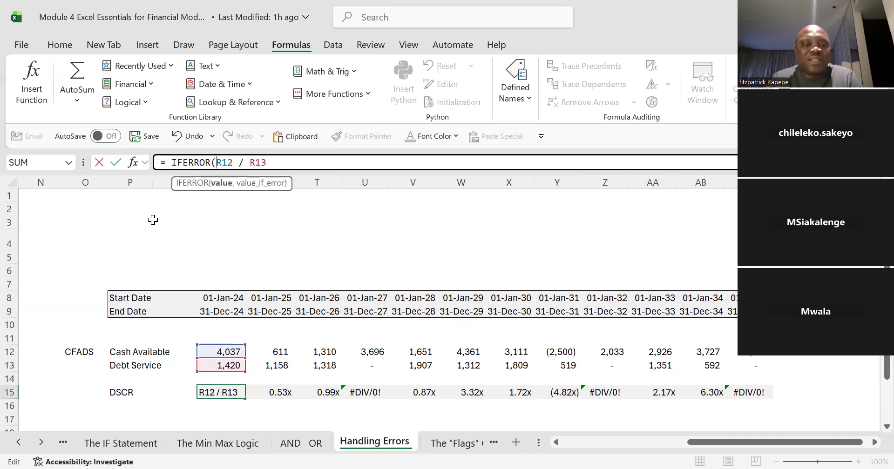
{"action": "key", "text": "ctrl+a"}
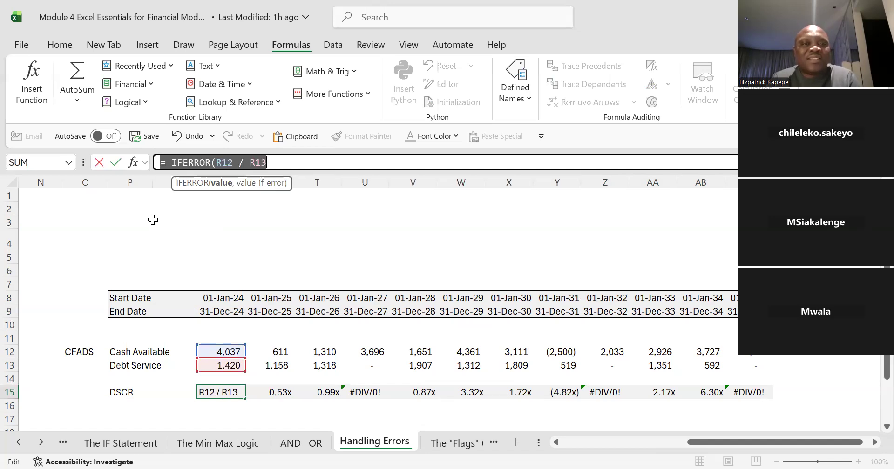
{"action": "left_click", "coordinate": [203, 162]}
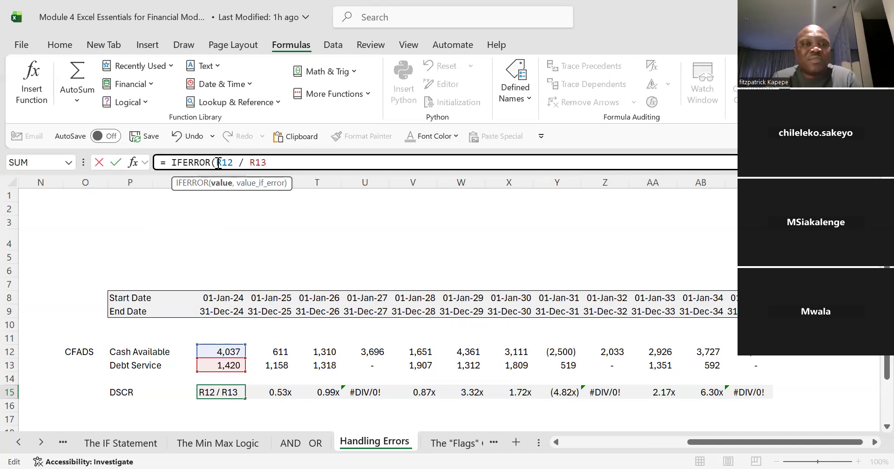
{"action": "left_click", "coordinate": [269, 165]}
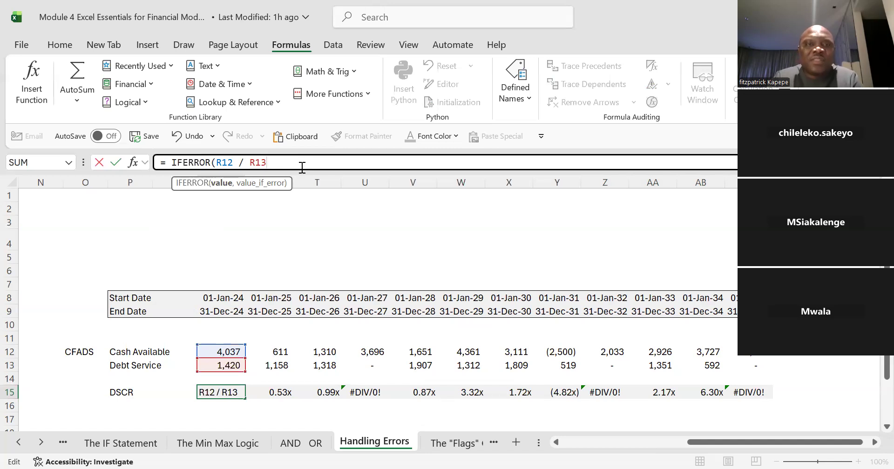
{"action": "type", "text": ","}
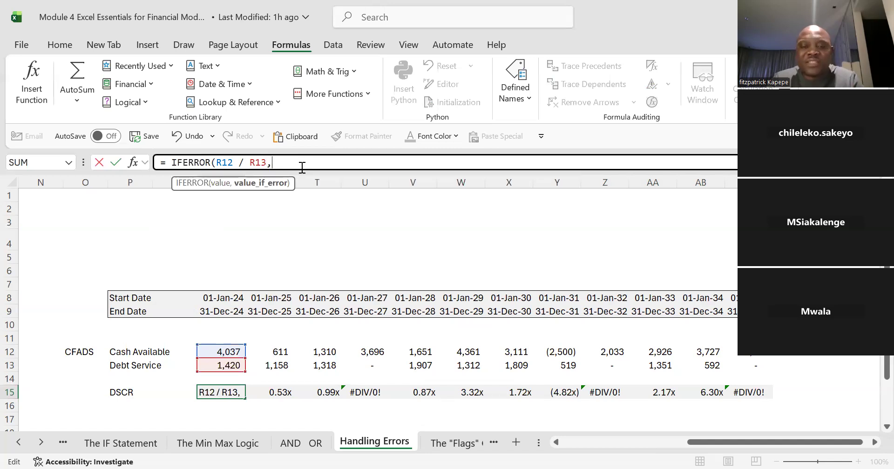
{"action": "type", "text": "0)"}
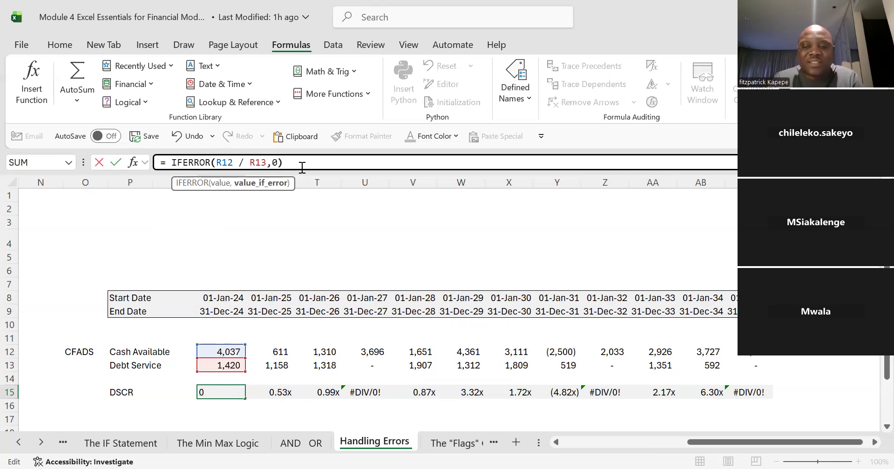
{"action": "key", "text": "ctrl+Return"}
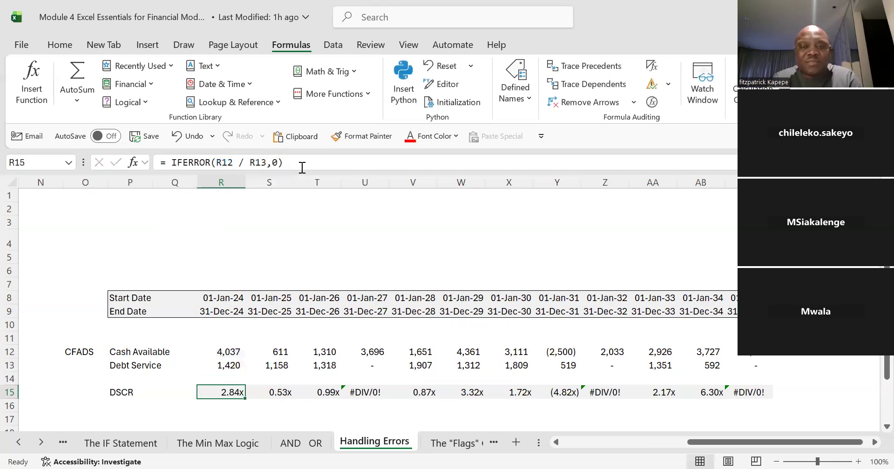
{"action": "key", "text": "ctrl+shift+Right"}
{"action": "key", "text": "ctrl+r"}
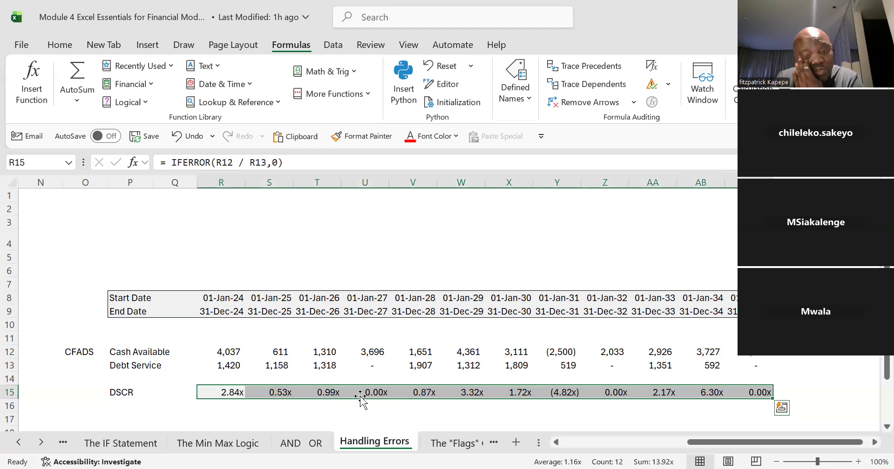
Check the IFERROR results along the DSCR row, starting from the 2027 period in U15.
{"action": "left_click", "coordinate": [379, 394]}
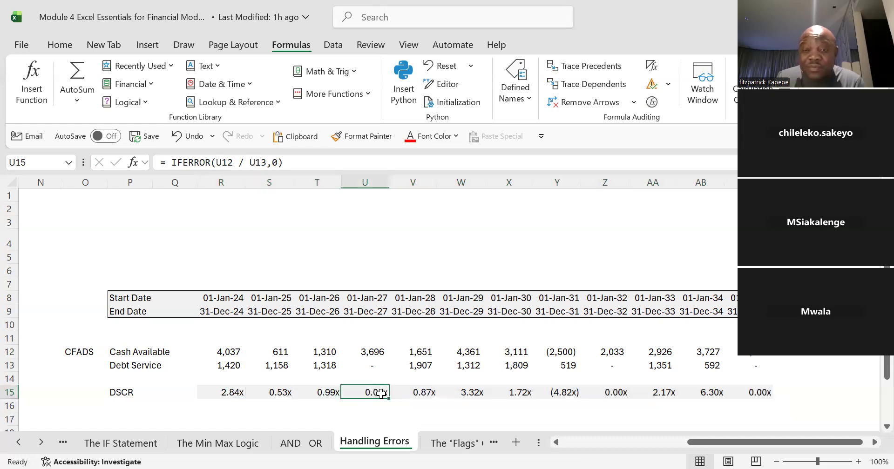
{"action": "key", "text": "Right"}
{"action": "key", "text": "Right"}
{"action": "key", "text": "Right"}
{"action": "key", "text": "Right"}
{"action": "key", "text": "Right"}
{"action": "key", "text": "Right"}
{"action": "key", "text": "Right"}
{"action": "key", "text": "Right"}
{"action": "key", "text": "Right"}
{"action": "key", "text": "Right"}
{"action": "key", "text": "Right"}
{"action": "key", "text": "Right"}
{"action": "key", "text": "Right"}
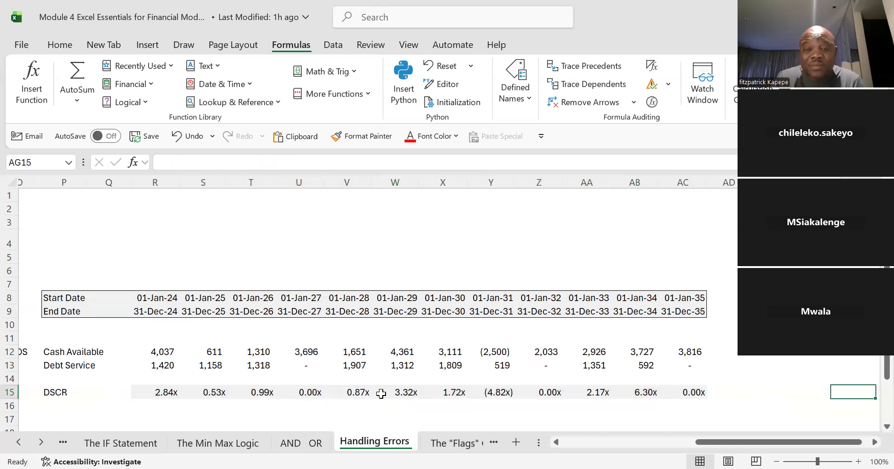
{"action": "key", "text": "Left"}
{"action": "key", "text": "Left"}
{"action": "key", "text": "Left"}
{"action": "key", "text": "Left"}
{"action": "key", "text": "Left"}
{"action": "key", "text": "Left"}
{"action": "key", "text": "Left"}
{"action": "key", "text": "Left"}
{"action": "key", "text": "Left"}
{"action": "key", "text": "Left"}
{"action": "key", "text": "Left"}
{"action": "key", "text": "Left"}
{"action": "key", "text": "Left"}
{"action": "key", "text": "Left"}
{"action": "key", "text": "Left"}
{"action": "key", "text": "Left"}
{"action": "key", "text": "Left"}
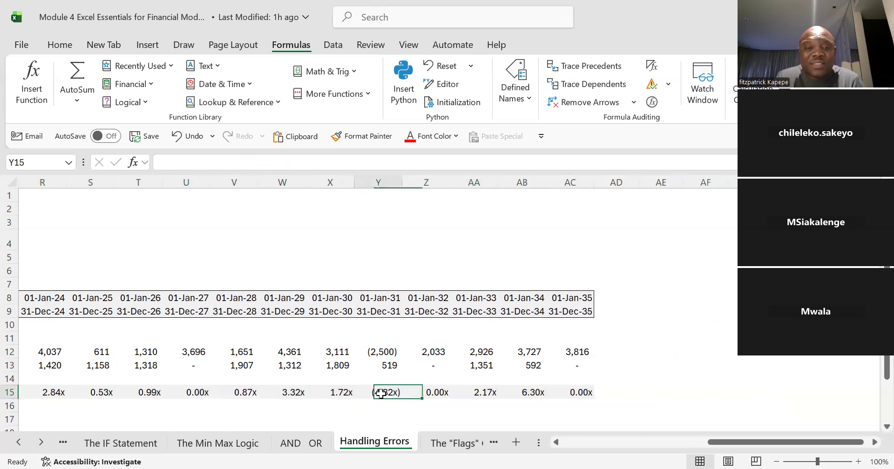
Review the IFERROR syntax, formula example and warning notes beside the DSCR exercise.
{"action": "key", "text": "Left"}
{"action": "key", "text": "Left"}
{"action": "key", "text": "Left"}
{"action": "key", "text": "Left"}
{"action": "key", "text": "Left"}
{"action": "key", "text": "Left"}
{"action": "key", "text": "Left"}
{"action": "key", "text": "Left"}
{"action": "key", "text": "Left"}
{"action": "key", "text": "Left"}
{"action": "key", "text": "Left"}
{"action": "key", "text": "Left"}
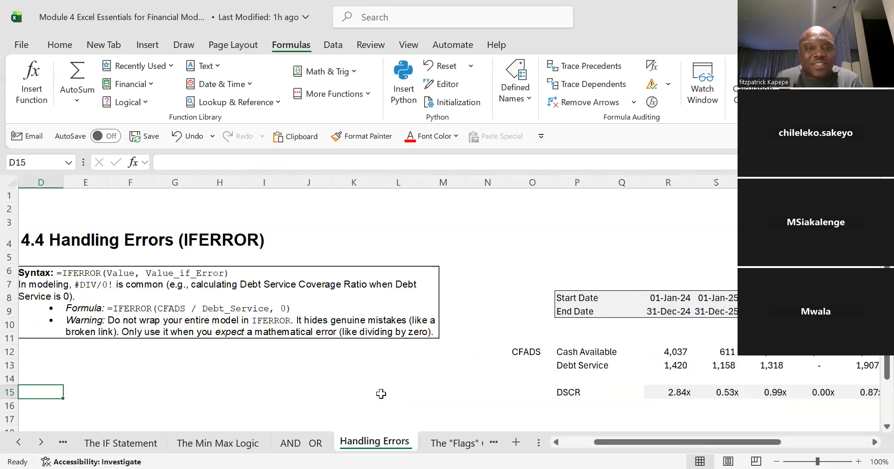
{"action": "key", "text": "Left"}
{"action": "key", "text": "Left"}
{"action": "key", "text": "Right"}
{"action": "key", "text": "Right"}
{"action": "key", "text": "Right"}
{"action": "key", "text": "Right"}
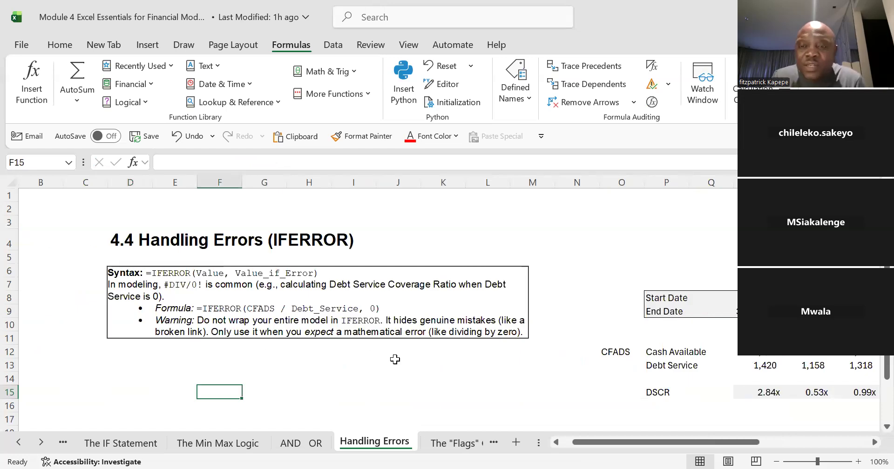
Move on from the DSCR exercise to the worksheet named The "Flags" Concept.
{"action": "key", "text": "Right"}
{"action": "key", "text": "Right"}
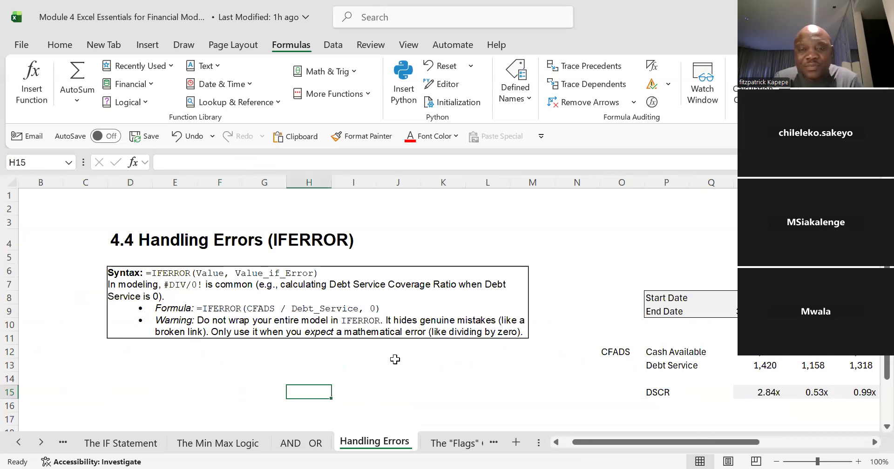
{"action": "key", "text": "ctrl+End"}
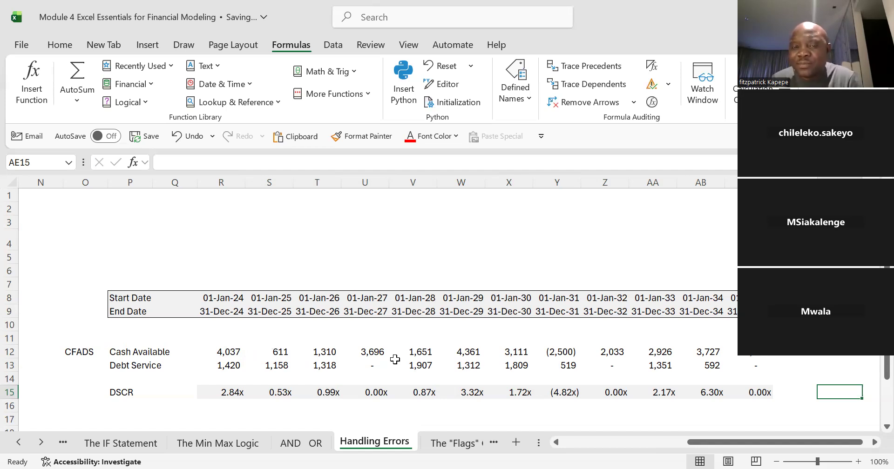
{"action": "left_click", "coordinate": [466, 444]}
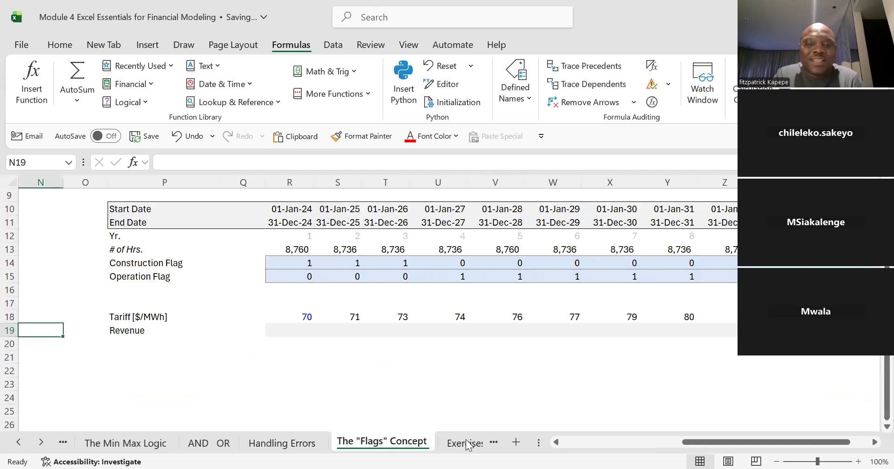
{"action": "left_click", "coordinate": [255, 355]}
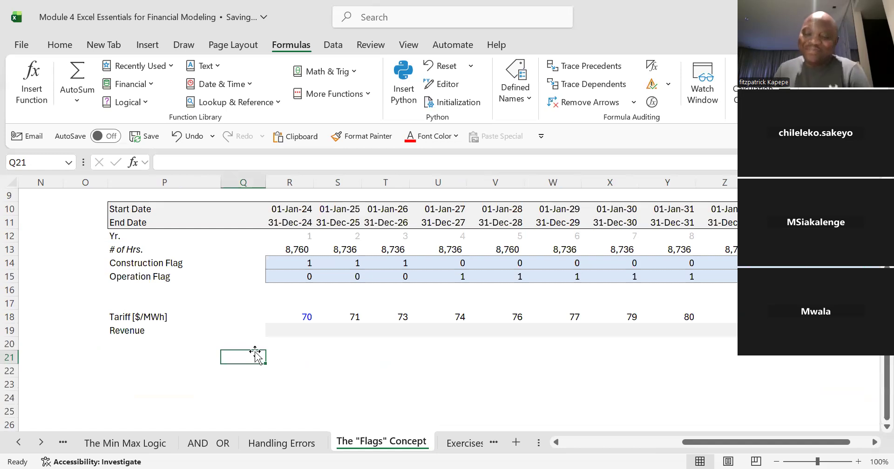
Examine the Construction Flag, Operation Flag and Tariff row labels of the flags exercise.
{"action": "key", "text": "Up"}
{"action": "key", "text": "Up"}
{"action": "key", "text": "Up"}
{"action": "key", "text": "Up"}
{"action": "key", "text": "Up"}
{"action": "key", "text": "Up"}
{"action": "key", "text": "Up"}
{"action": "key", "text": "Up"}
{"action": "key", "text": "Left"}
{"action": "key", "text": "Left"}
{"action": "key", "text": "Down"}
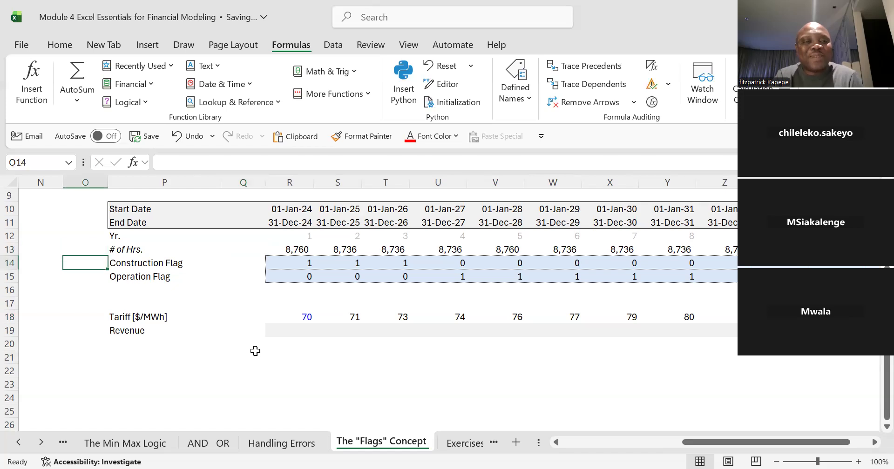
{"action": "key", "text": "Right"}
{"action": "key", "text": "Right"}
{"action": "key", "text": "Down"}
{"action": "key", "text": "Down"}
{"action": "key", "text": "Down"}
{"action": "key", "text": "Down"}
{"action": "key", "text": "Down"}
{"action": "key", "text": "Down"}
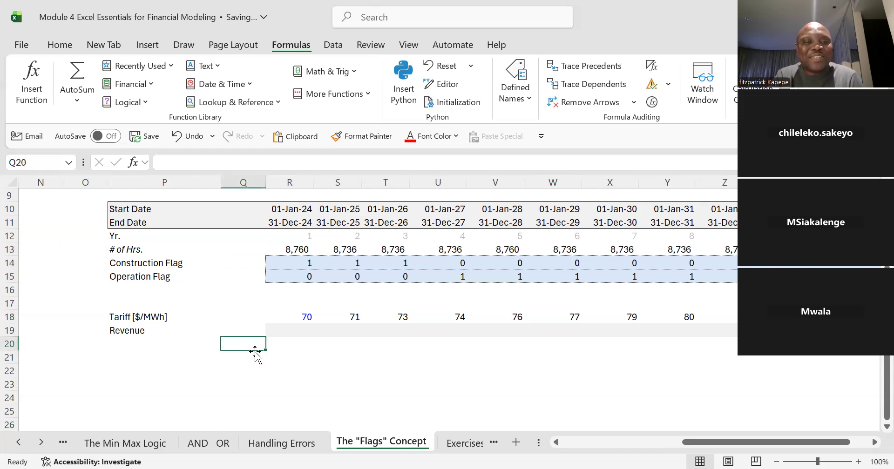
Examine the empty Revenue row across the first project periods against the tariff and flags.
{"action": "key", "text": "Right"}
{"action": "key", "text": "Up"}
{"action": "key", "text": "Right"}
{"action": "key", "text": "Right"}
{"action": "key", "text": "Right"}
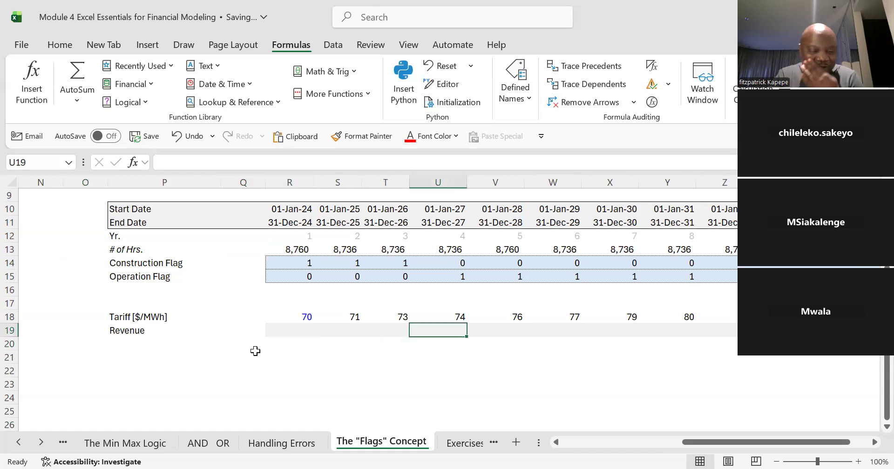
{"action": "key", "text": "Right"}
{"action": "key", "text": "Left"}
{"action": "key", "text": "Left"}
{"action": "key", "text": "Left"}
{"action": "key", "text": "Left"}
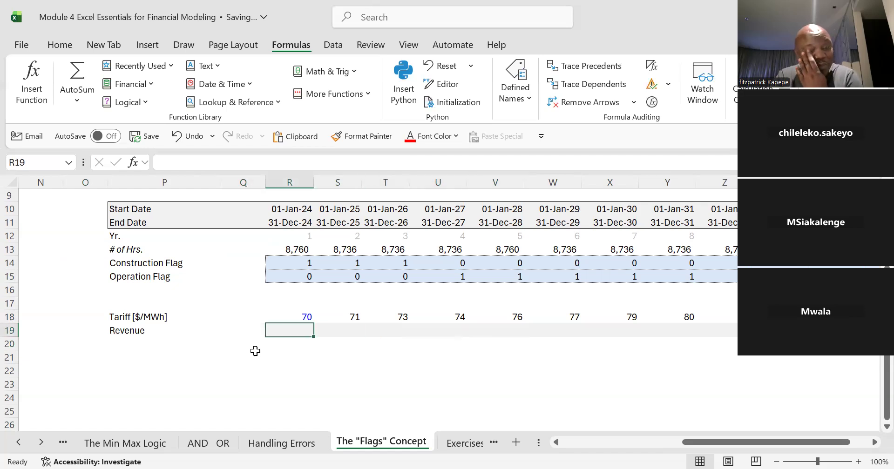
{"action": "key", "text": "Up"}
{"action": "key", "text": "Up"}
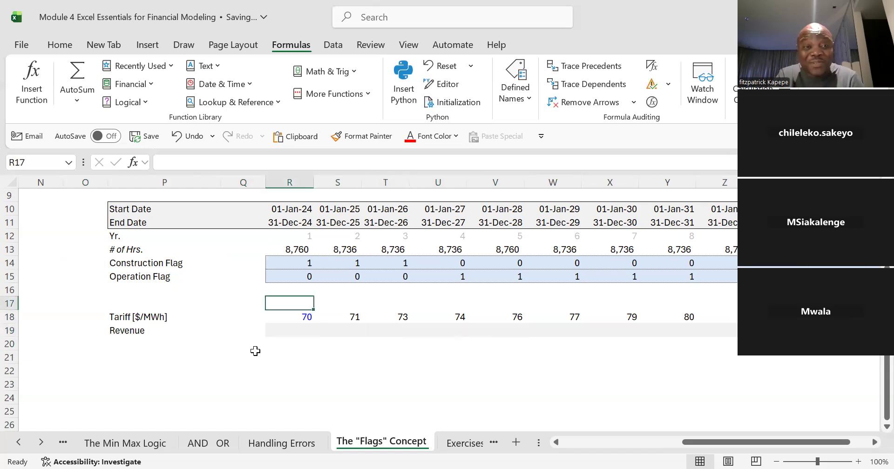
Review the project assumptions above the timeline, from Tax Rate up to Construction Period, and the date and year rows.
{"action": "key", "text": "Up"}
{"action": "key", "text": "Up"}
{"action": "key", "text": "Up"}
{"action": "key", "text": "Up"}
{"action": "key", "text": "Up"}
{"action": "key", "text": "Up"}
{"action": "key", "text": "Up"}
{"action": "key", "text": "Up"}
{"action": "key", "text": "Up"}
{"action": "key", "text": "Up"}
{"action": "key", "text": "Up"}
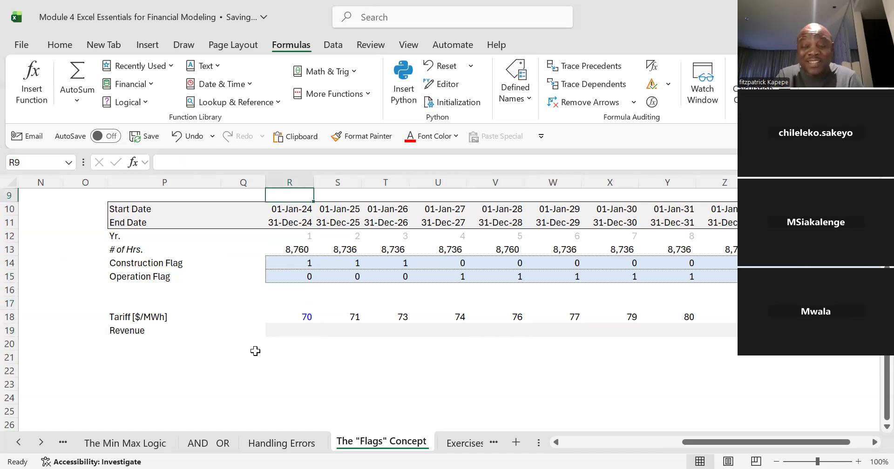
{"action": "key", "text": "Up"}
{"action": "key", "text": "Up"}
{"action": "key", "text": "Up"}
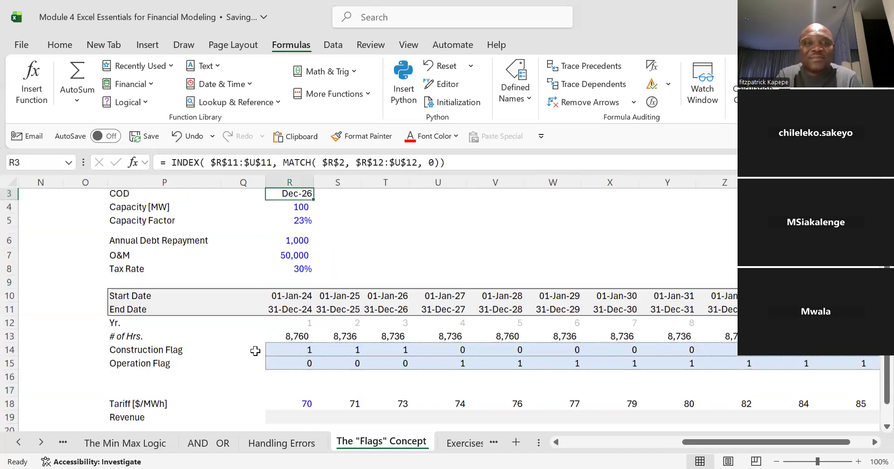
{"action": "key", "text": "Up"}
{"action": "key", "text": "Down"}
{"action": "key", "text": "Down"}
{"action": "key", "text": "Down"}
{"action": "key", "text": "Down"}
{"action": "key", "text": "Down"}
{"action": "key", "text": "Down"}
{"action": "key", "text": "Down"}
{"action": "key", "text": "Down"}
{"action": "key", "text": "Down"}
{"action": "key", "text": "Down"}
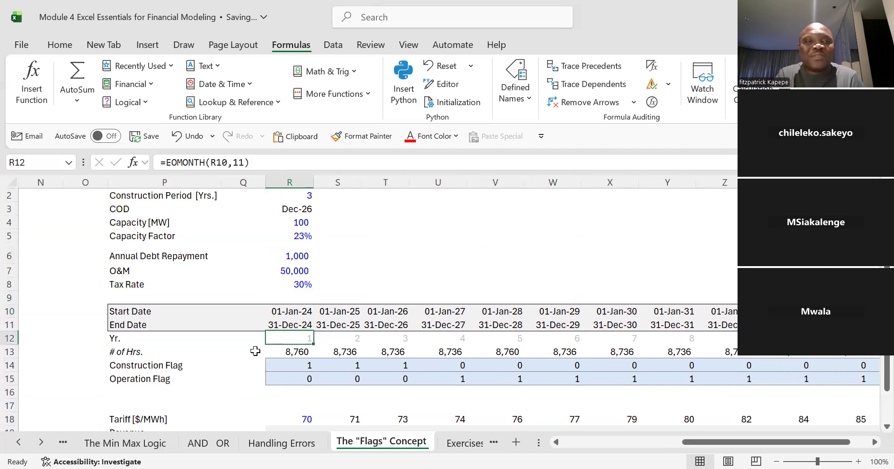
Examine the Capacity, Capacity Factor, Annual Debt Repayment, O&M and Tax Rate inputs in column R.
{"action": "key", "text": "Up"}
{"action": "key", "text": "Up"}
{"action": "key", "text": "Up"}
{"action": "key", "text": "Up"}
{"action": "key", "text": "Up"}
{"action": "key", "text": "Up"}
{"action": "key", "text": "Up"}
{"action": "key", "text": "Up"}
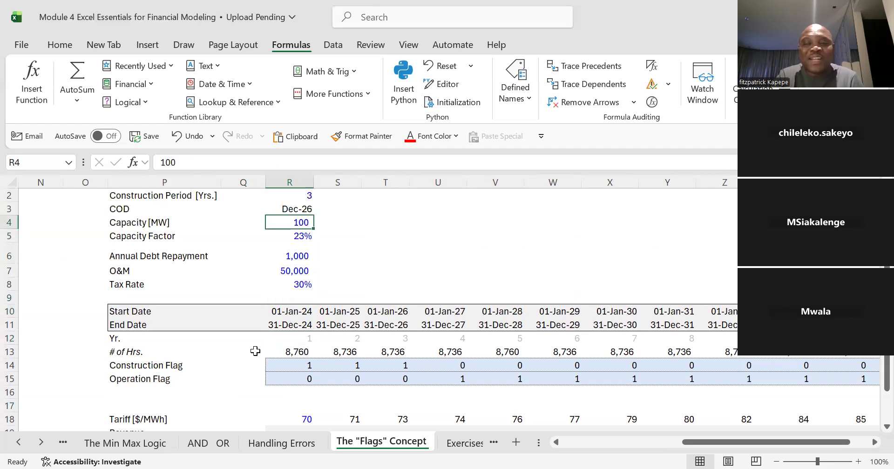
{"action": "key", "text": "Down"}
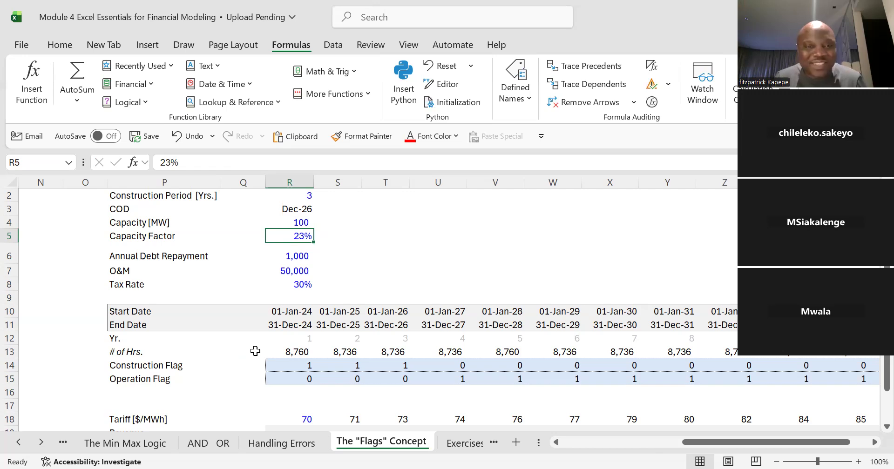
{"action": "key", "text": "Down"}
{"action": "key", "text": "Down"}
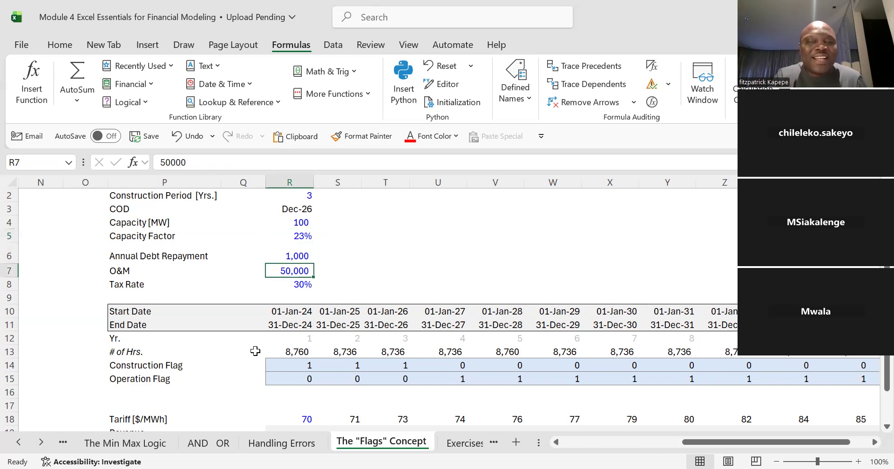
{"action": "key", "text": "Down"}
{"action": "key", "text": "Up"}
{"action": "key", "text": "Up"}
{"action": "key", "text": "Up"}
{"action": "key", "text": "Up"}
{"action": "key", "text": "Down"}
{"action": "key", "text": "Down"}
{"action": "key", "text": "Up"}
{"action": "key", "text": "Down"}
Review the hours, flag and tariff rows needed for the revenue calculation, finishing at the 2024 Revenue cell R19.
{"action": "key", "text": "Down"}
{"action": "key", "text": "Down"}
{"action": "key", "text": "Down"}
{"action": "key", "text": "Down"}
{"action": "key", "text": "Down"}
{"action": "key", "text": "Down"}
{"action": "key", "text": "Down"}
{"action": "key", "text": "Down"}
{"action": "key", "text": "Down"}
{"action": "key", "text": "Down"}
{"action": "key", "text": "Down"}
{"action": "key", "text": "Down"}
{"action": "key", "text": "Down"}
{"action": "key", "text": "Down"}
{"action": "key", "text": "Down"}
{"action": "key", "text": "Down"}
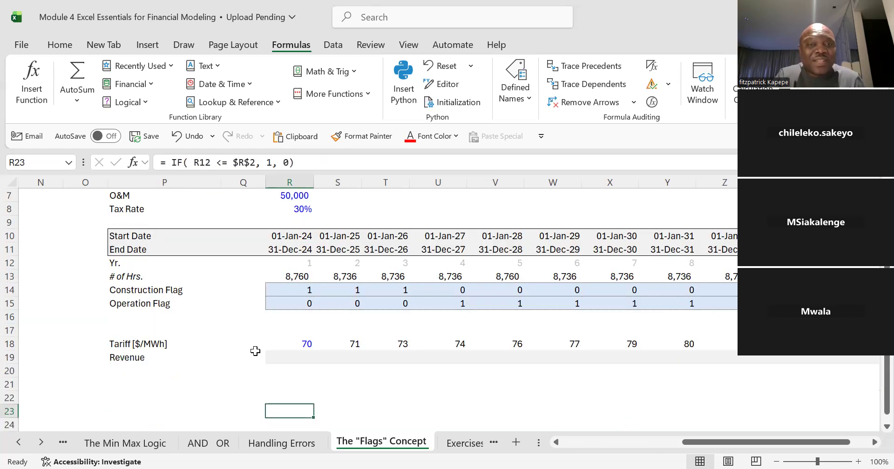
{"action": "key", "text": "Up"}
{"action": "key", "text": "Up"}
{"action": "key", "text": "Up"}
{"action": "key", "text": "Up"}
{"action": "key", "text": "Up"}
{"action": "key", "text": "Up"}
{"action": "key", "text": "Up"}
{"action": "key", "text": "Up"}
{"action": "key", "text": "Up"}
{"action": "key", "text": "Up"}
{"action": "key", "text": "Up"}
{"action": "key", "text": "Up"}
{"action": "key", "text": "Down"}
{"action": "key", "text": "Down"}
{"action": "key", "text": "Down"}
{"action": "key", "text": "Down"}
{"action": "key", "text": "Down"}
{"action": "key", "text": "Down"}
{"action": "key", "text": "Down"}
{"action": "key", "text": "Down"}
{"action": "key", "text": "Down"}
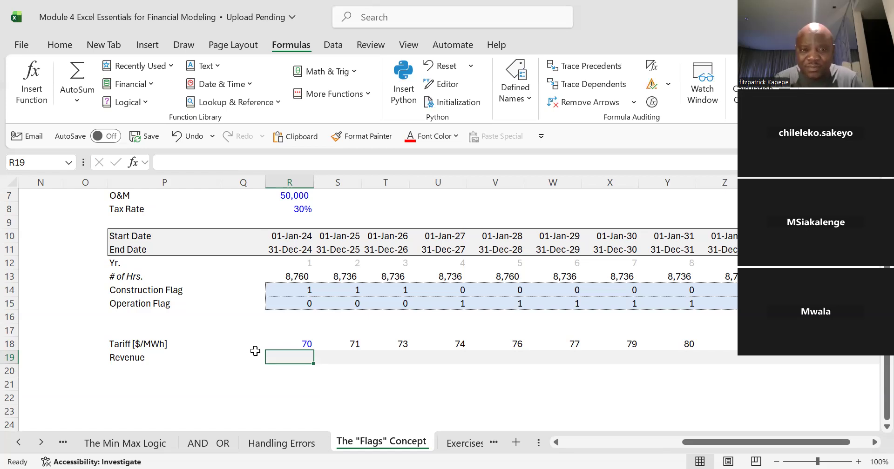
Begin the Revenue formula in R19 with the Capacity input as an absolute reference, =$R$4*.
{"action": "type", "text": "="}
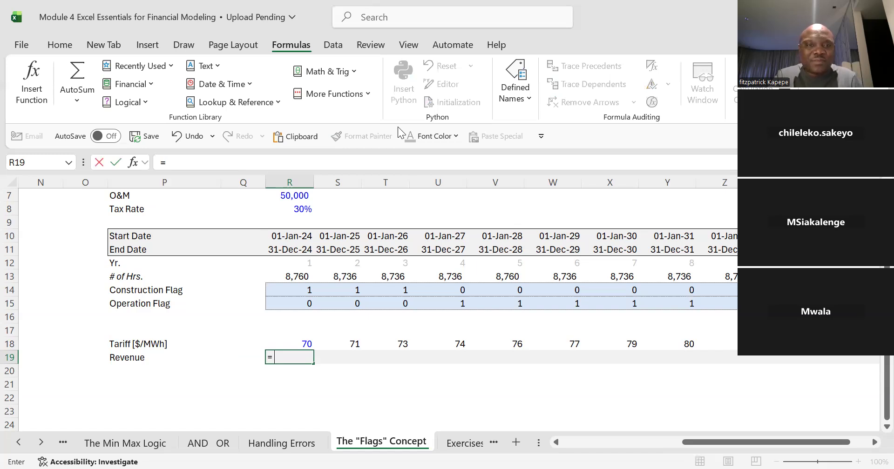
{"action": "left_click", "coordinate": [318, 207]}
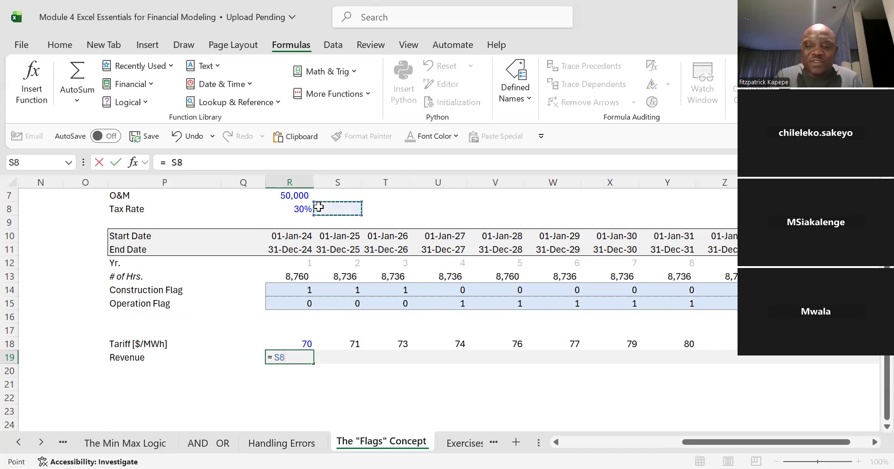
{"action": "key", "text": "Up"}
{"action": "key", "text": "Up"}
{"action": "key", "text": "Up"}
{"action": "key", "text": "Up"}
{"action": "scroll", "coordinate": [319, 207], "scroll_direction": "up", "scroll_amount": 1}
{"action": "key", "text": "Left"}
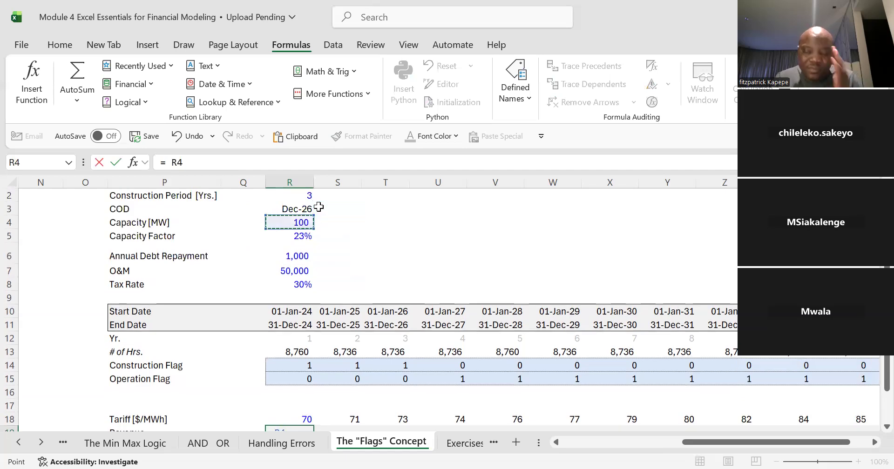
{"action": "key", "text": "F4"}
{"action": "type", "text": "*"}
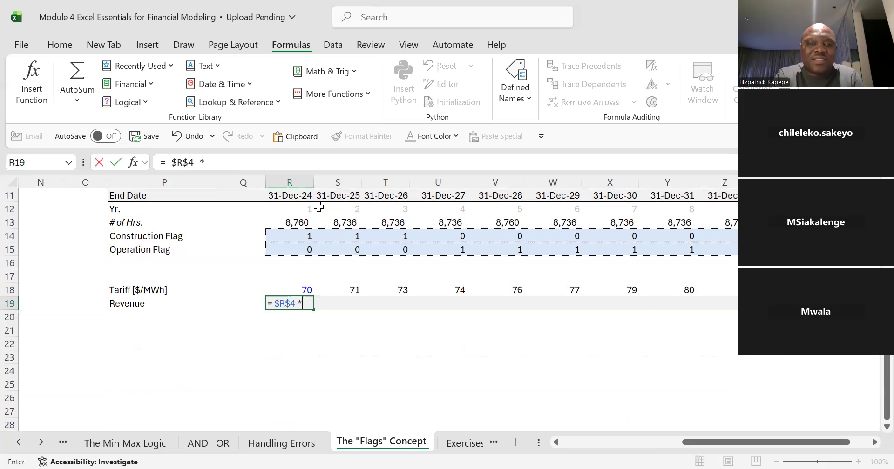
Extend the R19 formula with the Capacity Factor as an absolute reference, $R$5, followed by another multiplication sign.
{"action": "left_click", "coordinate": [301, 210]}
{"action": "key", "text": "Up"}
{"action": "key", "text": "Up"}
{"action": "key", "text": "Up"}
{"action": "key", "text": "Up"}
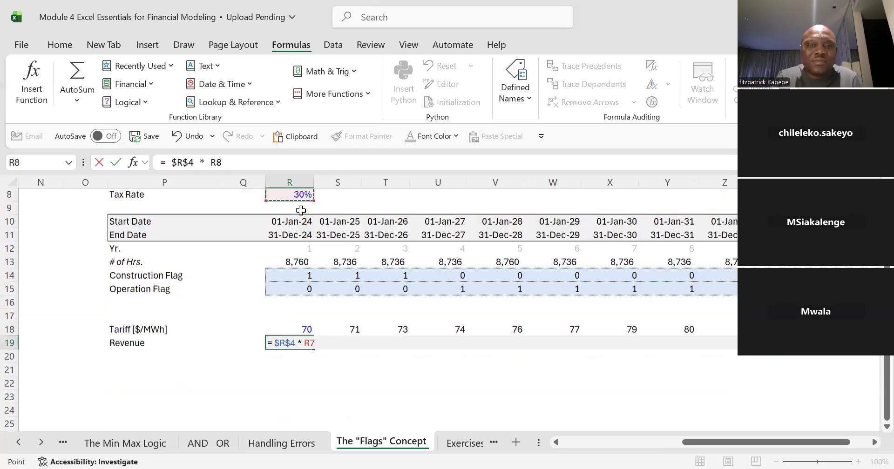
{"action": "key", "text": "Up"}
{"action": "key", "text": "Up"}
{"action": "key", "text": "Up"}
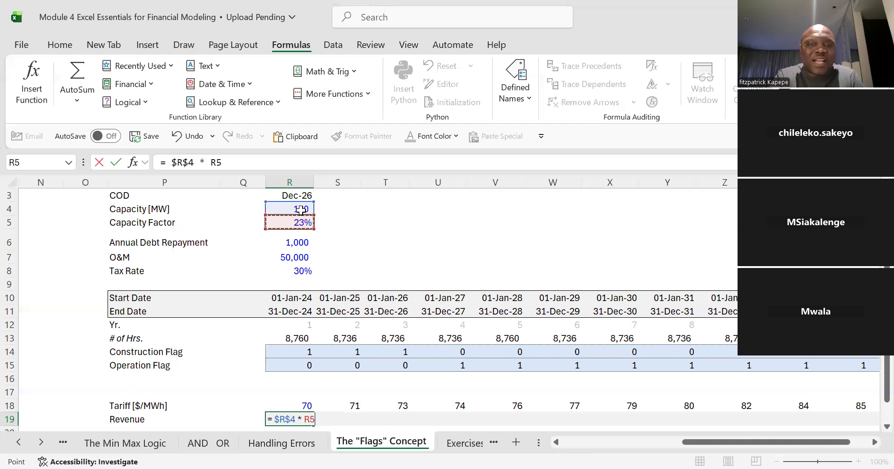
{"action": "key", "text": "F4"}
{"action": "type", "text": "*"}
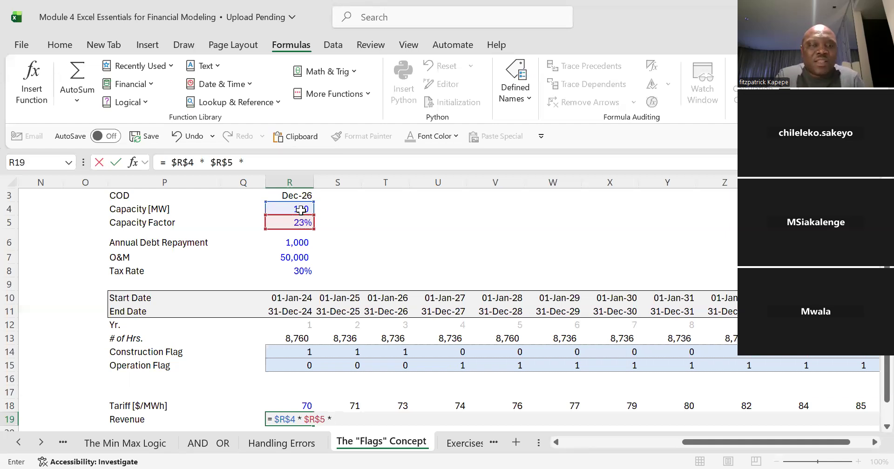
Complete the R19 Revenue formula with the hours and tariff as =$R$4*$R$5*R13*R18.
{"action": "left_click", "coordinate": [290, 339]}
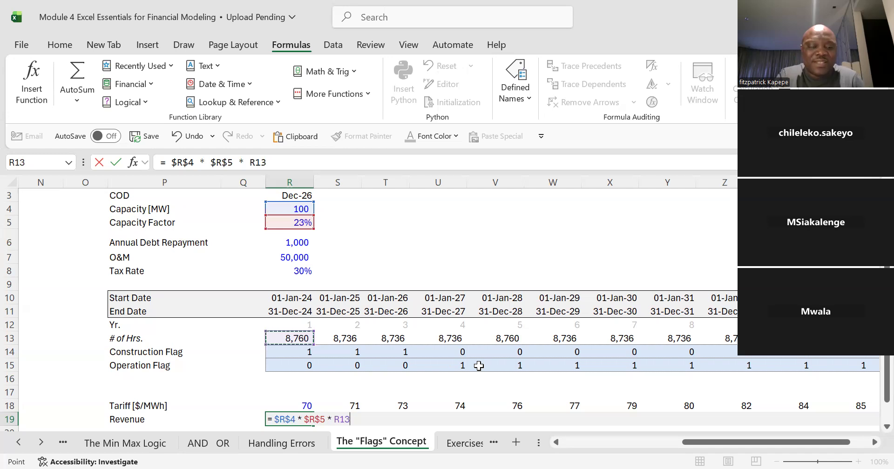
{"action": "type", "text": "*"}
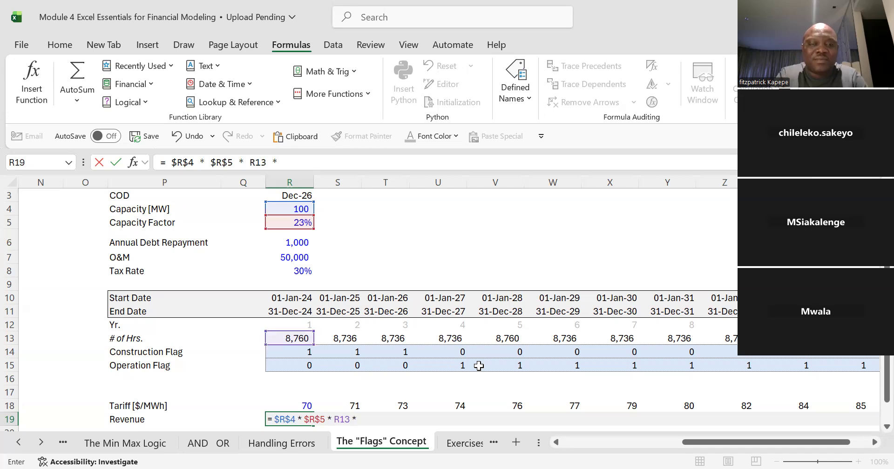
{"action": "left_click", "coordinate": [299, 406]}
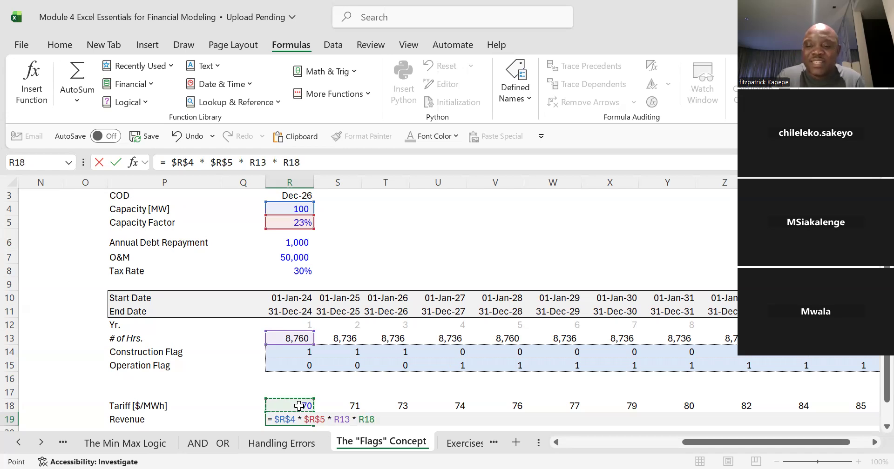
{"action": "key", "text": "Return"}
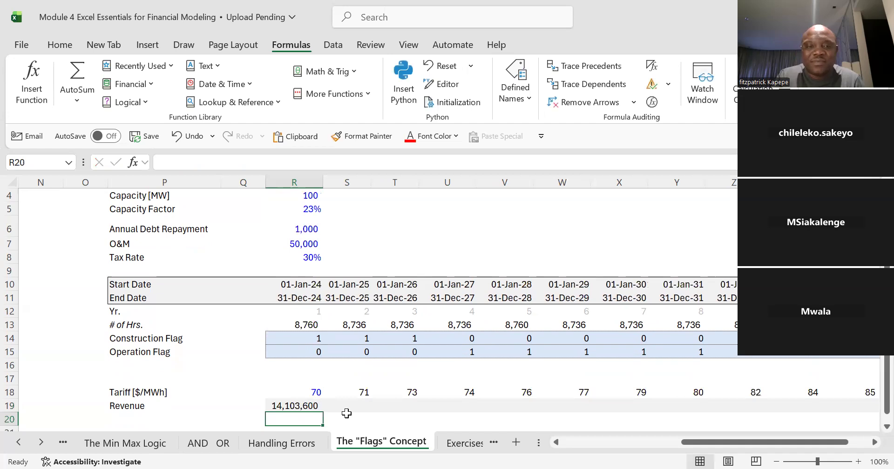
Multiply the R19 Revenue formula by the Operation Flag, making it =$R$4*$R$5*R13*R18*R15.
{"action": "left_click", "coordinate": [311, 406]}
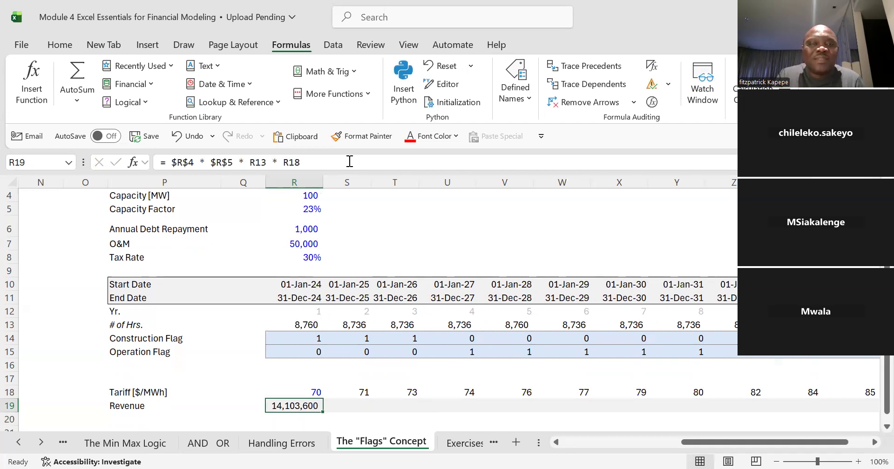
{"action": "left_click", "coordinate": [314, 160]}
{"action": "type", "text": "*"}
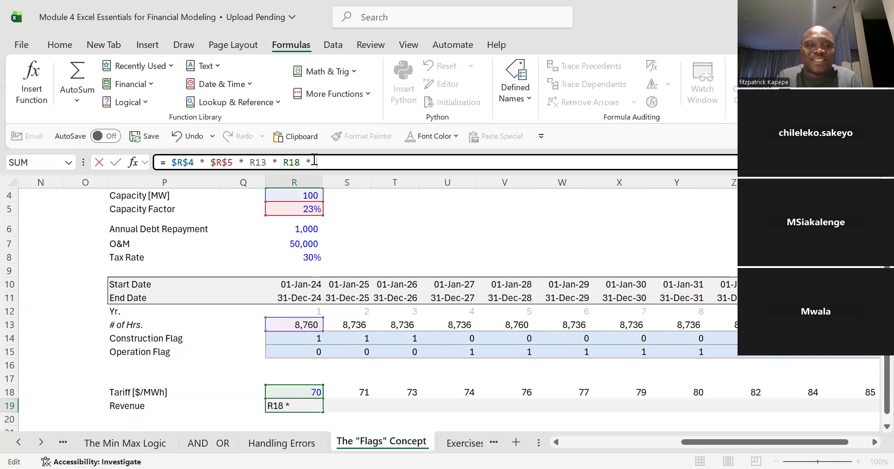
{"action": "left_click", "coordinate": [298, 353]}
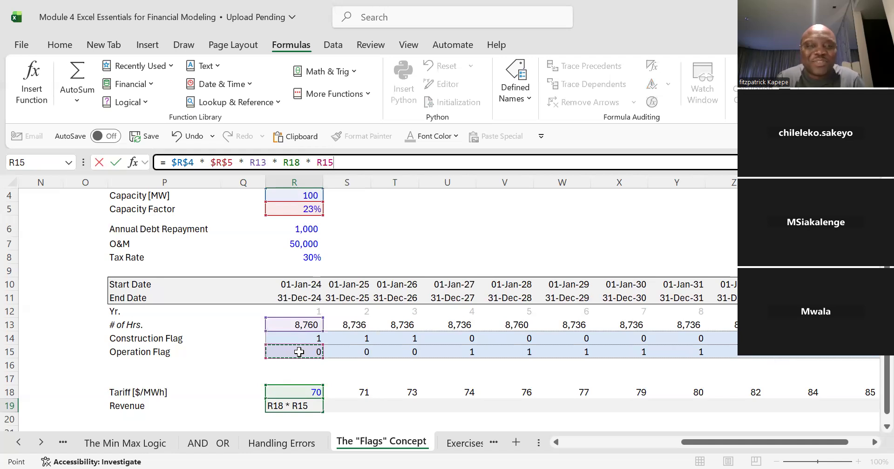
{"action": "key", "text": "Return"}
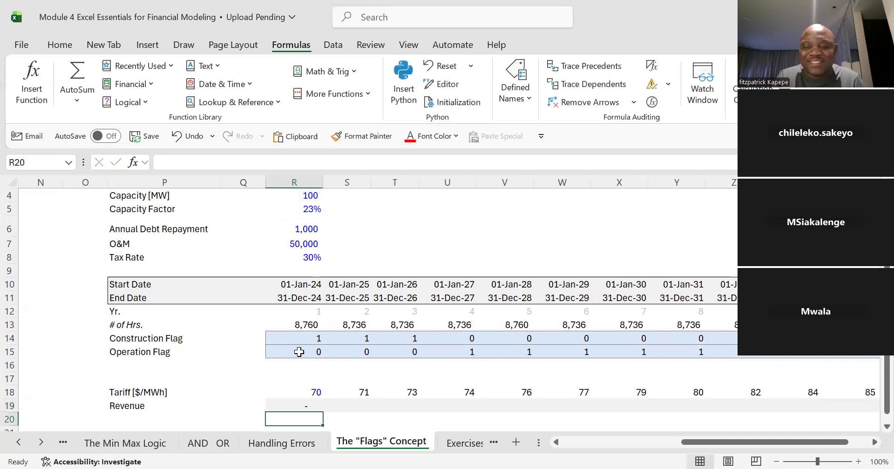
Fill the R19 Revenue formula across the row to AC19.
{"action": "key", "text": "Up"}
{"action": "key", "text": "shift+Right"}
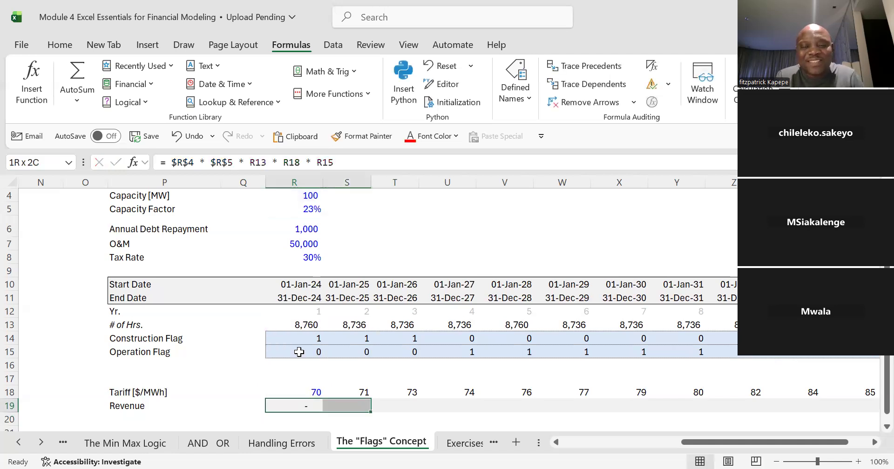
{"action": "key", "text": "shift+Right"}
{"action": "key", "text": "shift+Right"}
{"action": "key", "text": "shift+Right"}
{"action": "key", "text": "shift+Right"}
{"action": "key", "text": "shift+Right"}
{"action": "key", "text": "shift+Right"}
{"action": "key", "text": "shift+Right"}
{"action": "key", "text": "shift+Right"}
{"action": "key", "text": "shift+Right"}
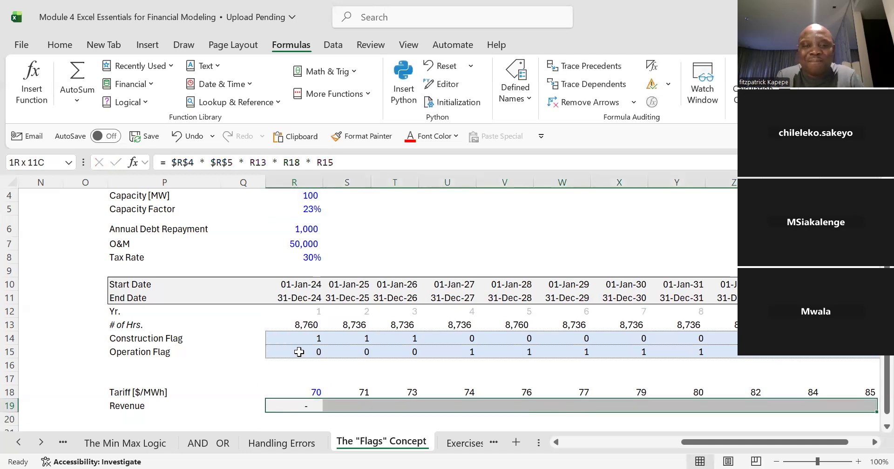
{"action": "key", "text": "shift+Right"}
{"action": "key", "text": "ctrl+r"}
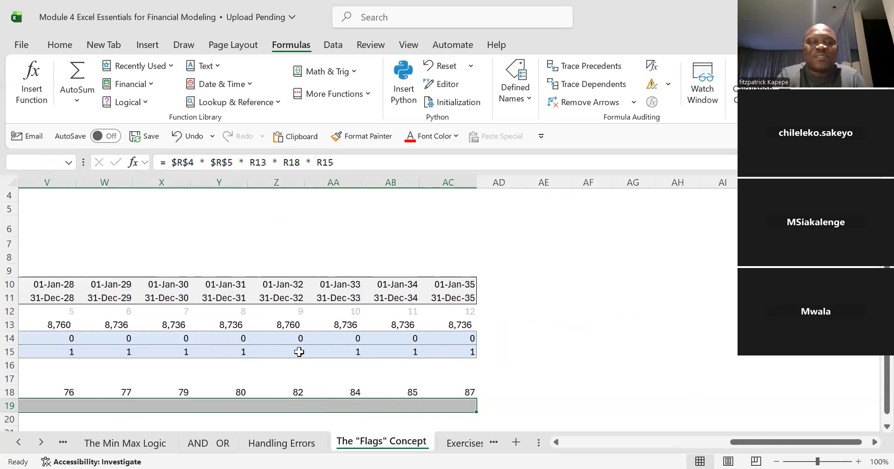
Enter the number format code text "On";"On";"Off" in cell Q23 below the Revenue row.
{"action": "key", "text": "ctrl+Left"}
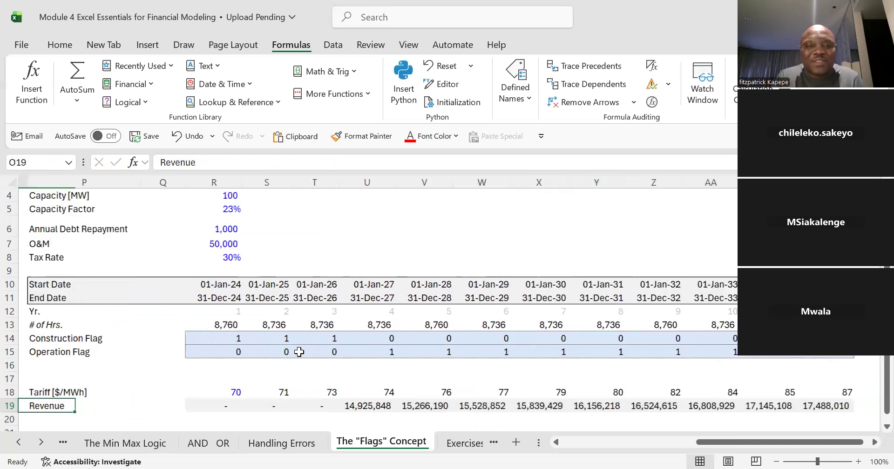
{"action": "key", "text": "Left"}
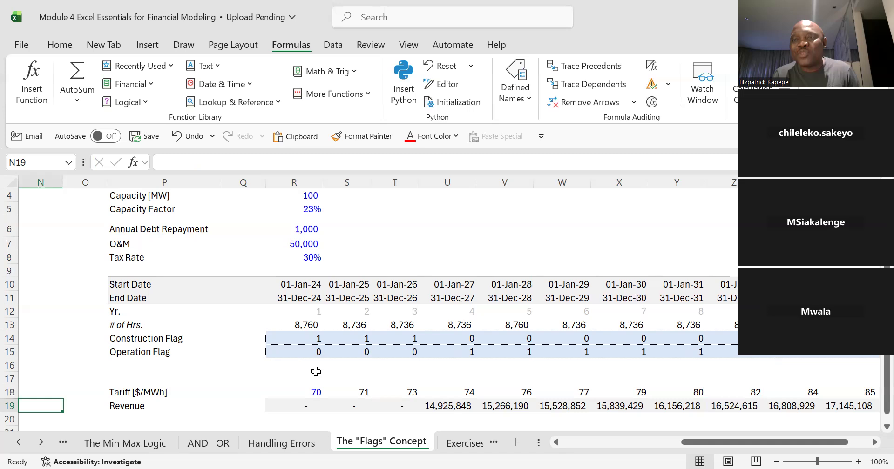
{"action": "key", "text": "Down"}
{"action": "key", "text": "Down"}
{"action": "key", "text": "Down"}
{"action": "key", "text": "Down"}
{"action": "key", "text": "Down"}
{"action": "key", "text": "Down"}
{"action": "key", "text": "Right"}
{"action": "key", "text": "Right"}
{"action": "key", "text": "Right"}
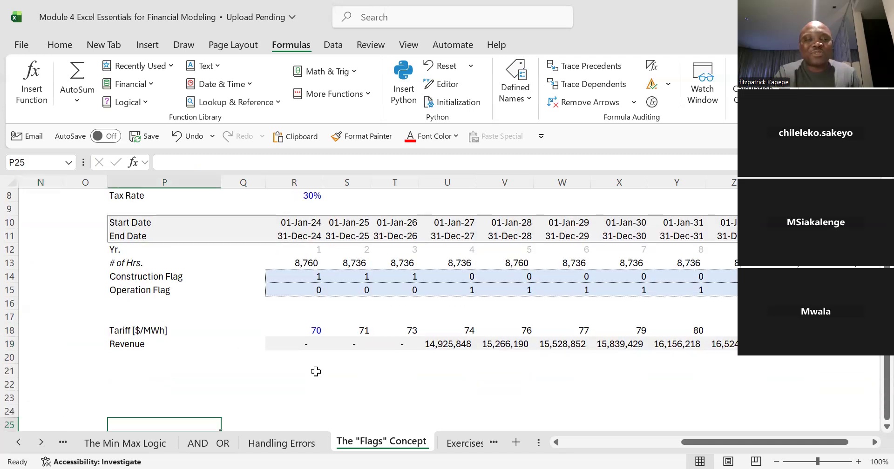
{"action": "key", "text": "Up"}
{"action": "key", "text": "Up"}
{"action": "key", "text": "Up"}
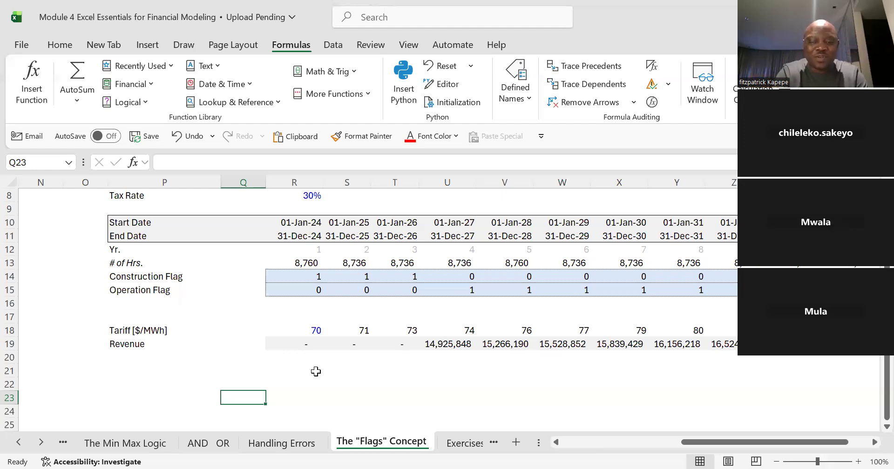
{"action": "type", "text": "\"On"}
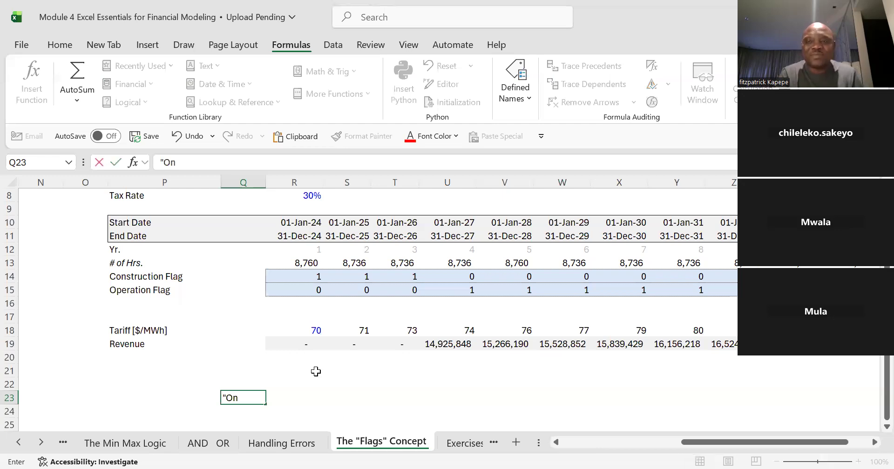
{"action": "type", "text": "\""}
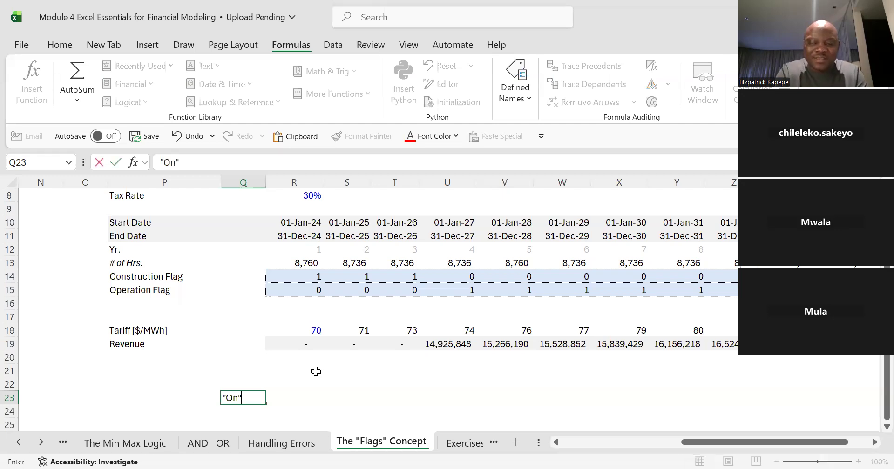
{"action": "type", "text": ";\"On"}
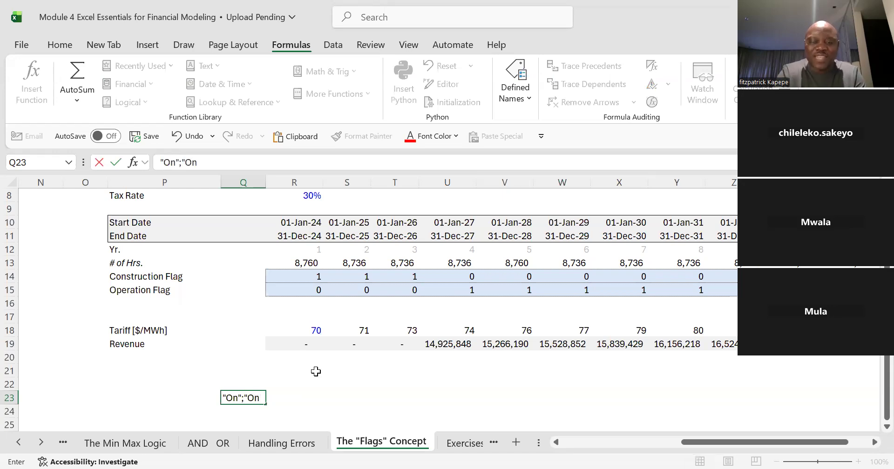
{"action": "type", "text": "\""}
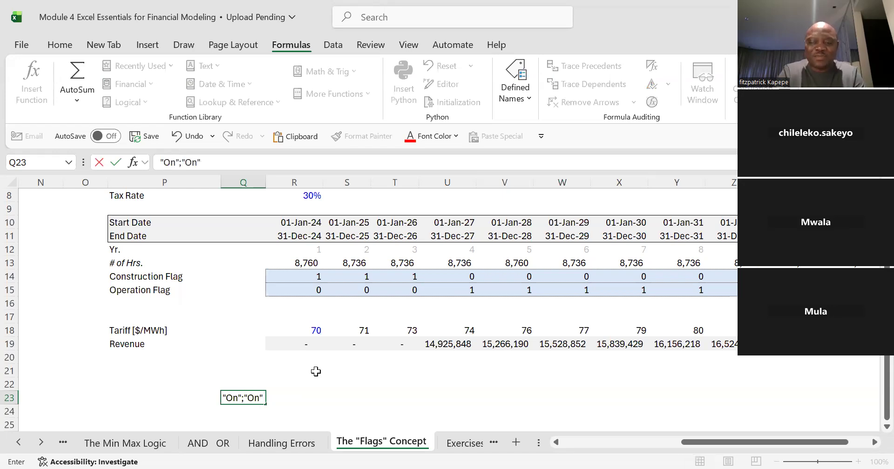
{"action": "type", "text": ";"}
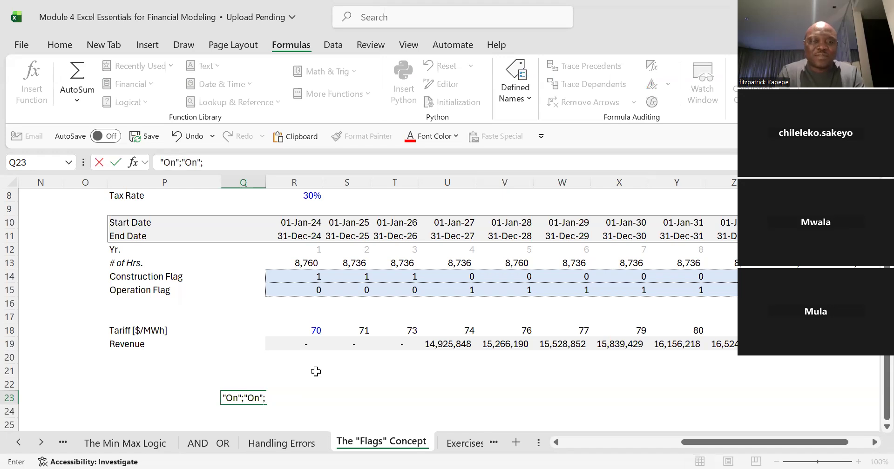
{"action": "type", "text": "\""}
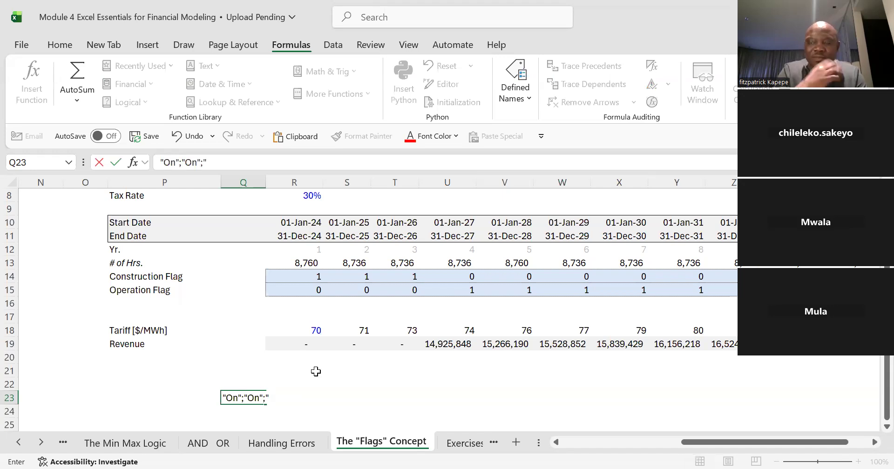
{"action": "type", "text": "Off\""}
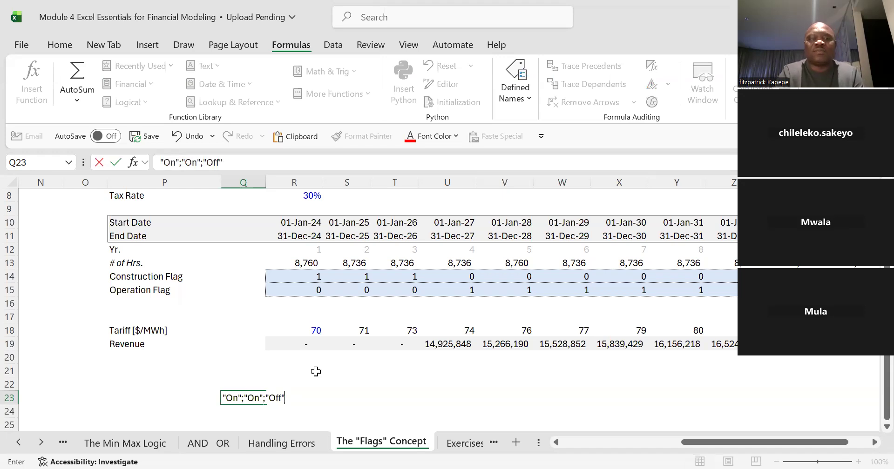
{"action": "left_click", "coordinate": [233, 415]}
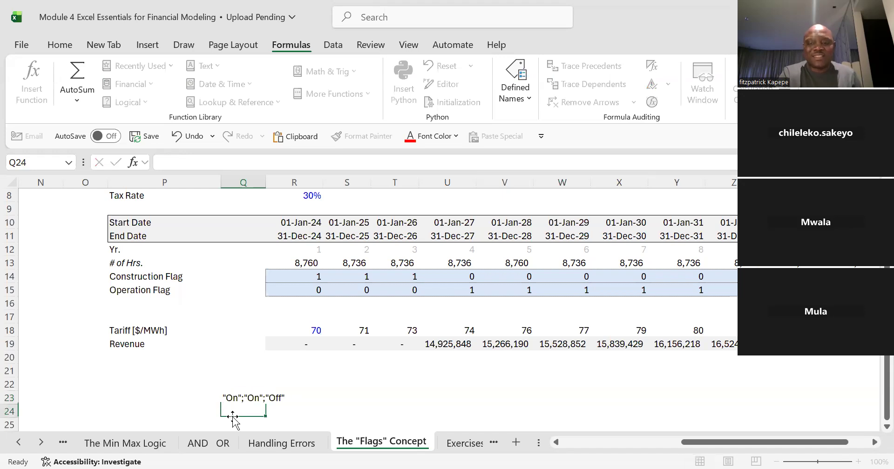
Add an explanation row in row 25 with Positive # in Q25, 1 in S25 and On in U25.
{"action": "key", "text": "Down"}
{"action": "key", "text": "Down"}
{"action": "key", "text": "Down"}
{"action": "key", "text": "Up"}
{"action": "key", "text": "Up"}
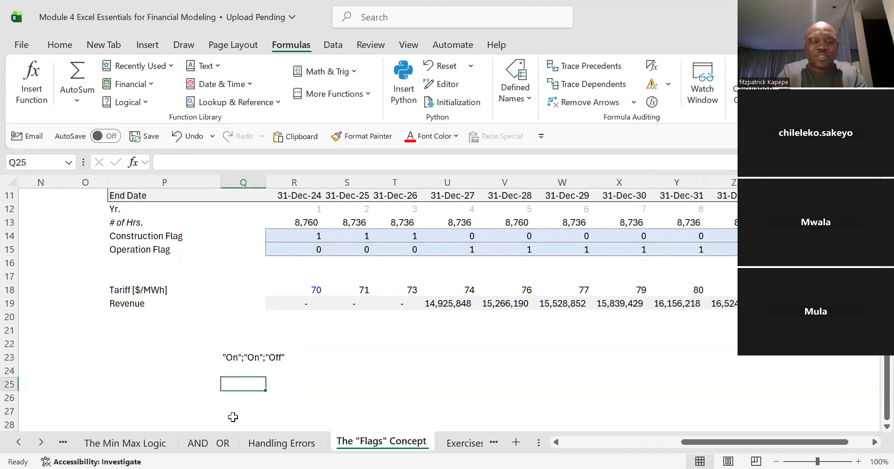
{"action": "type", "text": "Positive #"}
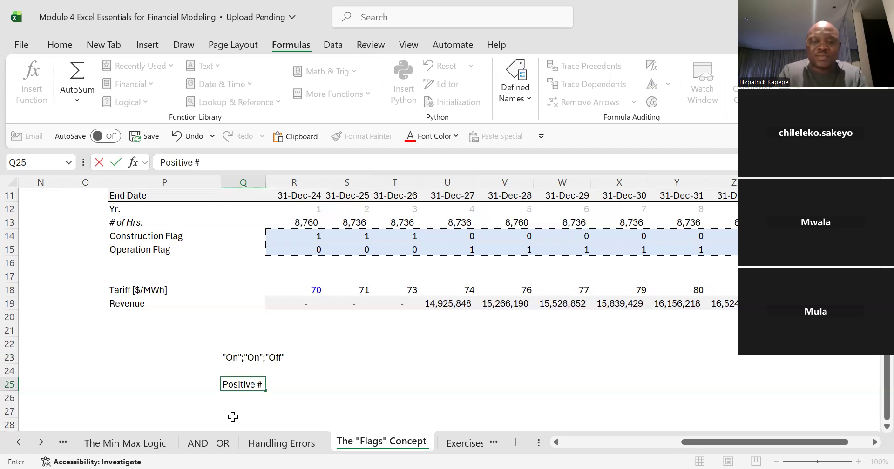
{"action": "key", "text": "Tab"}
{"action": "key", "text": "Tab"}
{"action": "type", "text": "1"}
{"action": "key", "text": "Tab"}
{"action": "key", "text": "Tab"}
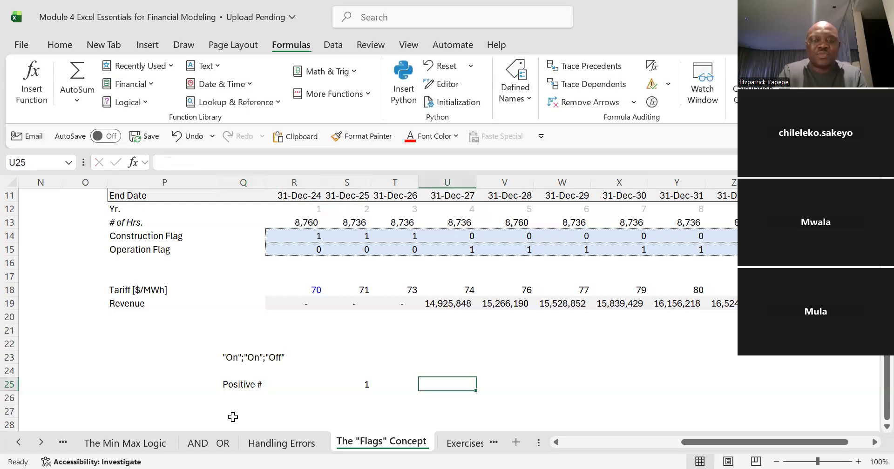
{"action": "type", "text": "On"}
{"action": "key", "text": "Return"}
Add the negative case in row 26 with Negative # in Q26, -1 in S26 and On in U26.
{"action": "key", "text": "Left"}
{"action": "key", "text": "Left"}
{"action": "key", "text": "Left"}
{"action": "type", "text": "N"}
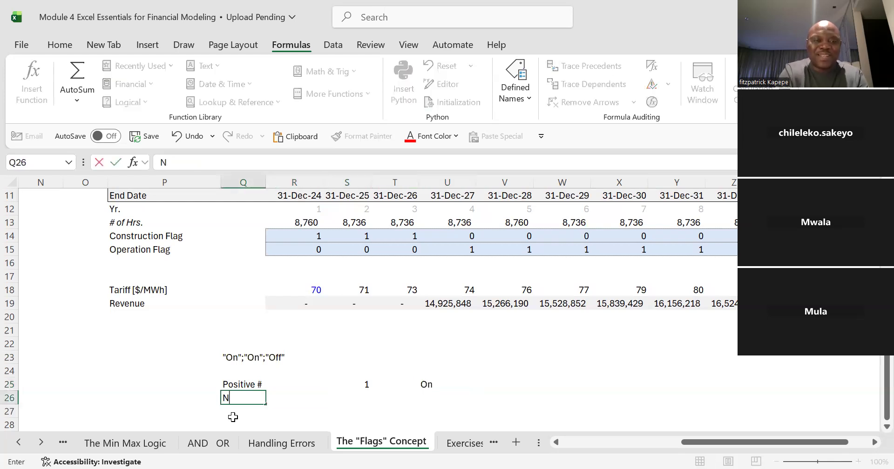
{"action": "type", "text": "egative "}
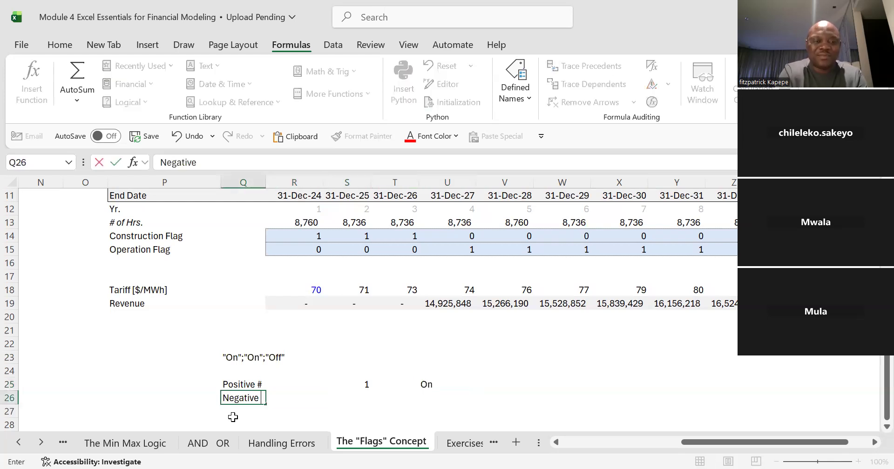
{"action": "type", "text": "#"}
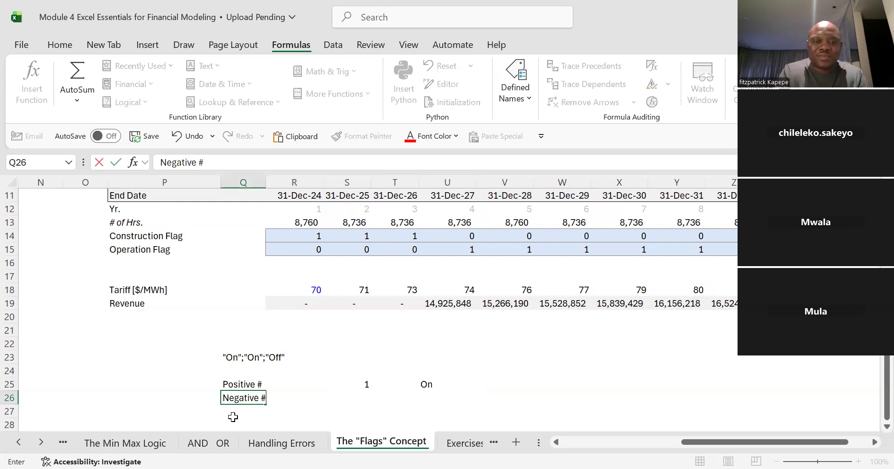
{"action": "key", "text": "Right"}
{"action": "key", "text": "Right"}
{"action": "key", "text": "Right"}
{"action": "key", "text": "Left"}
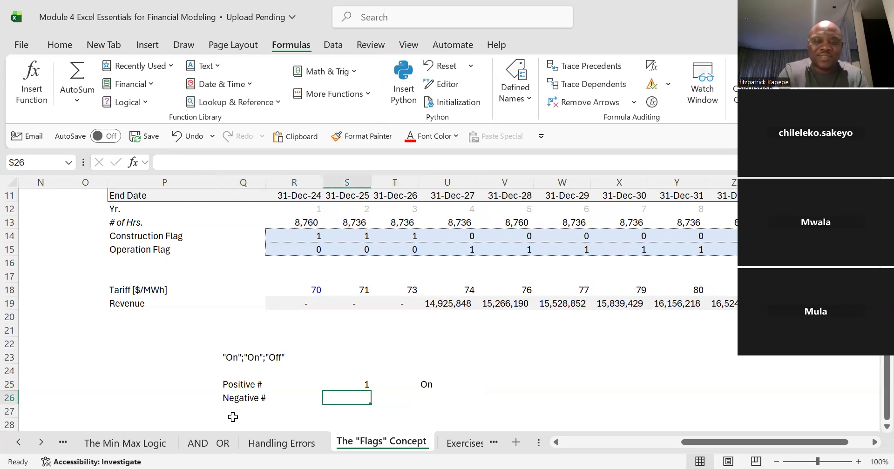
{"action": "type", "text": "-1"}
{"action": "key", "text": "Right"}
{"action": "key", "text": "Right"}
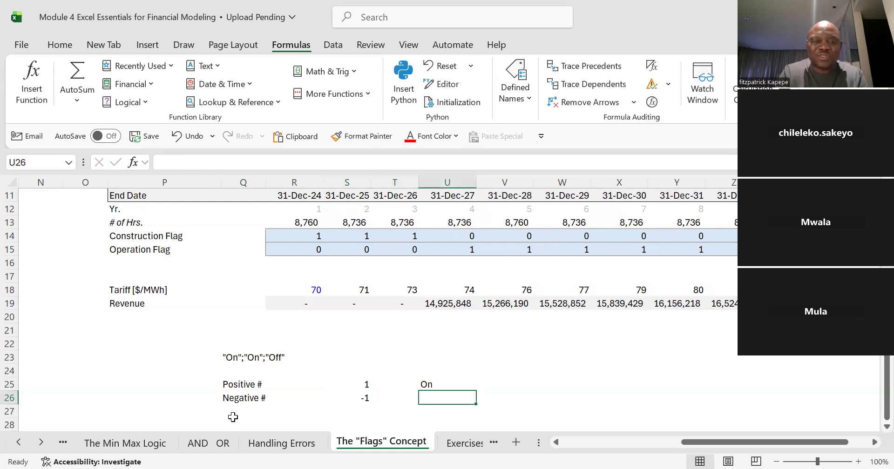
{"action": "type", "text": "On"}
{"action": "key", "text": "Return"}
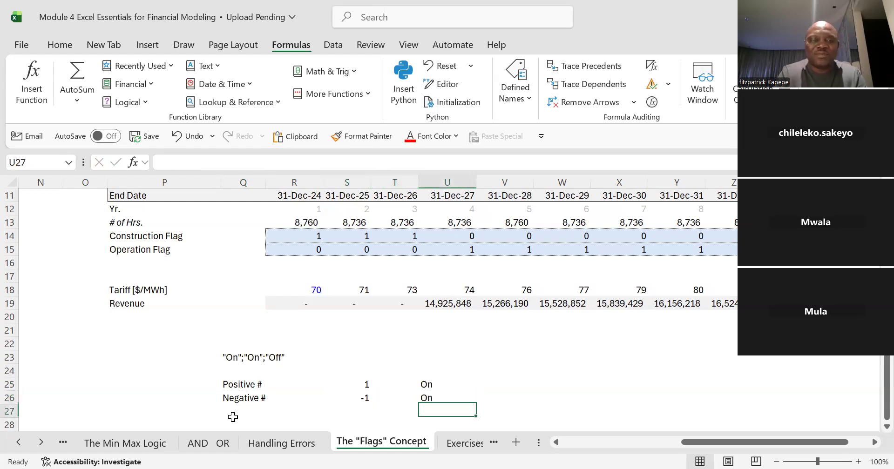
Add the zero case in row 27 with Zero in Q27, 0 in S27 and Off in U27.
{"action": "key", "text": "Left"}
{"action": "key", "text": "Left"}
{"action": "key", "text": "Left"}
{"action": "key", "text": "Left"}
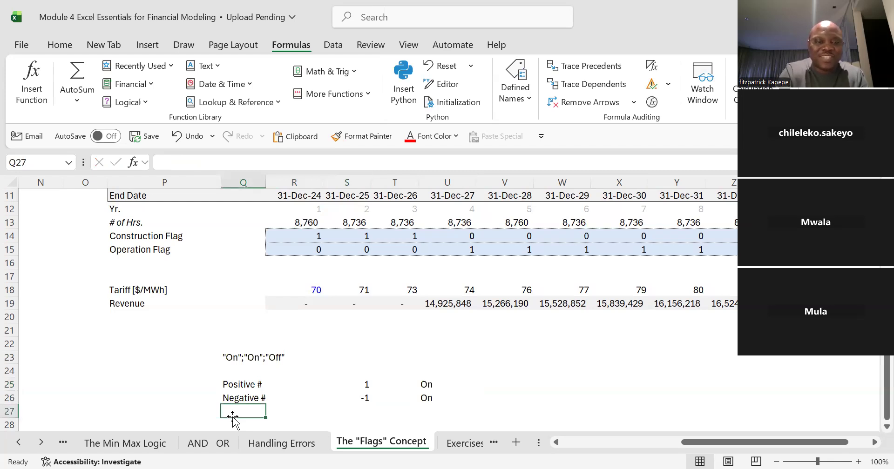
{"action": "type", "text": "Ze"}
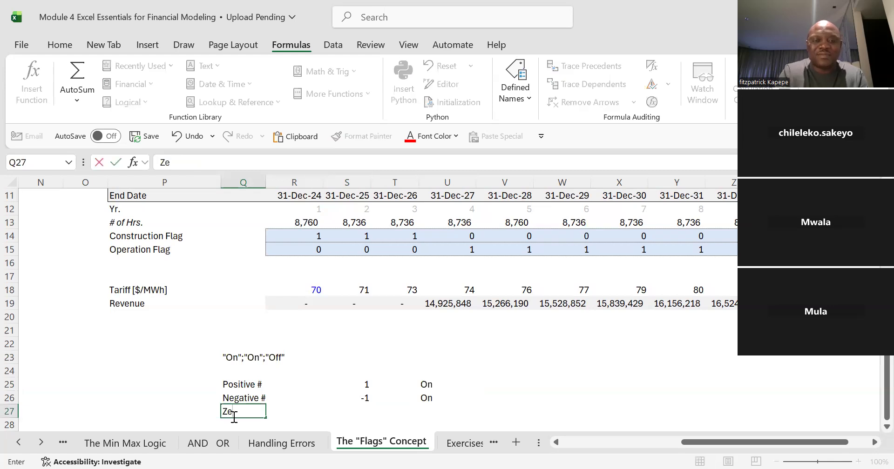
{"action": "type", "text": "ro"}
{"action": "key", "text": "Tab"}
{"action": "key", "text": "Tab"}
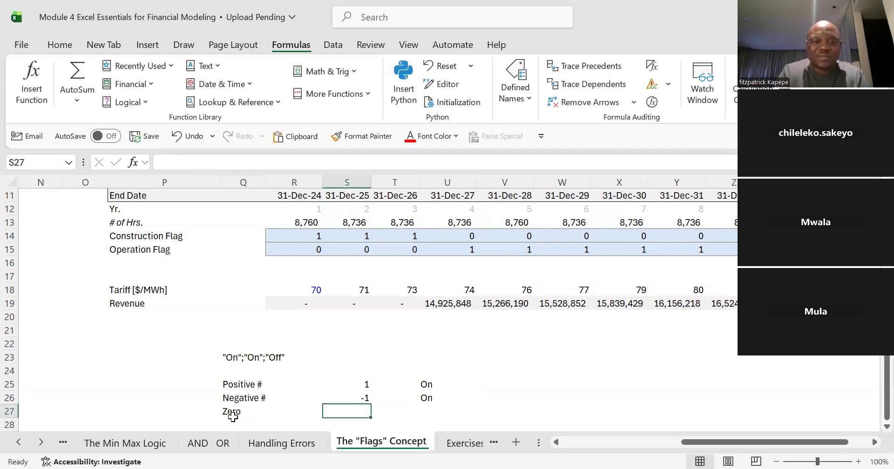
{"action": "type", "text": "0"}
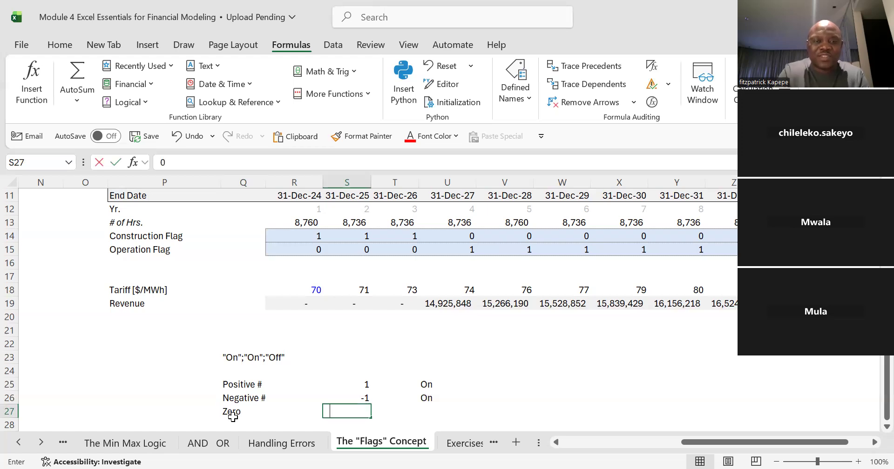
{"action": "key", "text": "Tab"}
{"action": "key", "text": "Tab"}
{"action": "type", "text": "Off"}
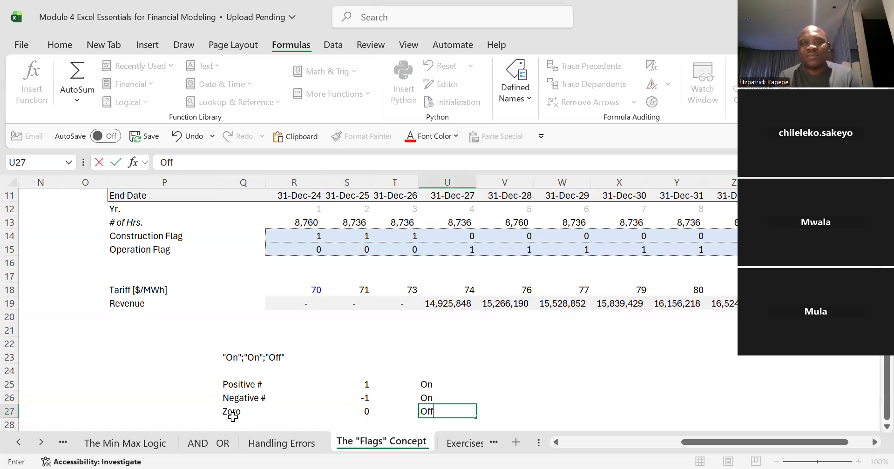
{"action": "key", "text": "Return"}
Label the format code row by entering Code: in cell O23.
{"action": "key", "text": "Left"}
{"action": "key", "text": "Left"}
{"action": "key", "text": "Left"}
{"action": "key", "text": "Left"}
{"action": "key", "text": "Up"}
{"action": "key", "text": "Up"}
{"action": "key", "text": "Up"}
{"action": "key", "text": "Up"}
{"action": "key", "text": "Up"}
{"action": "key", "text": "Right"}
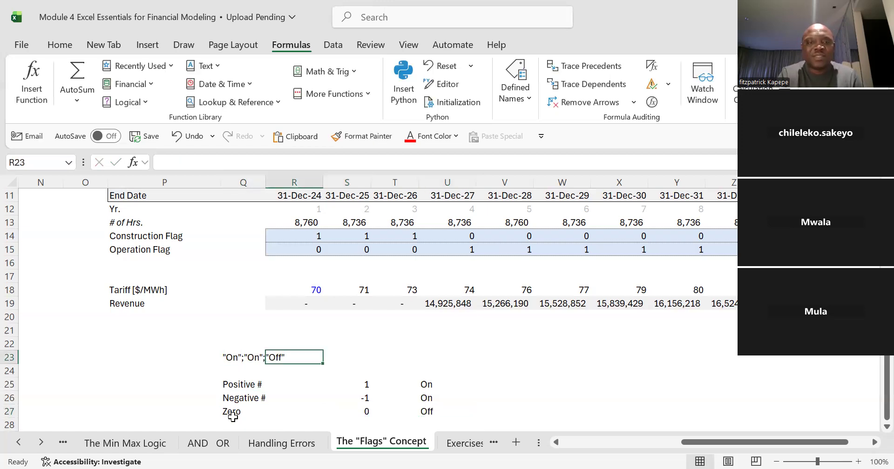
{"action": "key", "text": "Left"}
{"action": "key", "text": "Left"}
{"action": "key", "text": "Left"}
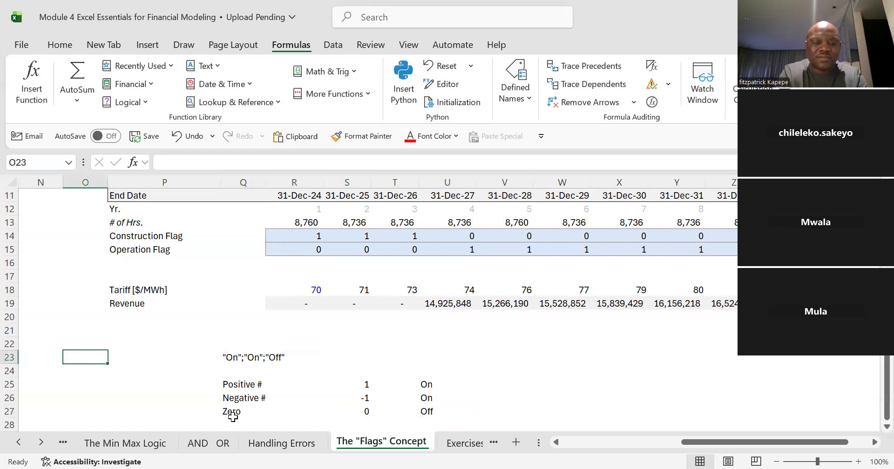
{"action": "type", "text": "Code:"}
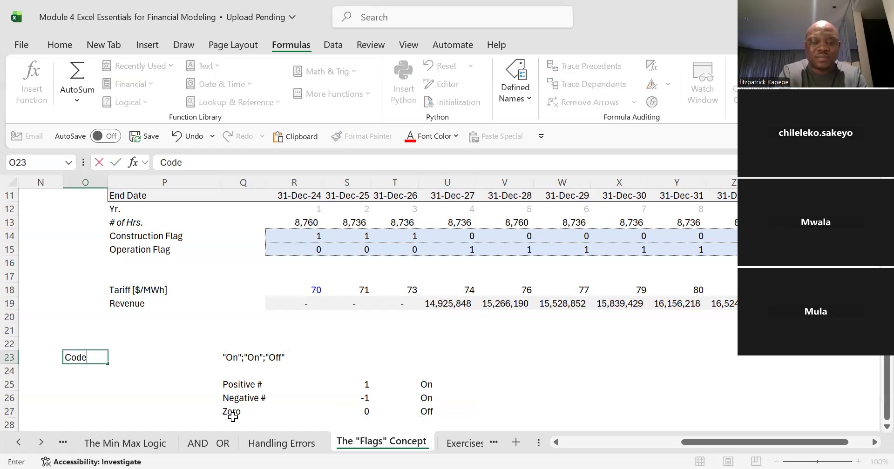
{"action": "key", "text": "Return"}
{"action": "key", "text": "Up"}
{"action": "key", "text": "Up"}
{"action": "key", "text": "Up"}
{"action": "key", "text": "Up"}
{"action": "key", "text": "Up"}
{"action": "key", "text": "Up"}
{"action": "key", "text": "Up"}
{"action": "key", "text": "Up"}
{"action": "key", "text": "Up"}
{"action": "key", "text": "Up"}
{"action": "key", "text": "Right"}
{"action": "key", "text": "Right"}
{"action": "key", "text": "Right"}
{"action": "key", "text": "shift+Down"}
{"action": "key", "text": "shift+Right"}
{"action": "key", "text": "ctrl+shift+Right"}
{"action": "key", "text": "shift+Right"}
{"action": "key", "text": "shift+Right"}
{"action": "key", "text": "shift+Right"}
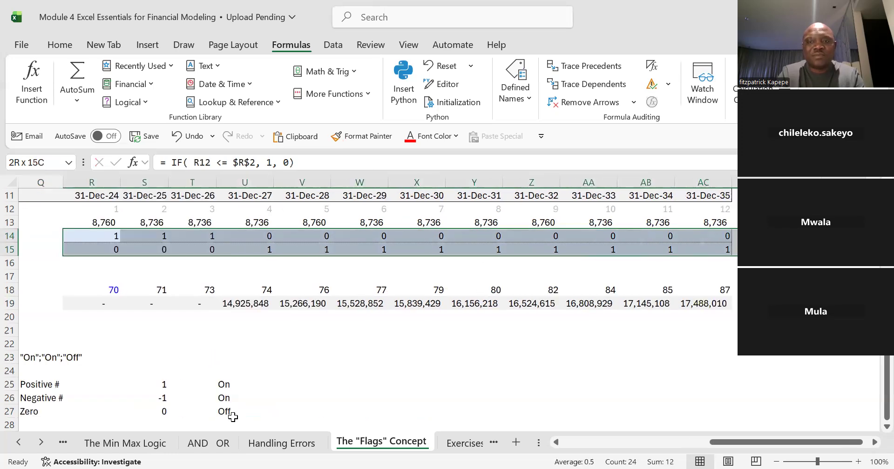
Choose the Custom number format category for all Construction Flag and Operation Flag values, starting at R14.
{"action": "key", "text": "Left"}
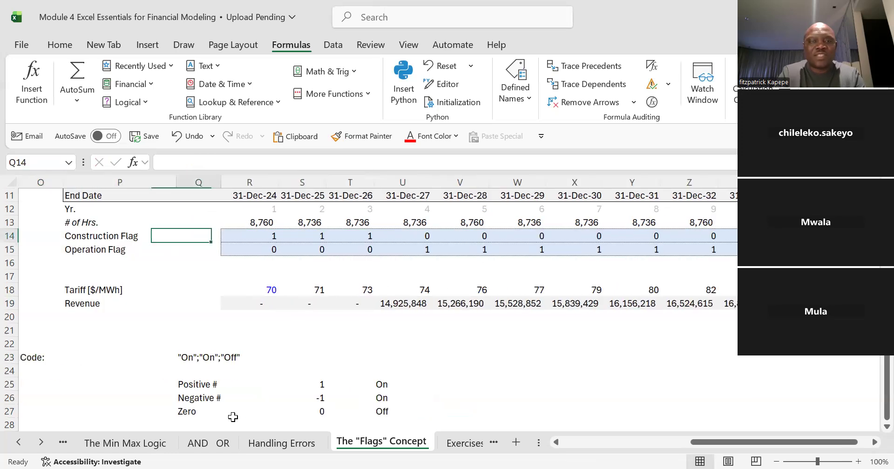
{"action": "key", "text": "Right"}
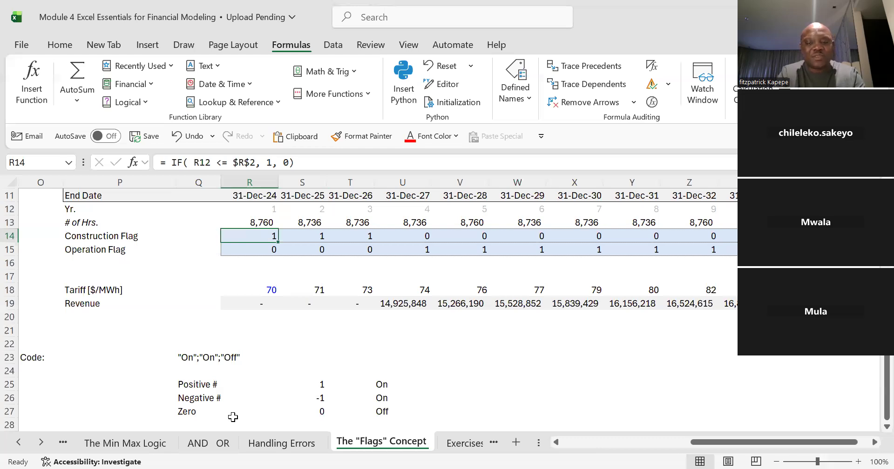
{"action": "key", "text": "shift+Down"}
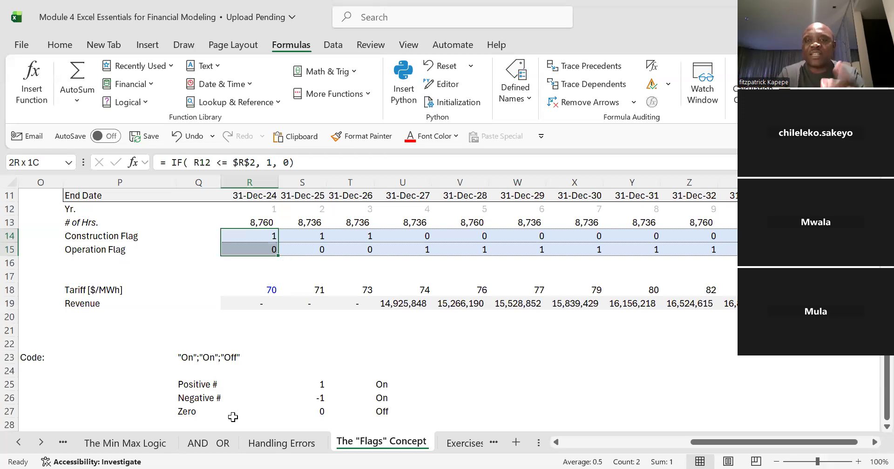
{"action": "key", "text": "ctrl+shift+Right"}
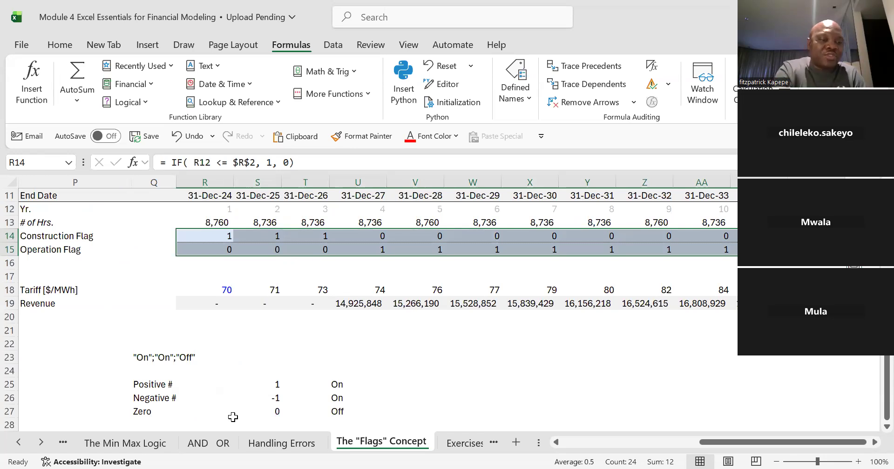
{"action": "key", "text": "ctrl+1"}
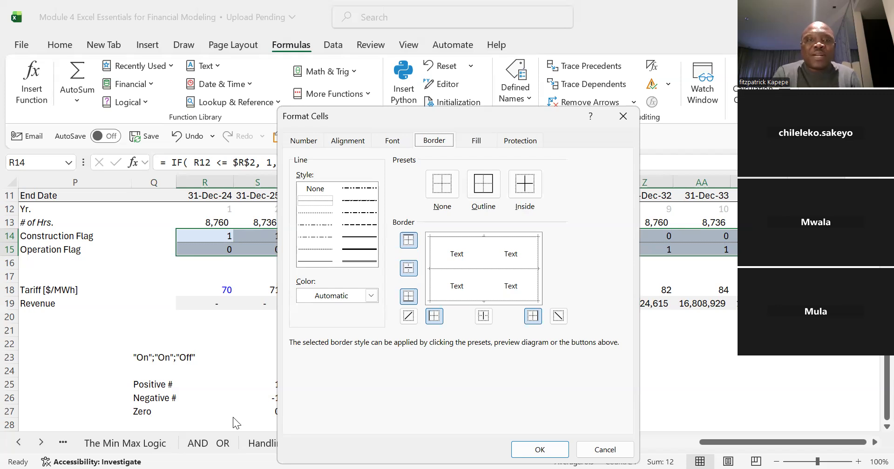
{"action": "key", "text": "ctrl+shift+Tab"}
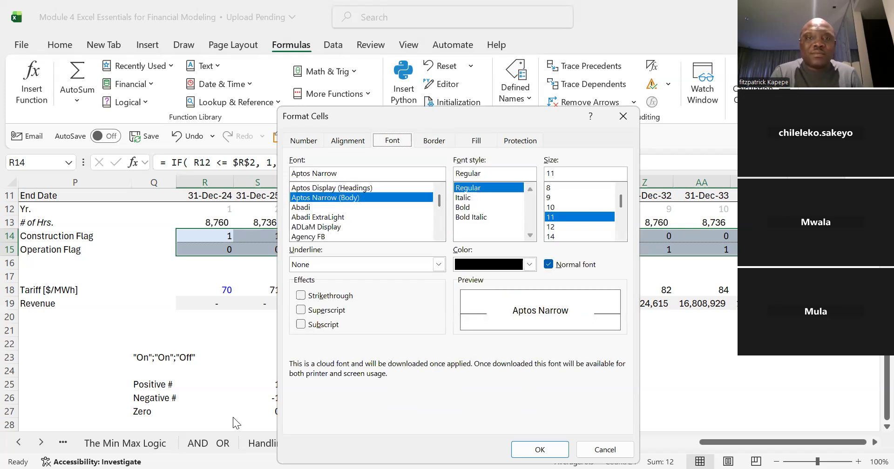
{"action": "key", "text": "ctrl+shift+Tab"}
{"action": "key", "text": "ctrl+shift+Tab"}
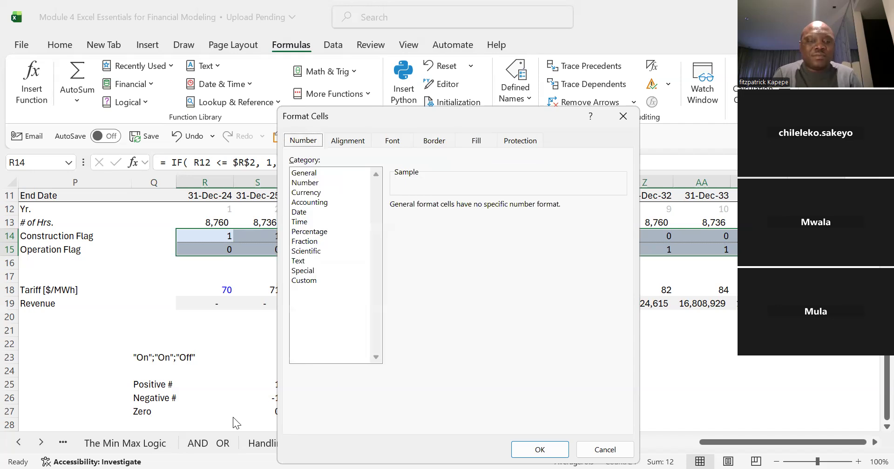
{"action": "key", "text": "Tab"}
{"action": "key", "text": "Down"}
{"action": "key", "text": "Down"}
{"action": "key", "text": "Down"}
{"action": "key", "text": "Down"}
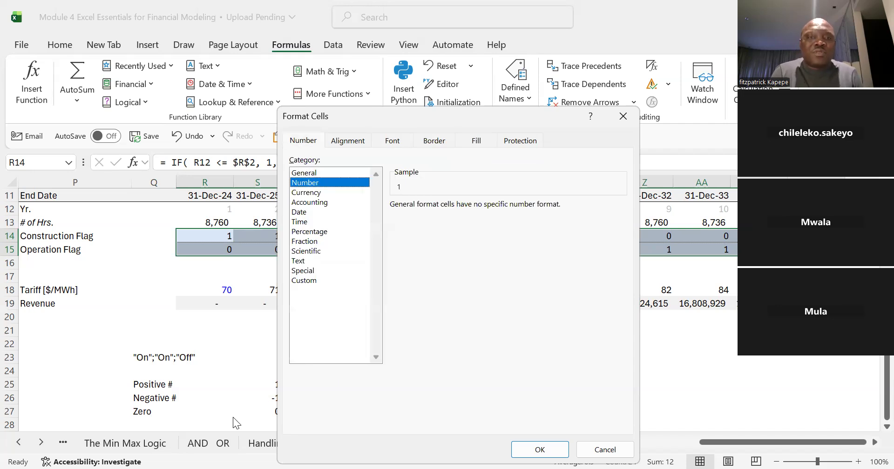
{"action": "key", "text": "Down"}
{"action": "key", "text": "Down"}
{"action": "key", "text": "Down"}
{"action": "key", "text": "Down"}
{"action": "key", "text": "Down"}
{"action": "key", "text": "Down"}
{"action": "key", "text": "Down"}
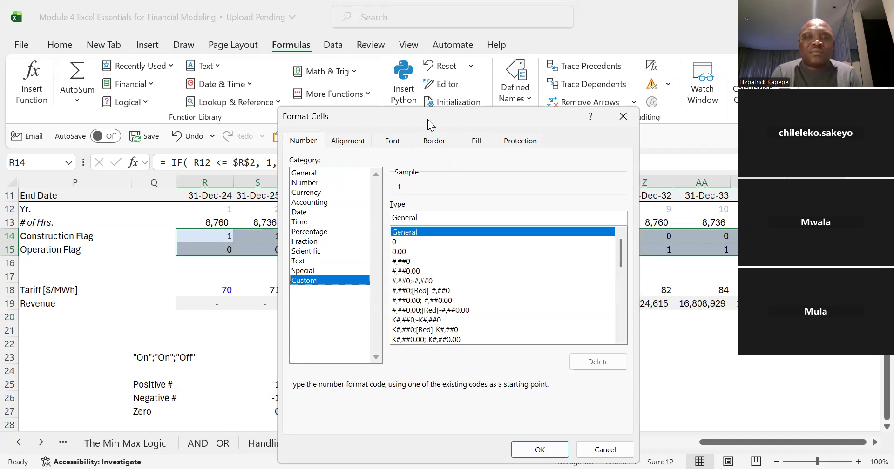
Apply the custom format code "On";"On";"Off" to the selected flag values in place of General.
{"action": "left_click_drag", "start_coordinate": [406, 112], "coordinate": [406, 48]}
{"action": "right_click", "coordinate": [427, 151]}
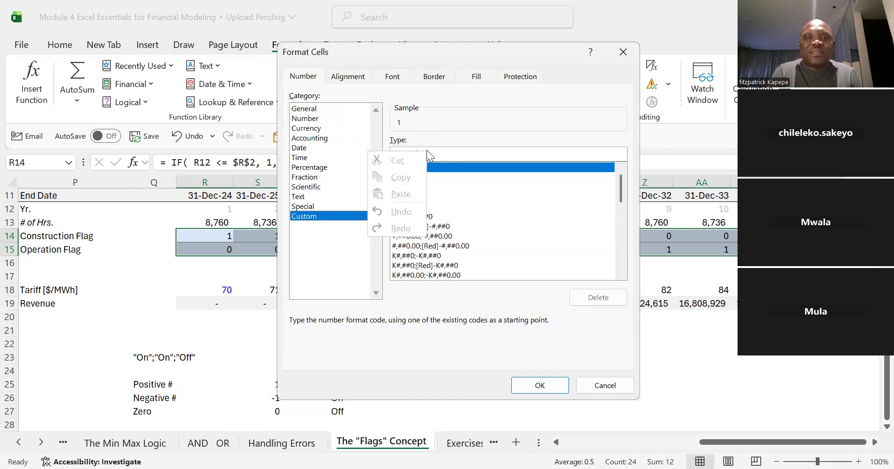
{"action": "left_click", "coordinate": [466, 156]}
{"action": "key", "text": "BackSpace"}
{"action": "key", "text": "BackSpace"}
{"action": "key", "text": "BackSpace"}
{"action": "key", "text": "BackSpace"}
{"action": "key", "text": "BackSpace"}
{"action": "key", "text": "BackSpace"}
{"action": "key", "text": "BackSpace"}
{"action": "type", "text": "\"On"}
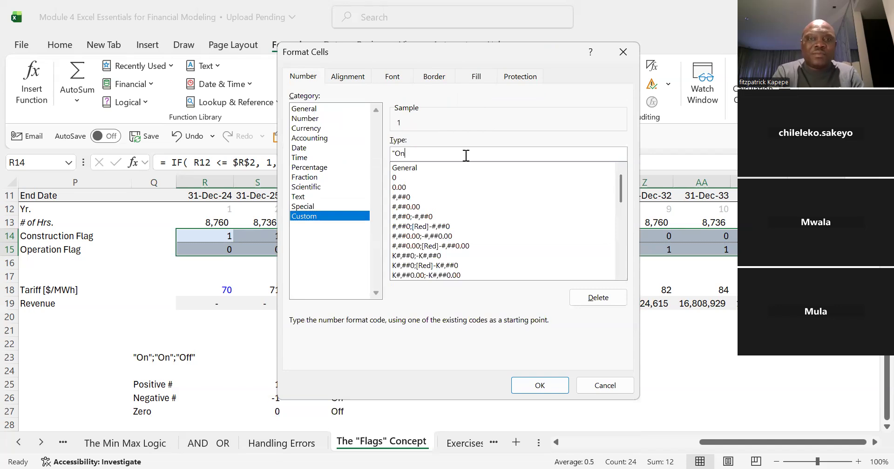
{"action": "type", "text": "\""}
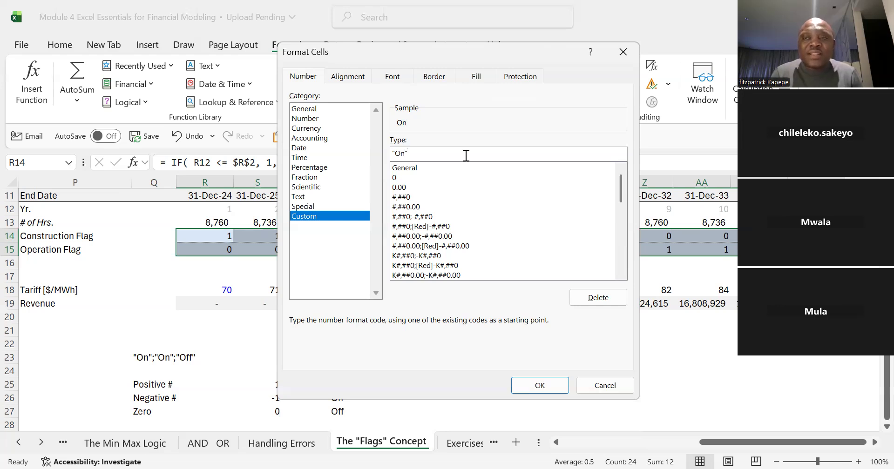
{"action": "type", "text": ";"}
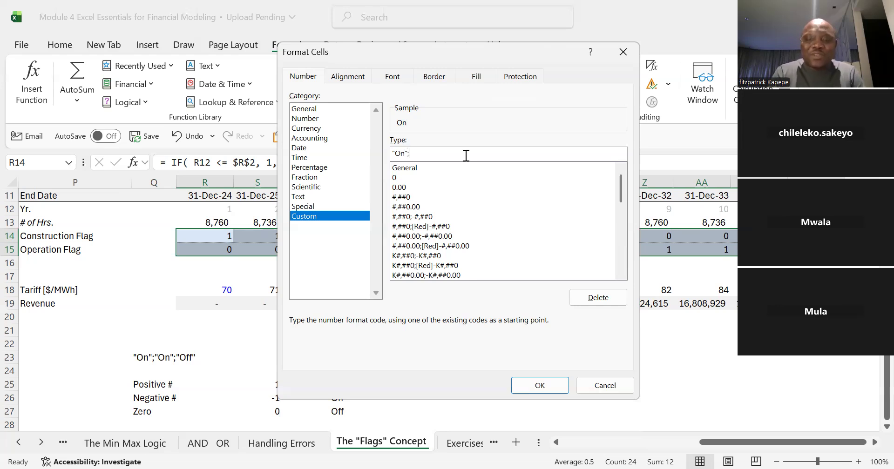
{"action": "type", "text": "\"On\";\"Off"}
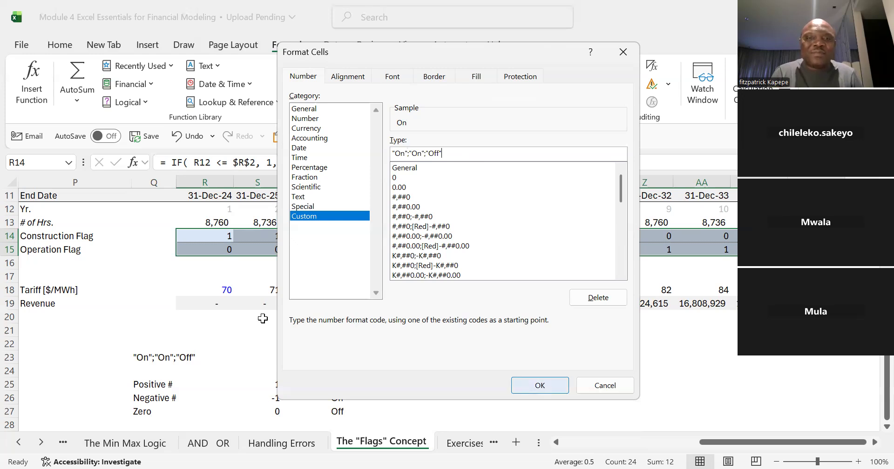
{"action": "left_click", "coordinate": [540, 386]}
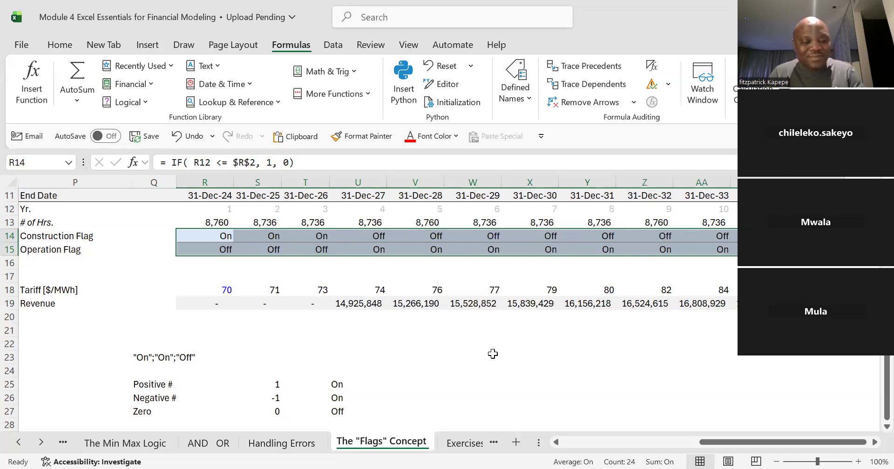
Review the Module 4 tasks on the Exercises sheet, from the Tax Shield exercise at the start through the Dividend Payout exercise.
{"action": "left_click", "coordinate": [465, 445]}
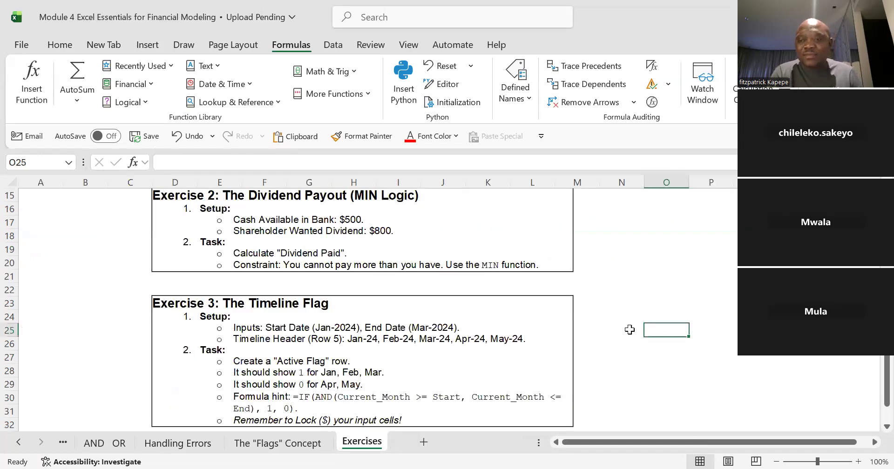
{"action": "key", "text": "Left"}
{"action": "key", "text": "Up"}
{"action": "key", "text": "Up"}
{"action": "key", "text": "Up"}
{"action": "key", "text": "Up"}
{"action": "key", "text": "Up"}
{"action": "key", "text": "Up"}
{"action": "key", "text": "Up"}
{"action": "key", "text": "Up"}
{"action": "key", "text": "Up"}
{"action": "key", "text": "Up"}
{"action": "key", "text": "Up"}
{"action": "key", "text": "Up"}
{"action": "key", "text": "Up"}
{"action": "key", "text": "Up"}
{"action": "key", "text": "Up"}
{"action": "key", "text": "Up"}
{"action": "key", "text": "Up"}
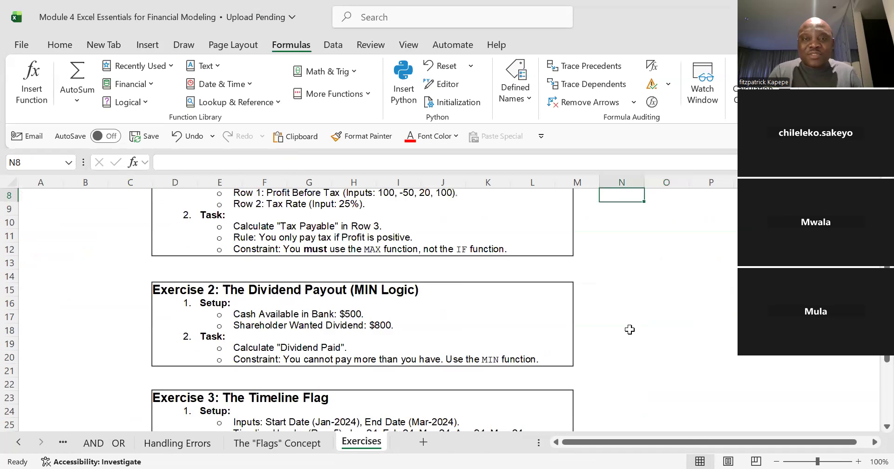
{"action": "key", "text": "Up"}
{"action": "key", "text": "Up"}
{"action": "key", "text": "Up"}
{"action": "key", "text": "Up"}
{"action": "key", "text": "Up"}
{"action": "key", "text": "Up"}
{"action": "key", "text": "Up"}
{"action": "key", "text": "Down"}
{"action": "key", "text": "Down"}
{"action": "key", "text": "Down"}
{"action": "key", "text": "Down"}
{"action": "key", "text": "Down"}
{"action": "key", "text": "Down"}
{"action": "key", "text": "Down"}
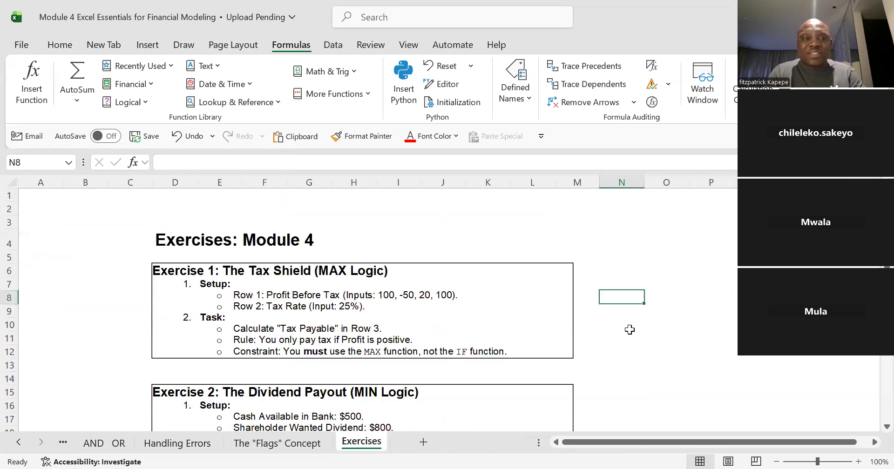
{"action": "key", "text": "Down"}
{"action": "key", "text": "Down"}
{"action": "key", "text": "Down"}
{"action": "key", "text": "Down"}
{"action": "key", "text": "Down"}
{"action": "key", "text": "Down"}
{"action": "key", "text": "Down"}
{"action": "key", "text": "Down"}
{"action": "key", "text": "Down"}
{"action": "key", "text": "Down"}
{"action": "key", "text": "Down"}
{"action": "key", "text": "Down"}
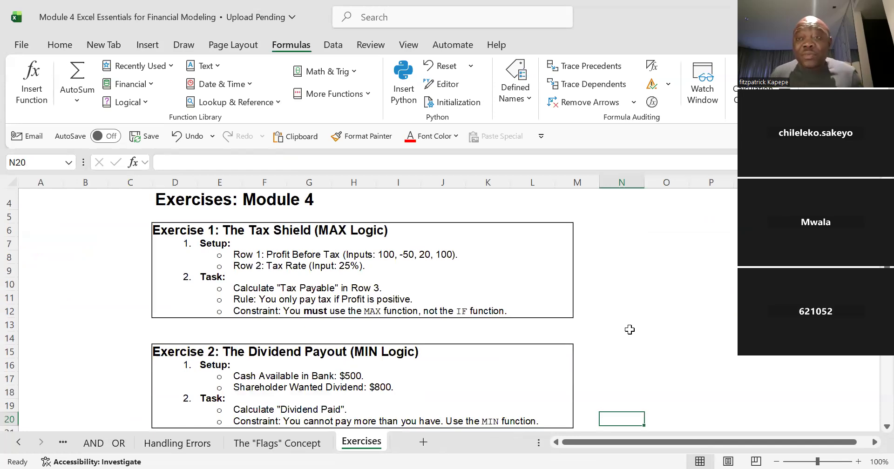